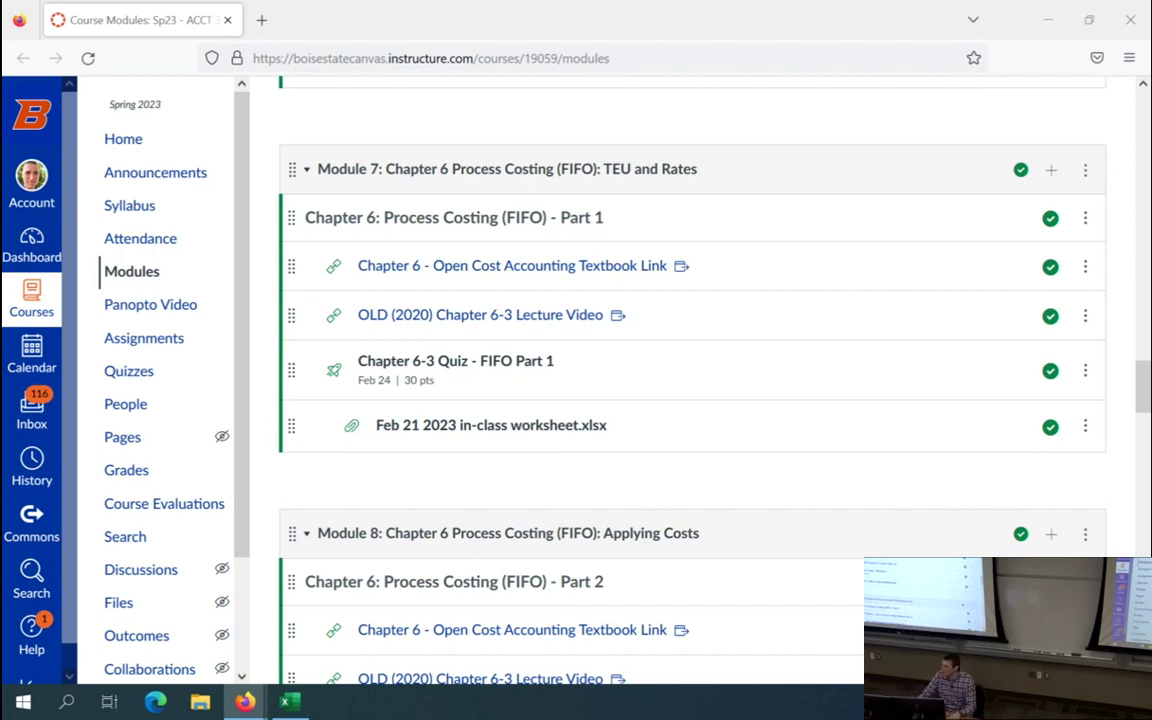
# - Open Chapter 6-3 Quiz - FIFO Part 1 from Module 7 in a new tab and start its preview
pyautogui.rightClick(446, 370)
pyautogui.click(509, 385)
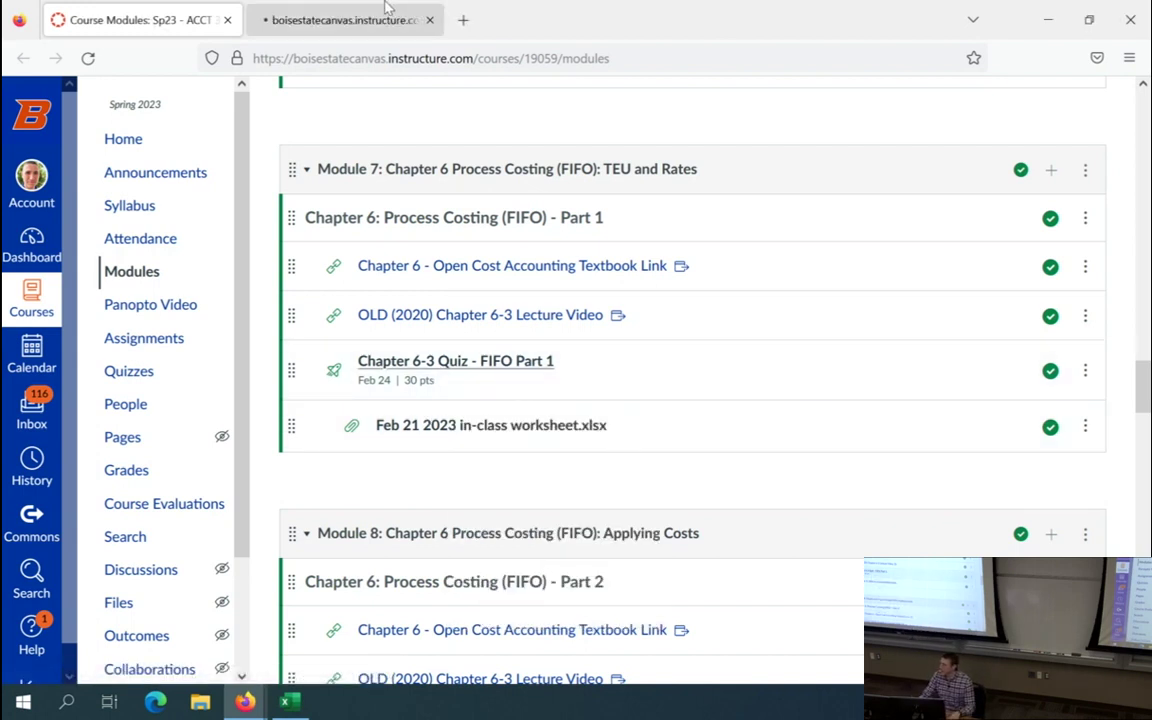
pyautogui.click(350, 20)
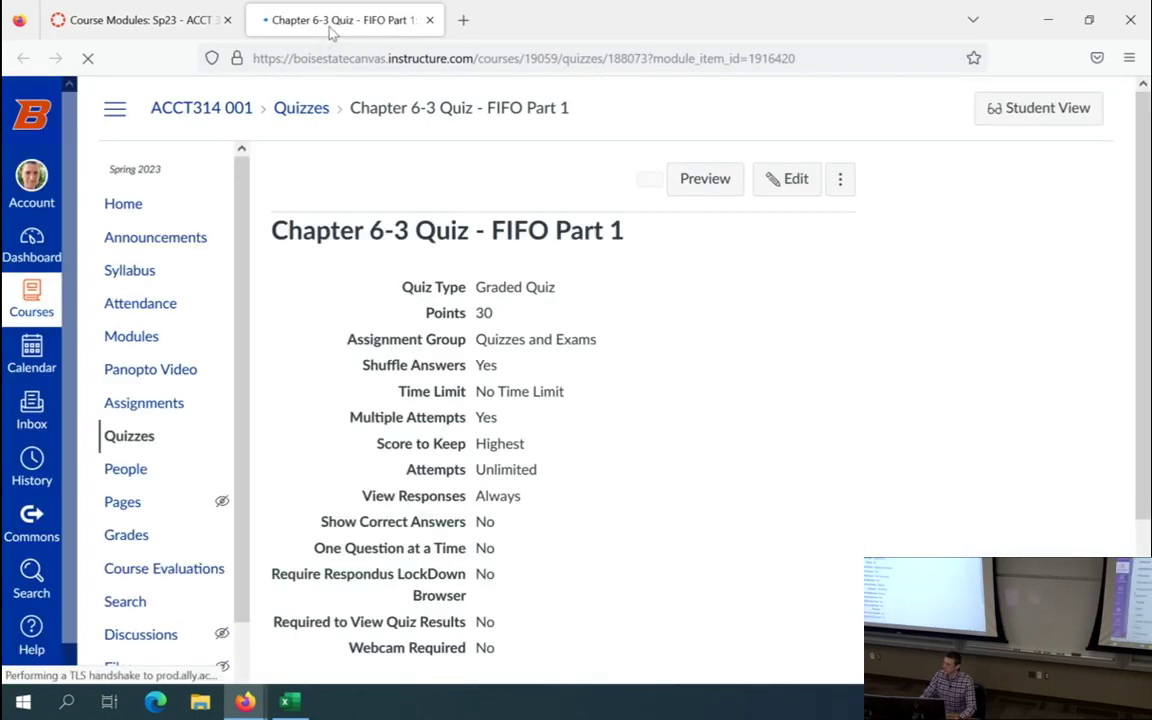
pyautogui.click(699, 198)
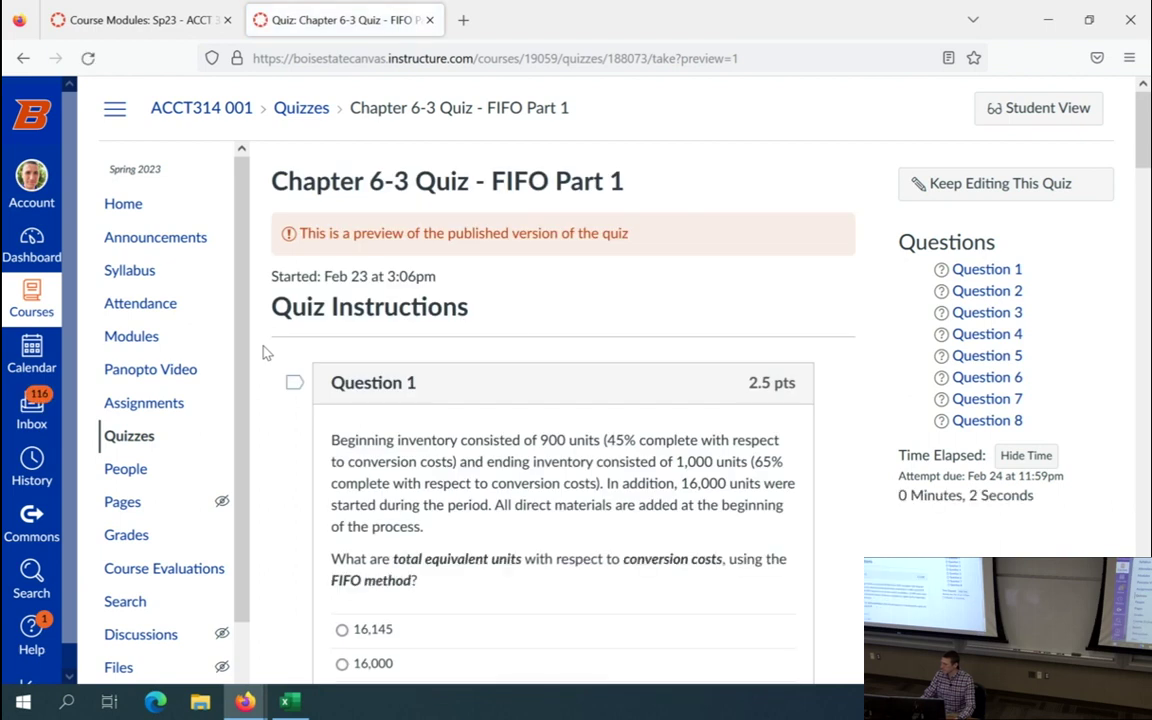
# - Search the quiz preview for "springf" to locate the Springfield problem
pyautogui.hotkey('ctrl', 'f')
pyautogui.write('spring')
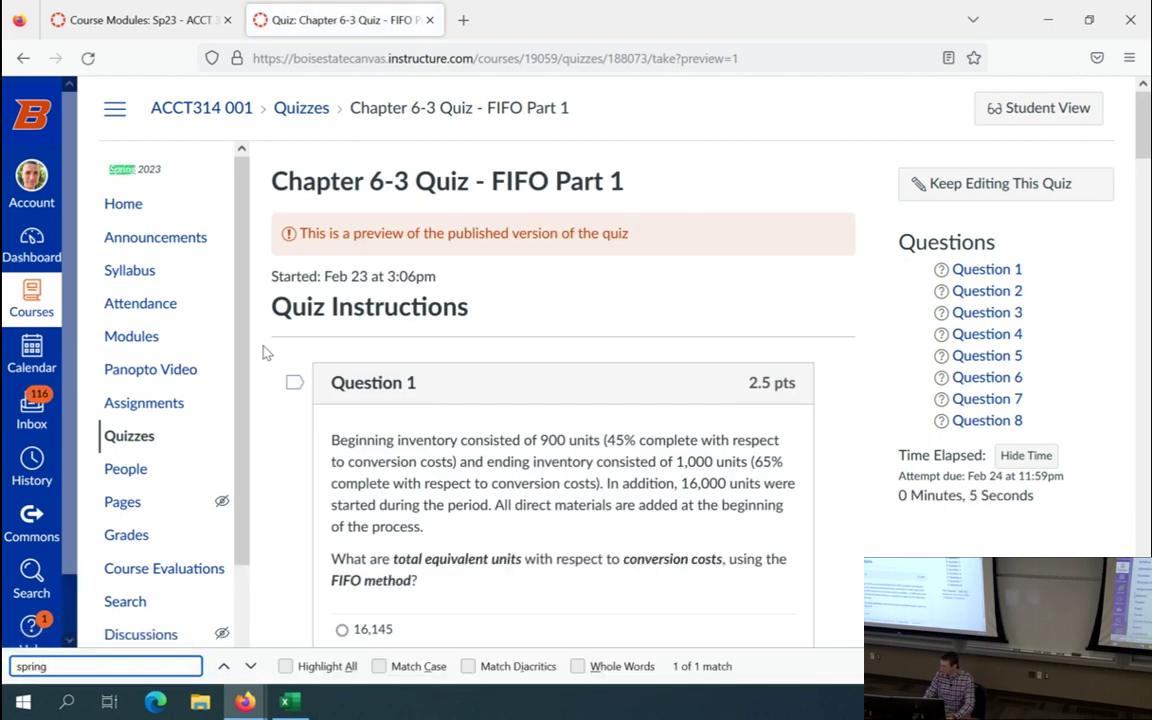
pyautogui.press('Return')
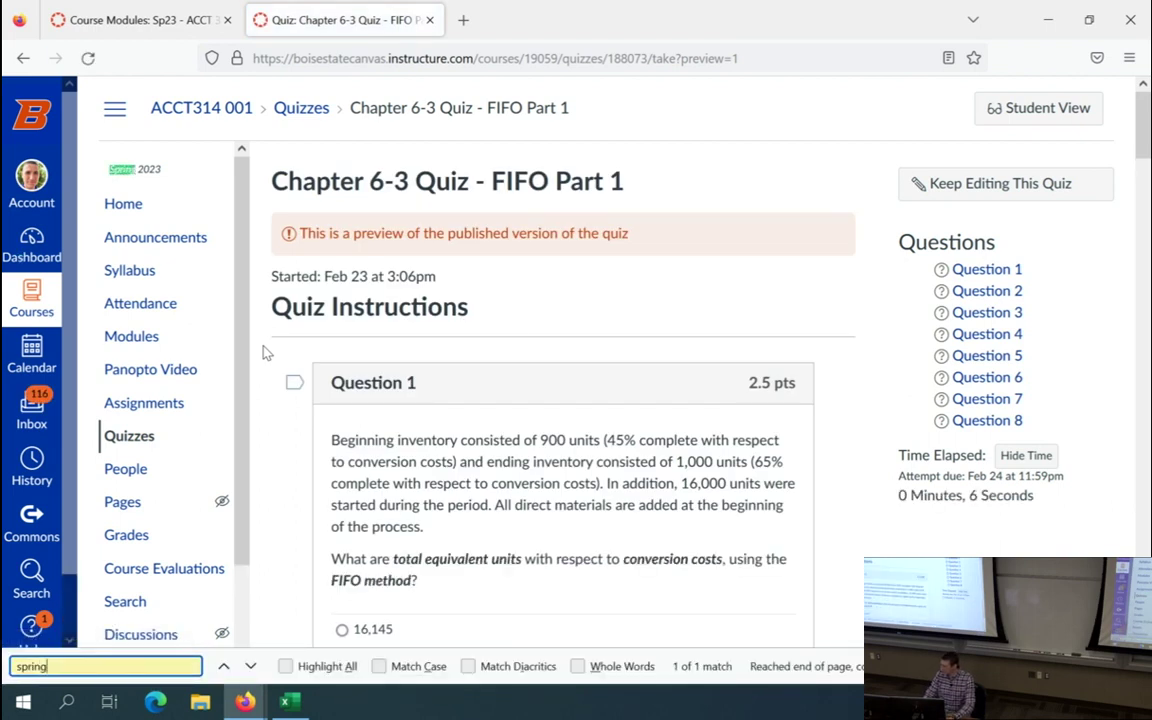
pyautogui.write('g')
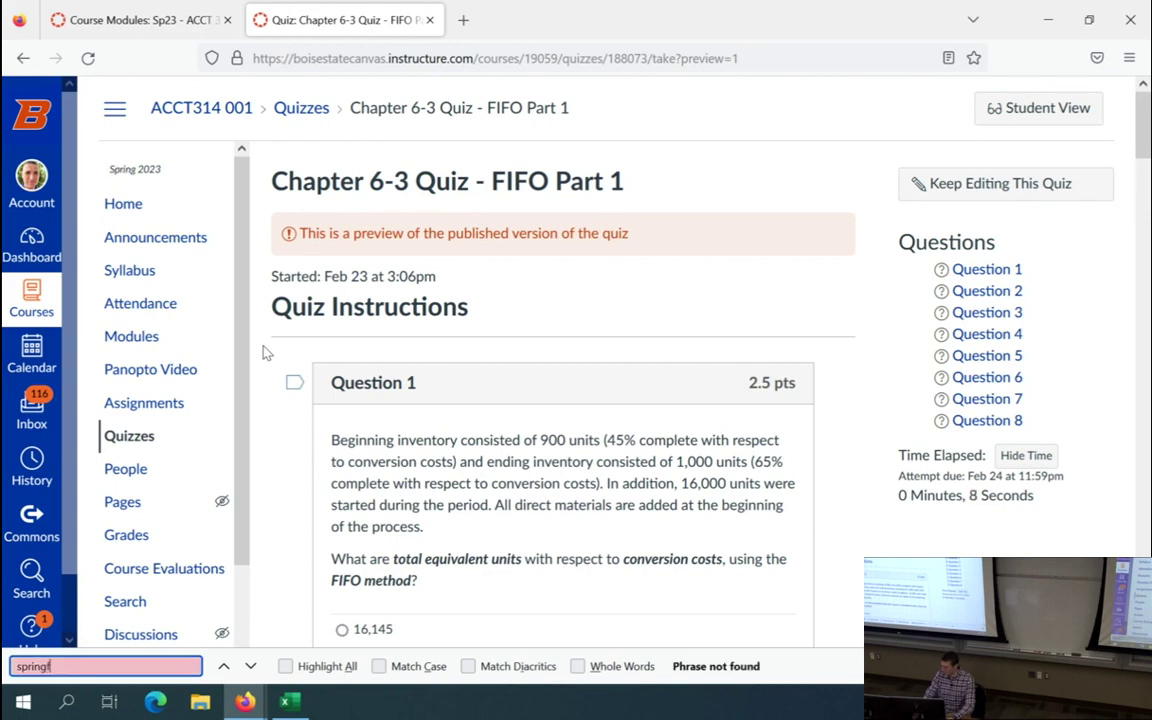
pyautogui.press('BackSpace')
pyautogui.write('f')
# - Submit the preview unanswered, then find the "springf" question in a new preview of the quiz
pyautogui.moveTo(1146, 120); pyautogui.dragTo(1143, 640)
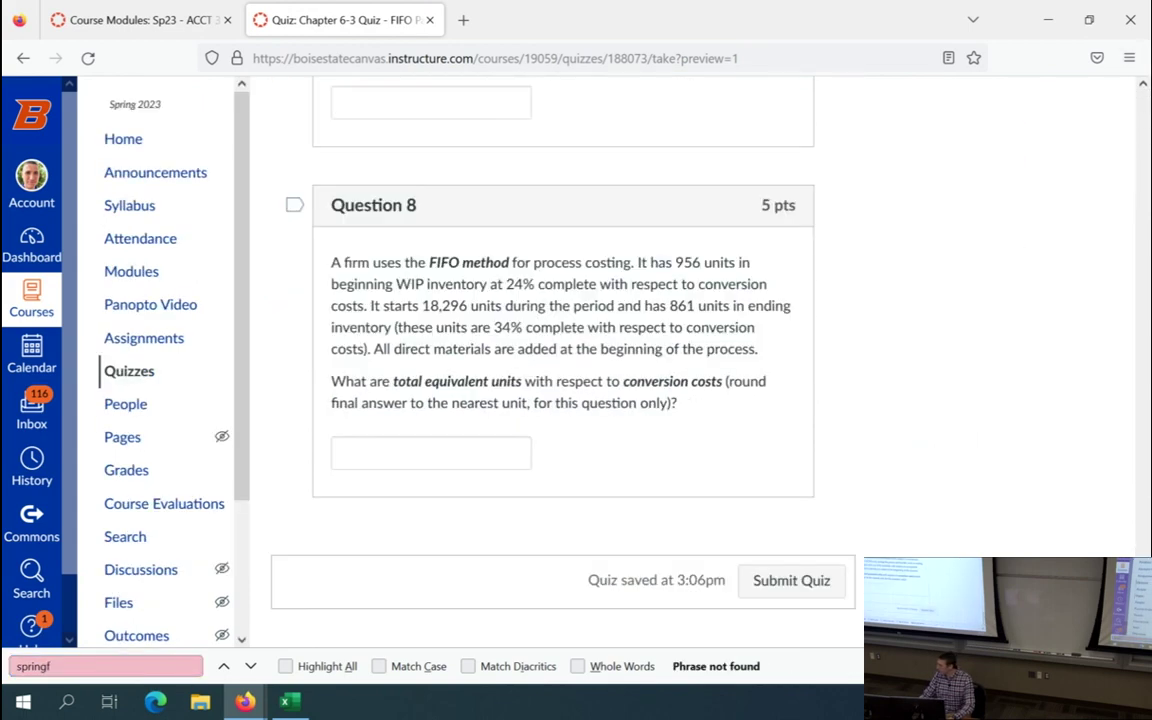
pyautogui.click(800, 585)
pyautogui.click(650, 401)
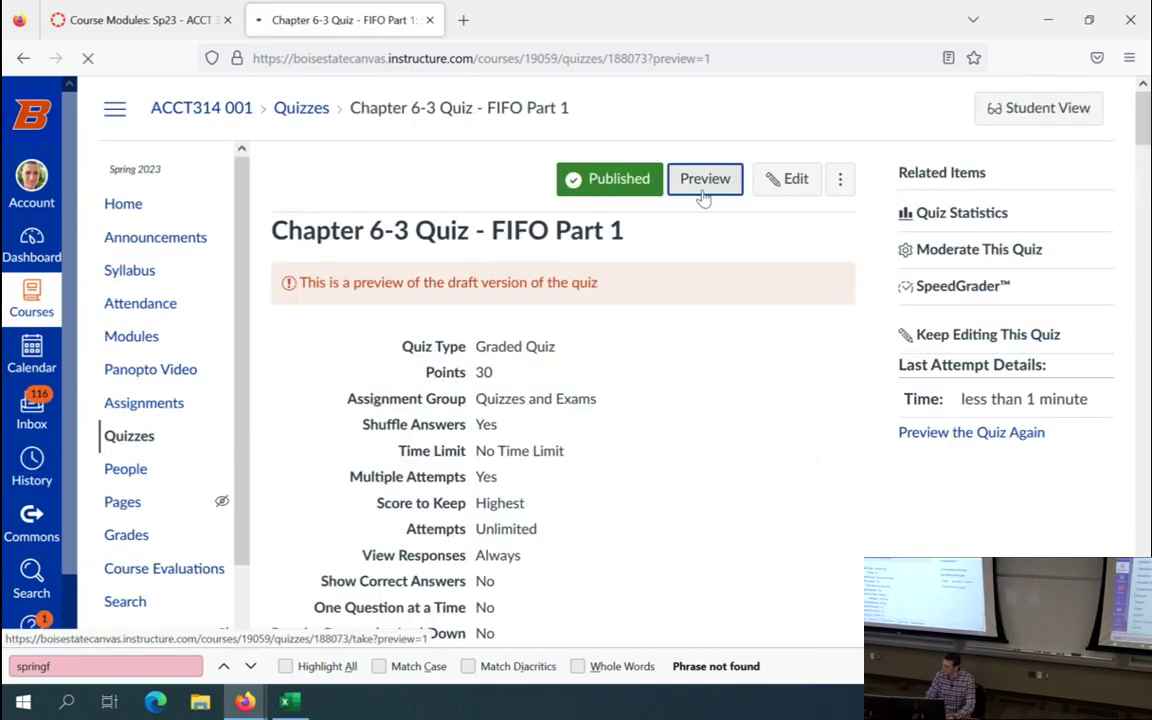
pyautogui.click(705, 180)
pyautogui.hotkey('ctrl', 'f')
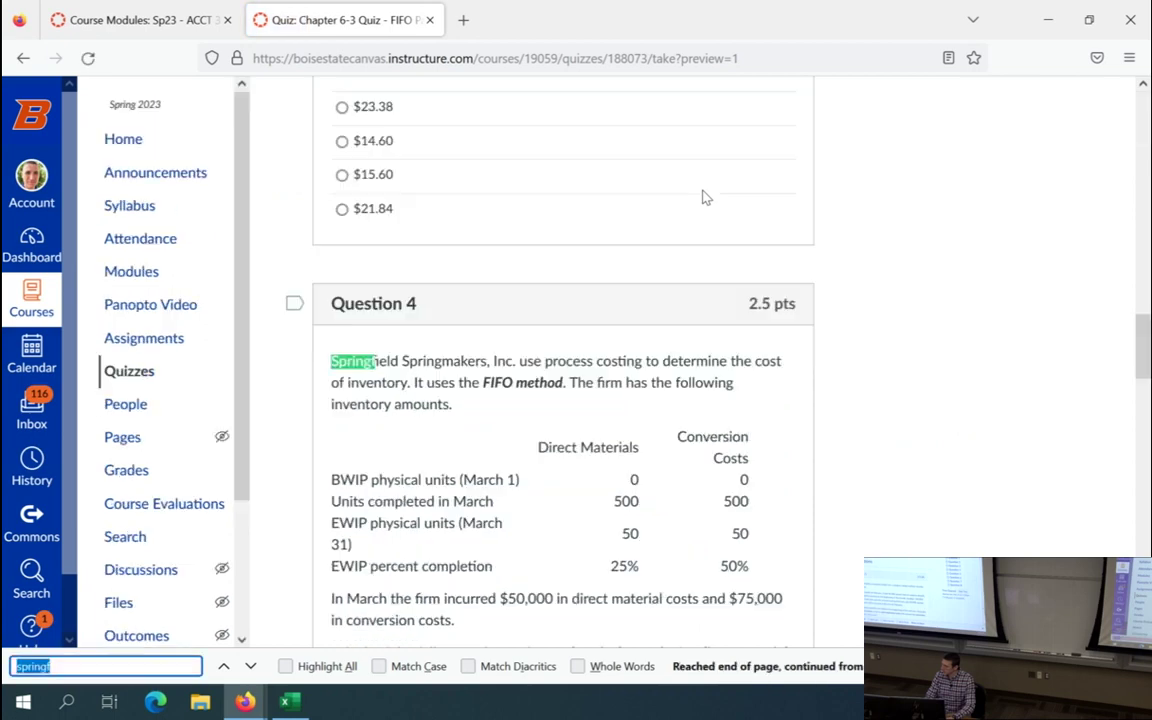
pyautogui.click(874, 391)
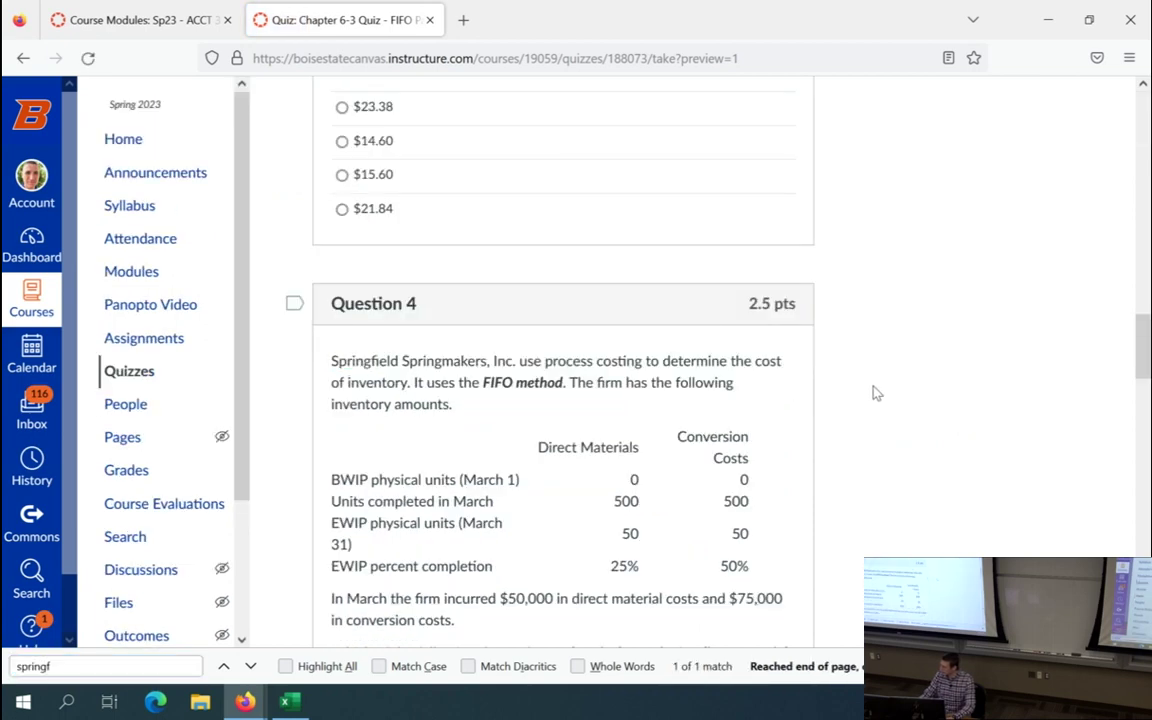
# - Submit the second preview unanswered as well and locate the Springfield Springmakers question in a fresh preview
pyautogui.scroll(-3, 874, 391)
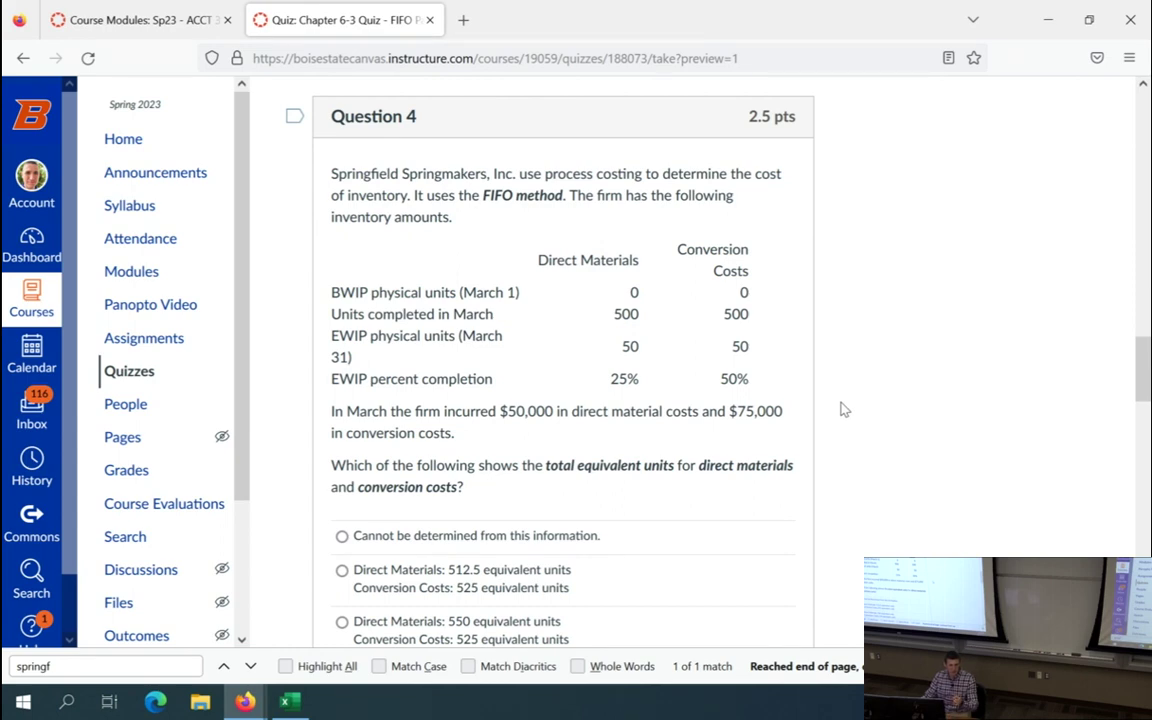
pyautogui.scroll(-4, 766, 330)
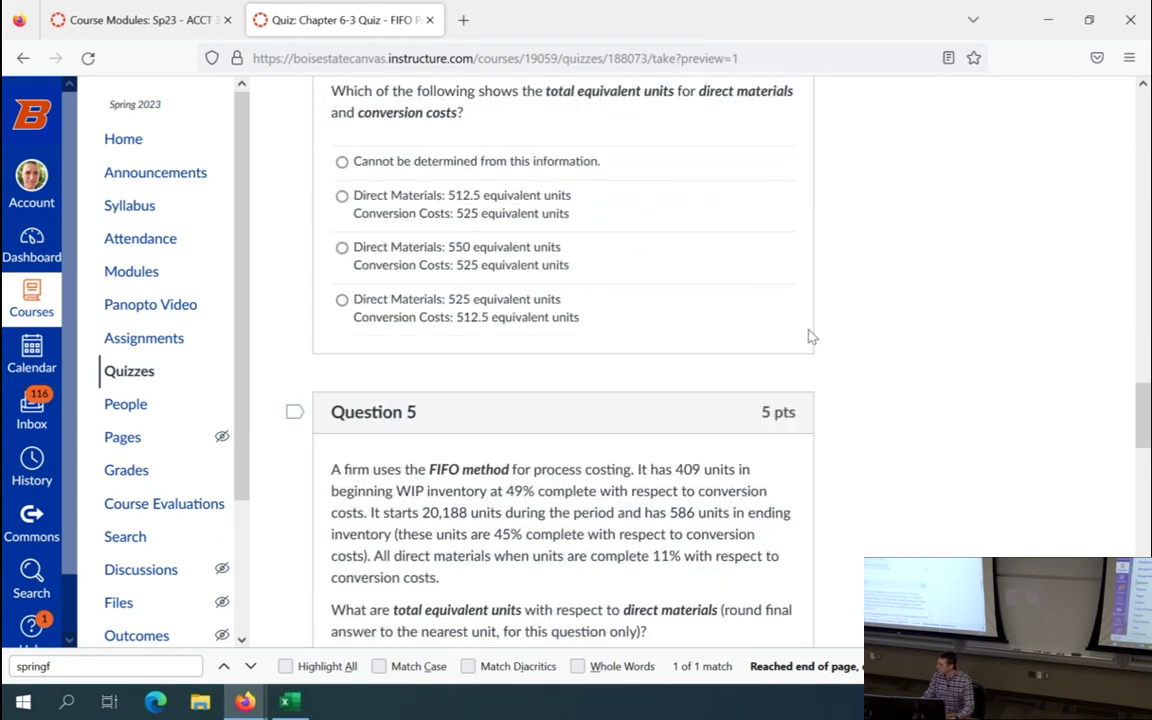
pyautogui.scroll(-7, 802, 334)
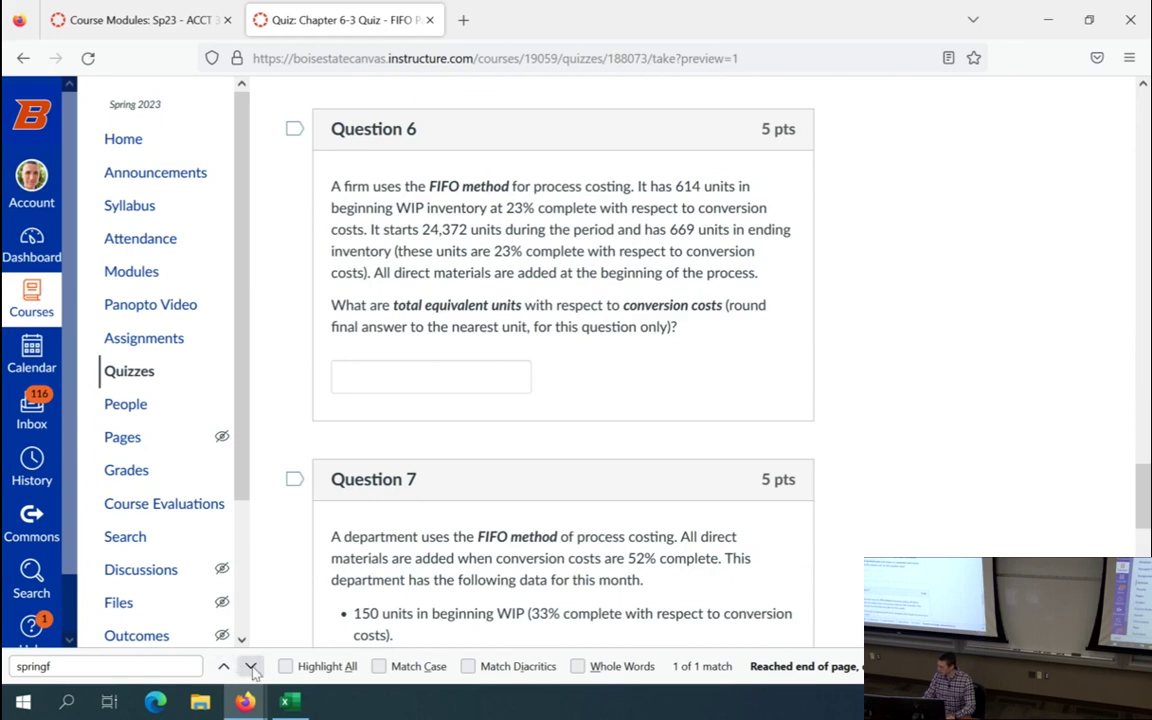
pyautogui.scroll(-8, 700, 500)
pyautogui.click(792, 581)
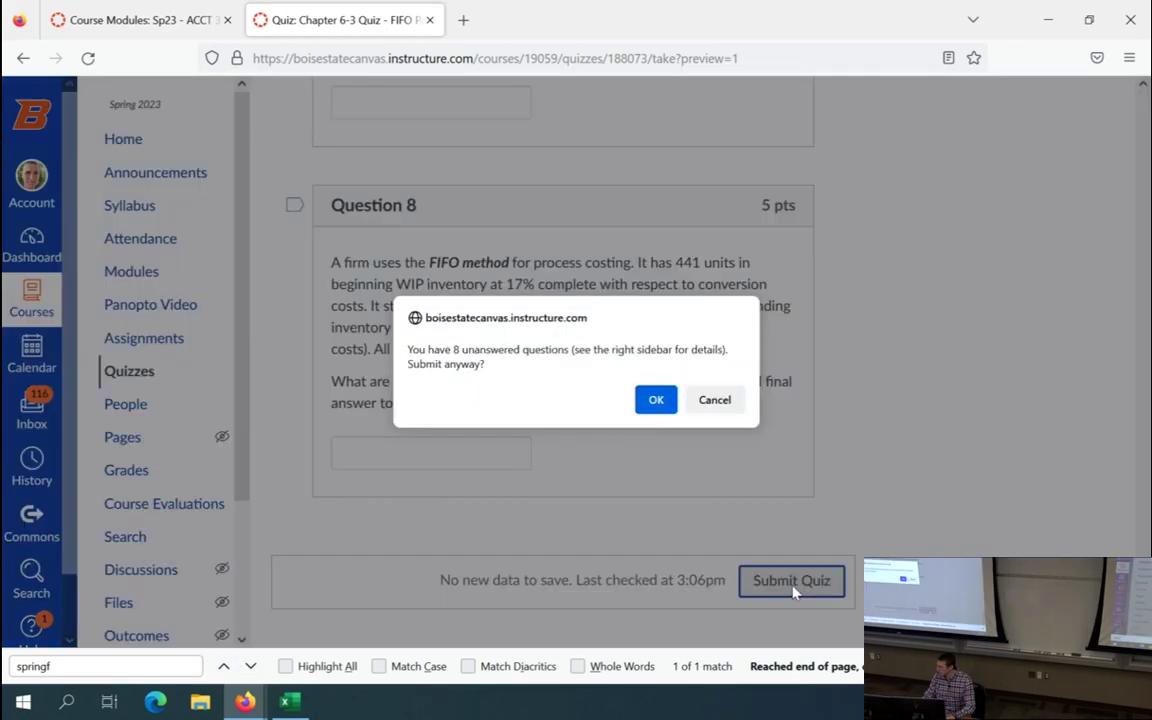
pyautogui.click(660, 400)
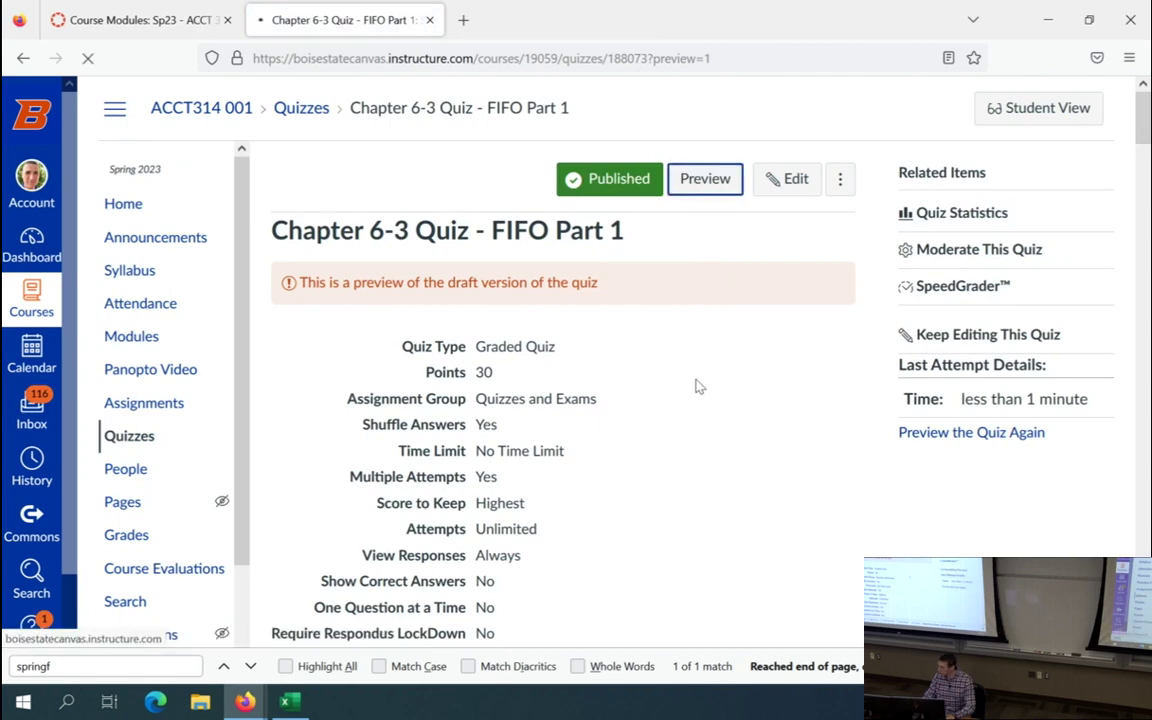
pyautogui.hotkey('ctrl', 'f')
pyautogui.press('Return')
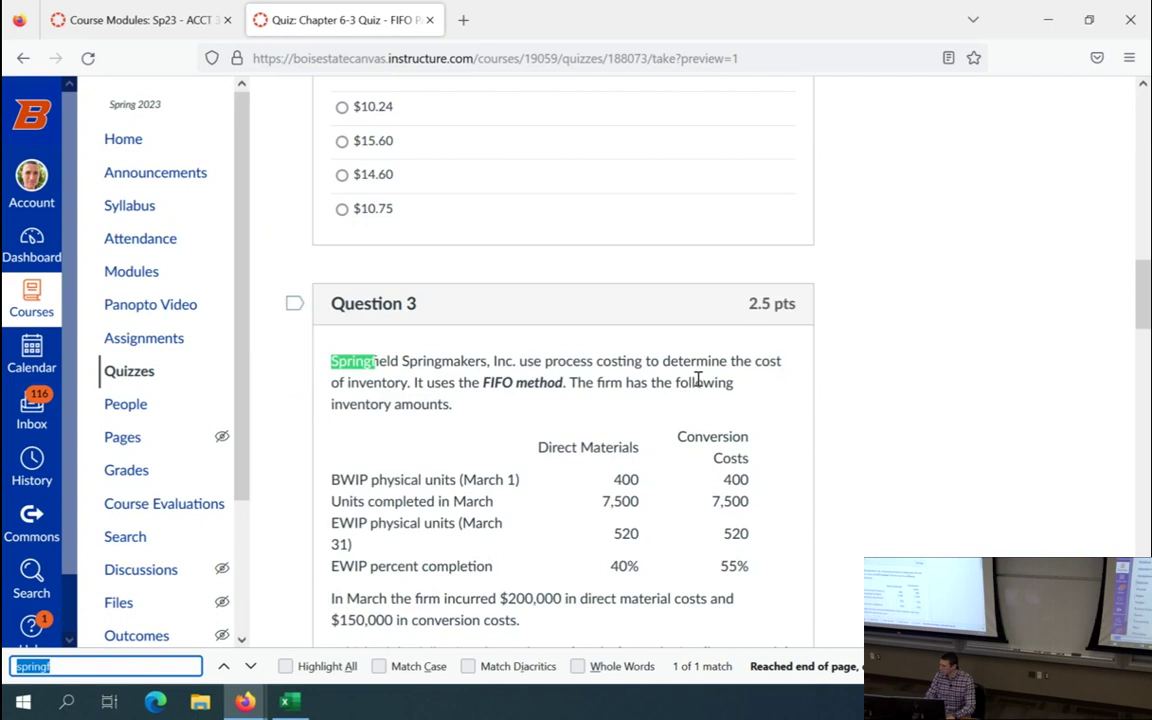
# - Examine Question 3's costing method and its table of beginning, completed and ending units with completion percentages
pyautogui.scroll(-3, 807, 401)
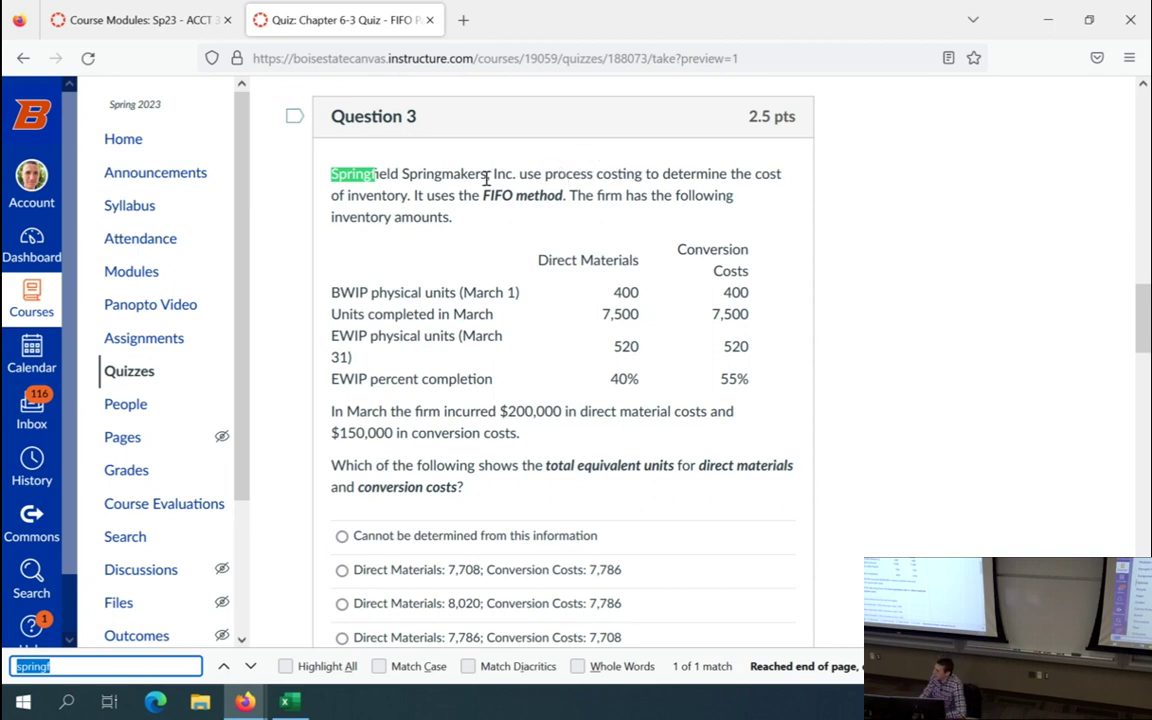
pyautogui.moveTo(414, 197); pyautogui.dragTo(563, 198)
pyautogui.click(383, 177)
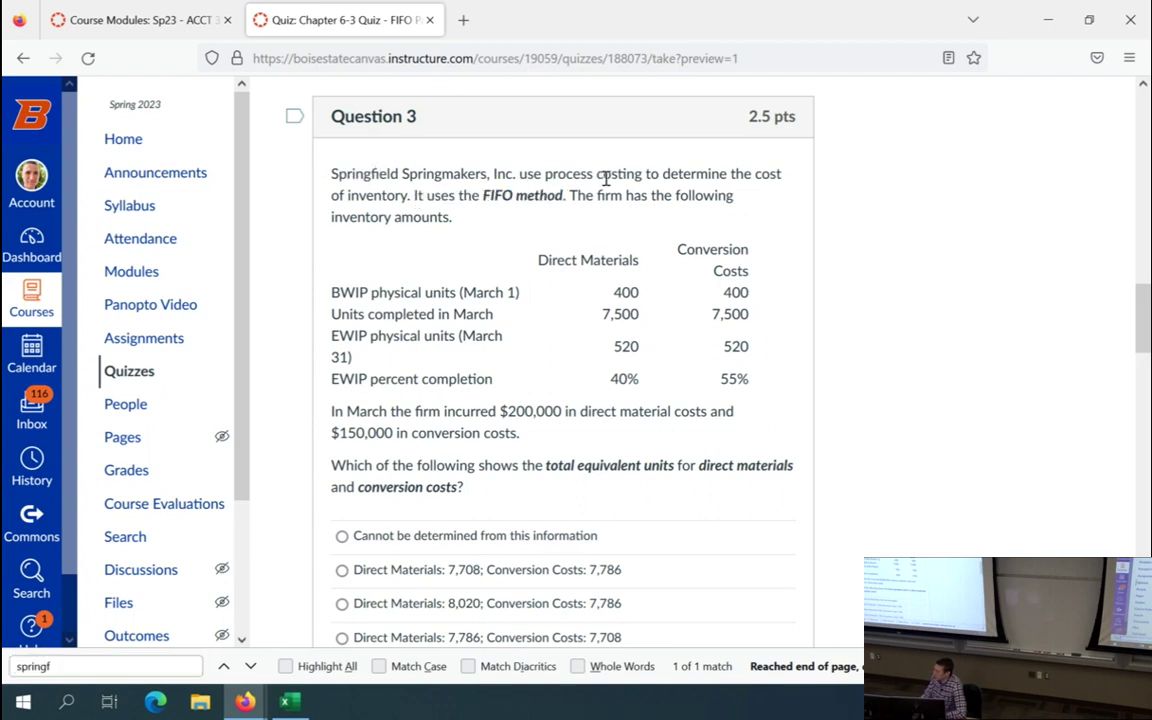
pyautogui.moveTo(333, 293); pyautogui.dragTo(772, 328)
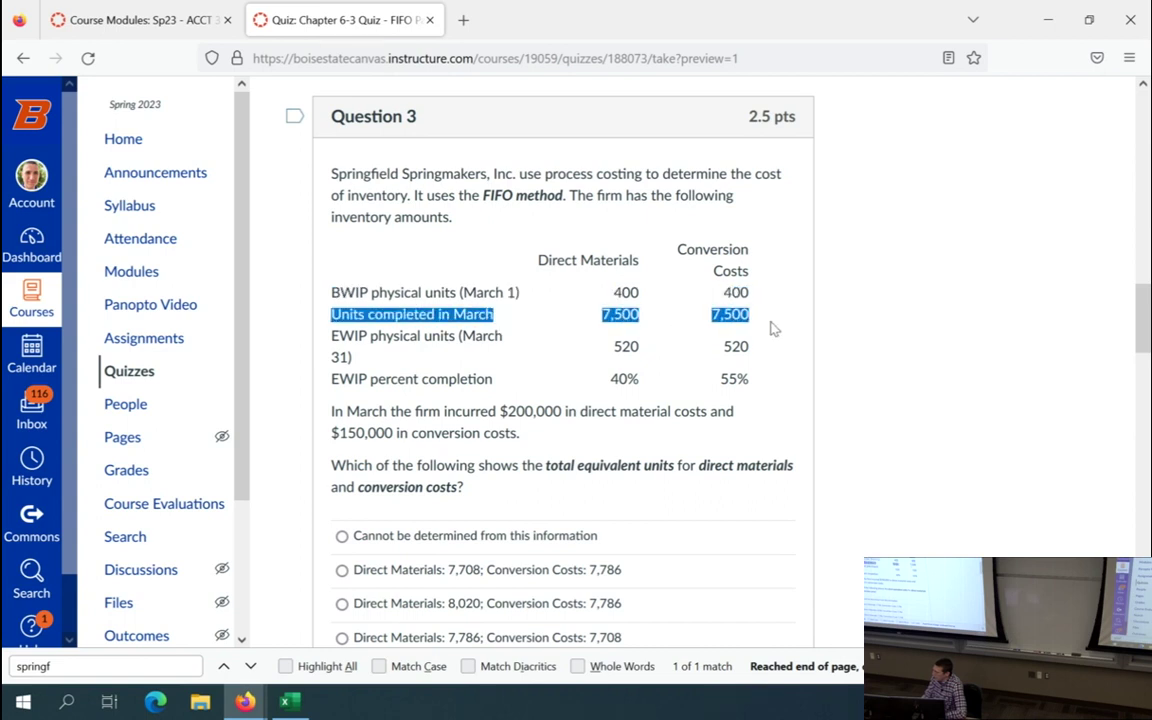
pyautogui.moveTo(331, 336); pyautogui.dragTo(760, 351)
pyautogui.moveTo(331, 379); pyautogui.dragTo(806, 405)
pyautogui.click(806, 405)
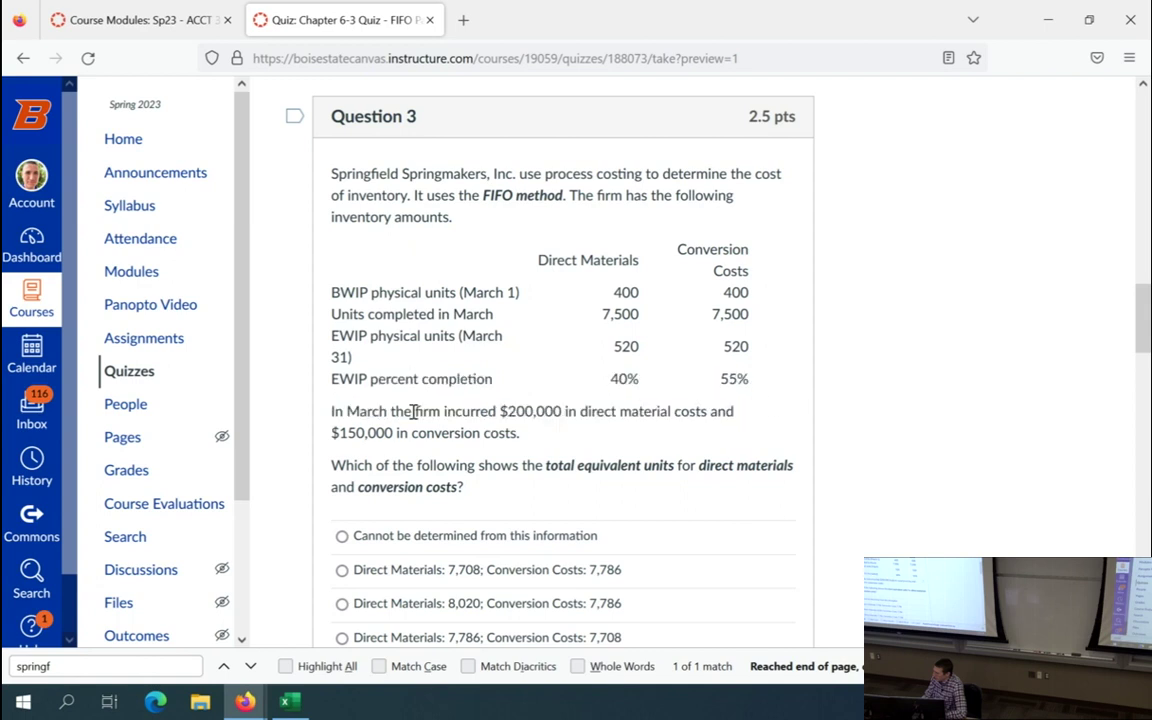
# - Examine the March costs in Question 3, the total equivalent units it asks for and the answer choices
pyautogui.moveTo(332, 411); pyautogui.dragTo(520, 433)
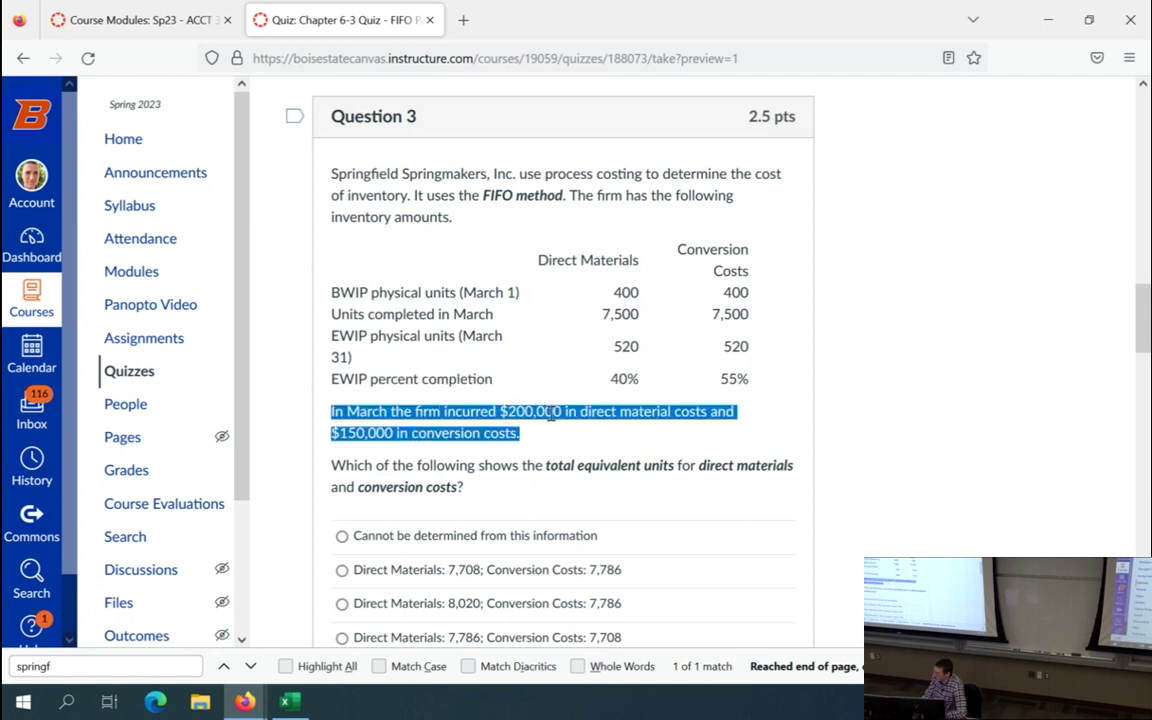
pyautogui.click(414, 392)
pyautogui.scroll(-2, 566, 433)
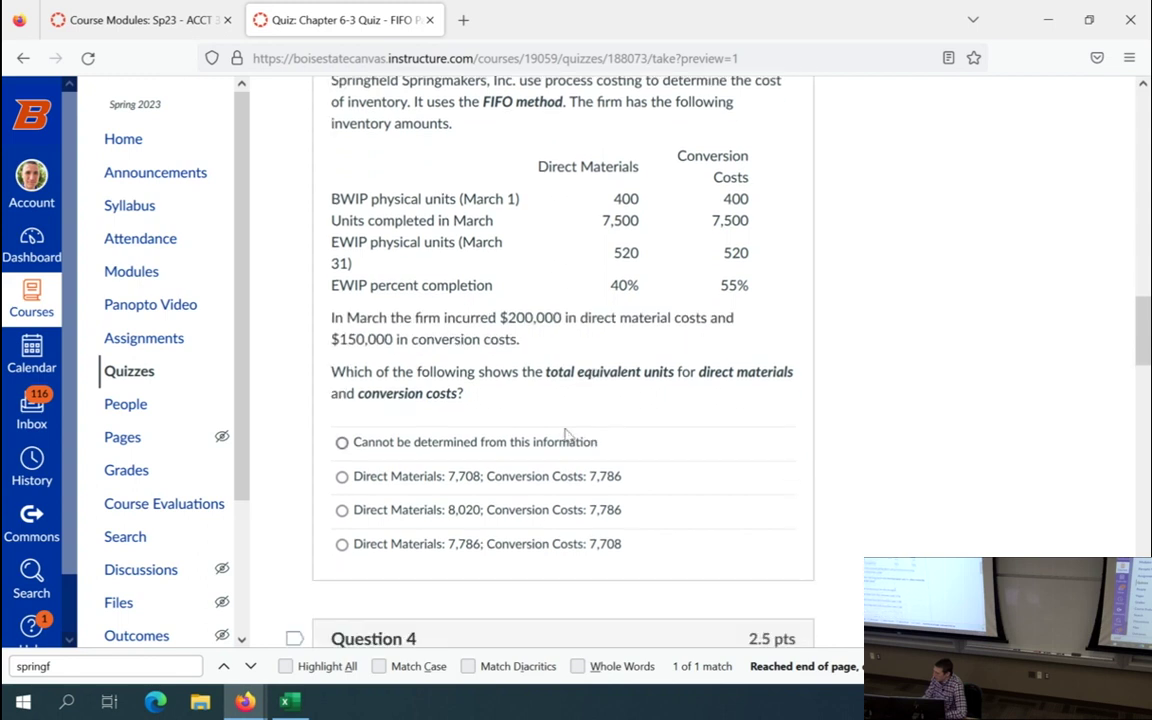
pyautogui.moveTo(544, 373); pyautogui.dragTo(706, 373)
pyautogui.click(450, 399)
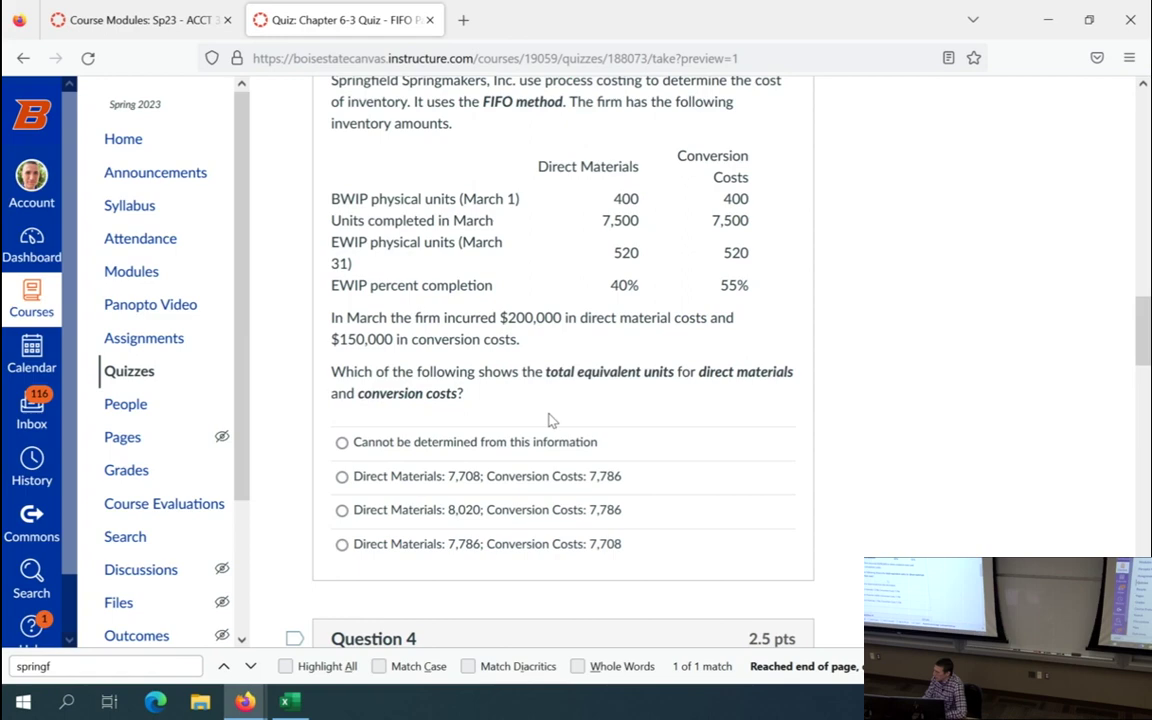
pyautogui.scroll(2, 548, 417)
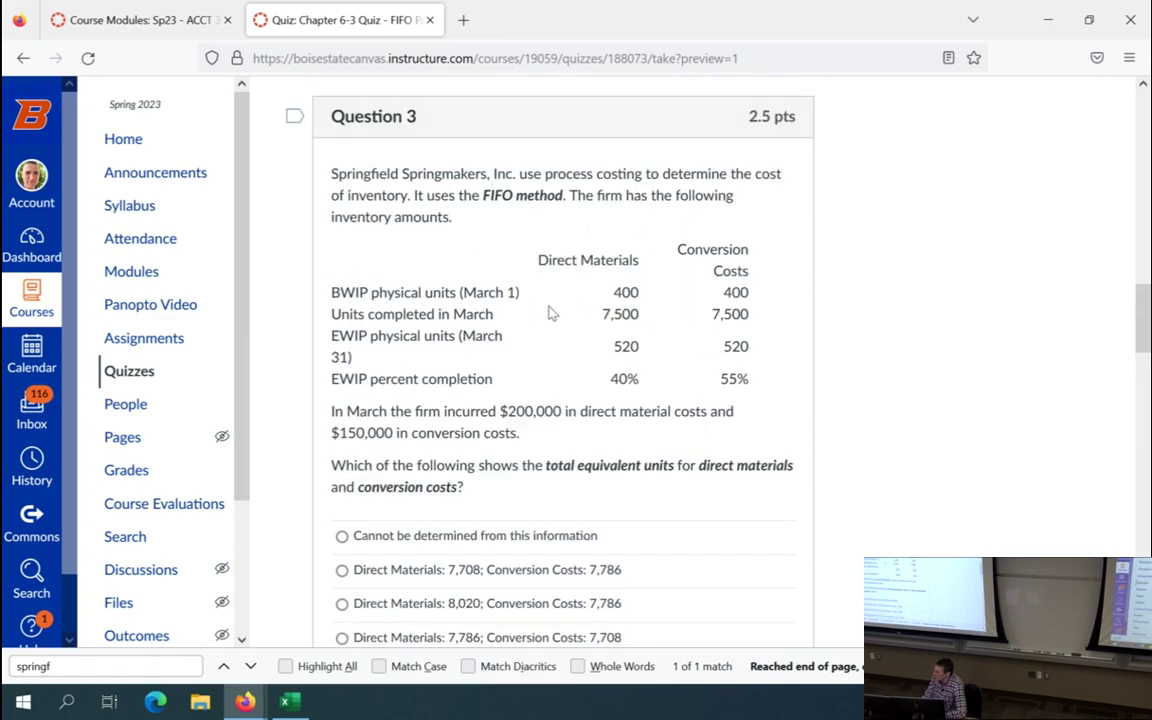
pyautogui.scroll(-2, 570, 312)
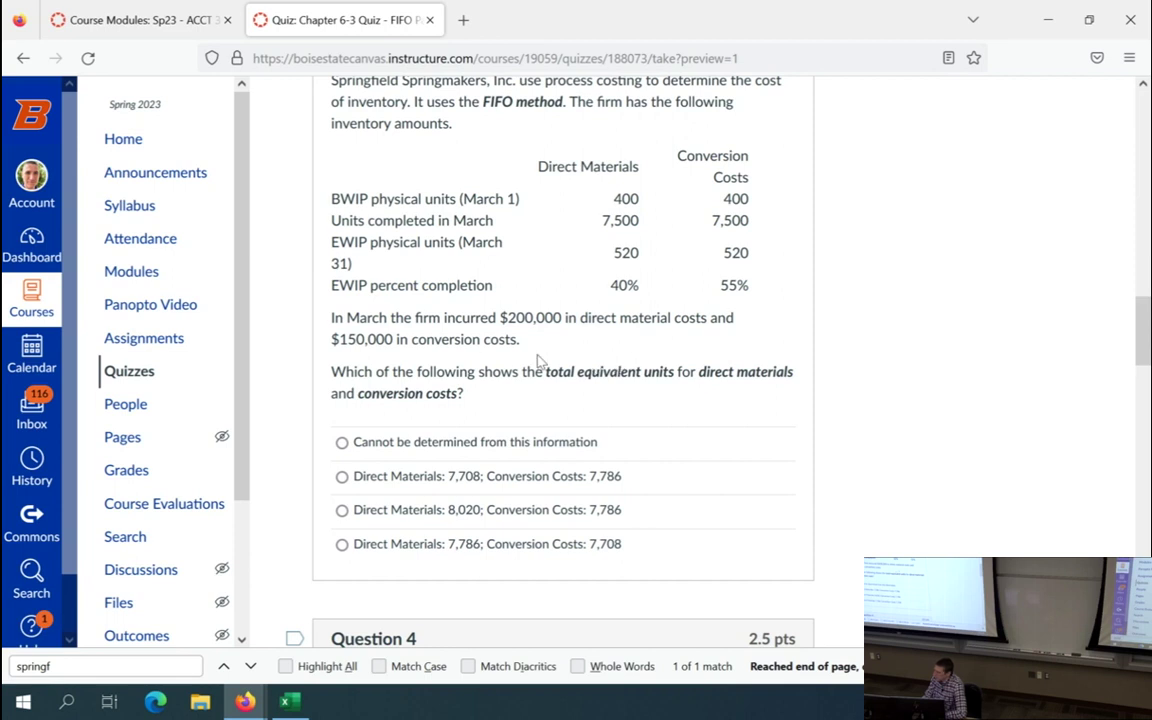
# - Switch to the Feb 23 2023 in-class worksheet in Excel and enter the heading "Springfield Springmakers" in cell A1
pyautogui.click(288, 702)
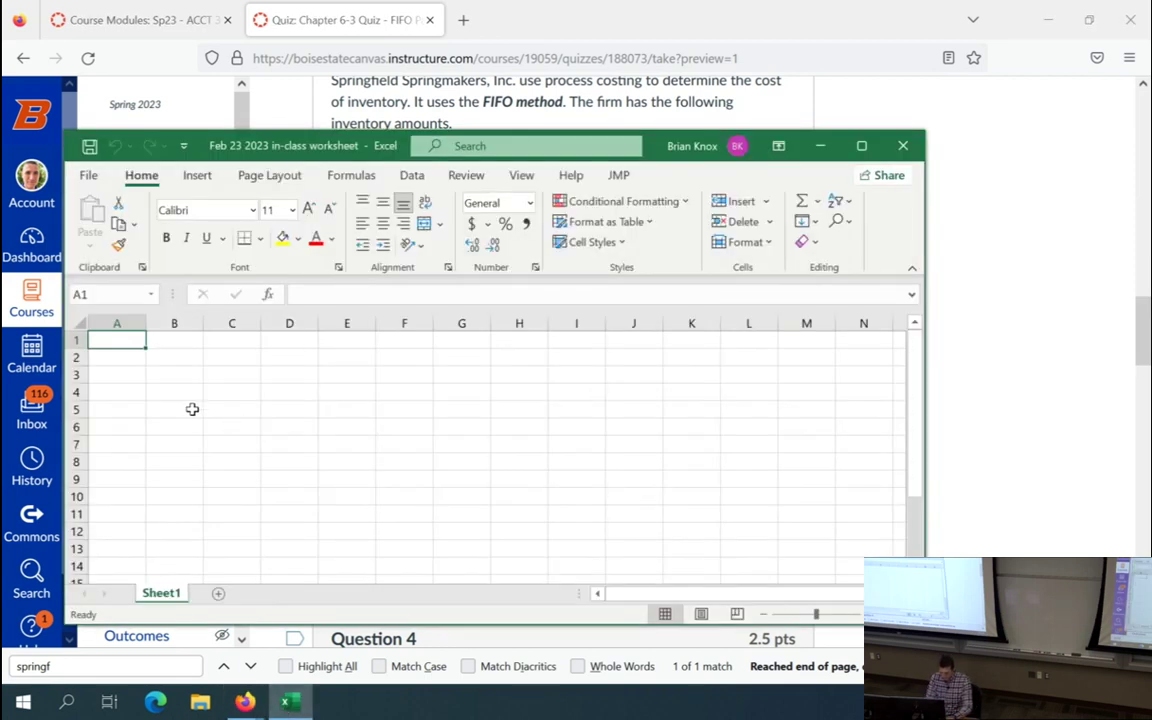
pyautogui.write('Springfield Springmakers')
pyautogui.press('Return')
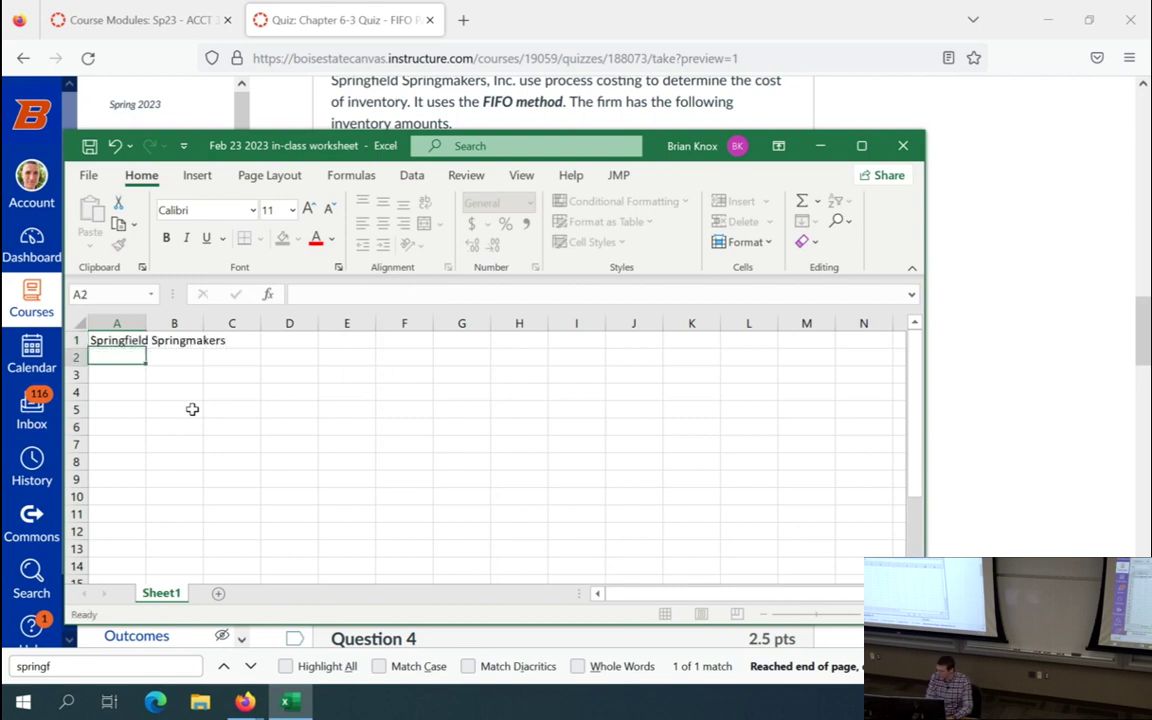
# - Enter the text "TEU (FIFO) = units completed - BWIP EU + EWIP EU" in cell B2
pyautogui.press('Right')
pyautogui.write('TEU (FIFO) =-')
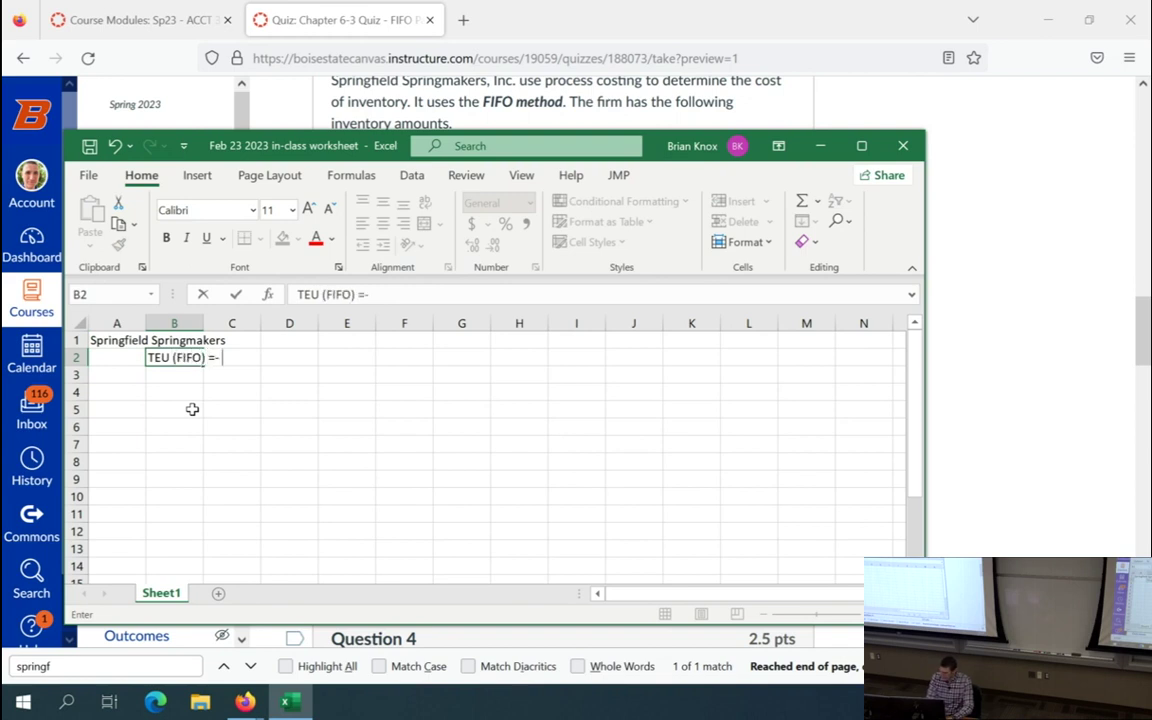
pyautogui.press('BackSpace')
pyautogui.write(' units comp')
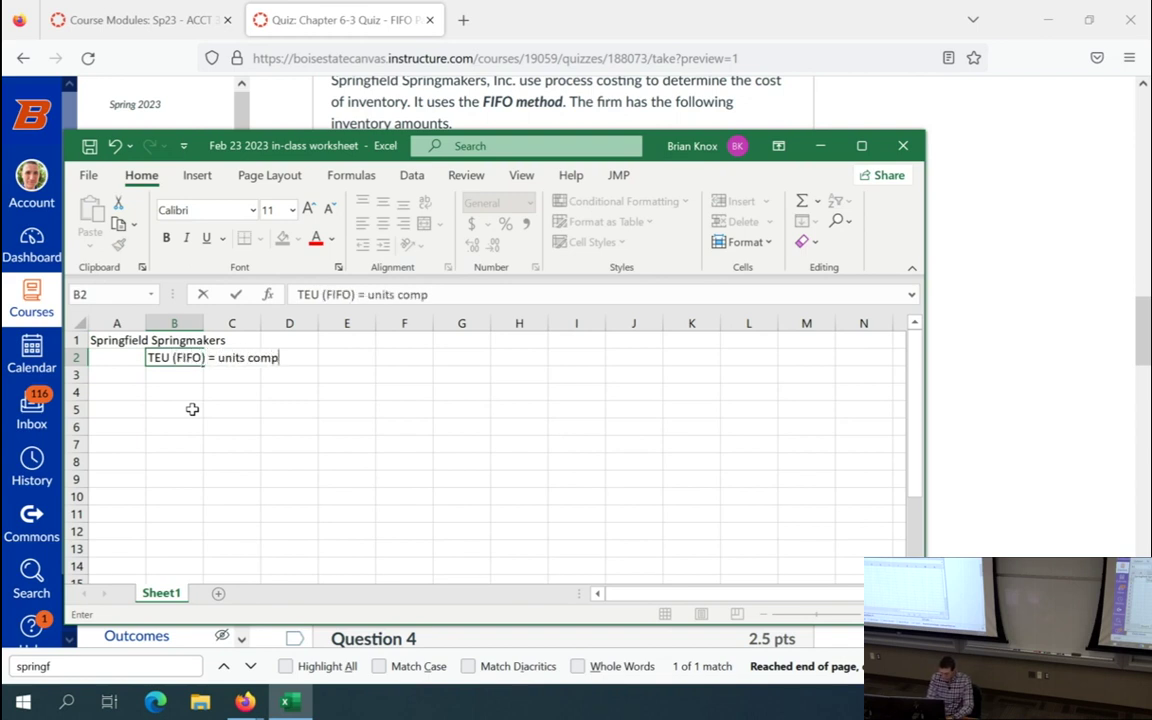
pyautogui.write('leted - BWIP ')
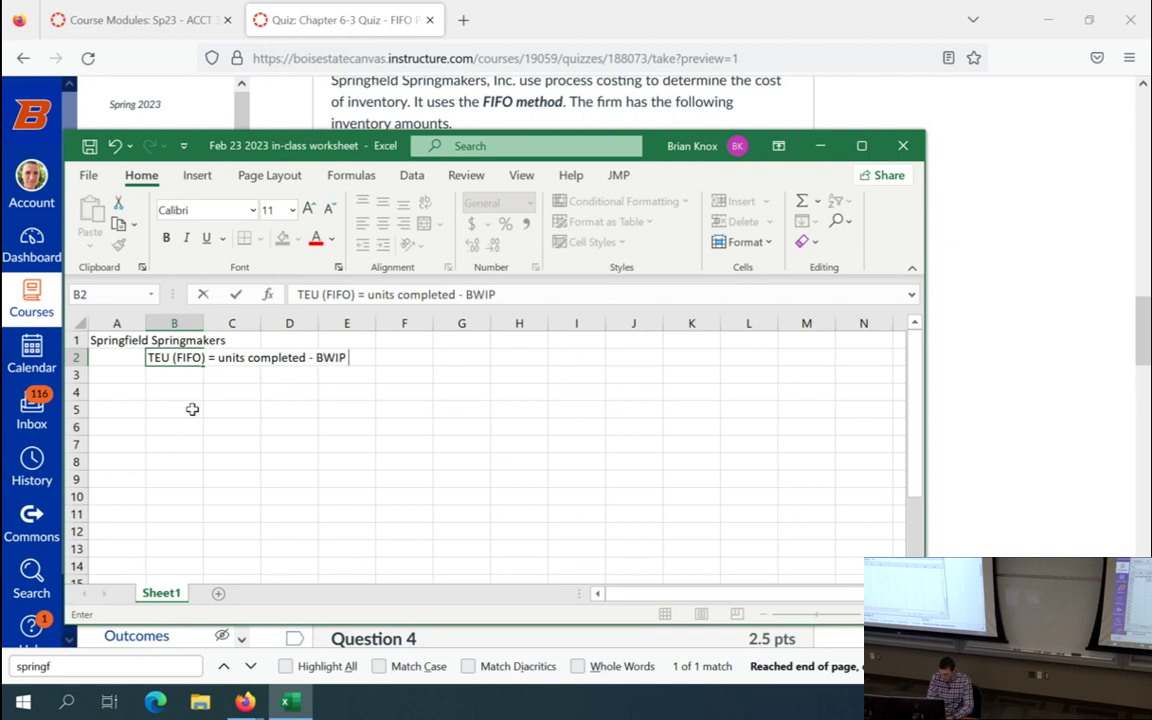
pyautogui.write('EU + EW')
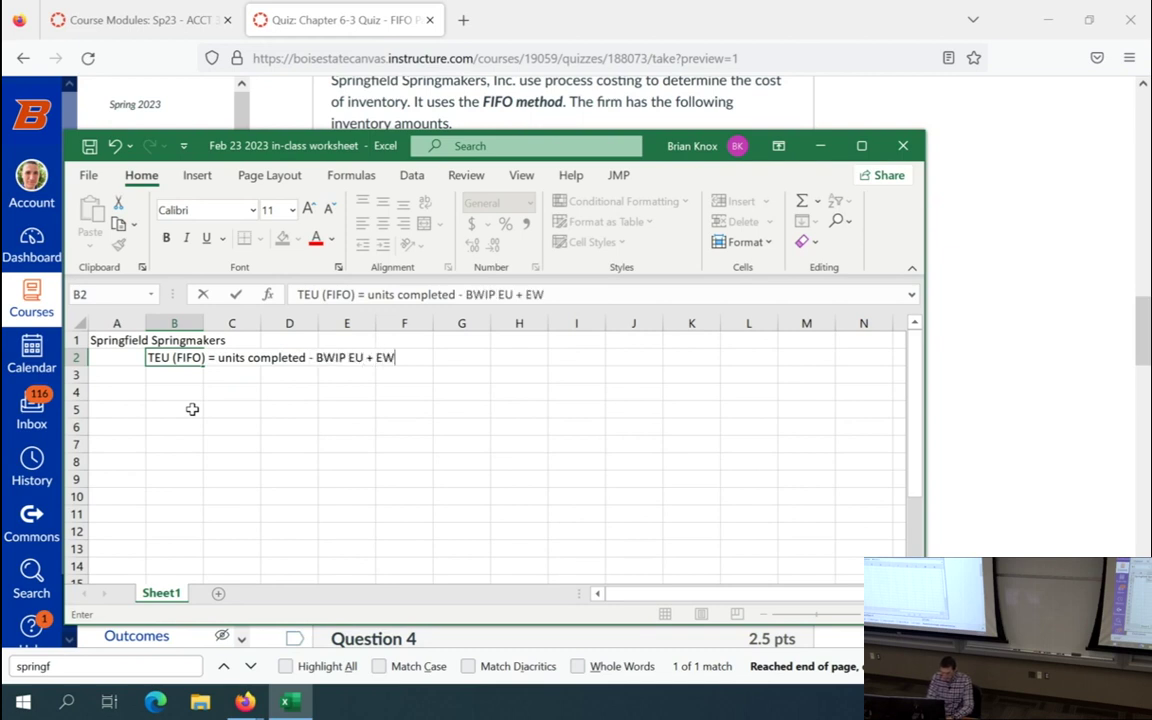
pyautogui.write('IP eEU')
pyautogui.press('Return')
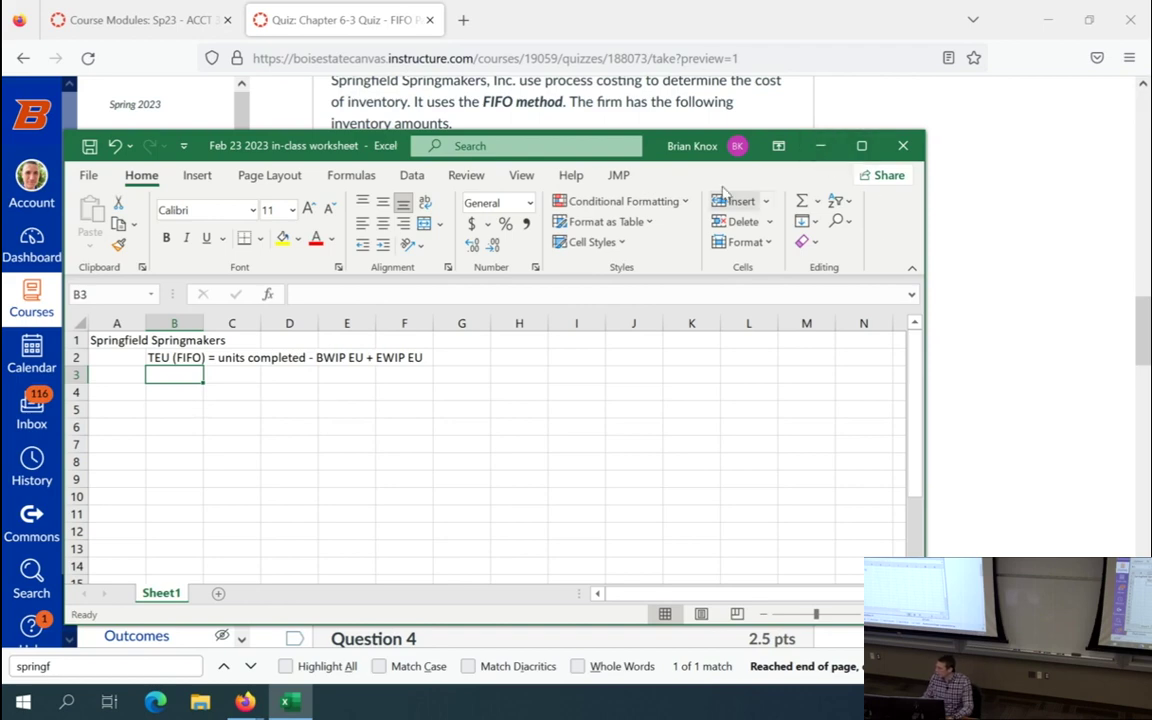
# - Switch back to the quiz in Firefox and compare Question 3's completed, beginning and ending unit figures with the worksheet formula
pyautogui.click(719, 110)
pyautogui.moveTo(598, 221); pyautogui.dragTo(759, 226)
pyautogui.moveTo(620, 193); pyautogui.dragTo(650, 199)
pyautogui.moveTo(721, 199); pyautogui.dragTo(752, 200)
pyautogui.moveTo(645, 252); pyautogui.dragTo(608, 253)
pyautogui.moveTo(718, 253); pyautogui.dragTo(784, 254)
pyautogui.click(556, 230)
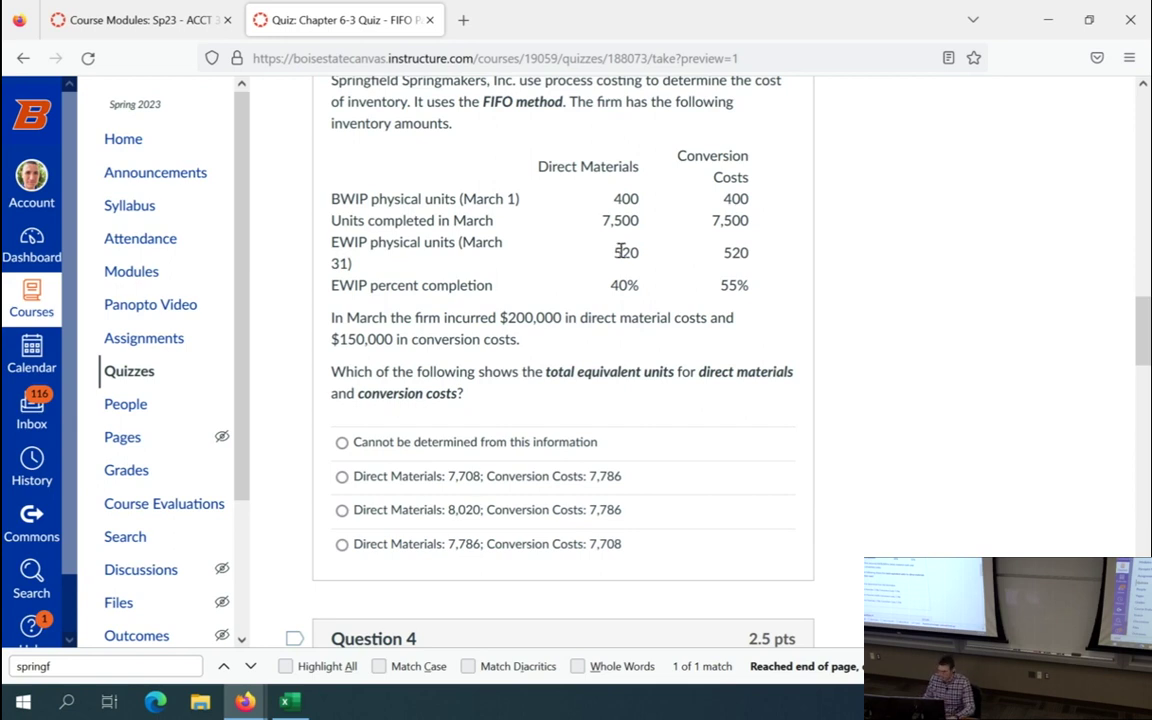
pyautogui.hotkey('alt', 'Tab')
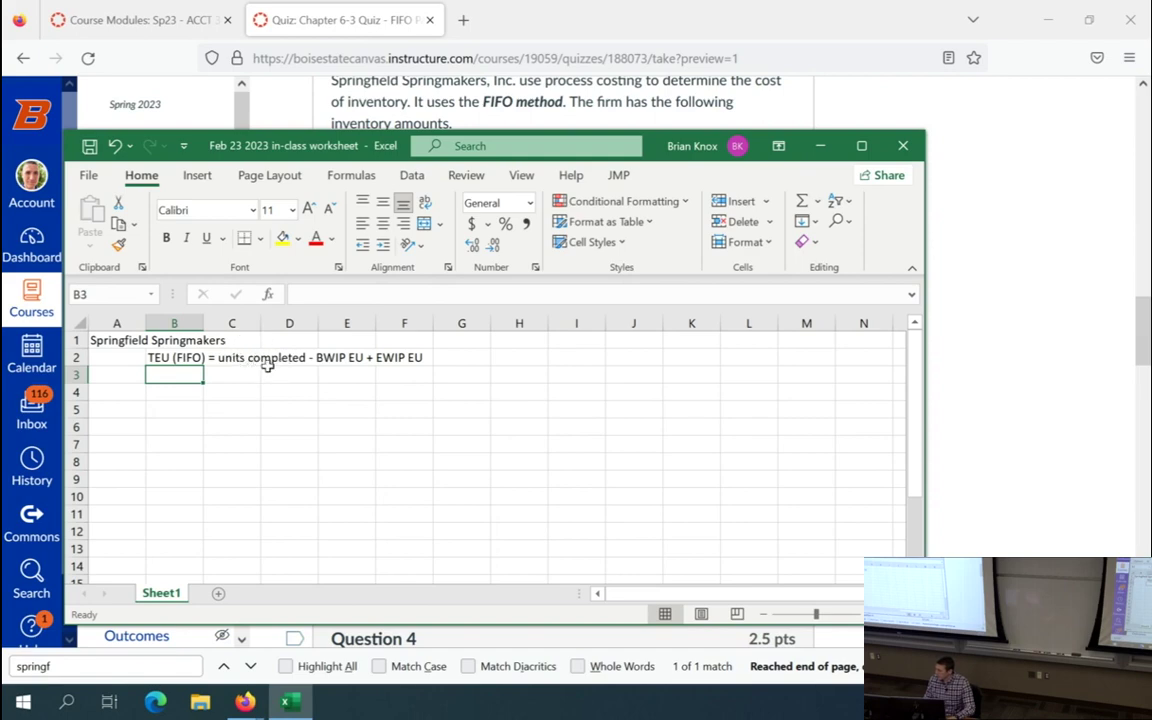
pyautogui.hotkey('alt', 'Tab')
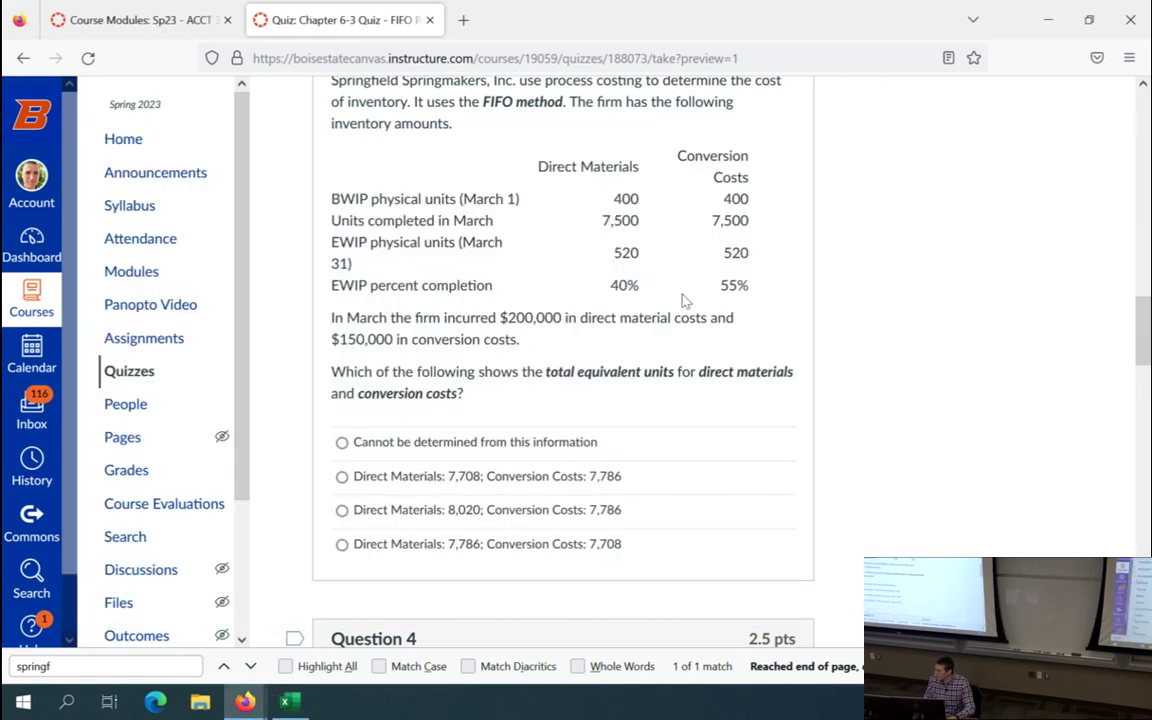
# - Examine Question 3's BWIP units for direct materials and conversion costs and compare them with the FIFO formula in the Excel worksheet
pyautogui.doubleClick(622, 199)
pyautogui.moveTo(722, 199); pyautogui.dragTo(780, 206)
pyautogui.click(781, 206)
pyautogui.scroll(2, 787, 260)
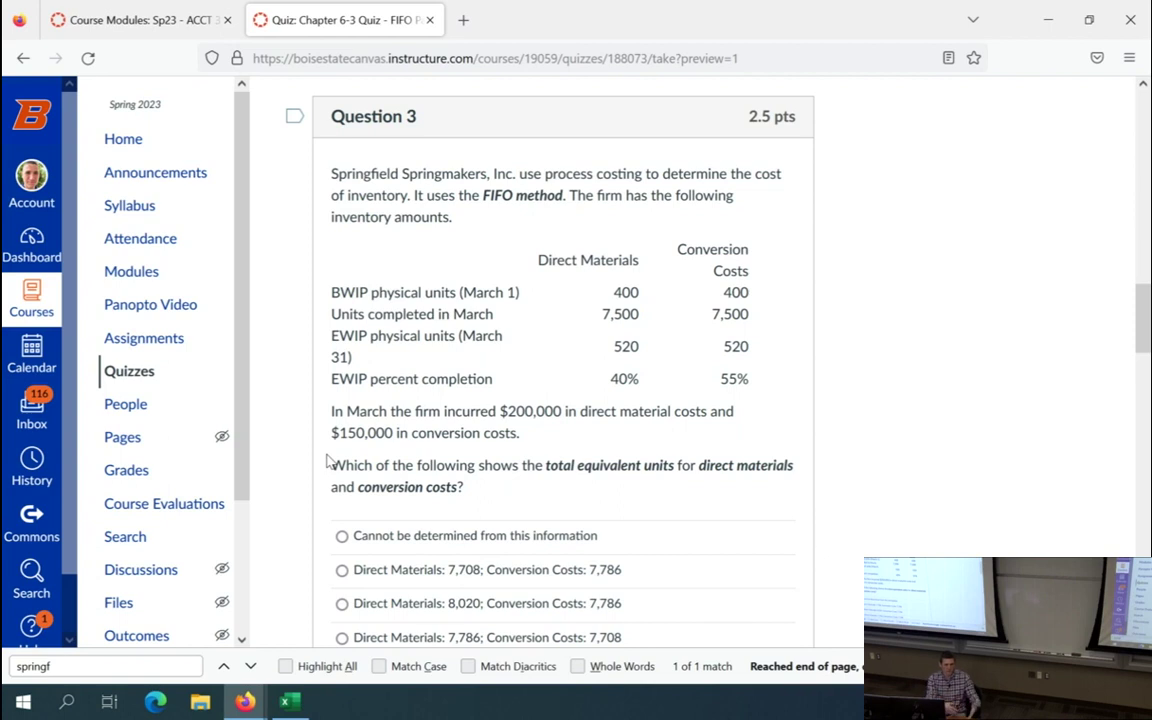
pyautogui.hotkey('alt', 'Tab')
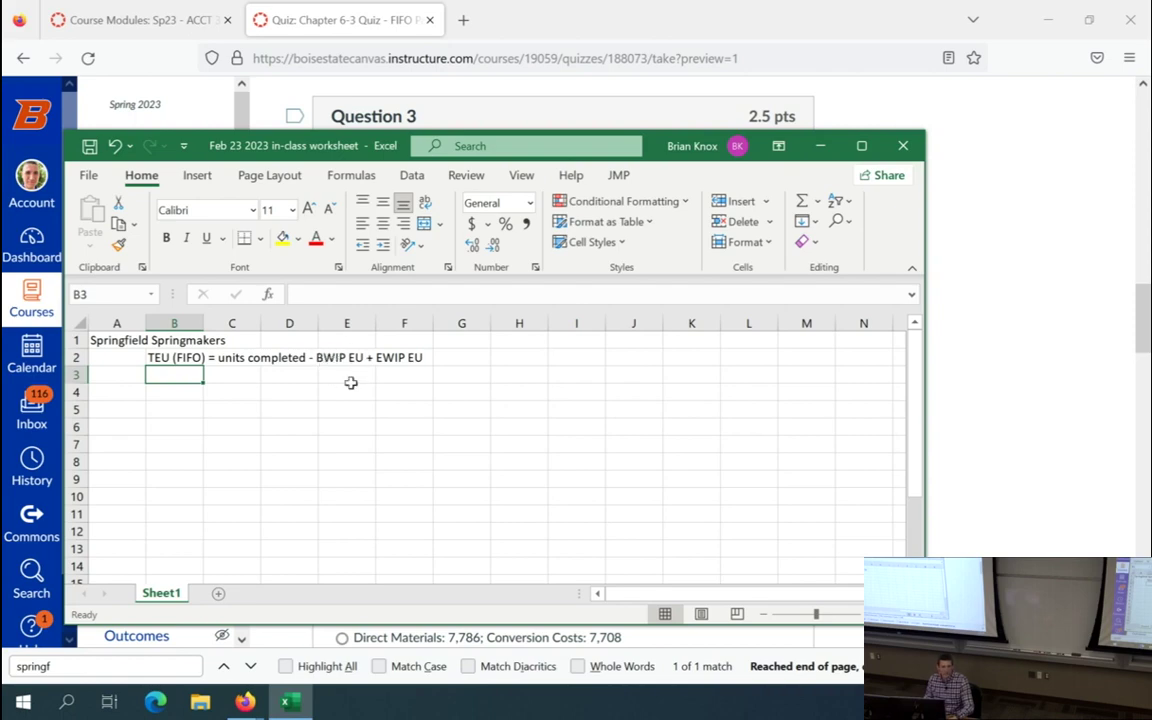
pyautogui.hotkey('alt', 'Tab')
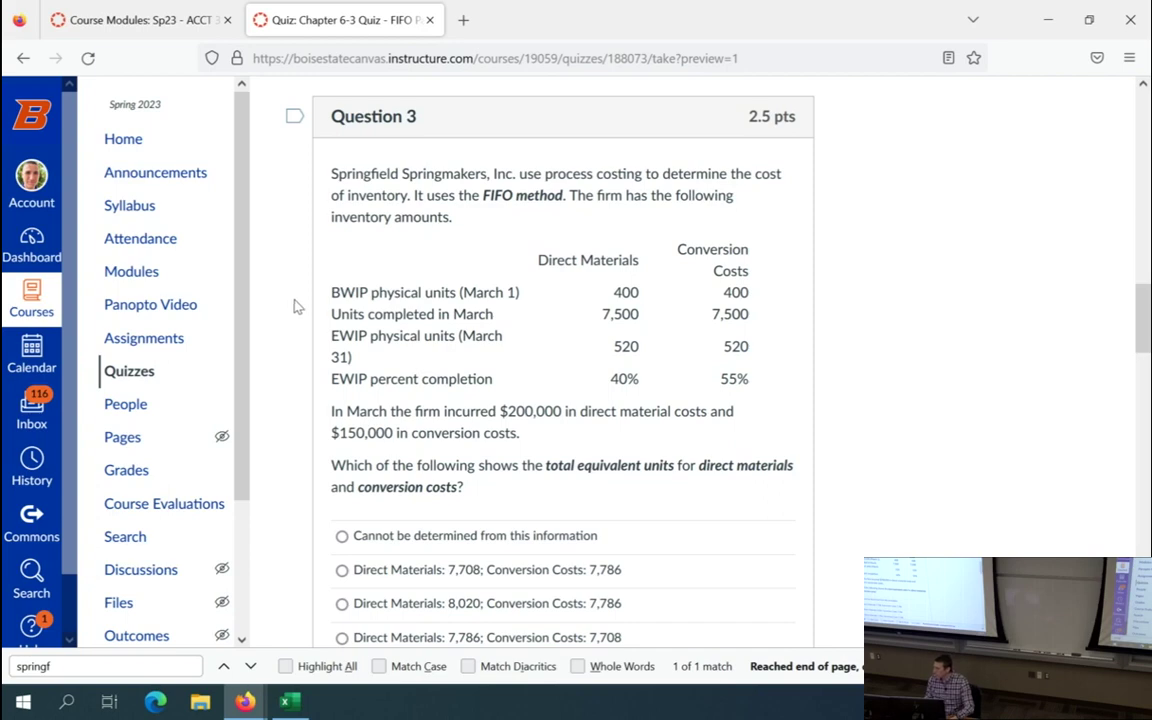
pyautogui.hotkey('alt', 'Tab')
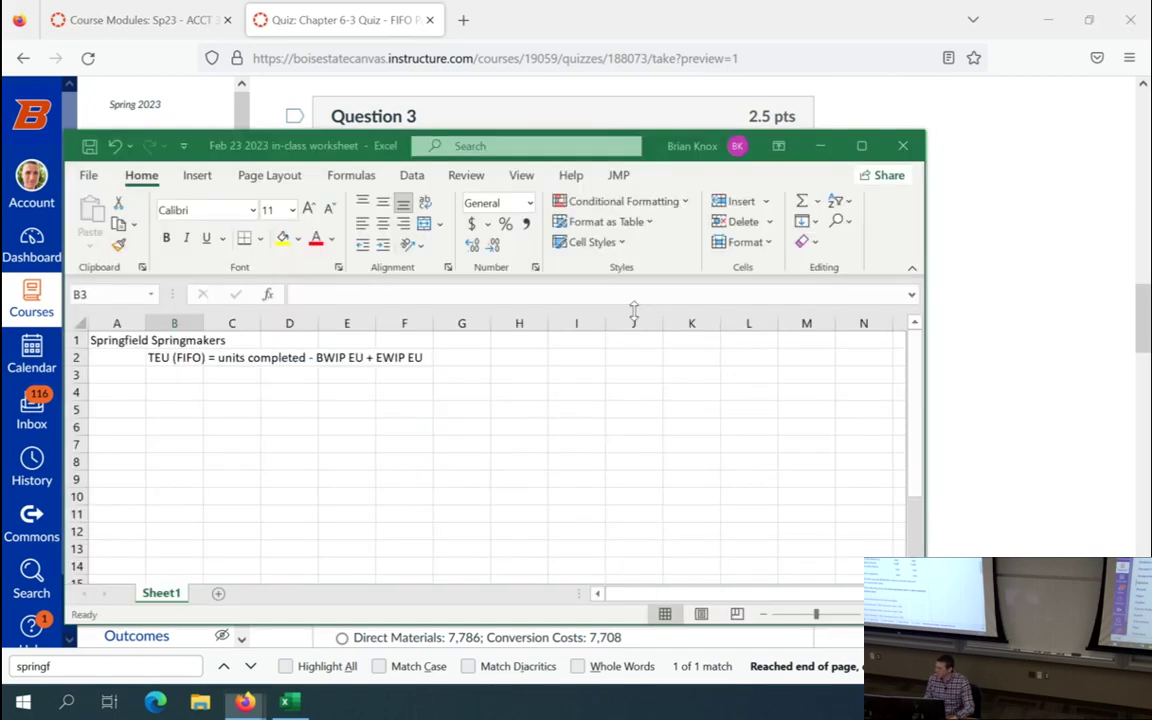
pyautogui.hotkey('alt', 'Tab')
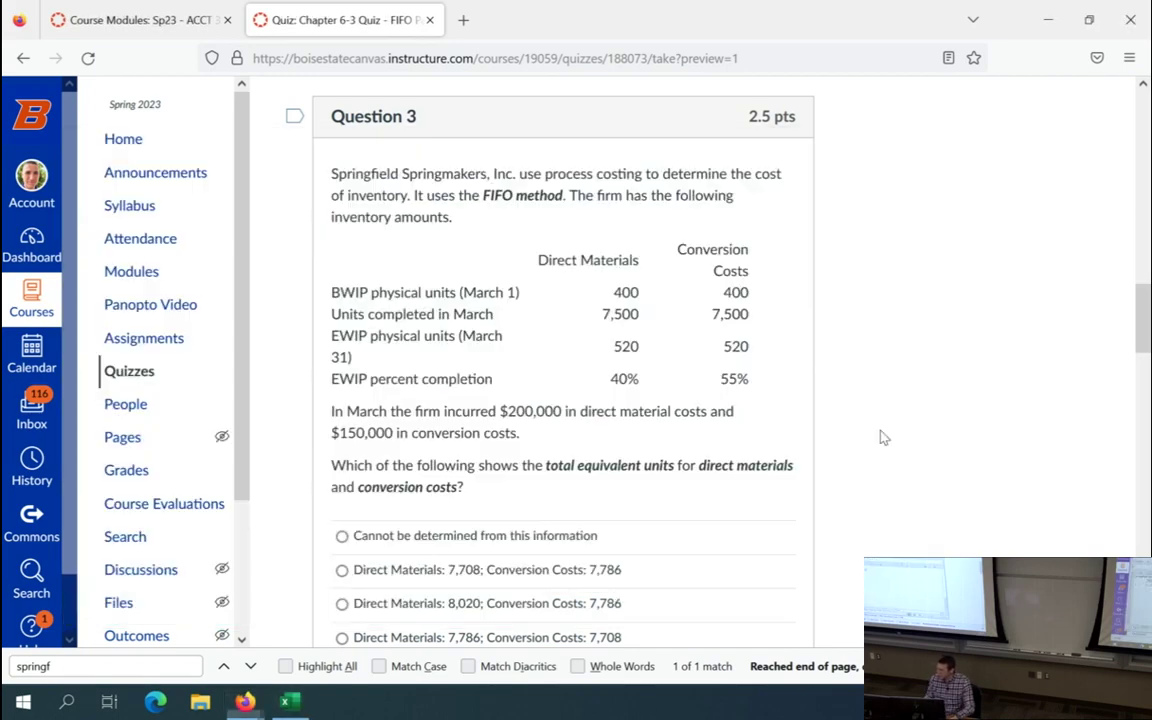
# - Answer Question 3 with "Cannot be determined from this information"
pyautogui.scroll(-3, 890, 424)
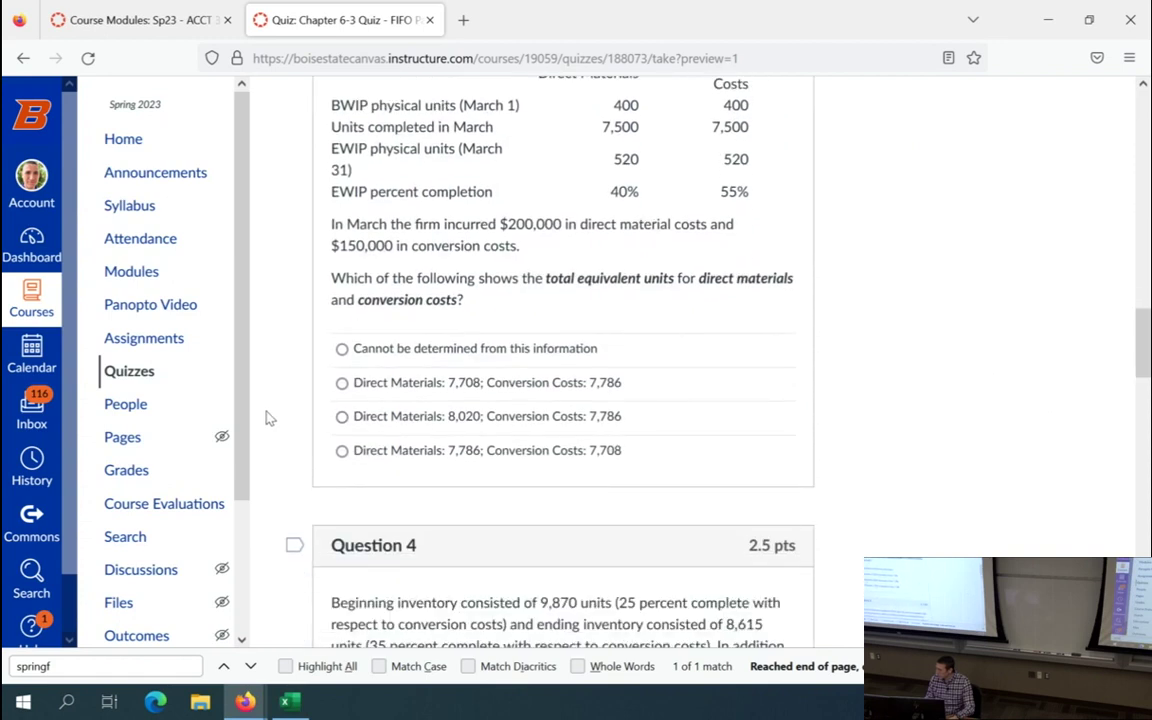
pyautogui.click(341, 348)
pyautogui.scroll(3, 290, 365)
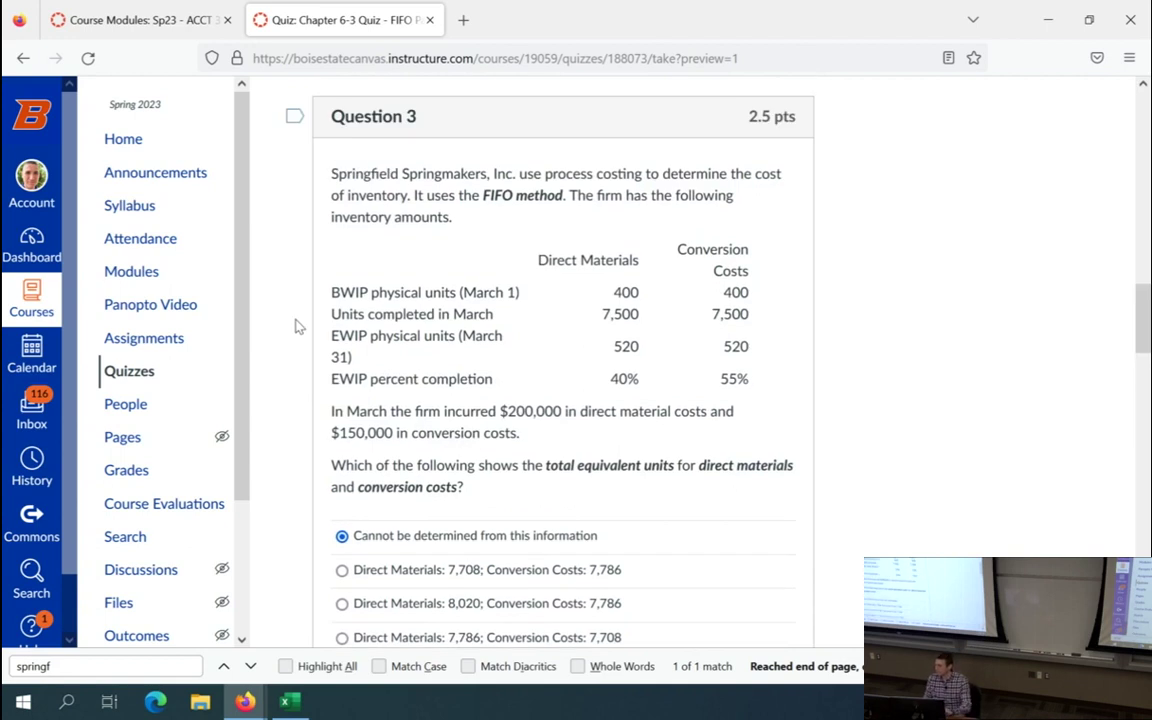
# - Compare the worksheet's EWIP EU term with Question 3's EWIP physical units and percent completion for direct materials
pyautogui.hotkey('alt', 'Tab')
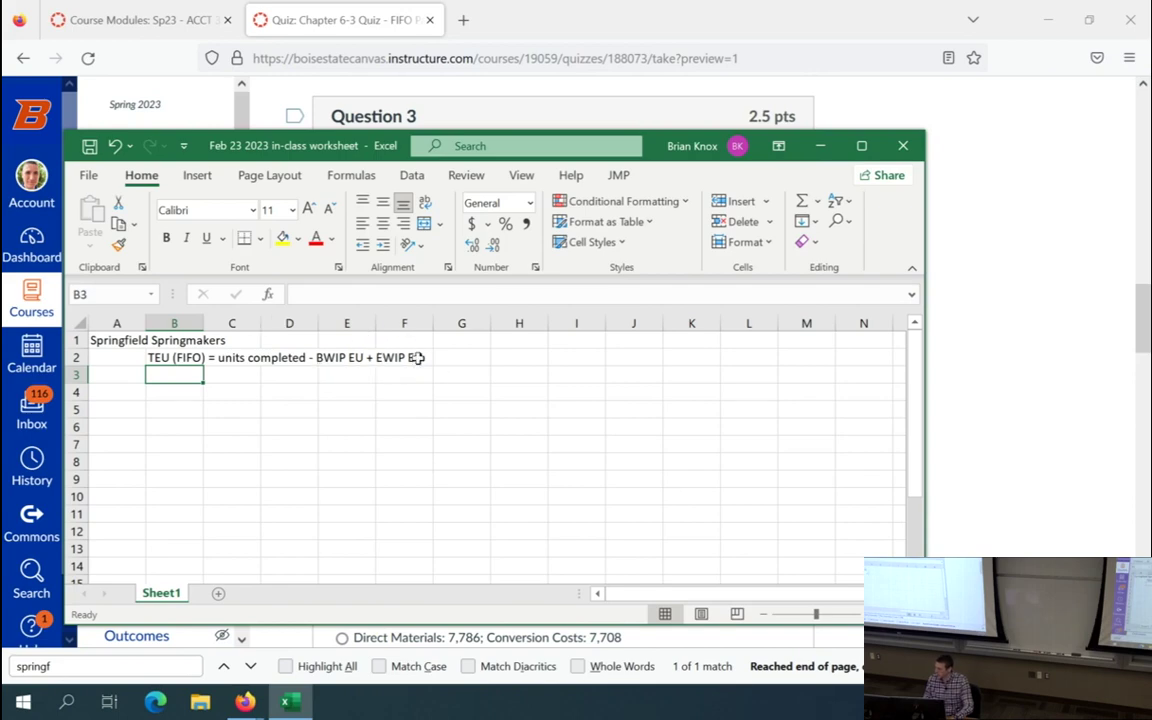
pyautogui.hotkey('alt', 'Tab')
pyautogui.doubleClick(628, 348)
pyautogui.moveTo(609, 380); pyautogui.dragTo(640, 380)
pyautogui.click(635, 370)
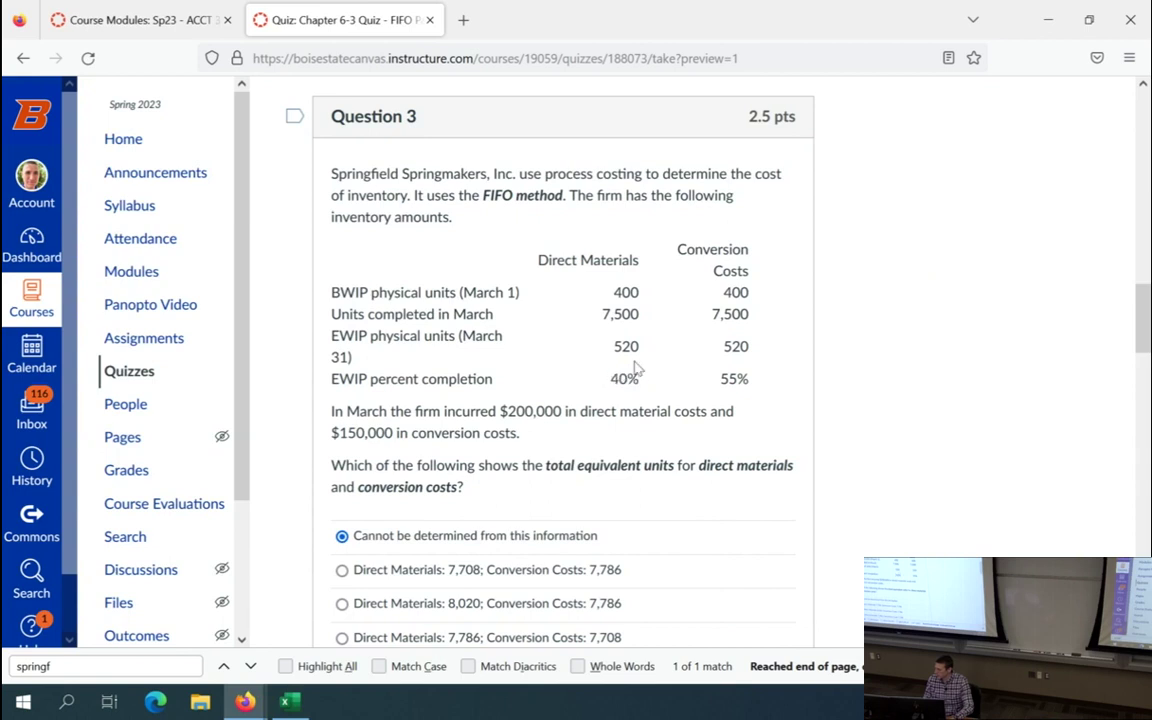
# - Switch to the Excel worksheet and copy the FIFO formula text from cell B2 into B3
pyautogui.hotkey('alt', 'Tab')
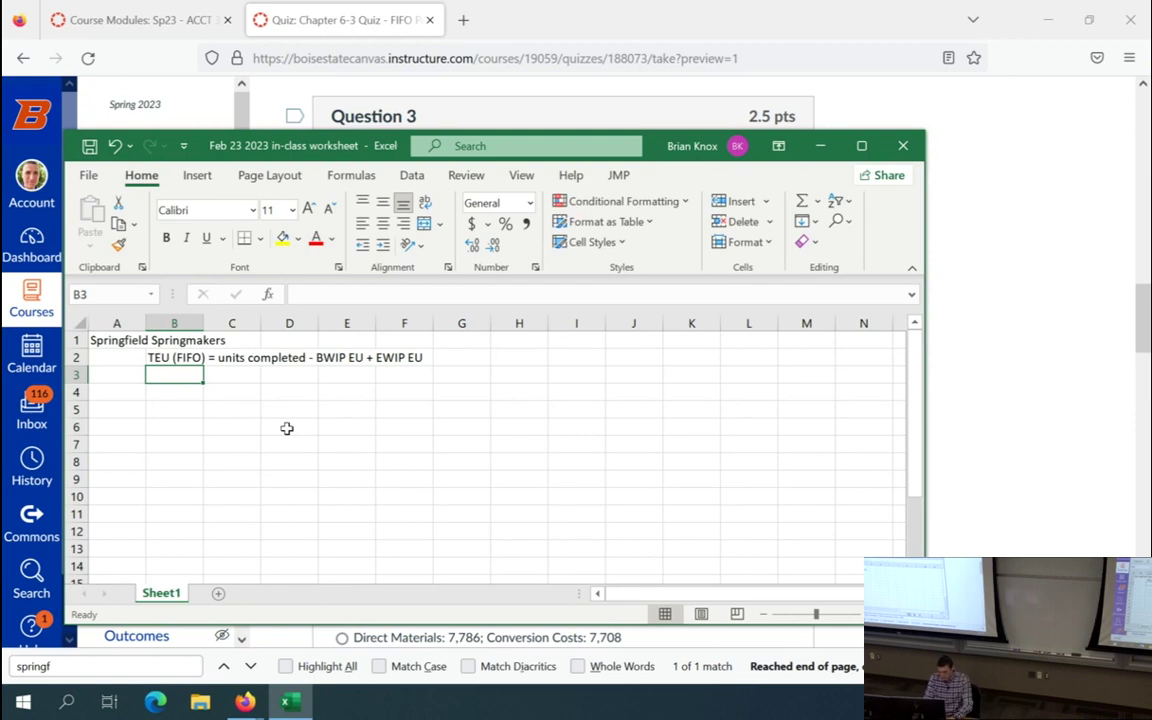
pyautogui.write('TEU (WA)')
pyautogui.press('Escape')
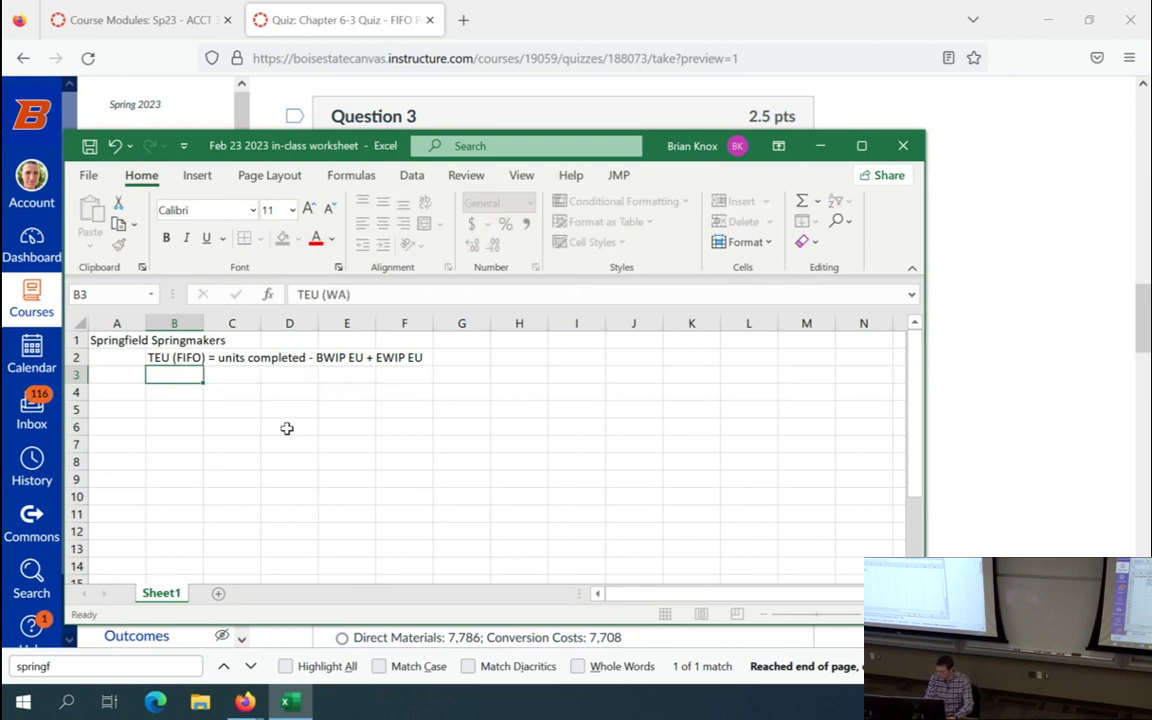
pyautogui.press('Up')
pyautogui.hotkey('ctrl', 'c')
pyautogui.press('Down')
pyautogui.hotkey('ctrl', 'v')
# - Replace "FIFO" with "WA" in the formula text in cell B3
pyautogui.press('F2')
pyautogui.press('Home')
pyautogui.press('Right')
pyautogui.press('Right')
pyautogui.press('Right')
pyautogui.press('Right')
pyautogui.press('Right')
pyautogui.hotkey('shift', 'Right')
pyautogui.hotkey('shift', 'Right')
pyautogui.hotkey('shift', 'Right')
pyautogui.hotkey('shift', 'Right')
pyautogui.write('WA')
# - Remove "- BWIP EU" from cell B3 so the text reads "TEU (WA) = units completed + EWIP EU"
pyautogui.hotkey('ctrl', 'Right')
pyautogui.hotkey('ctrl', 'Right')
pyautogui.hotkey('ctrl', 'Right')
pyautogui.hotkey('ctrl', 'Right')
pyautogui.hotkey('shift', 'Right')
pyautogui.hotkey('shift', 'Right')
pyautogui.hotkey('shift', 'Right')
pyautogui.hotkey('shift', 'Right')
pyautogui.hotkey('shift', 'Right')
pyautogui.hotkey('shift', 'Right')
pyautogui.hotkey('shift', 'Right')
pyautogui.hotkey('shift', 'Right')
pyautogui.hotkey('shift', 'Right')
pyautogui.press('Delete')
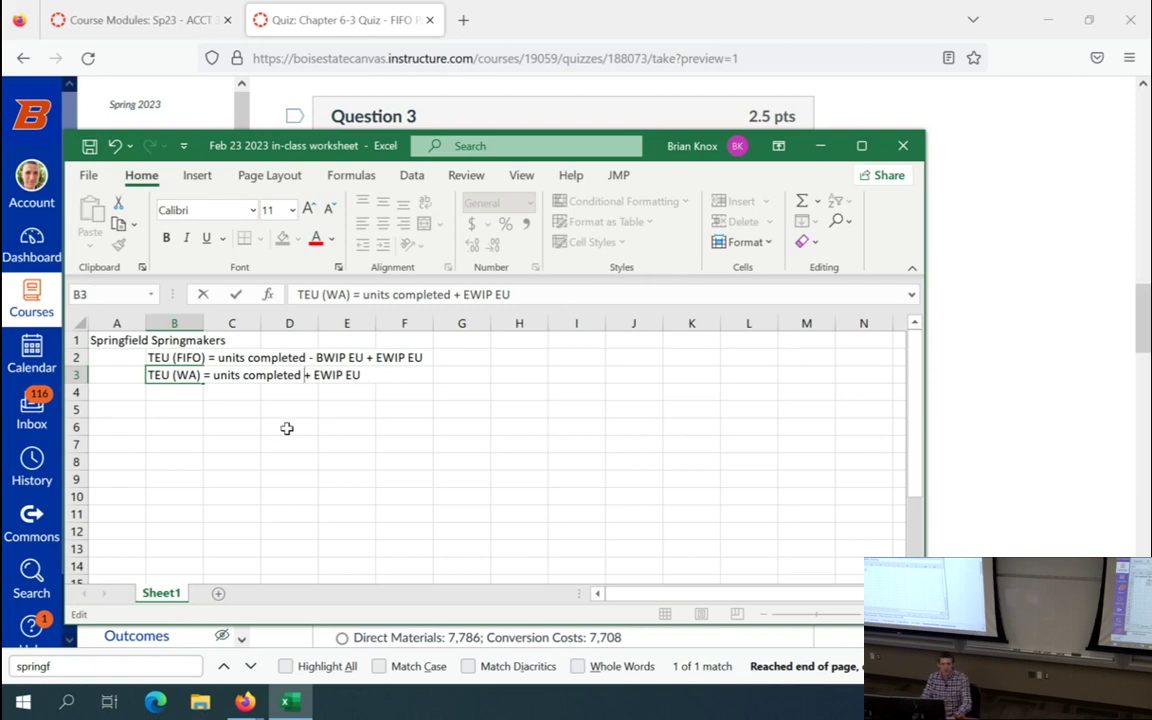
pyautogui.press('Return')
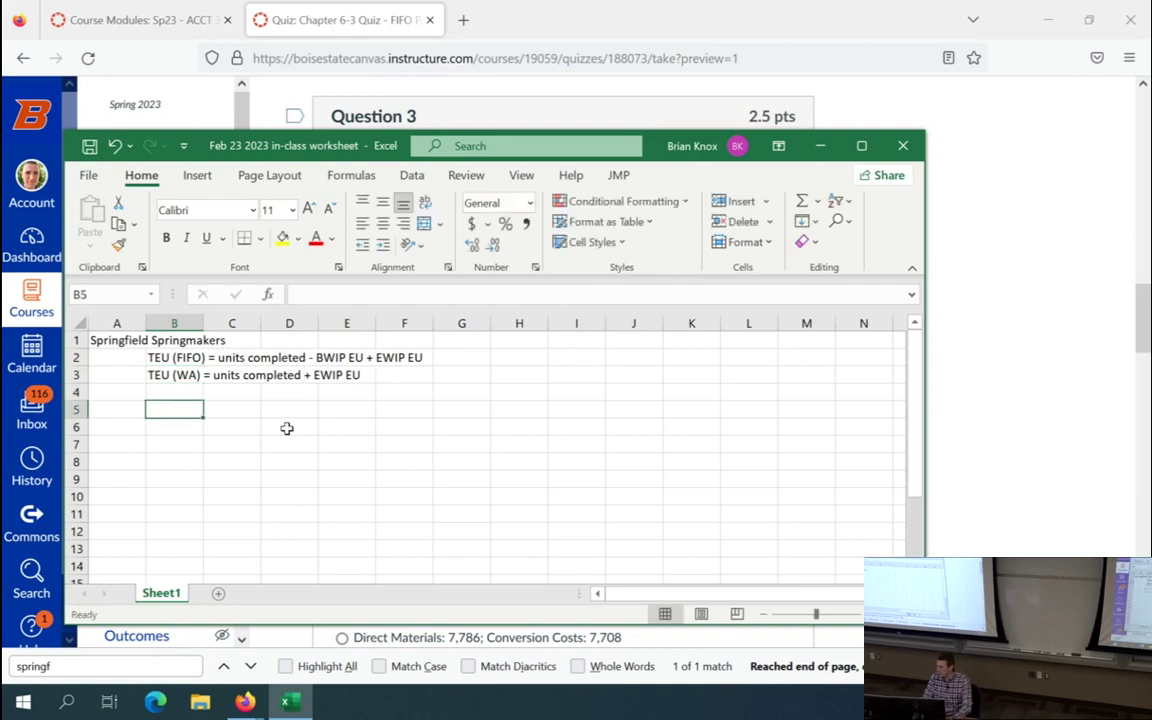
# - Check the costing method stated in Question 3 in Firefox against the matching TEU formula in cell B2 of the worksheet
pyautogui.press('Up')
pyautogui.hotkey('alt', 'Tab')
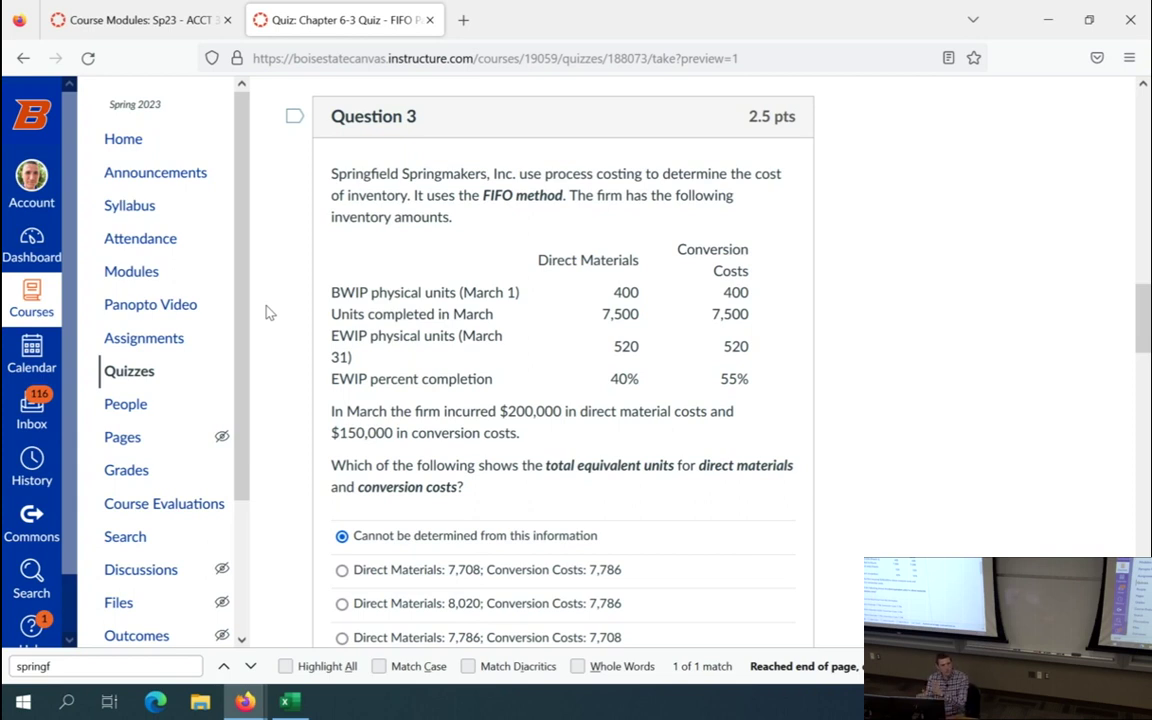
pyautogui.moveTo(483, 197); pyautogui.dragTo(564, 197)
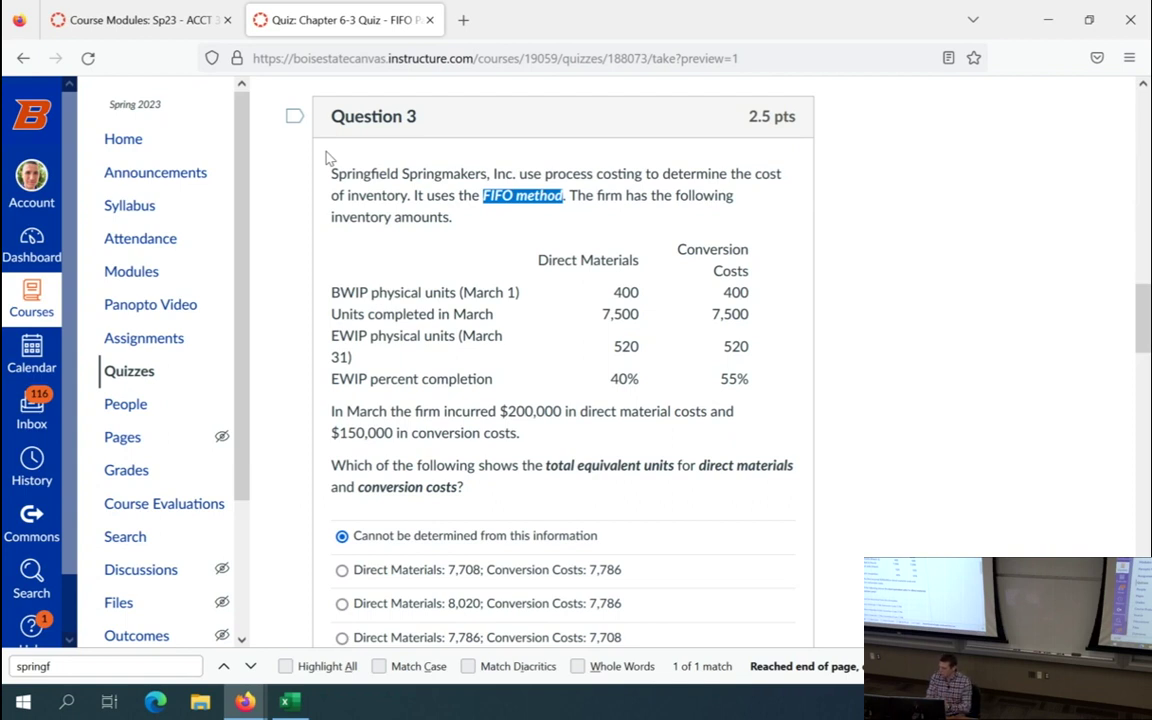
pyautogui.click(352, 193)
pyautogui.moveTo(483, 195); pyautogui.dragTo(568, 197)
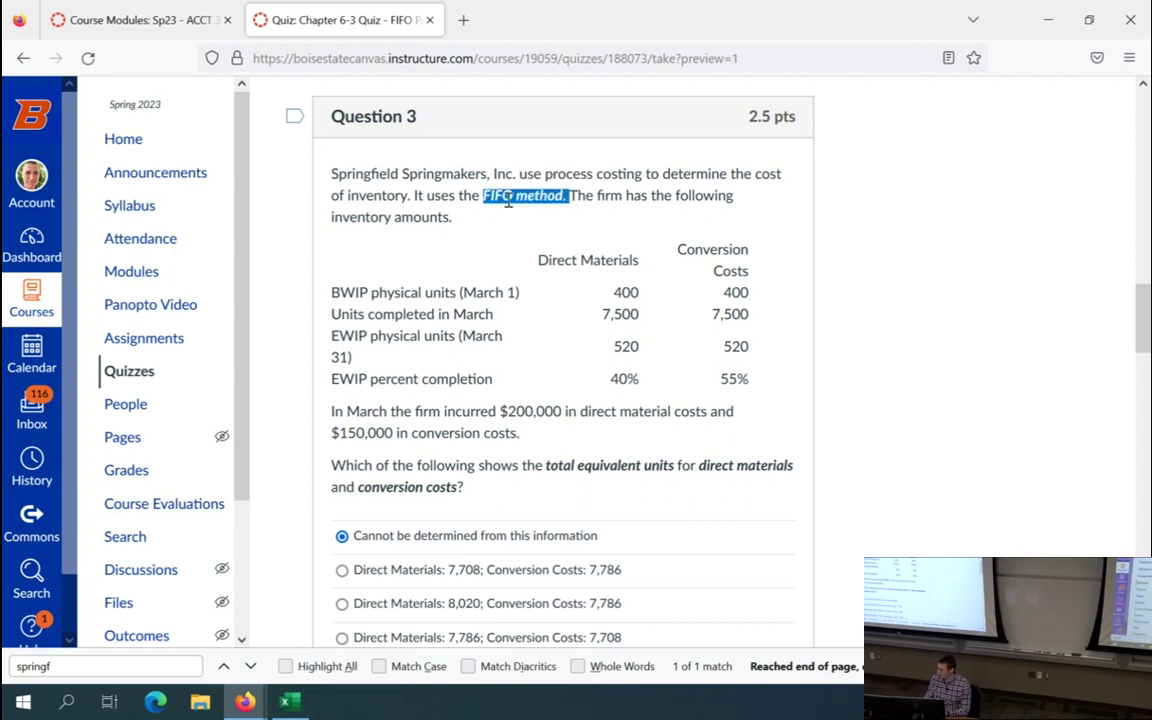
pyautogui.hotkey('alt', 'Tab')
pyautogui.click(160, 357)
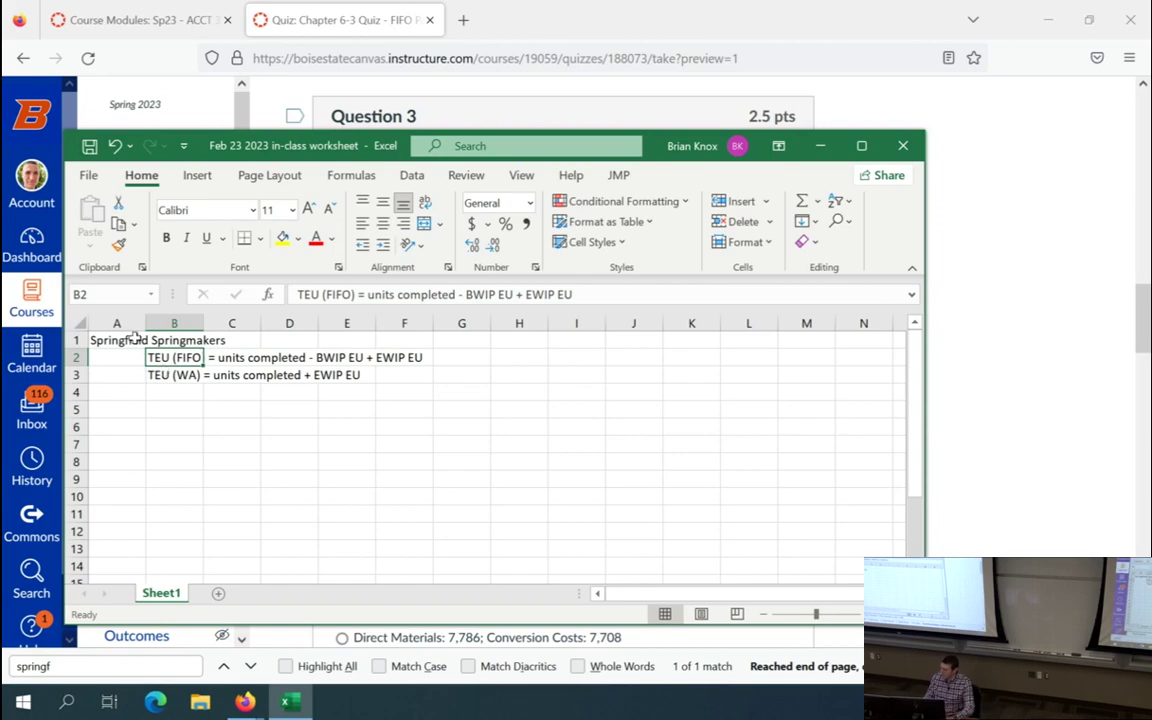
pyautogui.click(1021, 355)
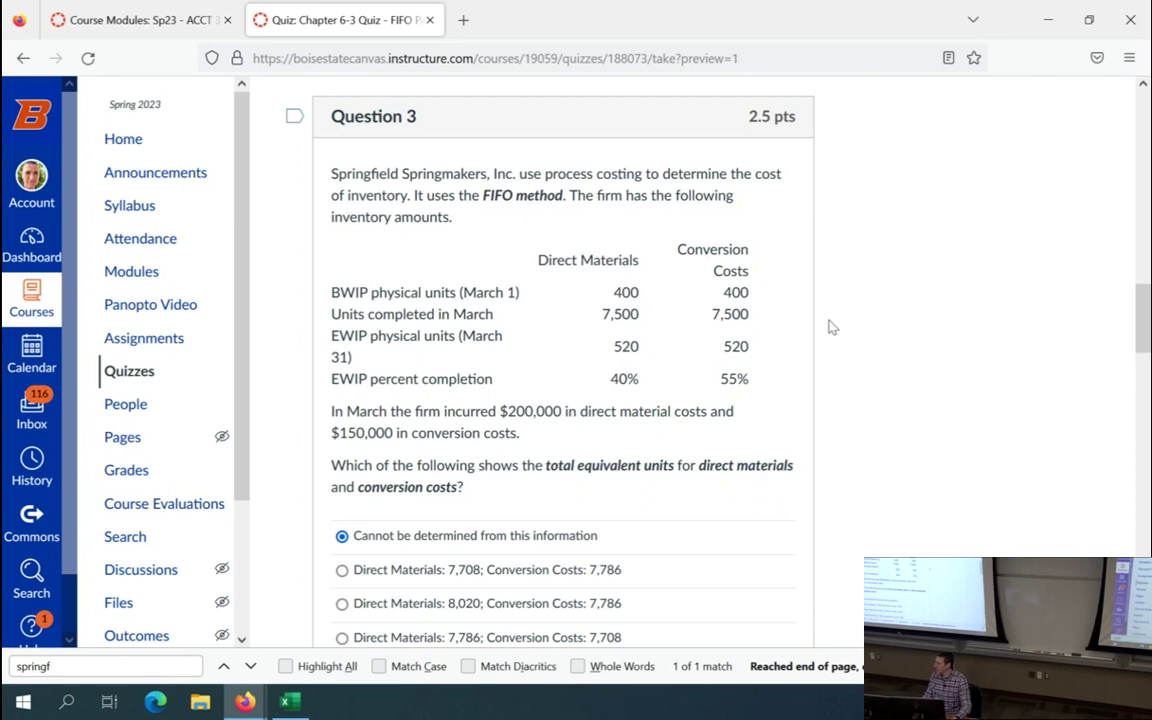
# - Examine Question 5's inventory data and the total equivalent units it asks for with respect to direct materials
pyautogui.scroll(-3, 830, 327)
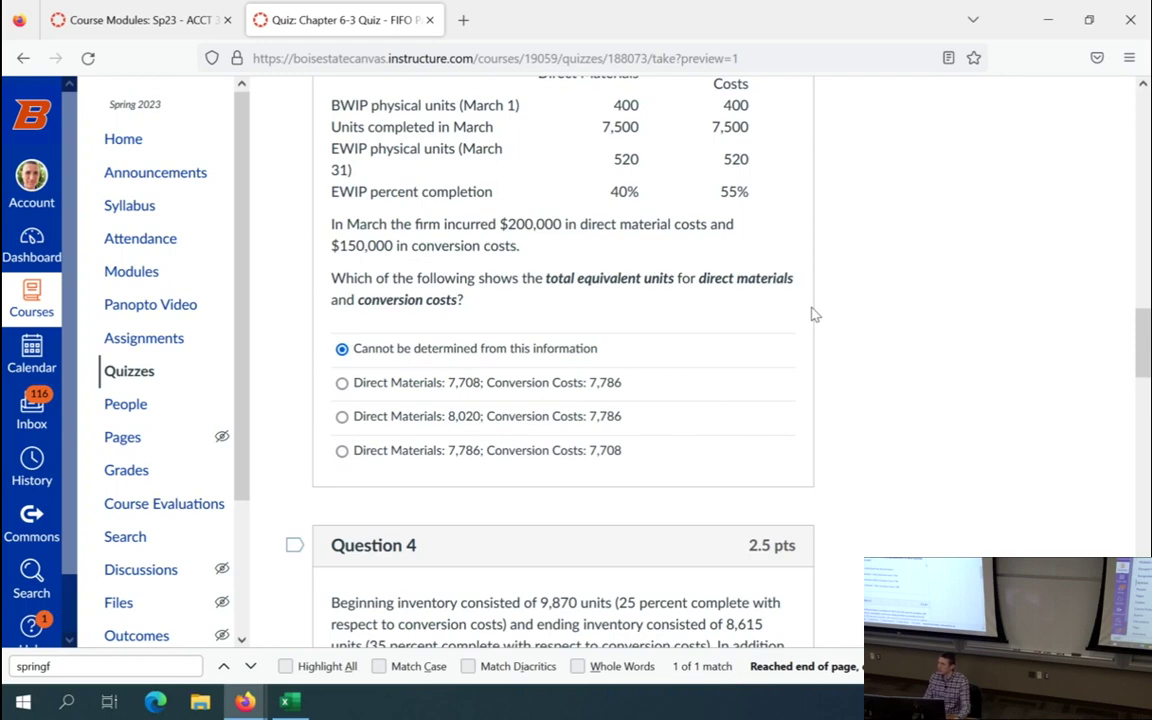
pyautogui.scroll(-15, 830, 310)
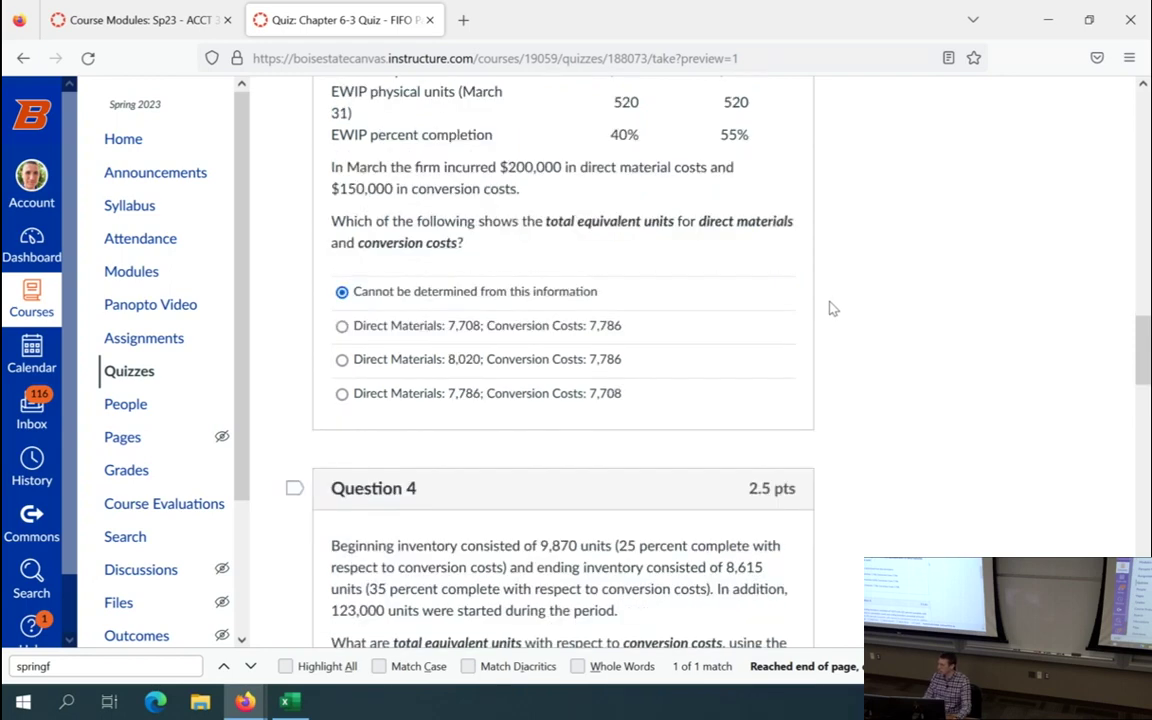
pyautogui.scroll(5, 830, 308)
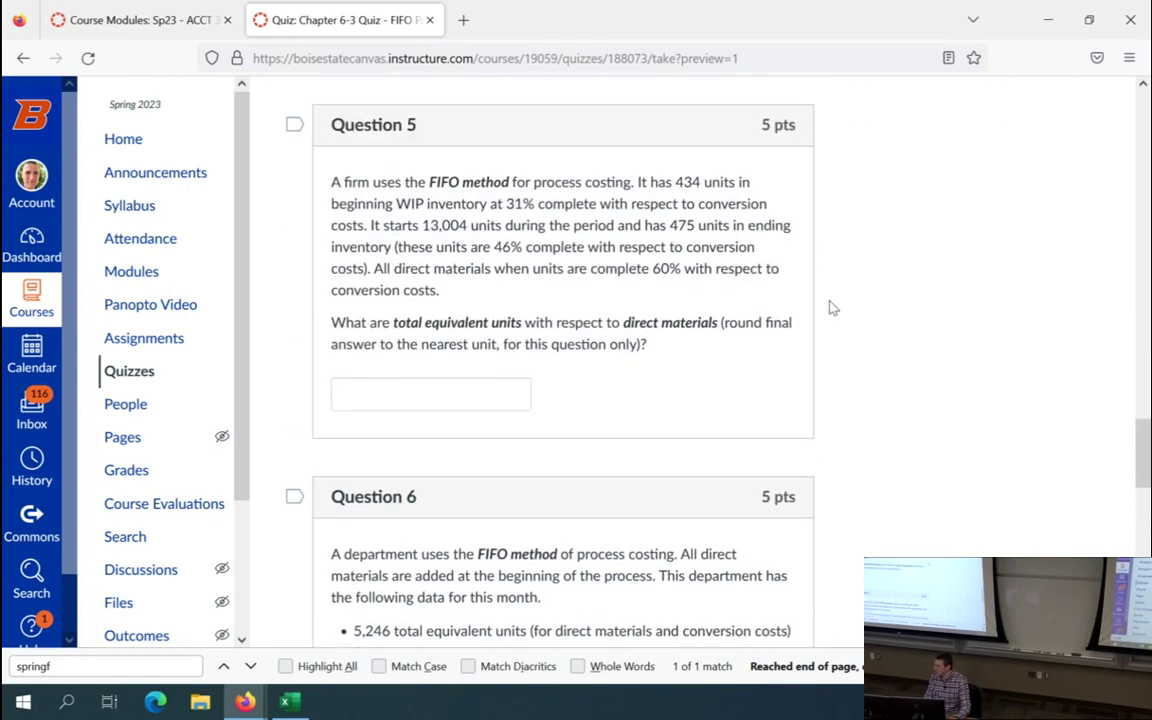
pyautogui.scroll(1, 830, 308)
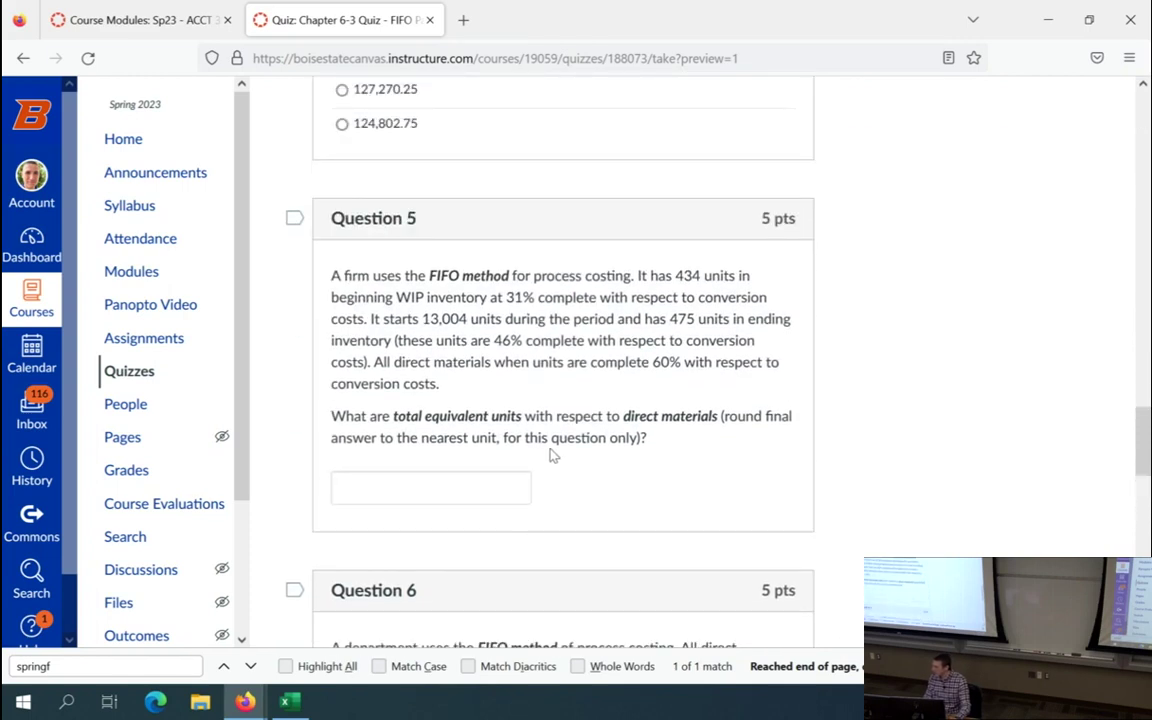
pyautogui.moveTo(336, 279); pyautogui.dragTo(663, 458)
pyautogui.click(670, 452)
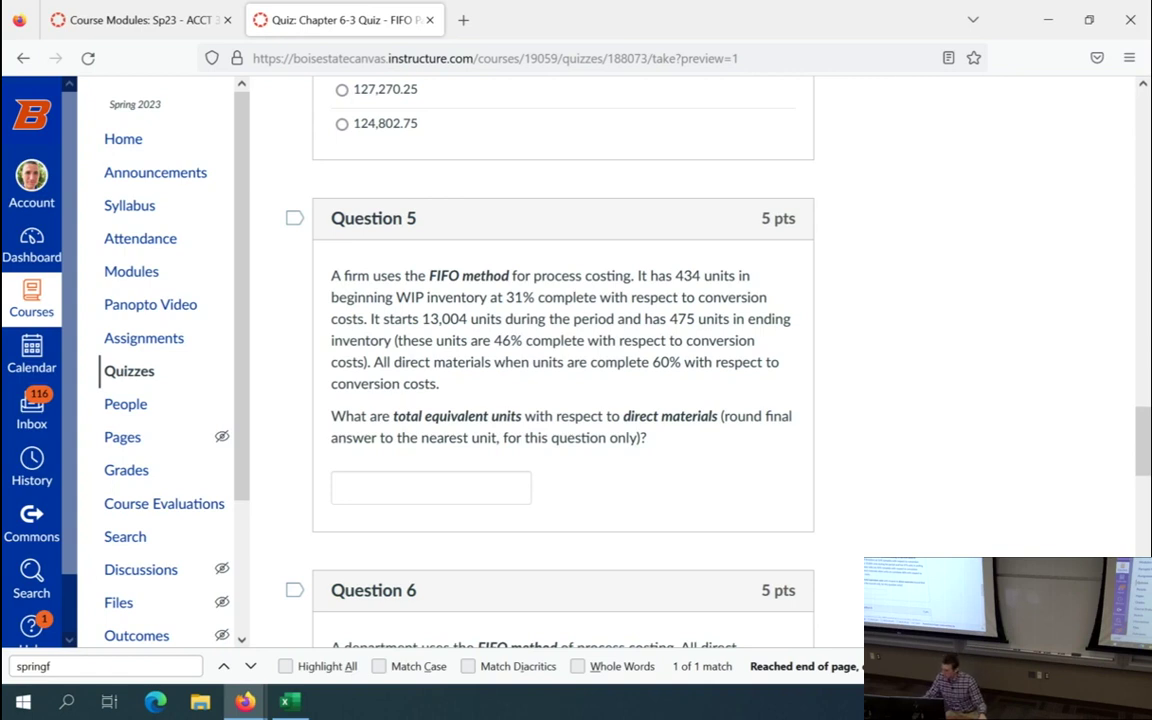
# - Switch to the Excel worksheet and enter the heading "TEU dumpling style problem DM" in cell A5
pyautogui.hotkey('alt', 'Tab')
pyautogui.press('Down')
pyautogui.press('Down')
pyautogui.press('Down')
pyautogui.click(141, 408)
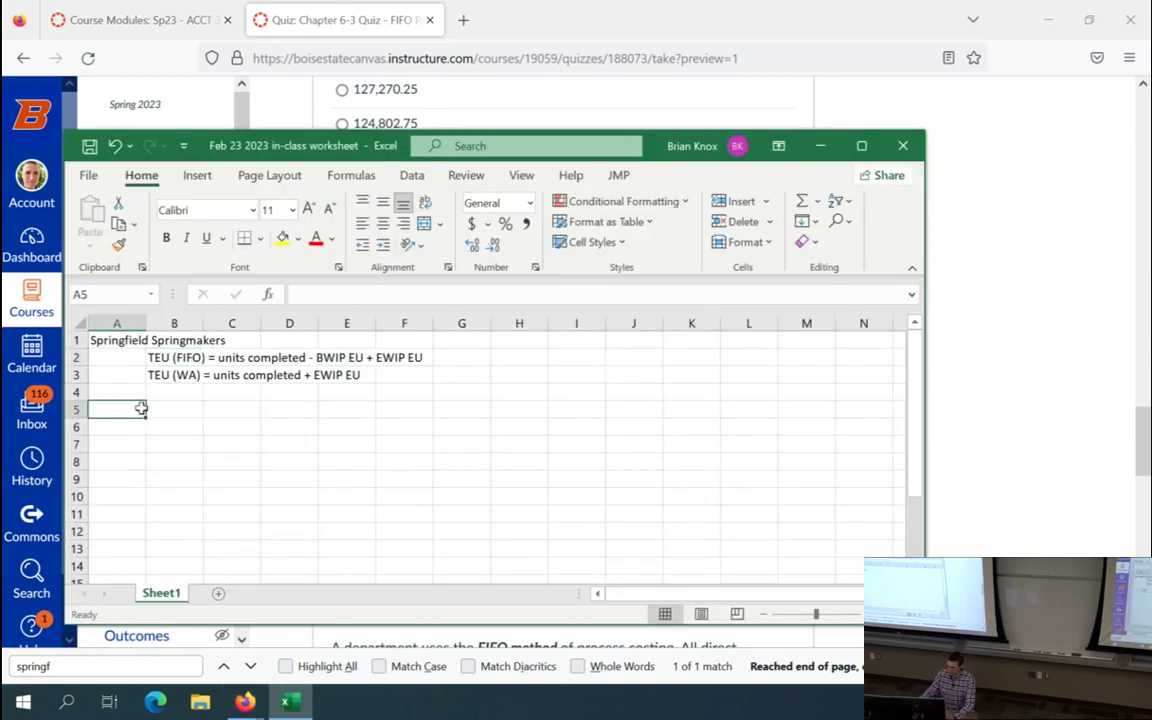
pyautogui.write('TEU dumpling style problem')
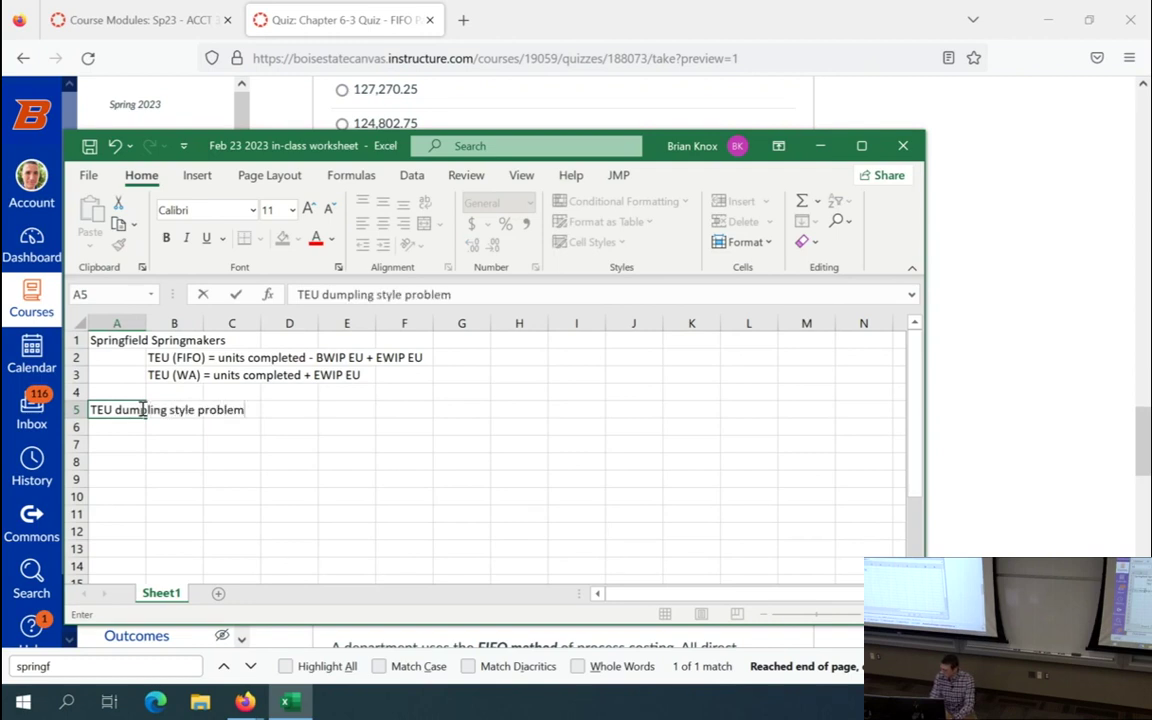
pyautogui.press('Return')
pyautogui.click(143, 409)
pyautogui.press('F2')
pyautogui.write('DM')
pyautogui.press('Return')
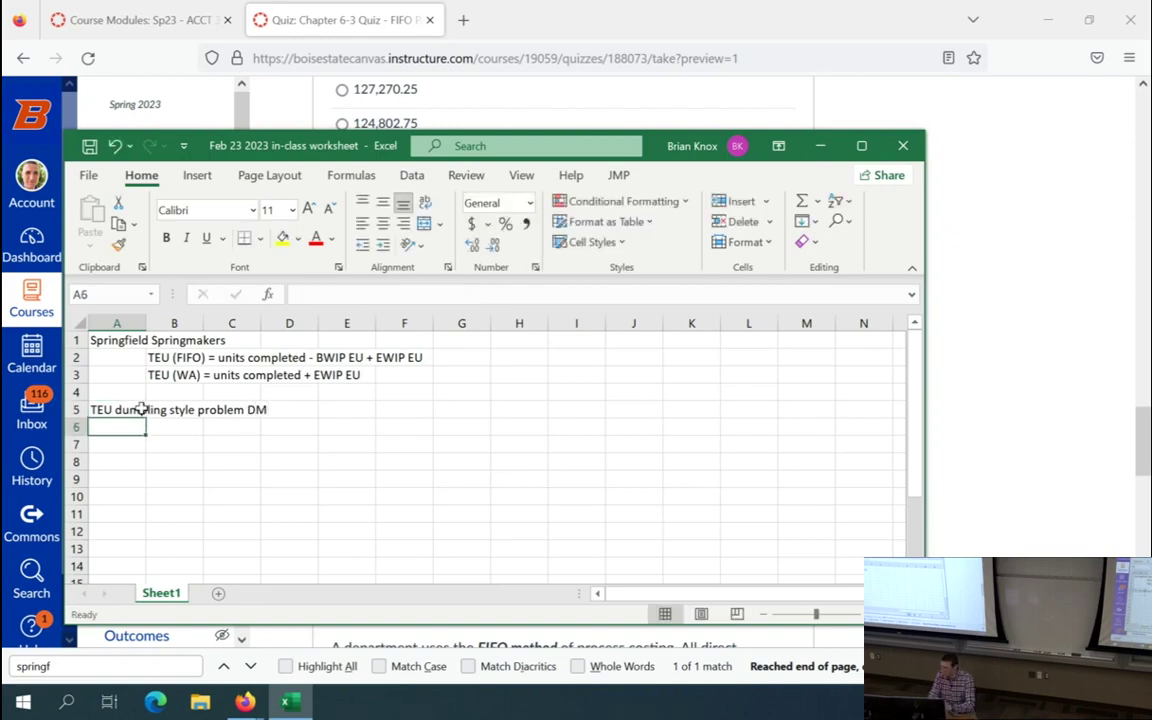
# - Arrange the Excel worksheet and the Firefox quiz window side by side
pyautogui.press('Tab')
pyautogui.press('super+Left')
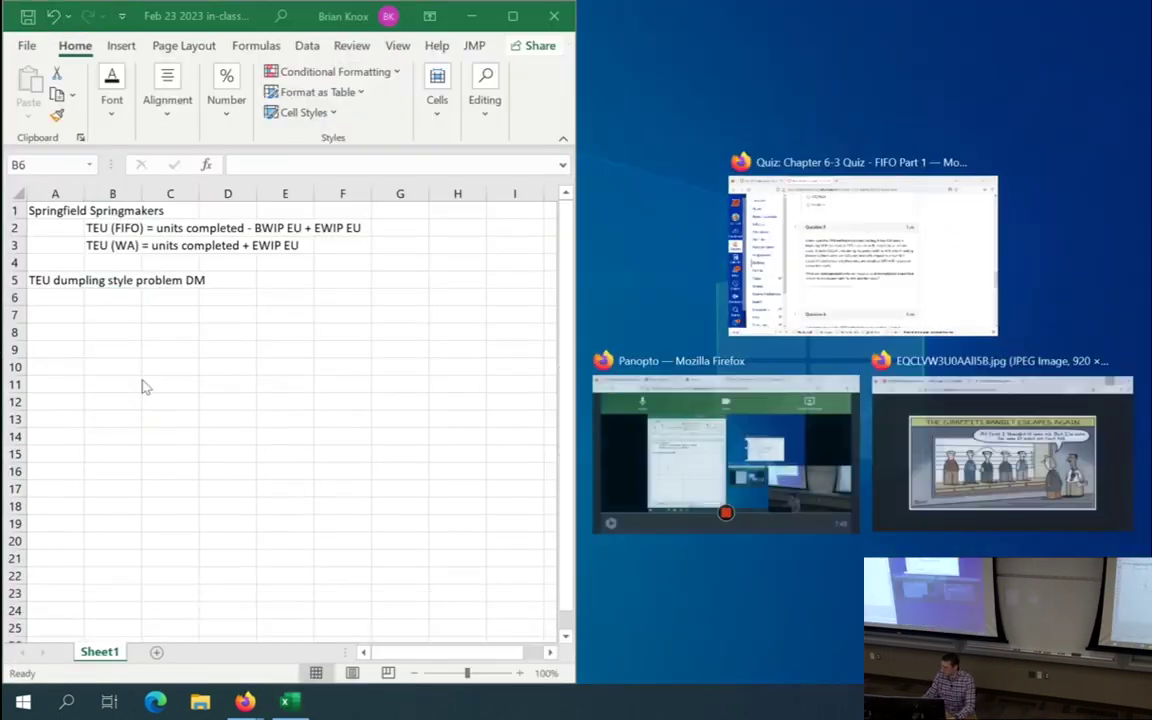
pyautogui.click(862, 255)
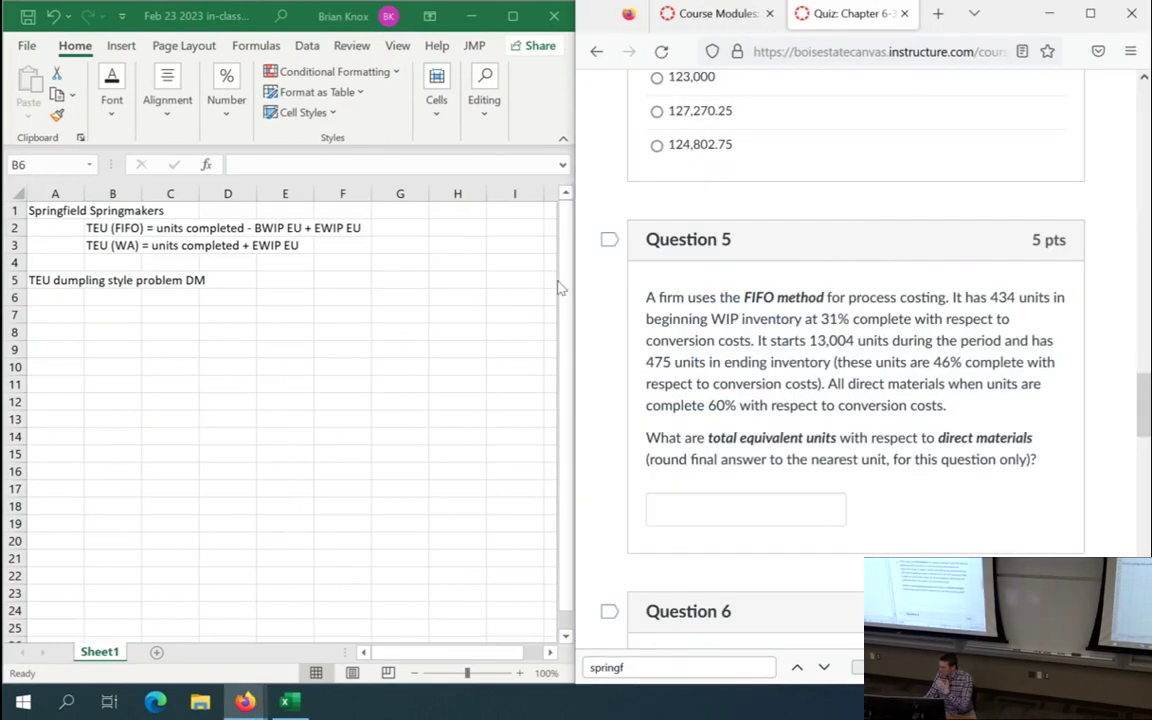
# - Enter Question 5's 434 beginning WIP units in cell B6 of the worksheet and move the value to D6
pyautogui.click(110, 299)
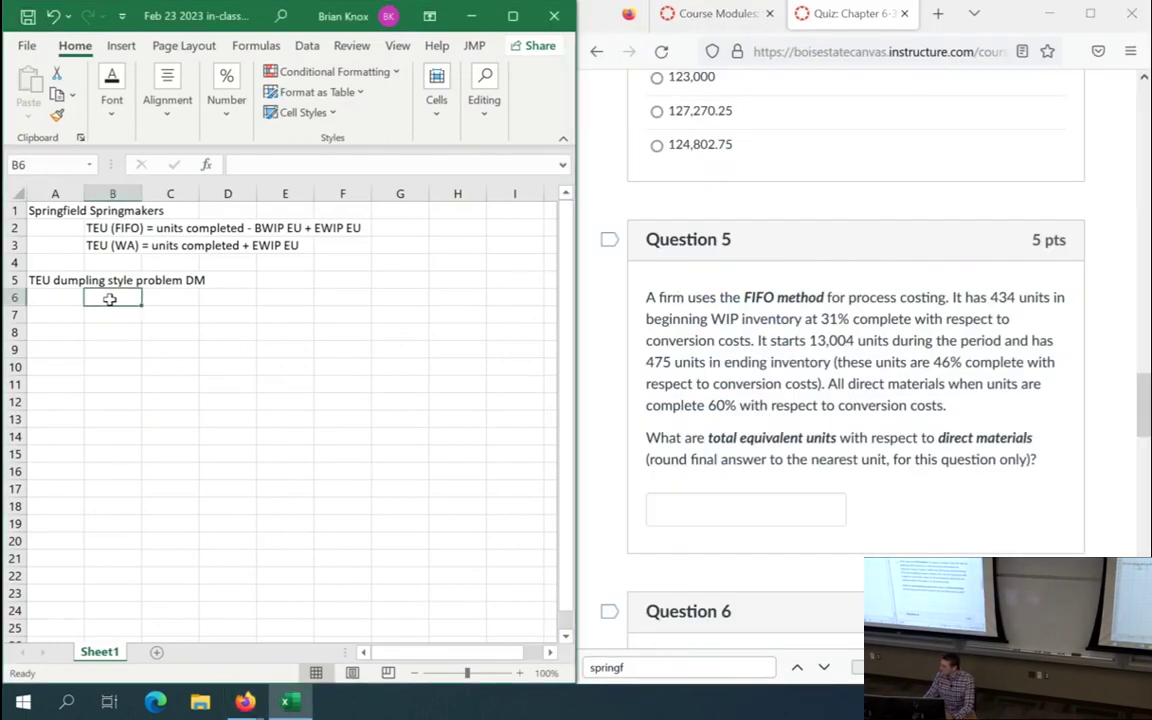
pyautogui.press('pagedown')
pyautogui.press('Left')
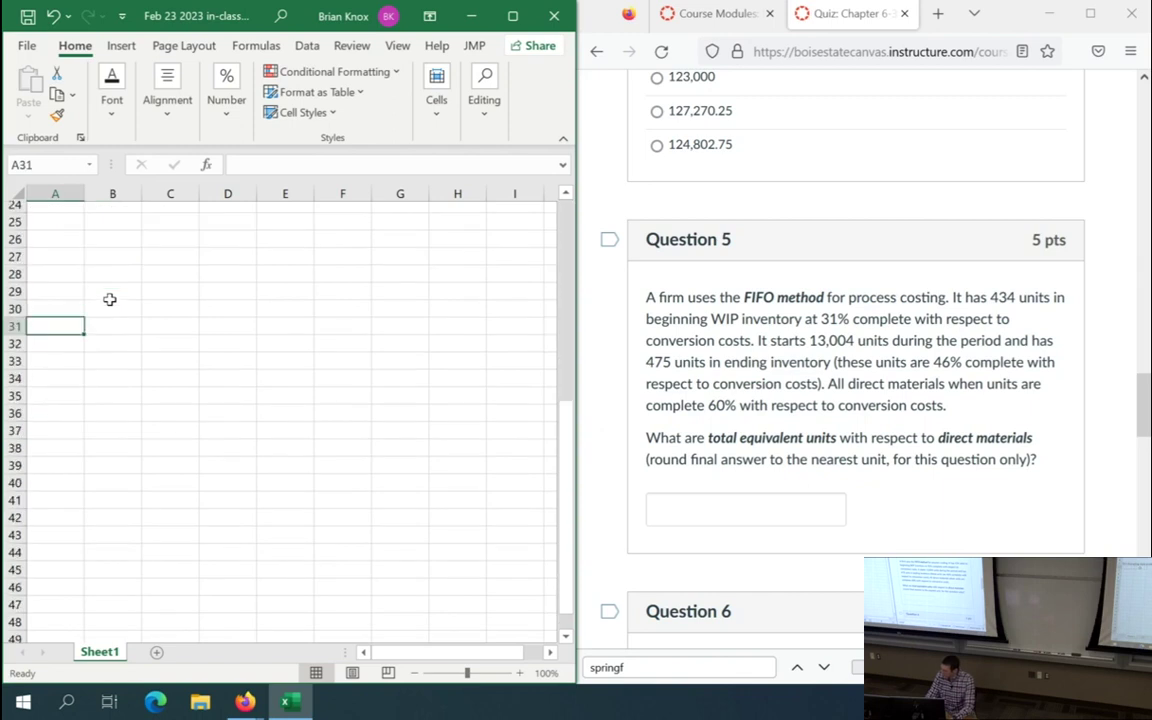
pyautogui.hotkey('ctrl', 'Up')
pyautogui.press('Down')
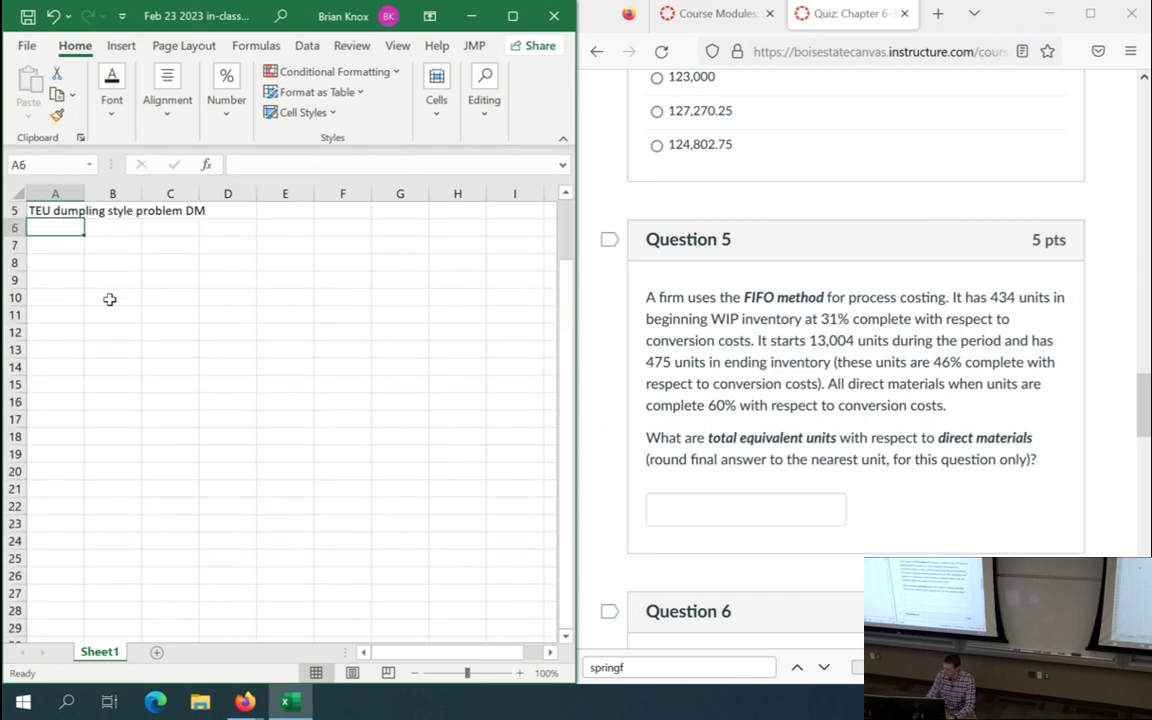
pyautogui.press('Right')
pyautogui.write('434')
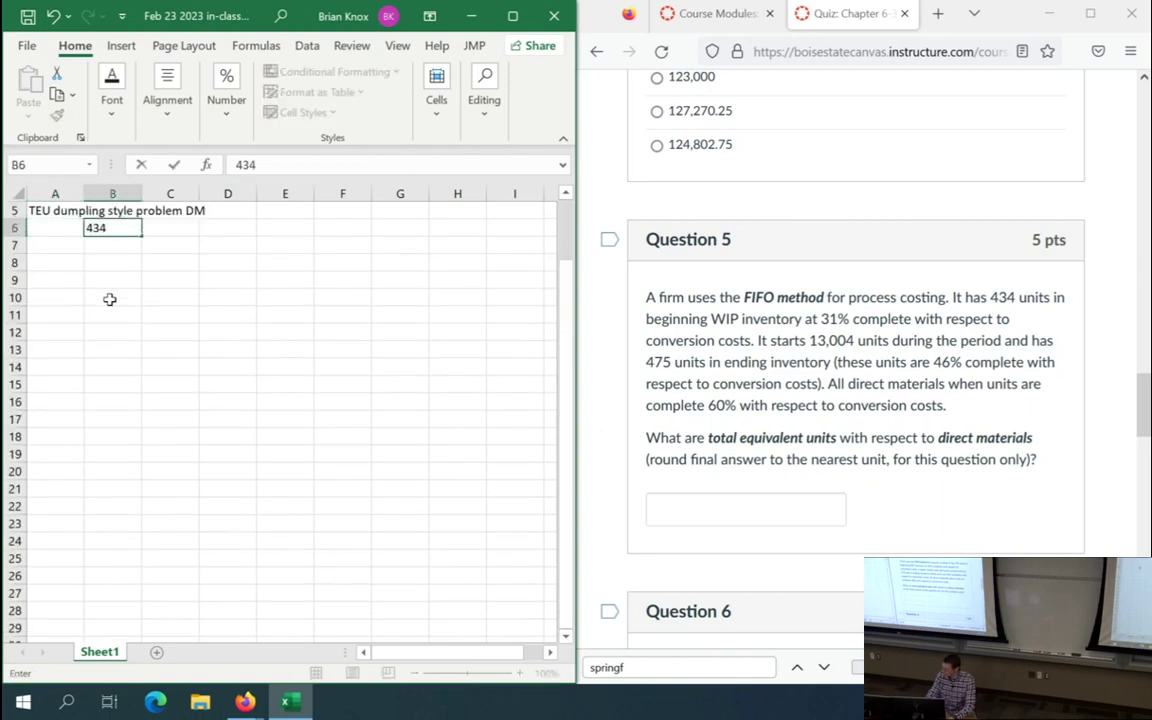
pyautogui.hotkey('ctrl', 'Return')
pyautogui.hotkey('ctrl', 'x')
pyautogui.press('Right')
pyautogui.press('Right')
pyautogui.press('Return')
# - Enter the beginning WIP completion rate 0.31 in cell C6
pyautogui.press('Left')
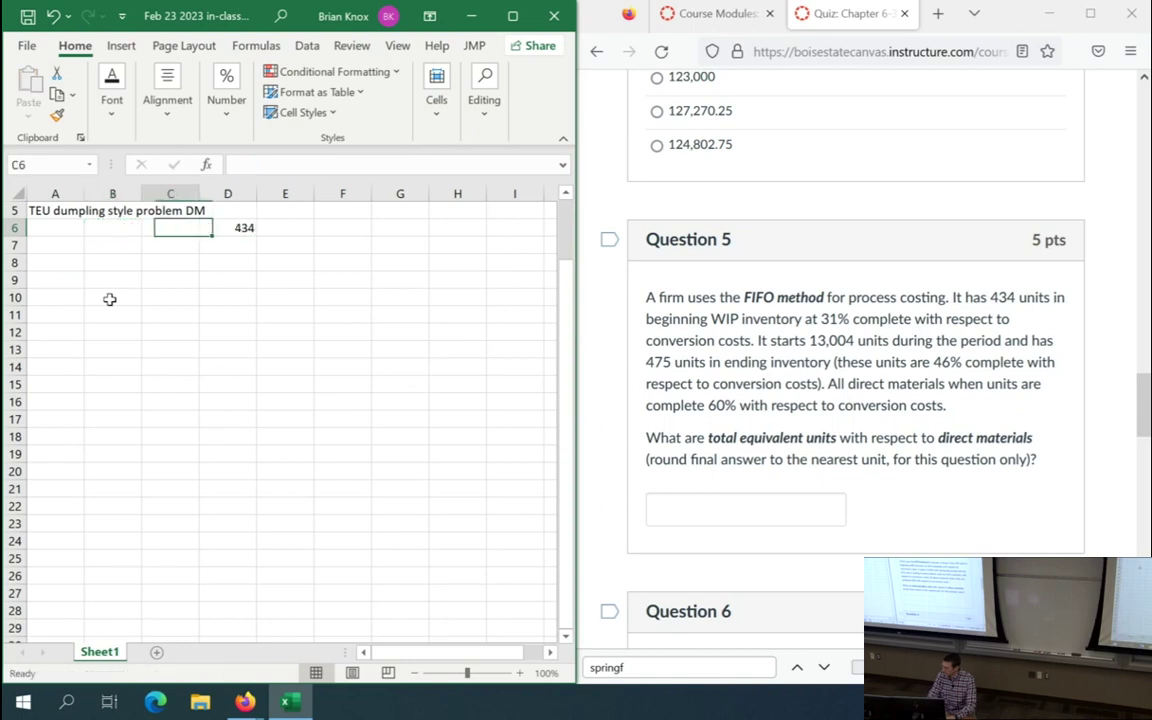
pyautogui.write('0.31')
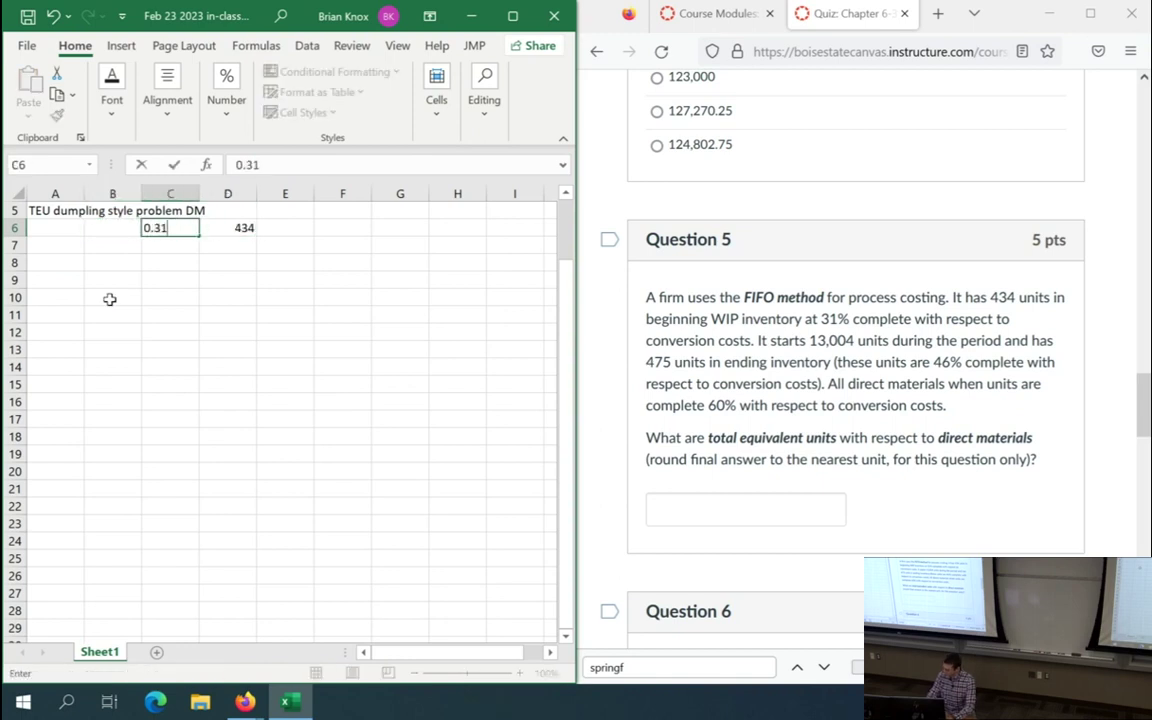
pyautogui.press('Return')
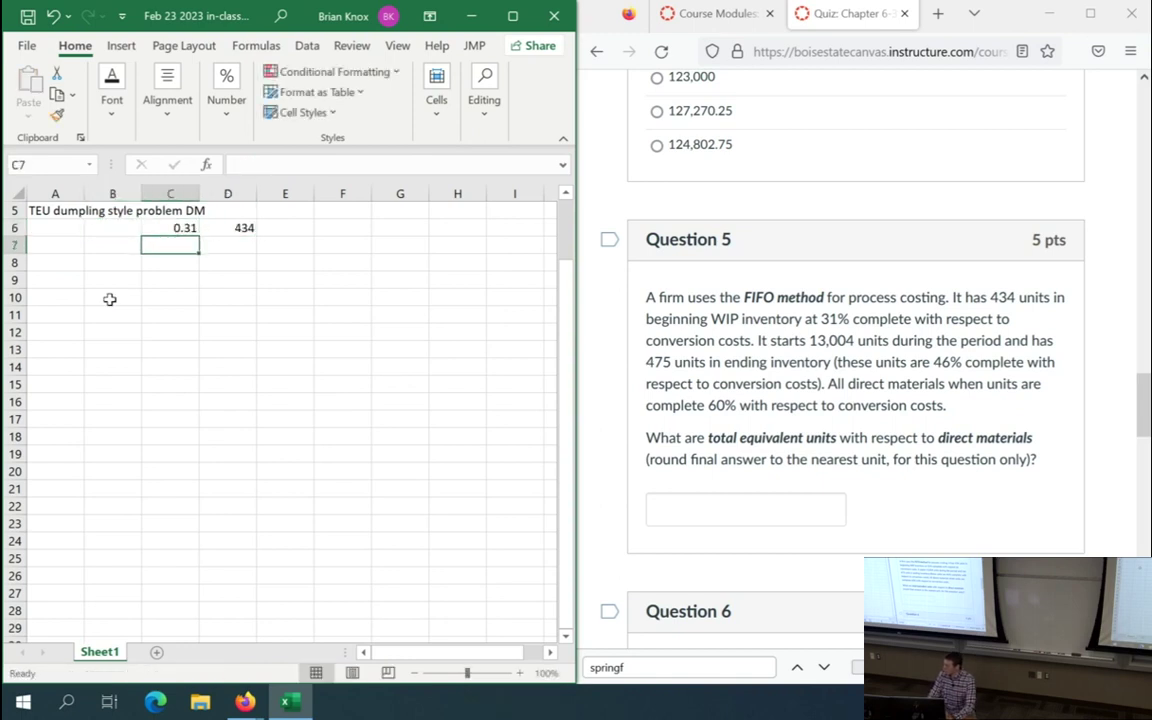
# - Enter the 13004 units started during the period in cell D7
pyautogui.press('Right')
pyautogui.write('13004')
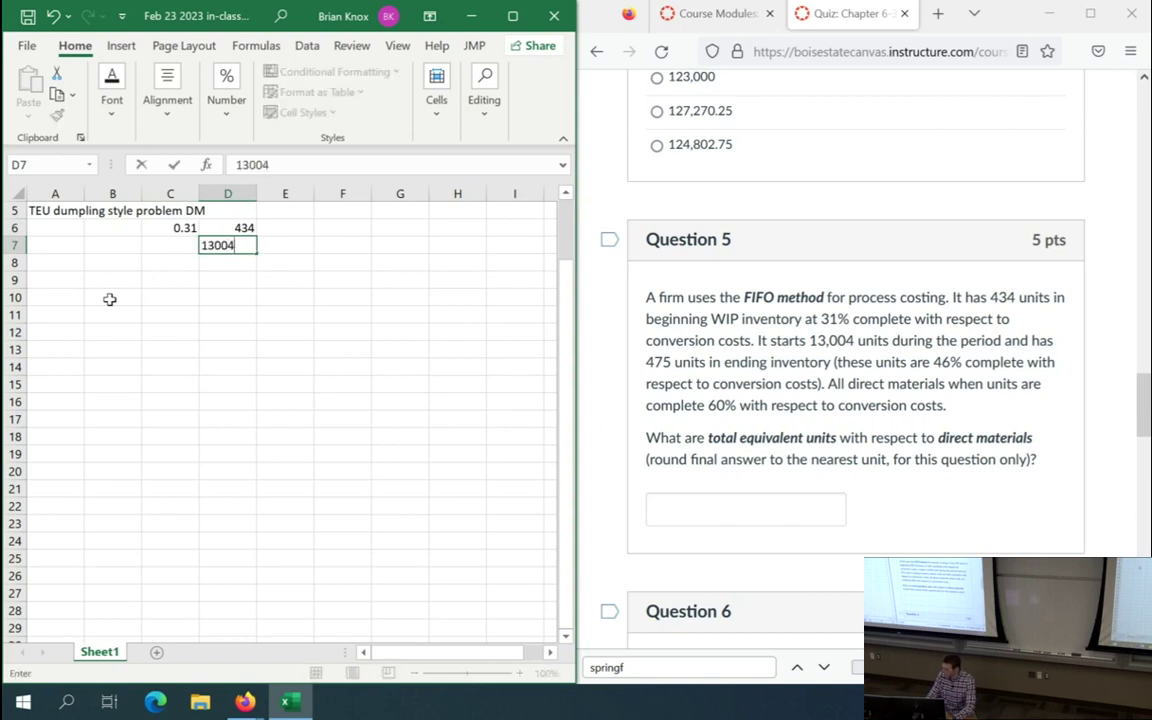
pyautogui.press('Return')
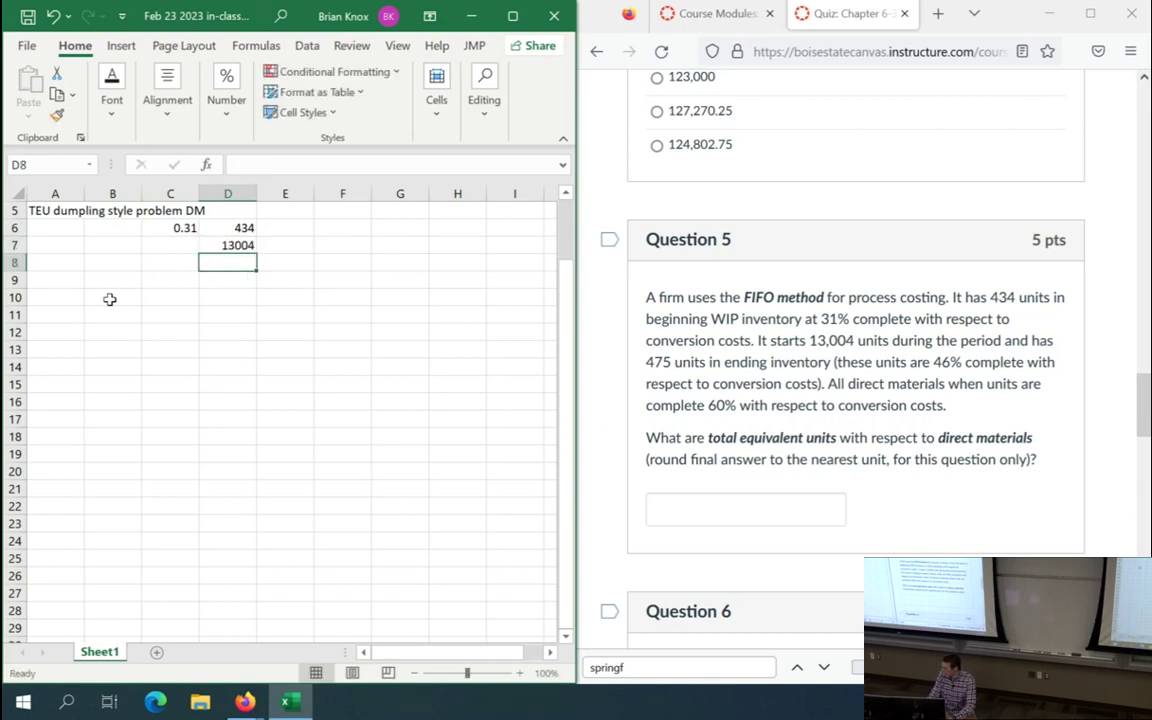
pyautogui.press('Return')
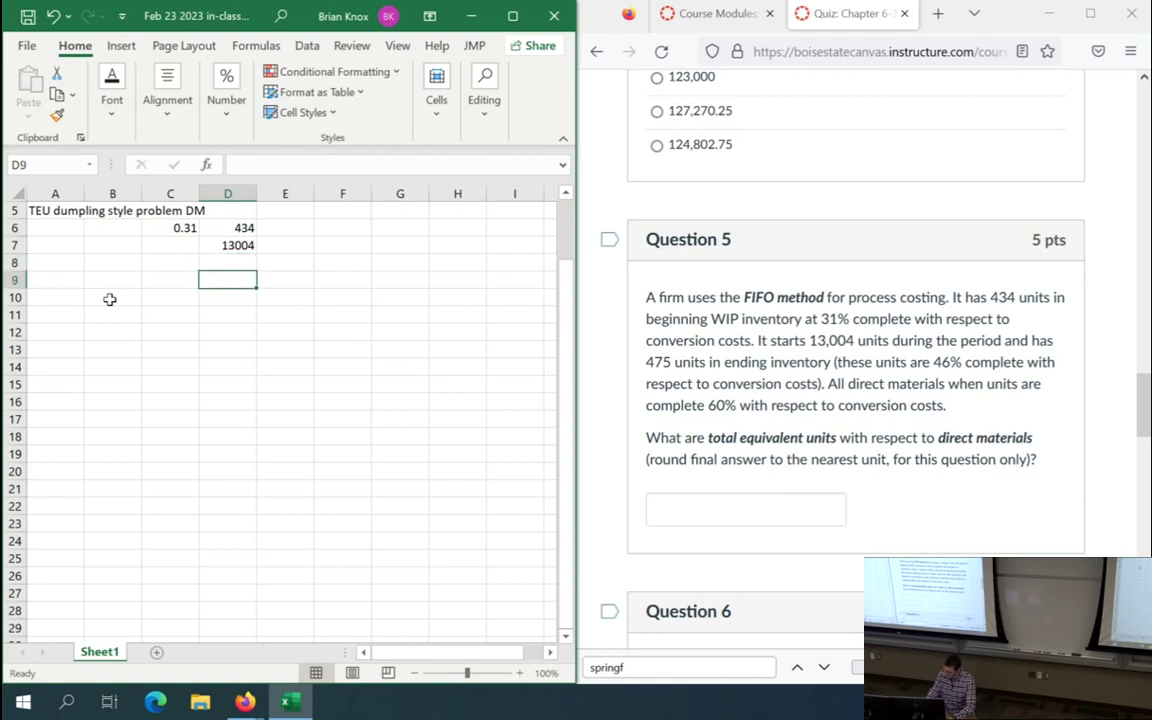
# - Enter the ending inventory's 475 units in cell D9 and its completion rate 0.46 in C9
pyautogui.write('475')
pyautogui.press('Return')
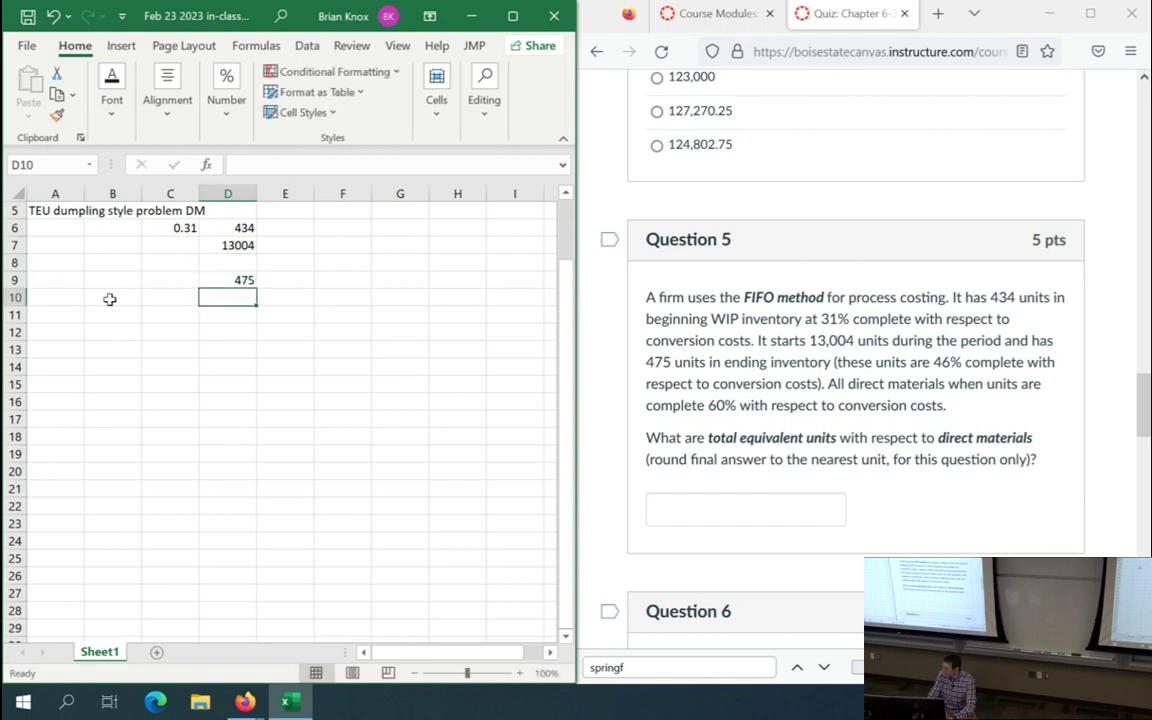
pyautogui.press('Up')
pyautogui.press('Left')
pyautogui.write('0.46')
pyautogui.press('Return')
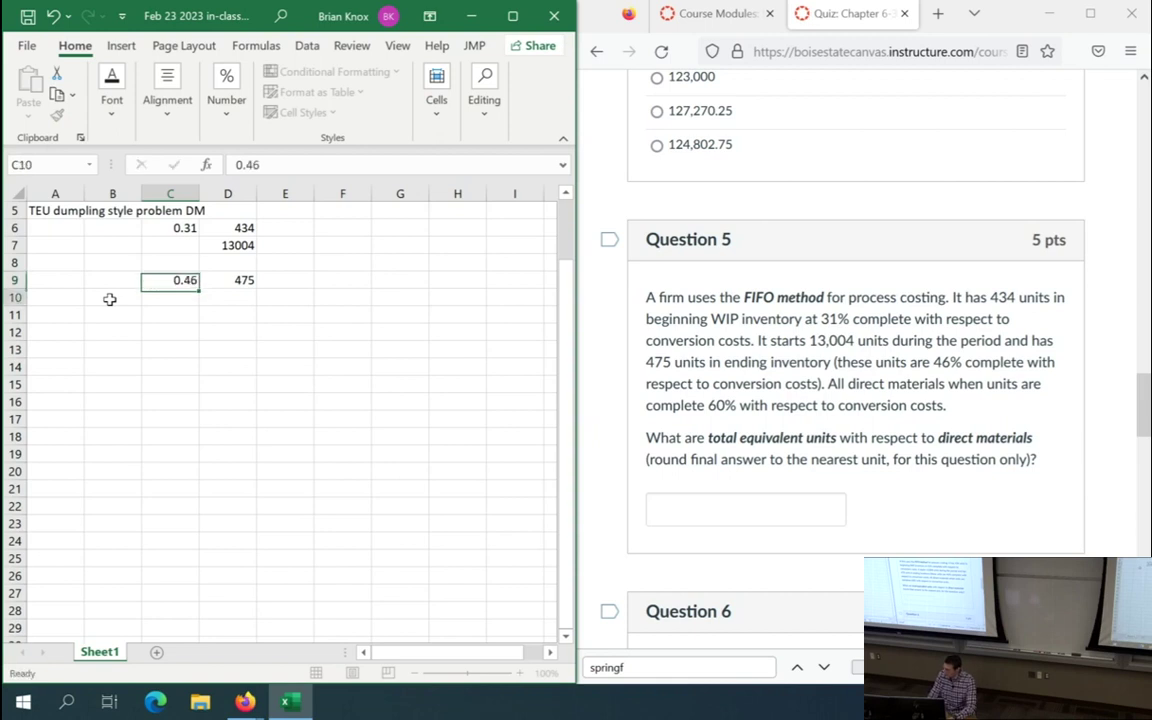
# - Insert a blank row above row 6 and enter the column label "CC % complete" in C6
pyautogui.press('Up')
pyautogui.press('Up')
pyautogui.press('Up')
pyautogui.press('Up')
pyautogui.hotkey('shift', 'space')
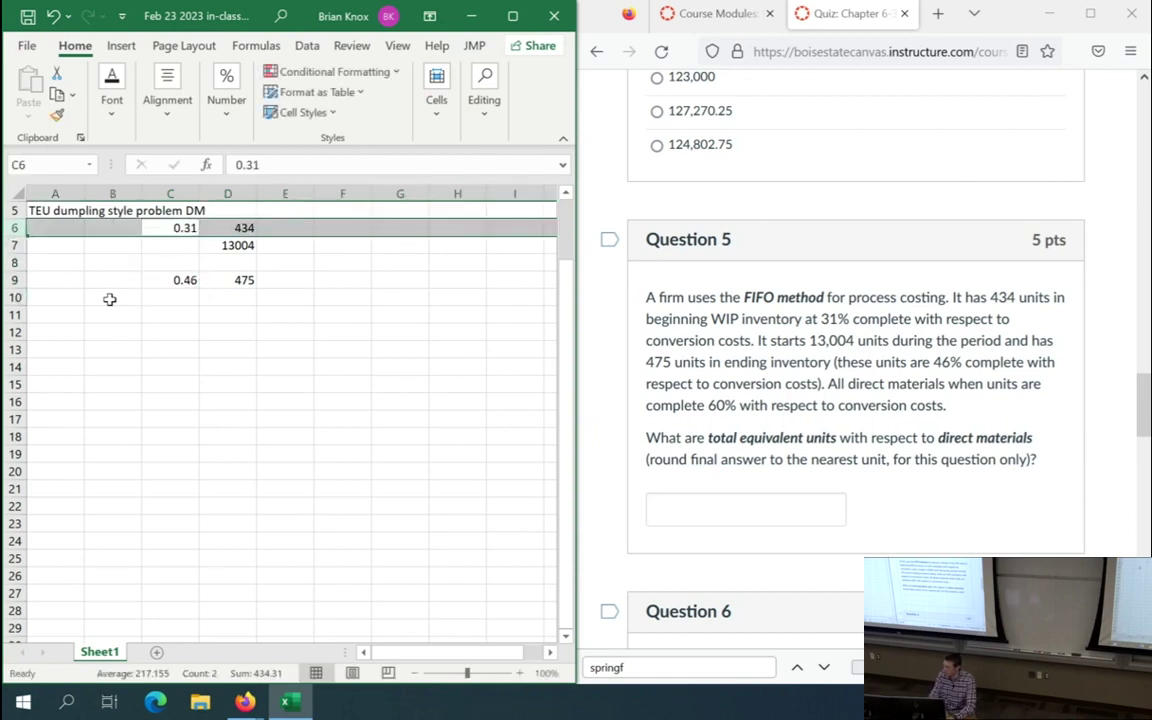
pyautogui.hotkey('ctrl', 'shift', '+')
pyautogui.press('Up')
pyautogui.press('Down')
pyautogui.write('CC')
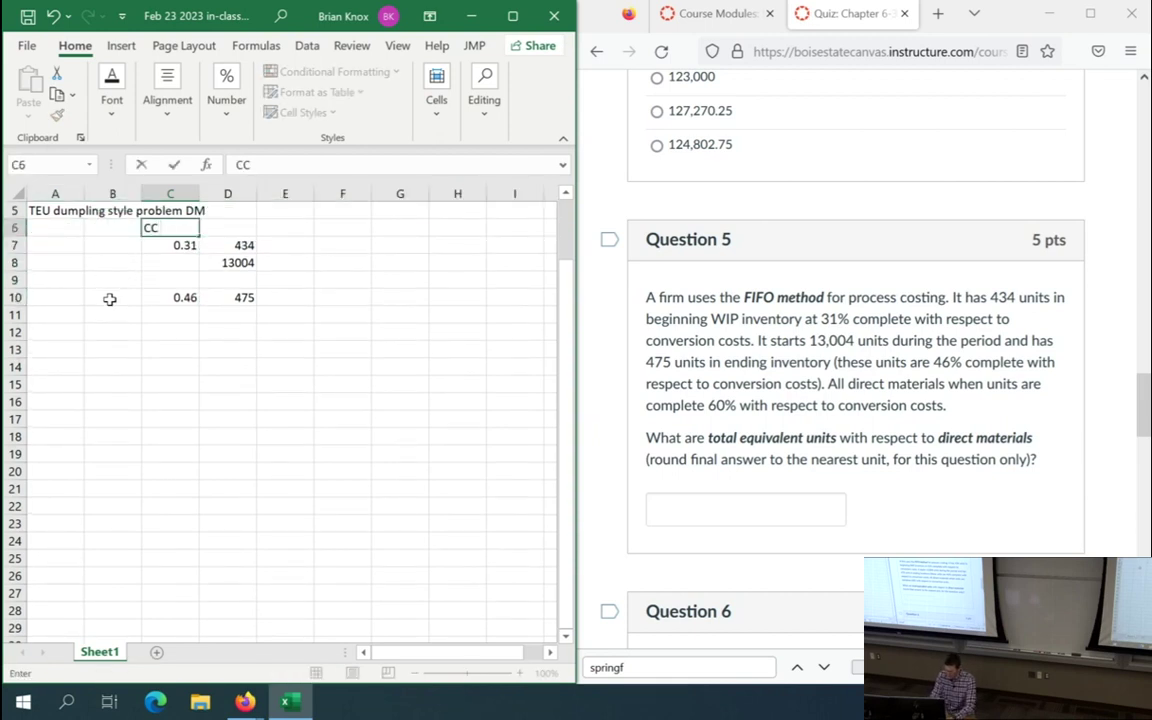
pyautogui.write(' % complete')
pyautogui.press('Return')
# - Enter the column label "DM % complete" in B6 and widen column B to fit it
pyautogui.press('Left')
pyautogui.press('Up')
pyautogui.write('DM % complete')
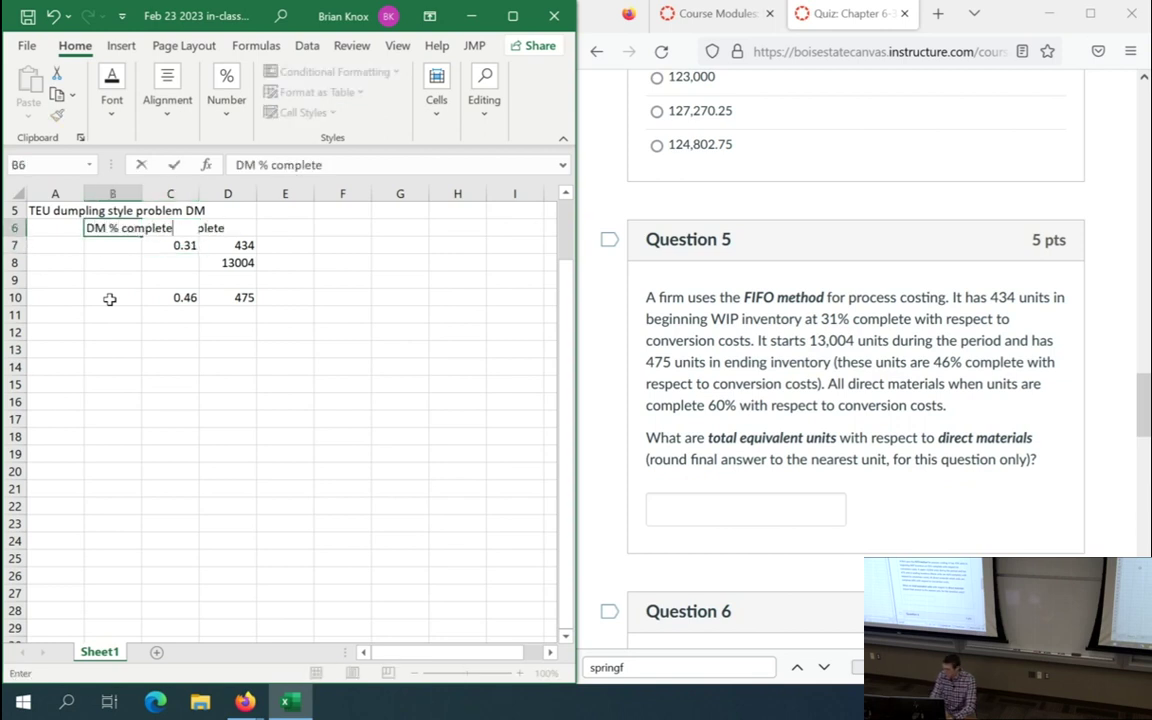
pyautogui.press('Return')
pyautogui.press('Up')
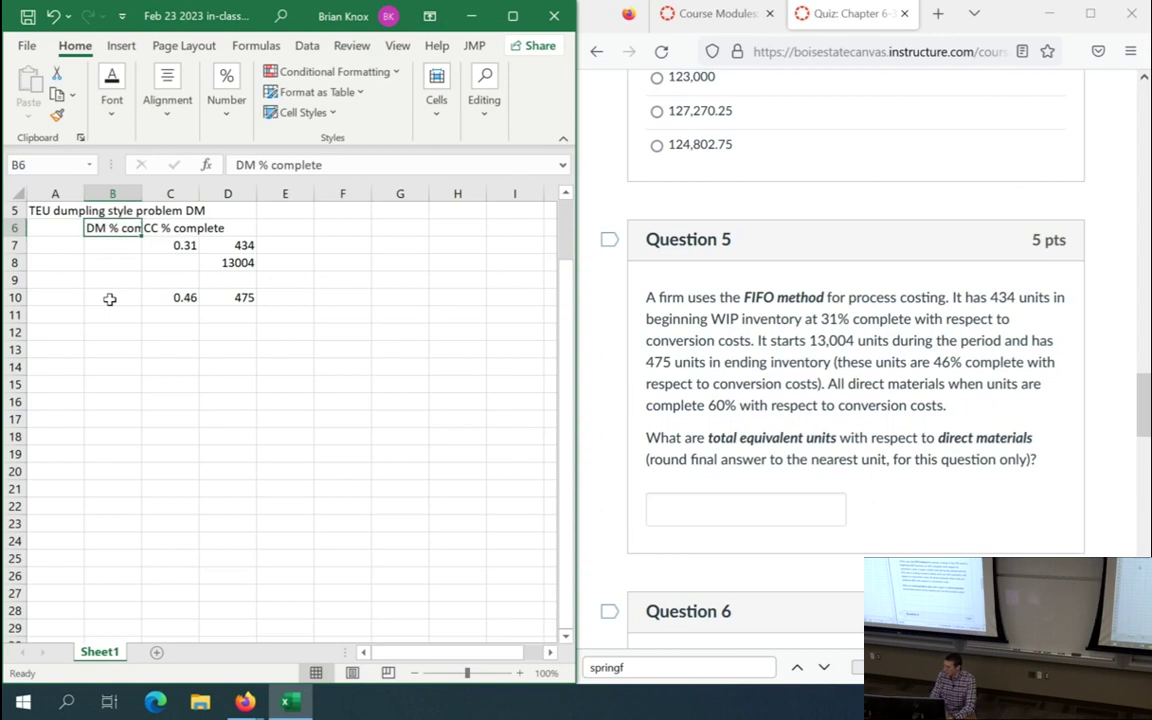
pyautogui.moveTo(142, 192); pyautogui.dragTo(171, 192)
# - Enter =IF(C7>=0.6,1,0) in B7, based on Question 5's 60% direct materials condition
pyautogui.click(152, 241)
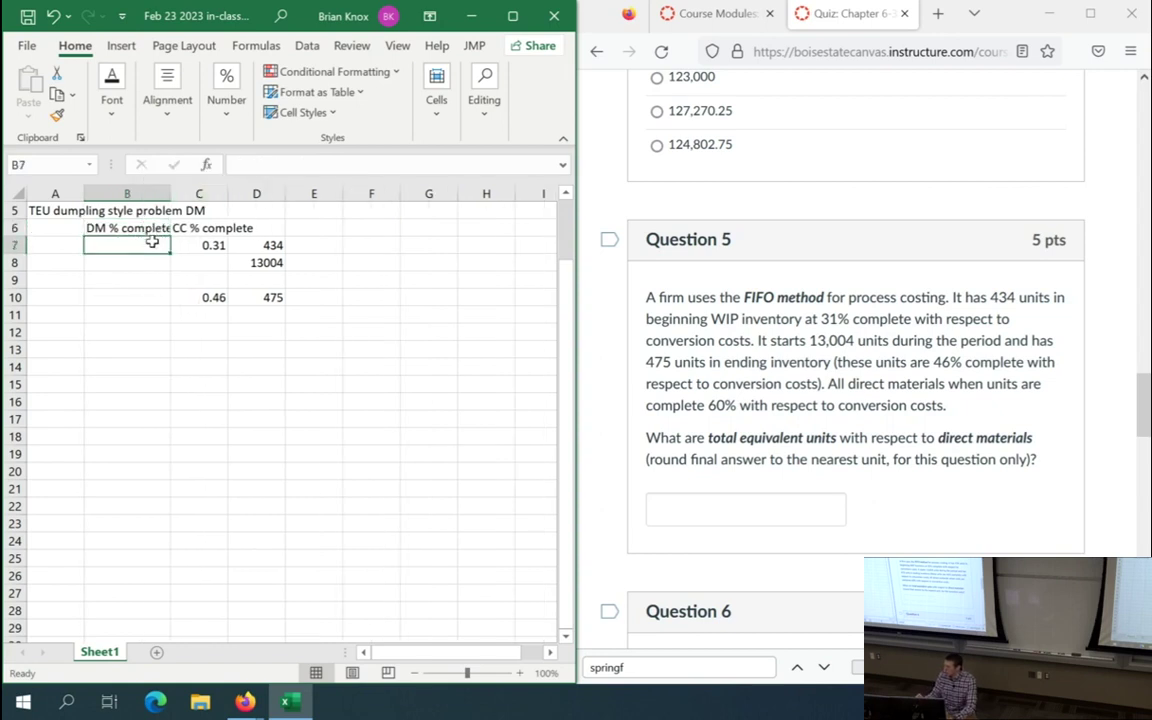
pyautogui.moveTo(828, 385); pyautogui.dragTo(946, 406)
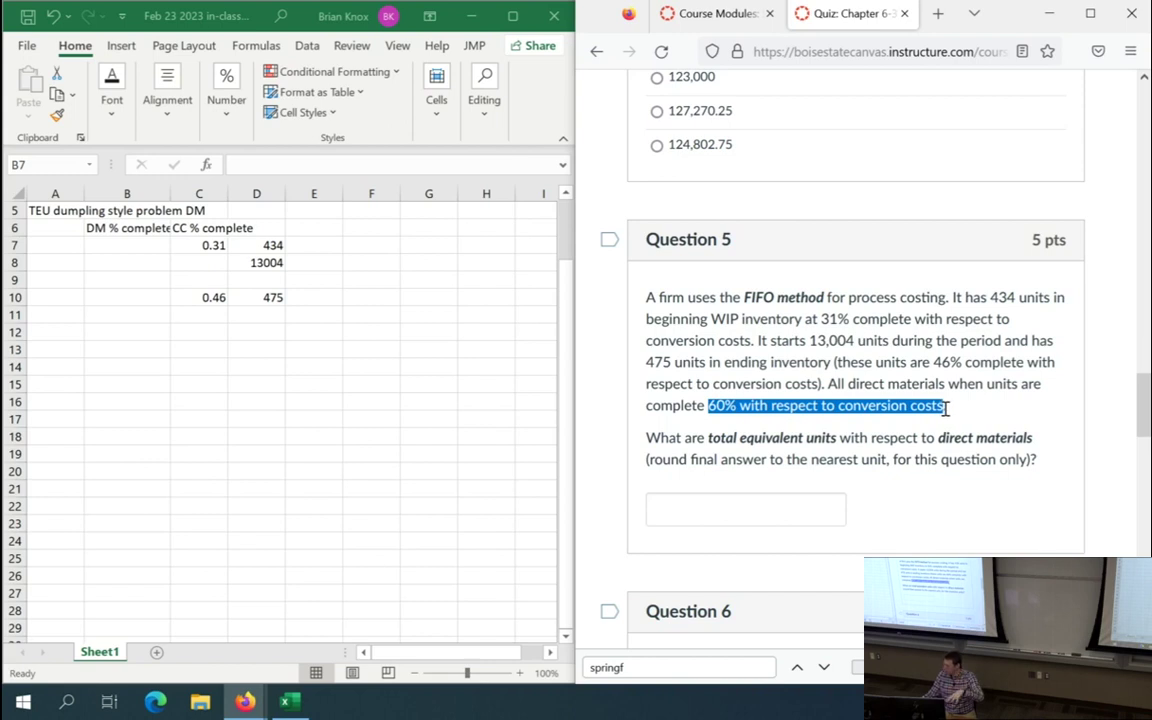
pyautogui.click(943, 411)
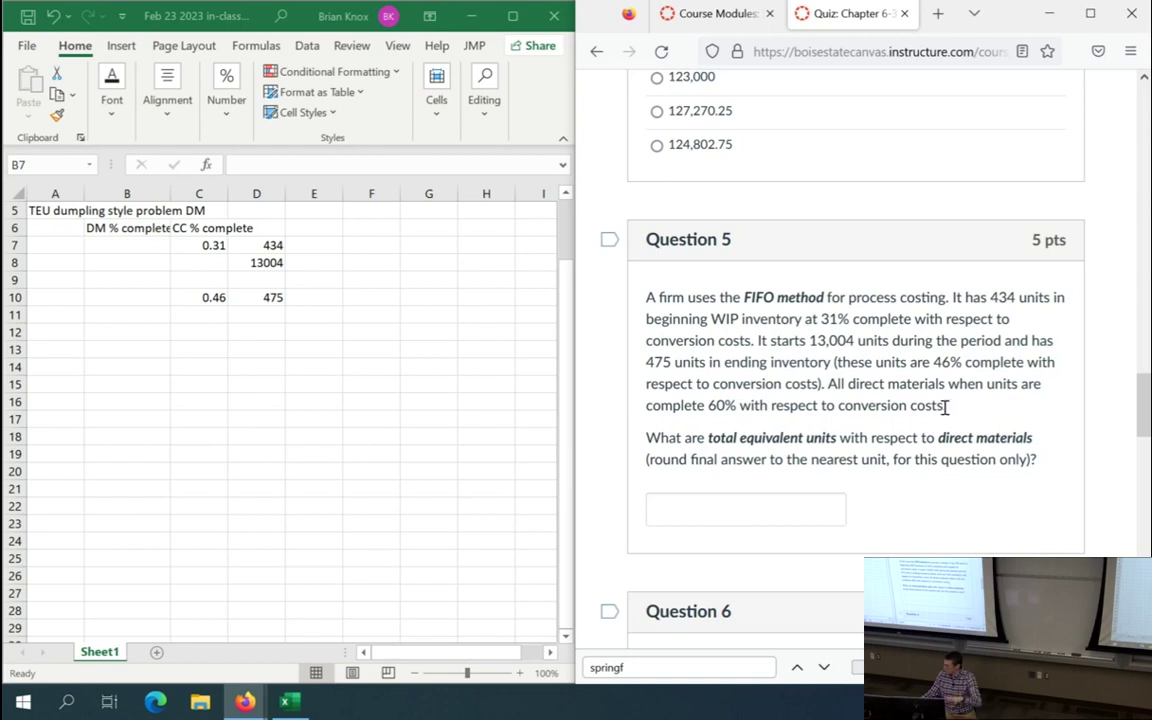
pyautogui.click(112, 245)
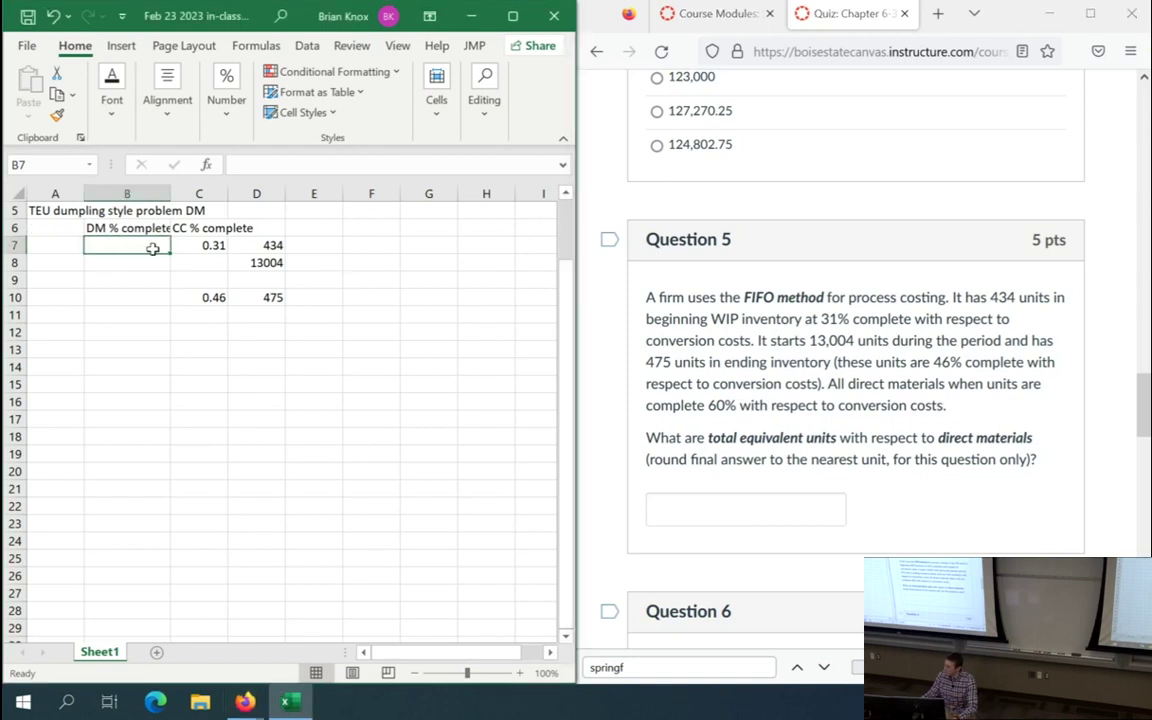
pyautogui.write('=')
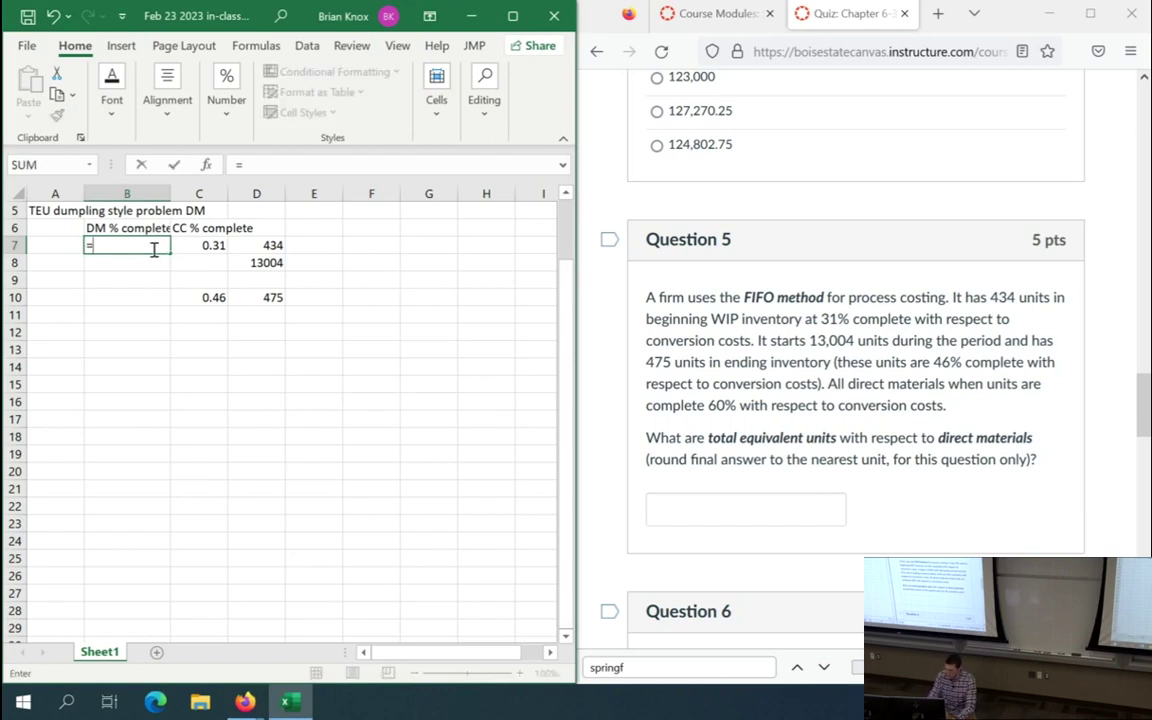
pyautogui.write('if')
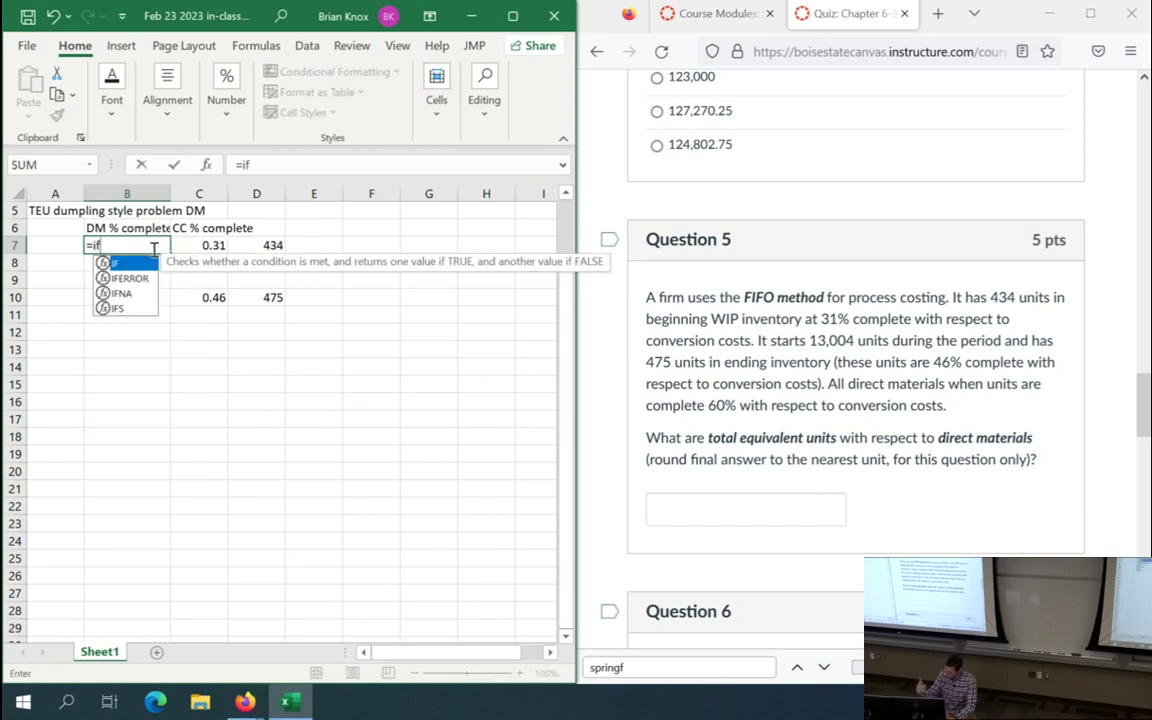
pyautogui.press('Tab')
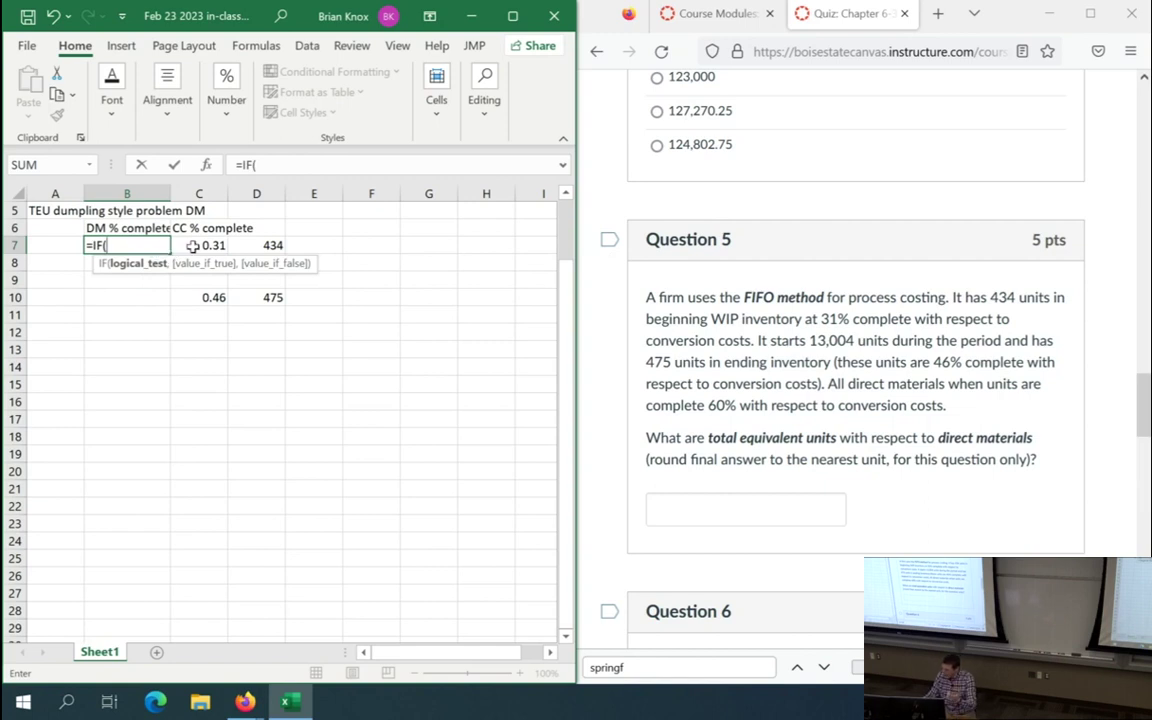
pyautogui.click(190, 245)
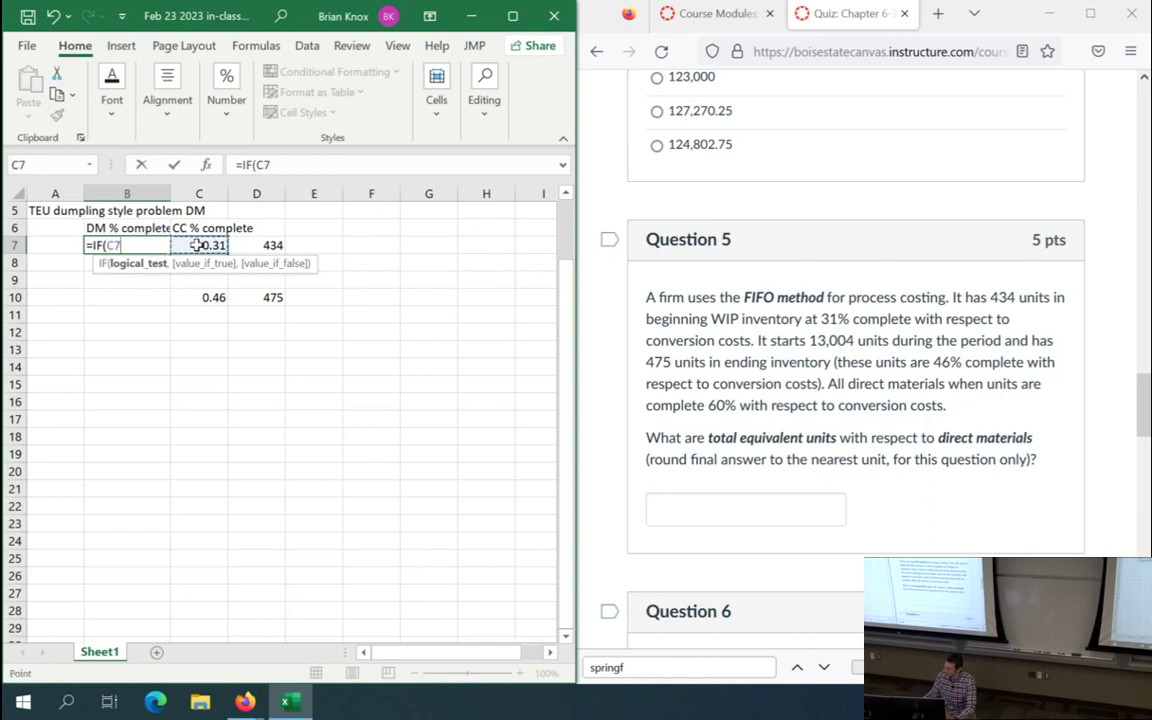
pyautogui.write('>=0.6,')
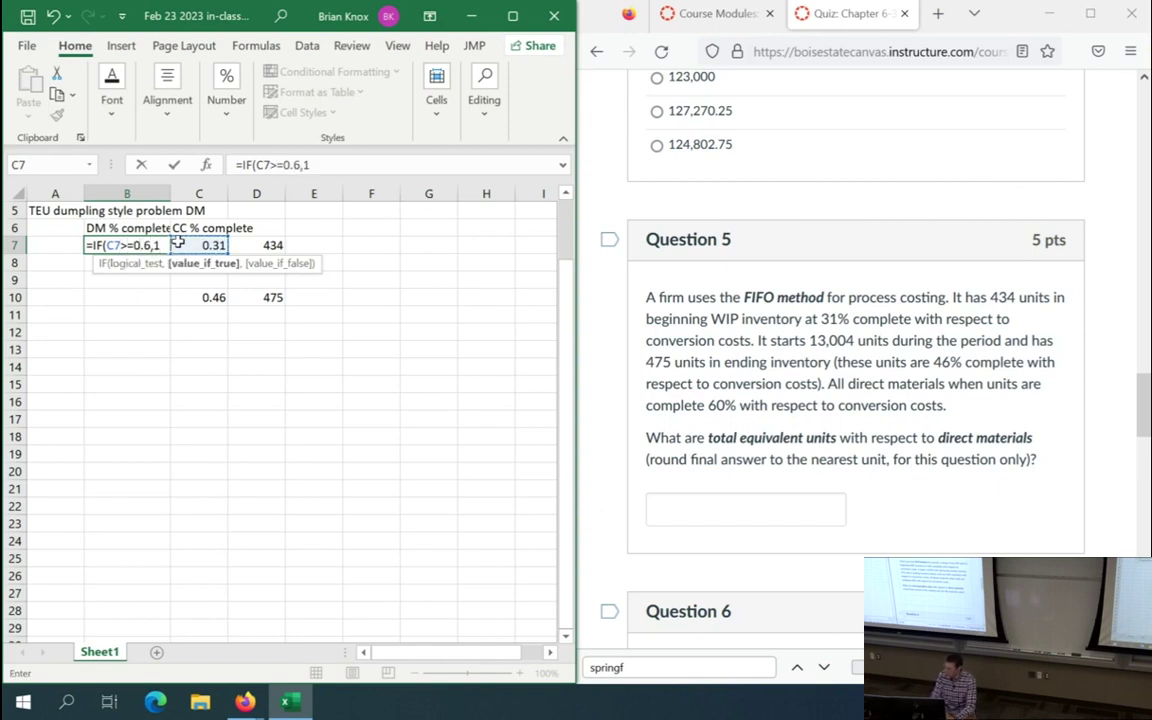
pyautogui.write('1,0')
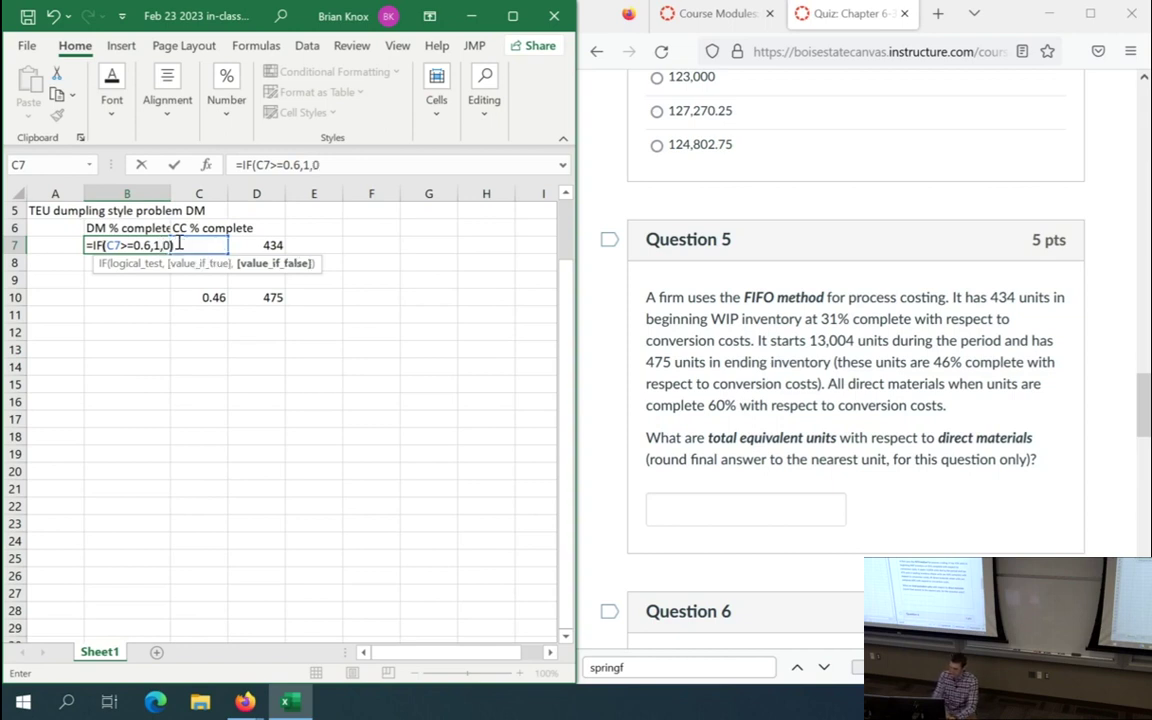
pyautogui.press('Return')
# - Copy the DM completion formula from B7 to the ending inventory row in B10 and check its cell reference
pyautogui.press('Up')
pyautogui.hotkey('ctrl', 'c')
pyautogui.press('Down')
pyautogui.press('Down')
pyautogui.press('Down')
pyautogui.hotkey('ctrl', 'v')
pyautogui.press('F2')
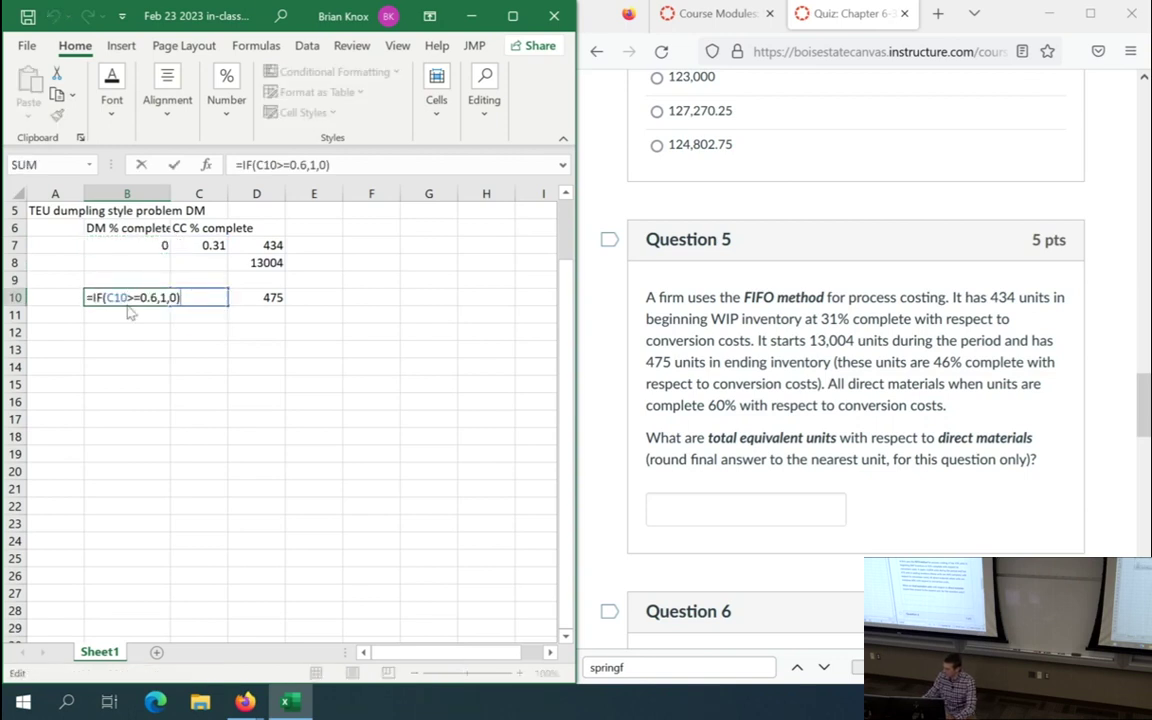
pyautogui.press('Escape')
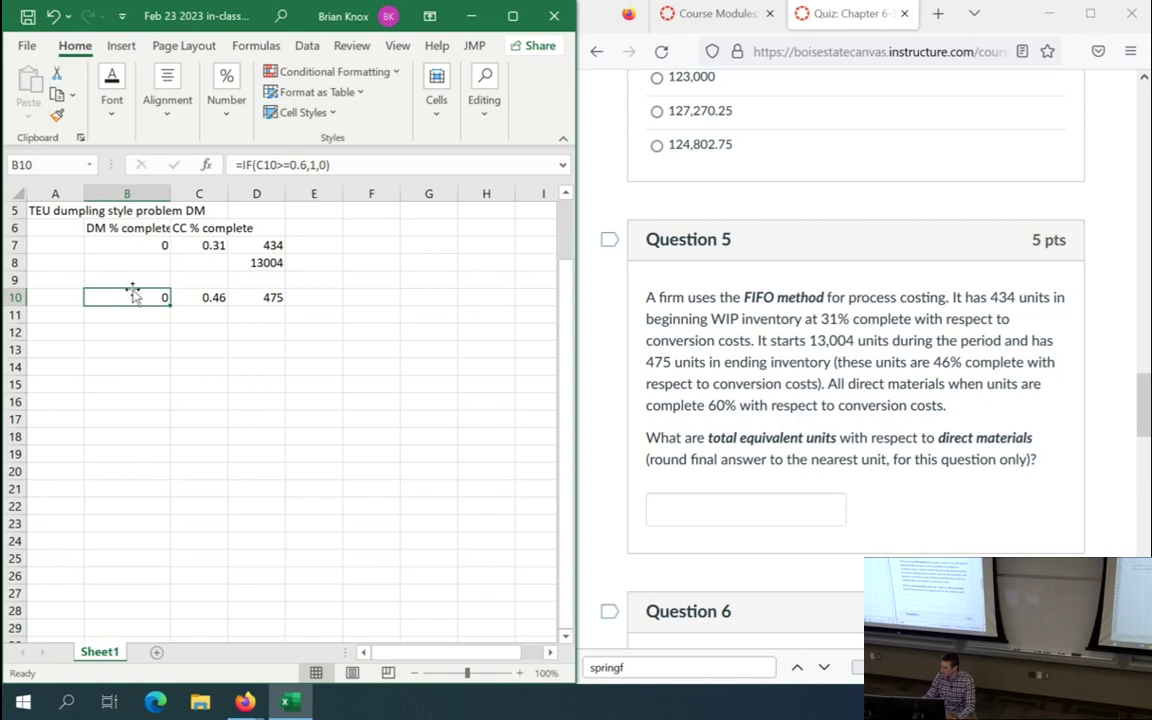
# - Copy the "TEU (FIFO) = units completed - BWIP EU + EWIP EU" text from B2 to D12
pyautogui.click(262, 336)
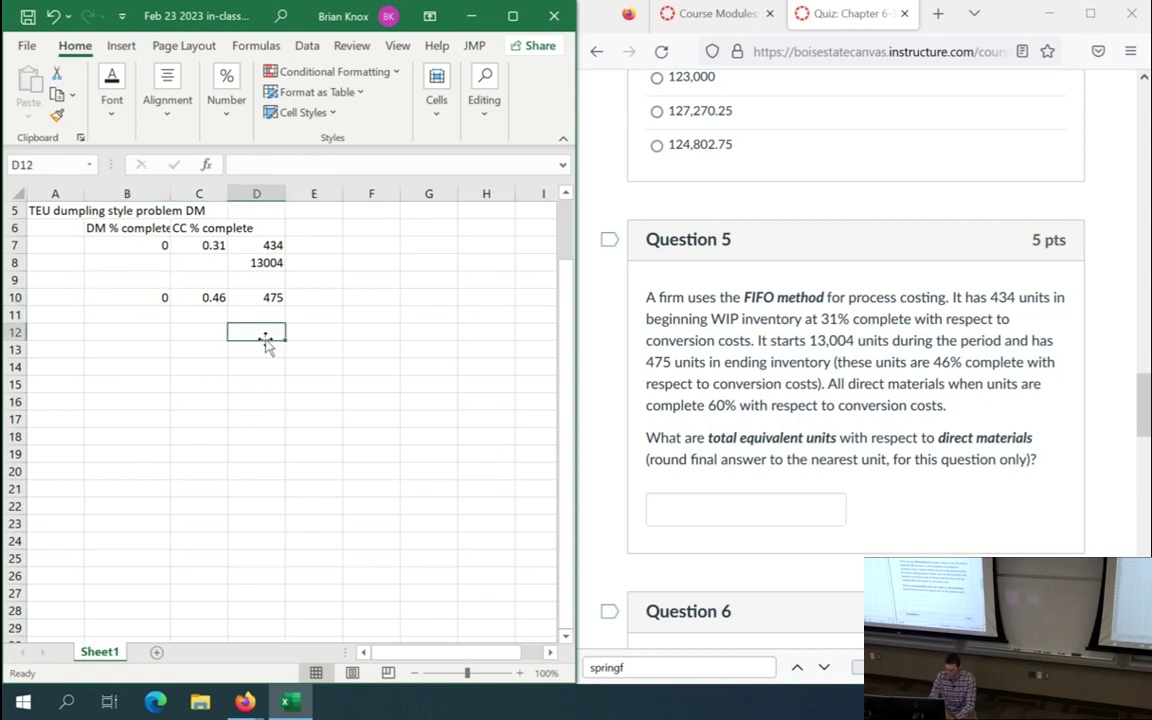
pyautogui.write('TEU')
pyautogui.press('Escape')
pyautogui.press('Up')
pyautogui.press('Up')
pyautogui.press('Up')
pyautogui.press('Up')
pyautogui.press('Up')
pyautogui.press('Up')
pyautogui.press('Up')
pyautogui.press('Up')
pyautogui.press('Up')
pyautogui.press('Up')
pyautogui.press('Up')
pyautogui.press('Left')
pyautogui.press('Left')
pyautogui.press('Down')
pyautogui.hotkey('ctrl', 'c')
pyautogui.press('Down')
pyautogui.press('Down')
pyautogui.press('Left')
pyautogui.press('Down')
pyautogui.press('Down')
pyautogui.press('Down')
pyautogui.press('Down')
pyautogui.press('Down')
pyautogui.press('Down')
pyautogui.press('Down')
pyautogui.press('Down')
pyautogui.press('Right')
pyautogui.press('Right')
pyautogui.press('Right')
pyautogui.hotkey('ctrl', 'v')
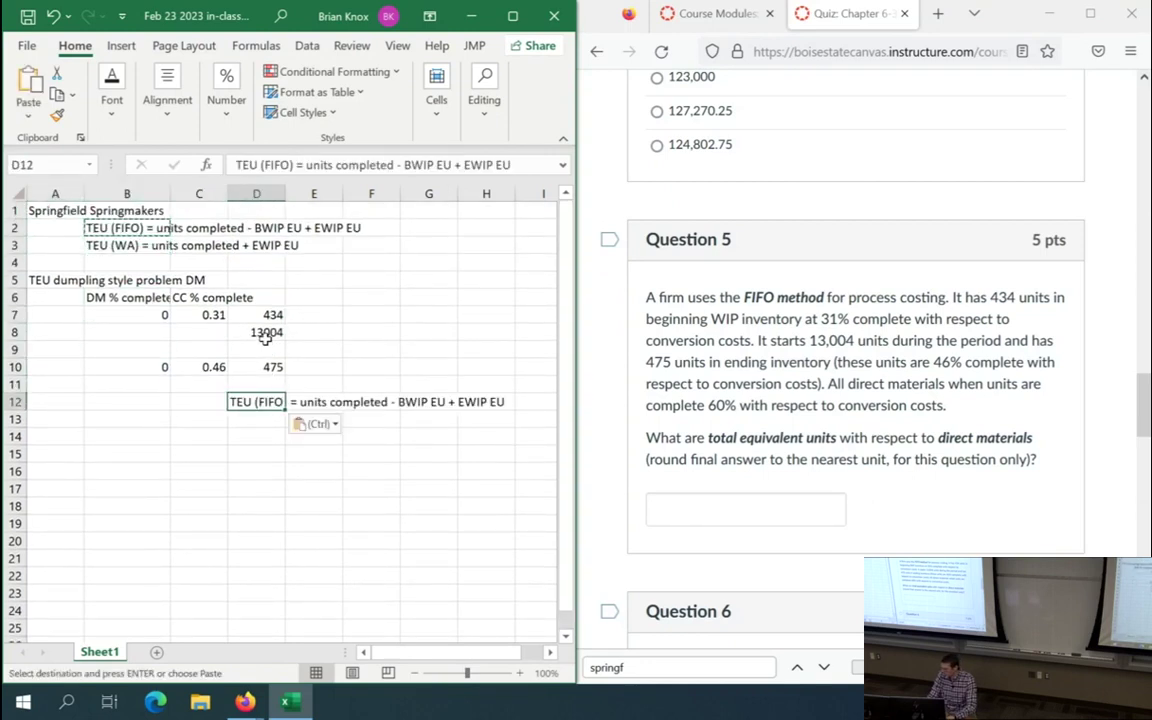
# - Calculate the units completed in E9 with the formula =D7+D8-D10
pyautogui.press('Up')
pyautogui.press('Up')
pyautogui.press('Up')
pyautogui.press('Right')
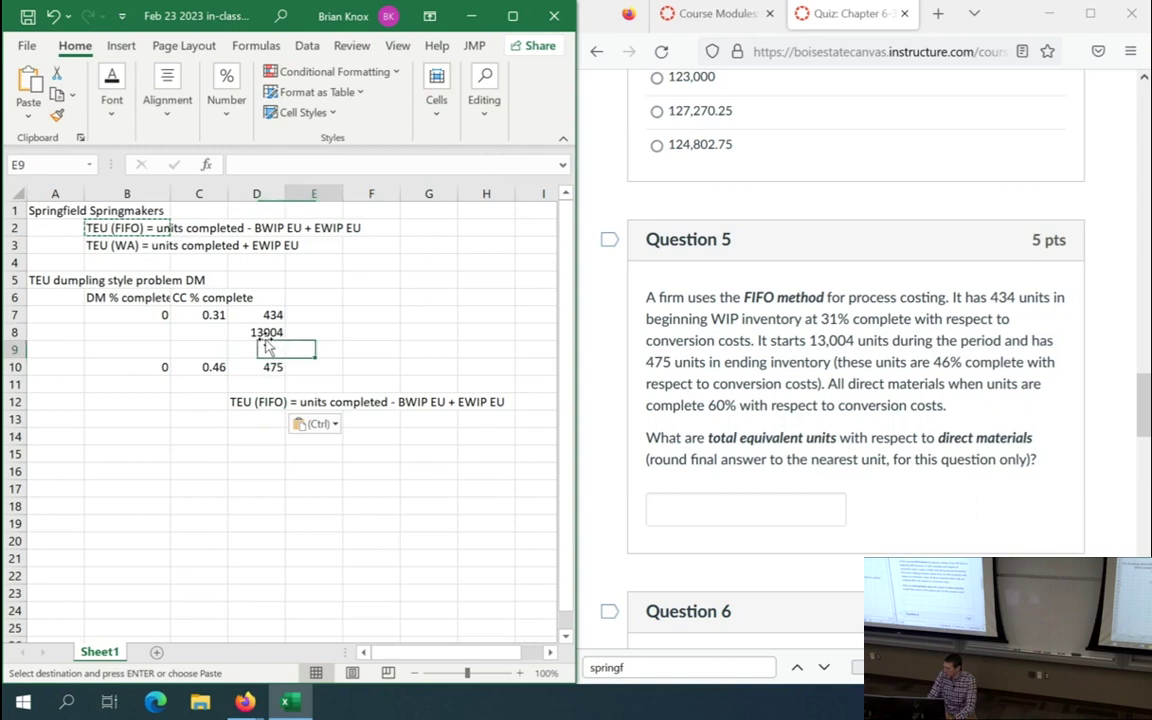
pyautogui.press('Escape')
pyautogui.write('=D7+')
pyautogui.click(265, 338)
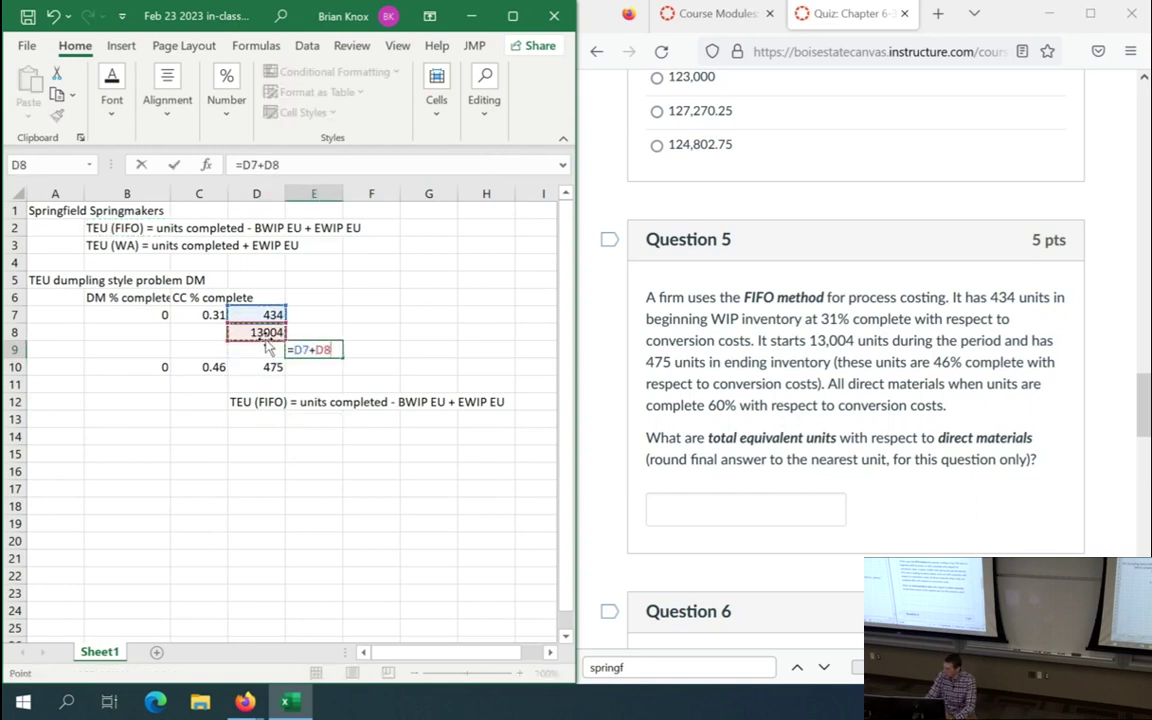
pyautogui.write('-D10')
pyautogui.press('Return')
# - Calculate the FIFO total equivalent units for direct materials in D13 with =E9-D7*B7+D10*B10
pyautogui.press('Down')
pyautogui.press('Left')
pyautogui.press('Down')
pyautogui.press('Down')
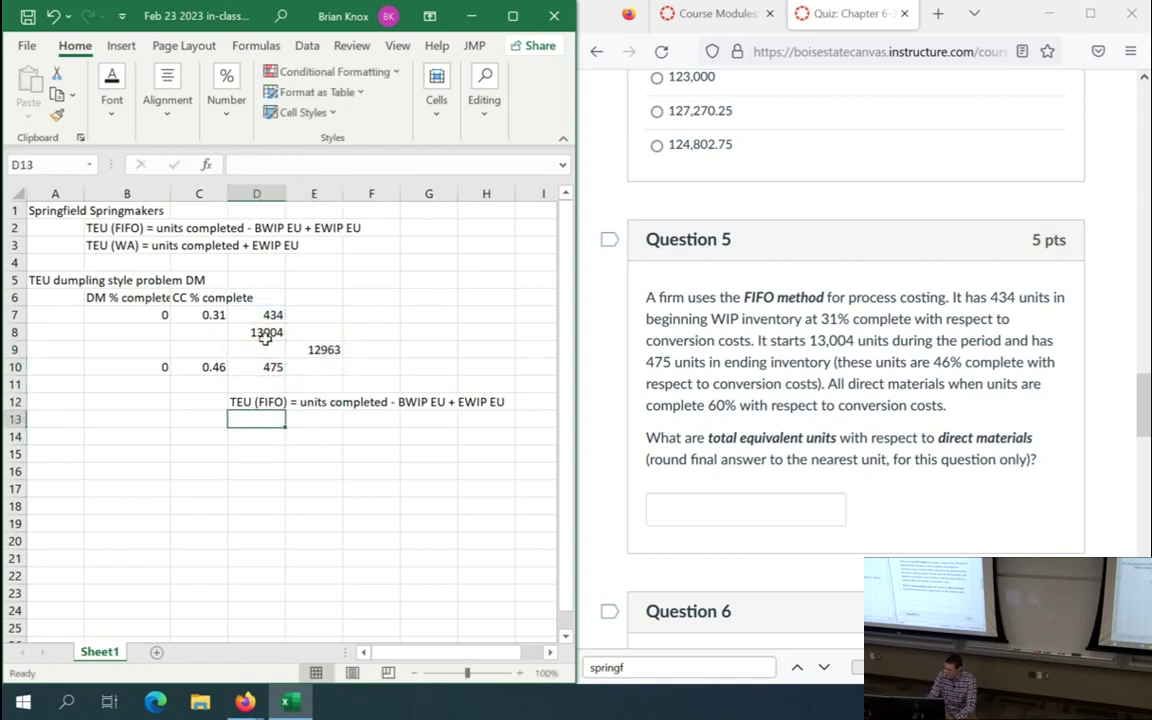
pyautogui.write('=')
pyautogui.press('Up')
pyautogui.press('Up')
pyautogui.press('Up')
pyautogui.press('Up')
pyautogui.press('Right')
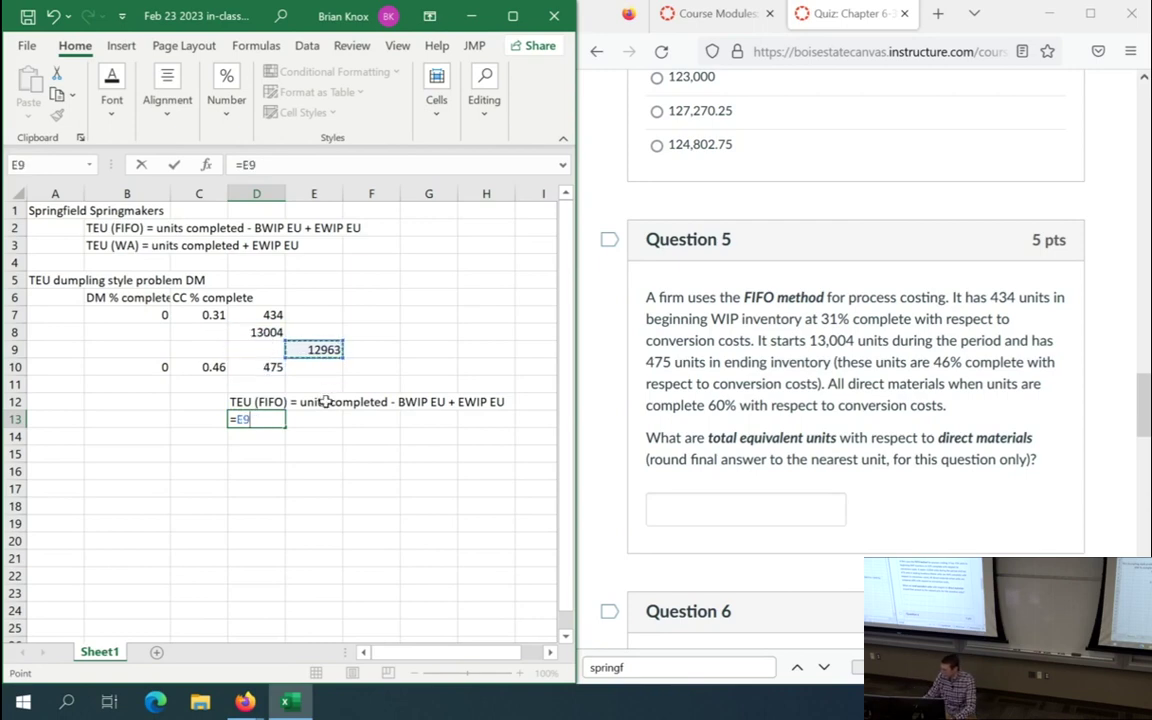
pyautogui.write('-')
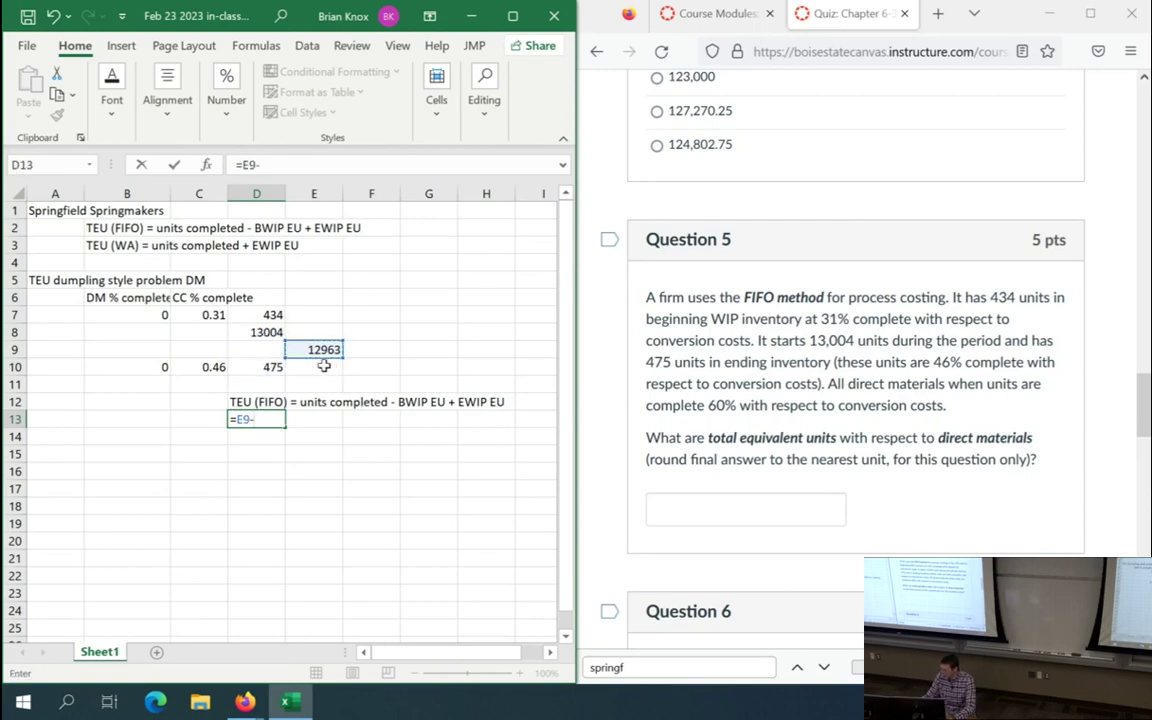
pyautogui.click(251, 314)
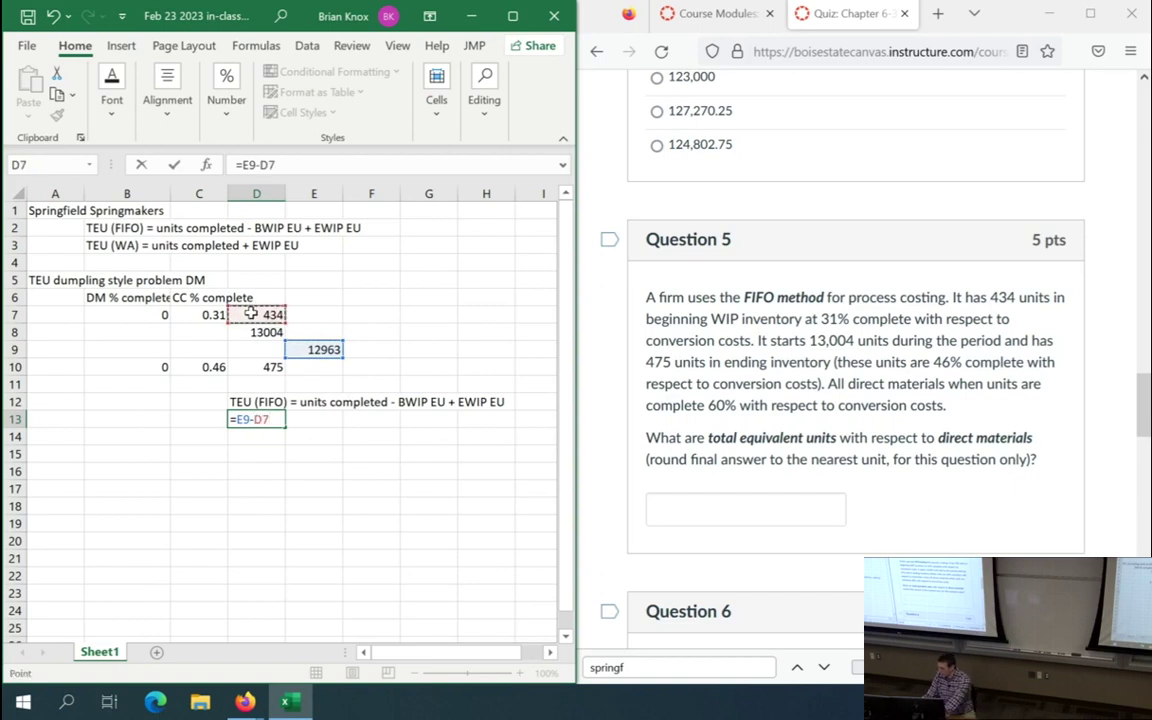
pyautogui.write('*')
pyautogui.click(151, 315)
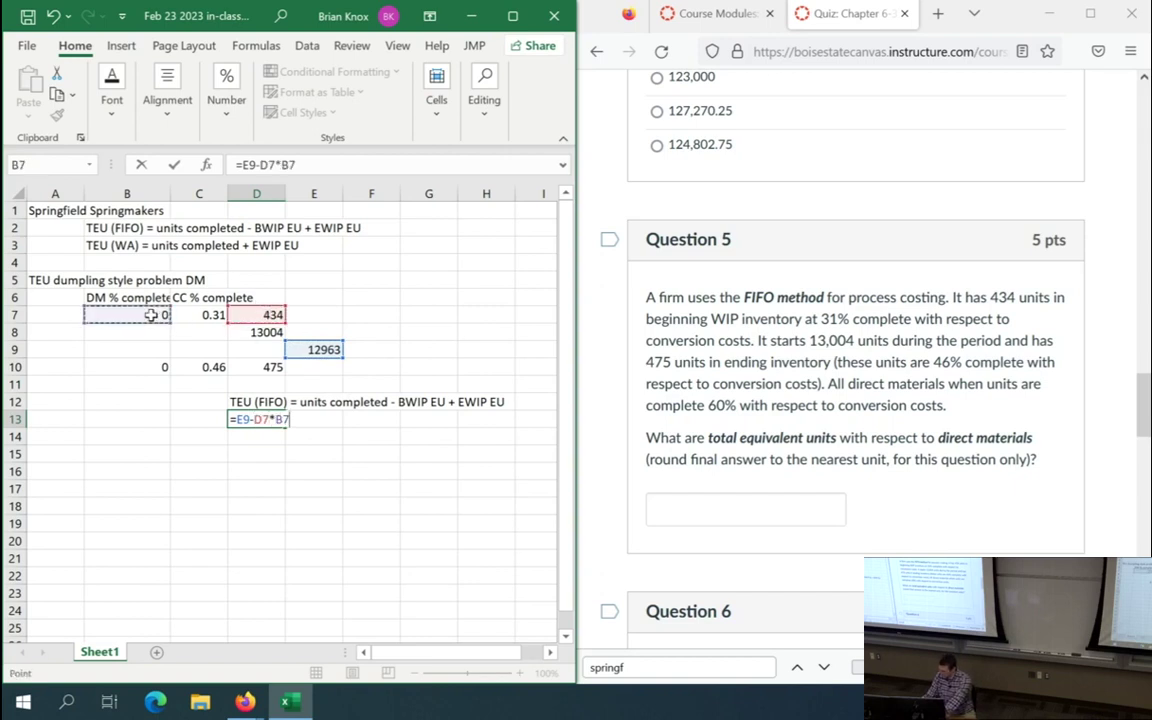
pyautogui.write('+')
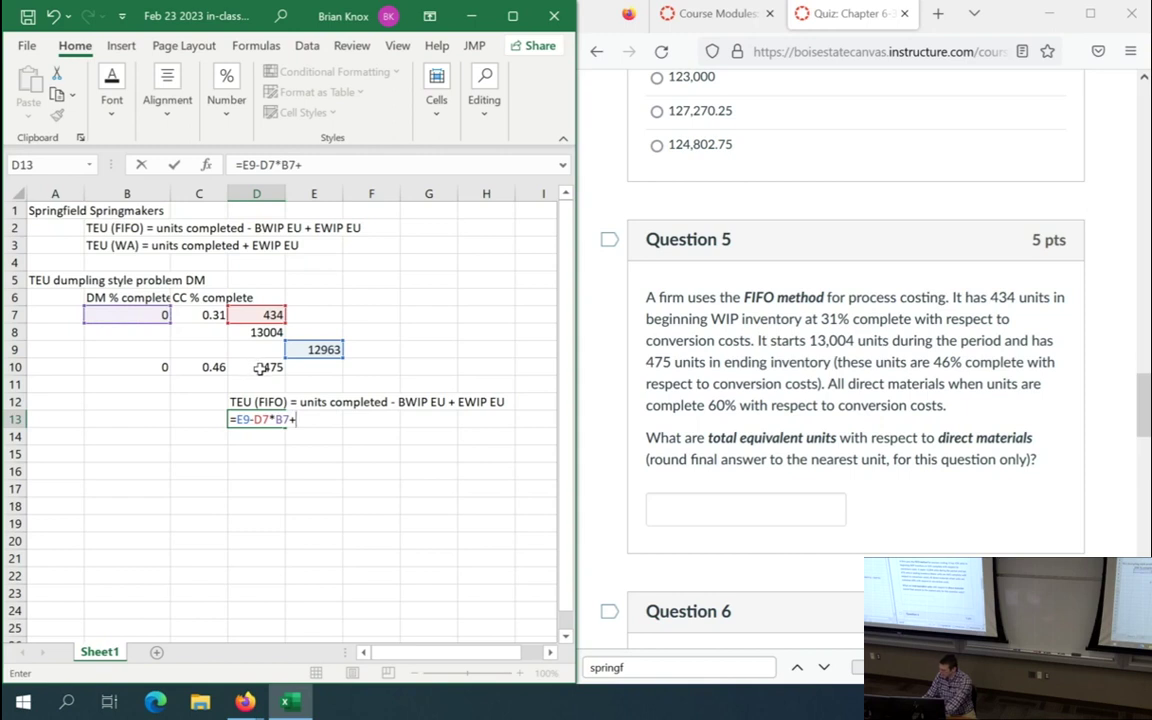
pyautogui.click(259, 368)
pyautogui.write('*')
pyautogui.click(143, 368)
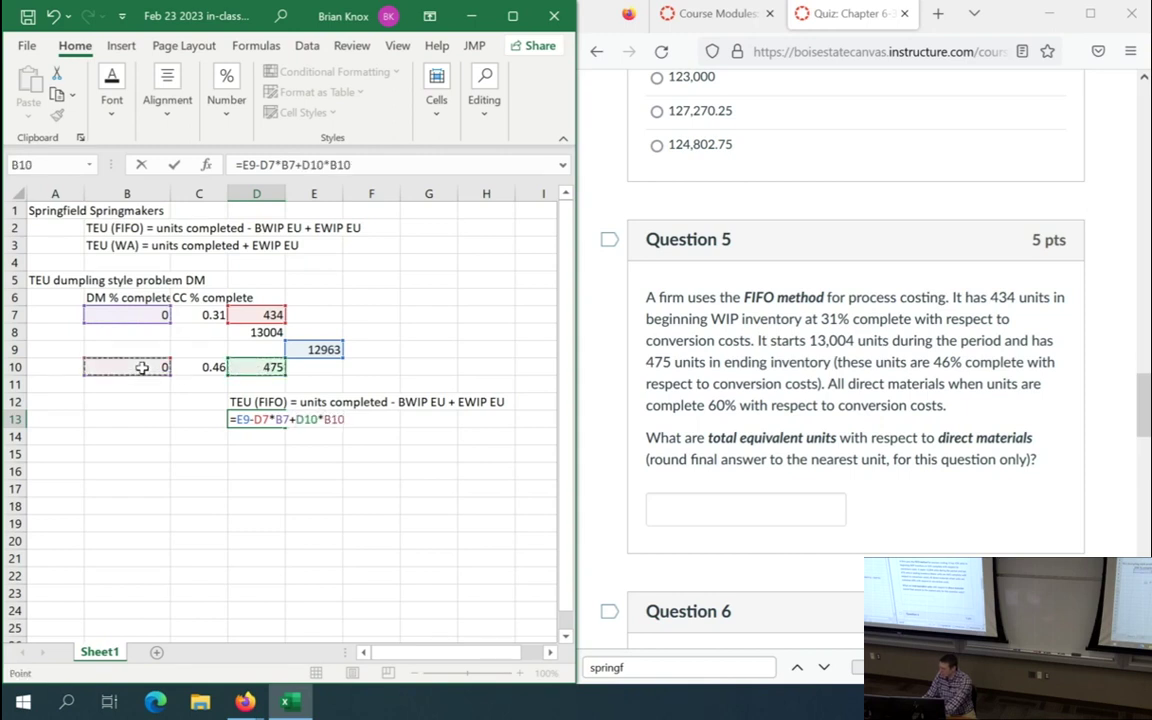
pyautogui.press('Return')
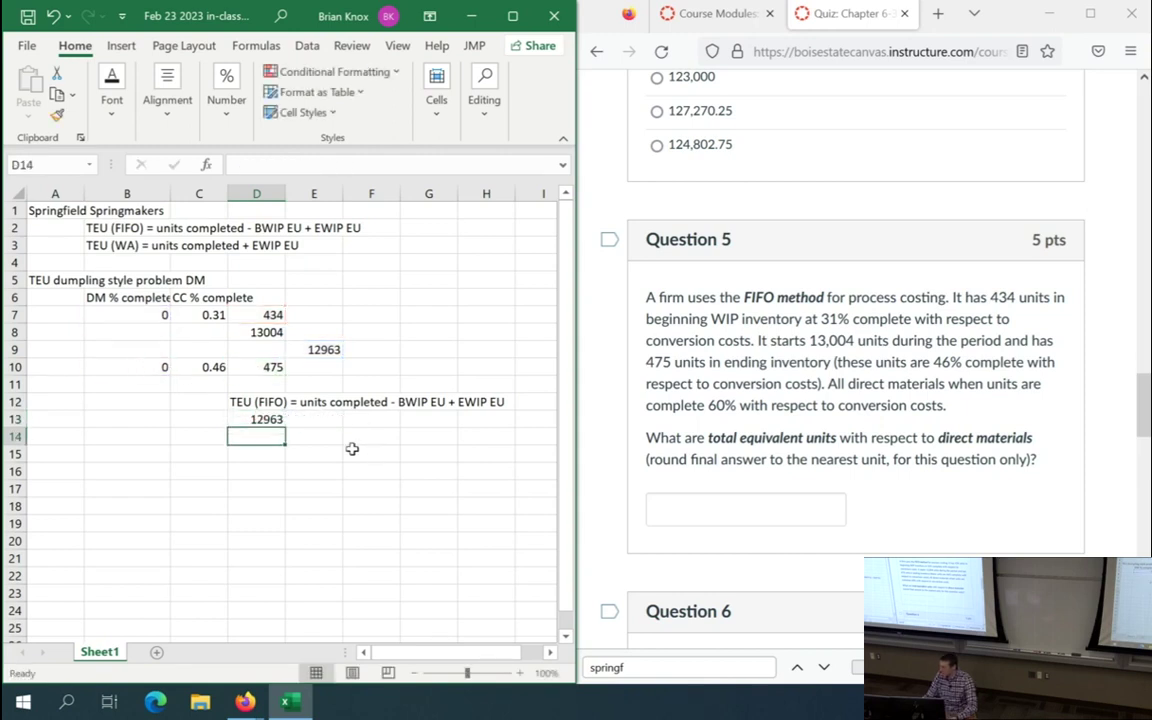
# - Review the formula in D13 and highlight Question 5's sentence on when direct materials are added
pyautogui.click(267, 422)
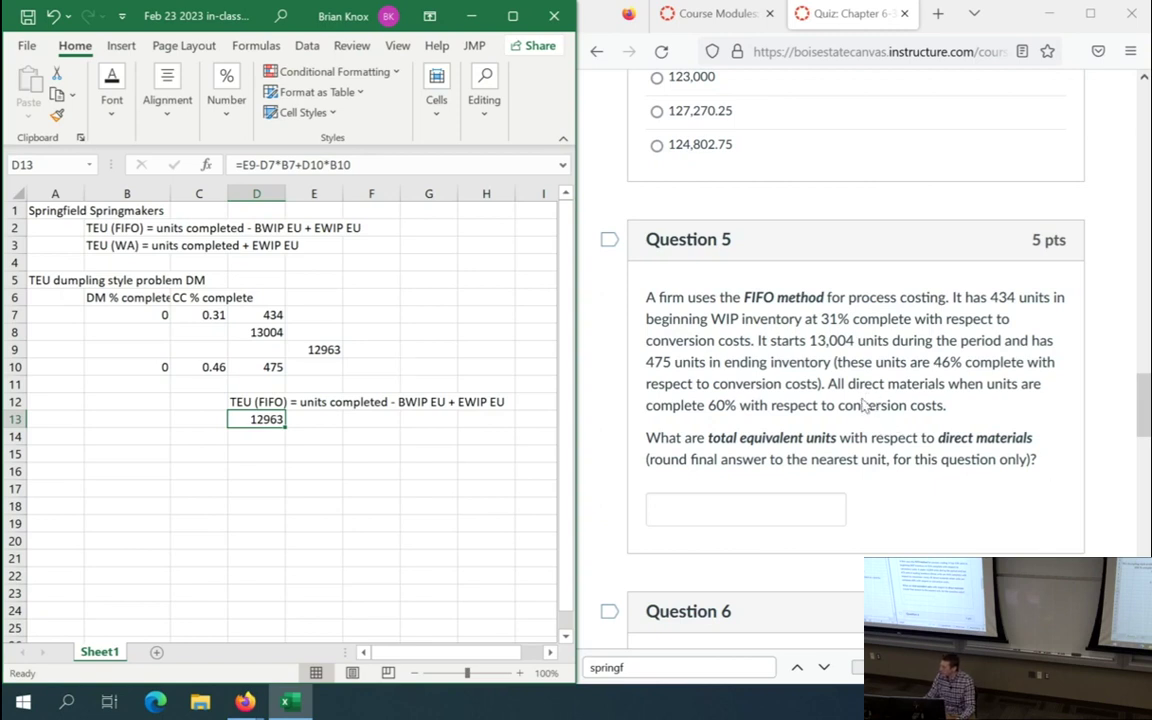
pyautogui.click(827, 383)
pyautogui.moveTo(827, 383); pyautogui.dragTo(946, 405)
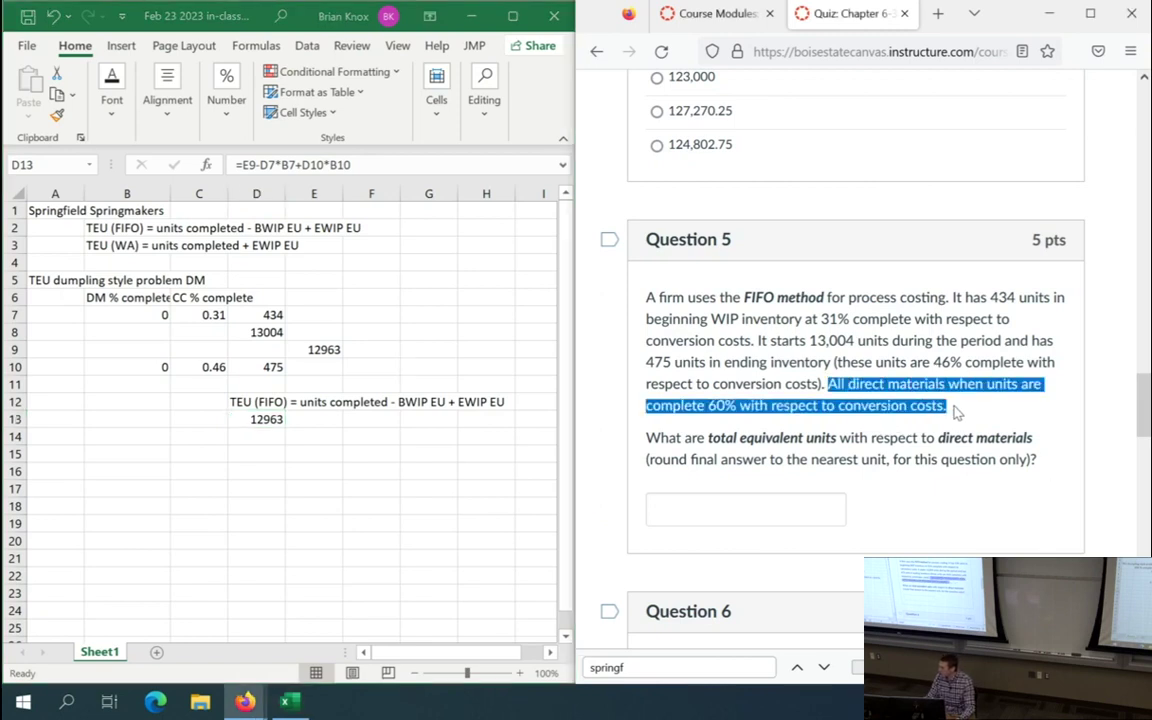
# - Review the direct materials completion formulas in B7 and B10 of the Excel worksheet
pyautogui.hotkey('alt', 'Tab')
pyautogui.click(146, 314)
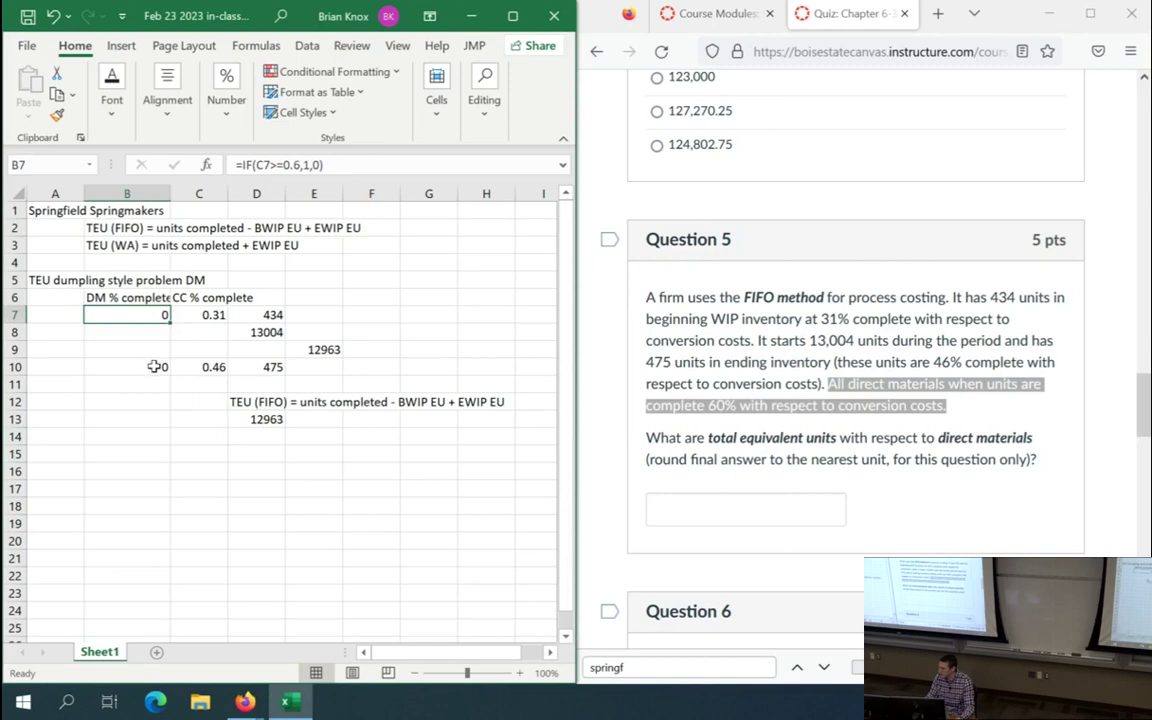
pyautogui.keyDown('ctrl'); pyautogui.click(157, 367); pyautogui.keyUp('ctrl')
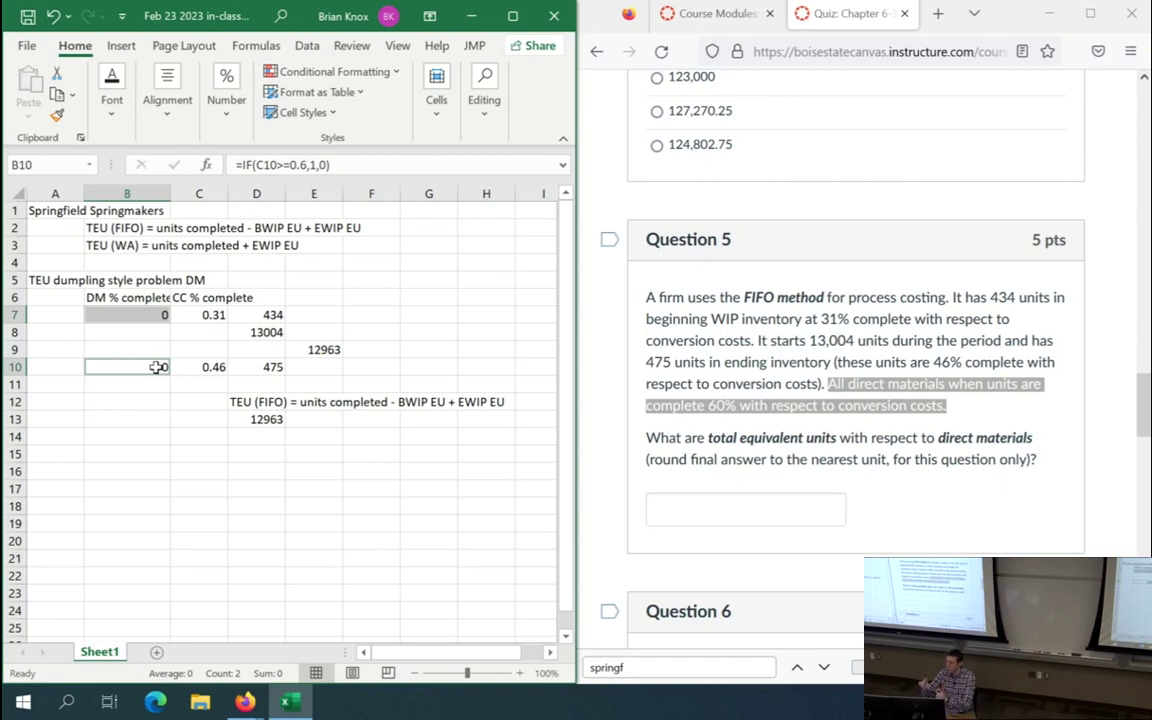
# - List 0 as "BWIP EU" in D14:E14 and 0 as "EWIP EU" in D15:E15
pyautogui.click(257, 452)
pyautogui.click(316, 448)
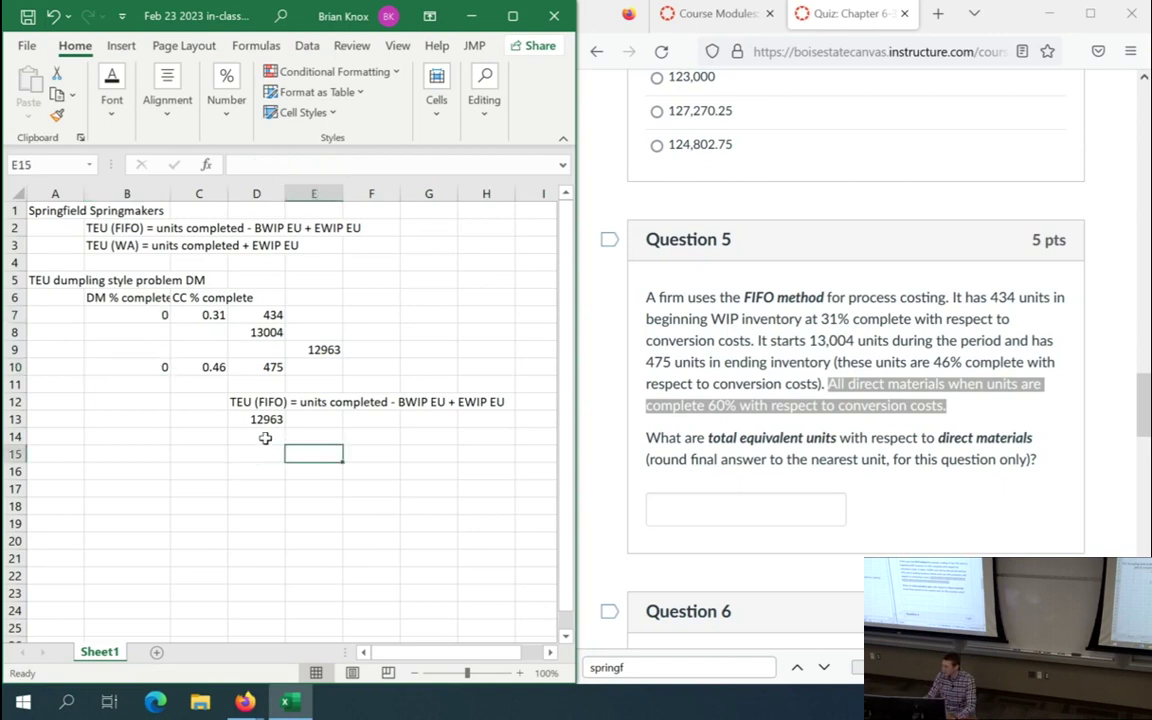
pyautogui.press('Up')
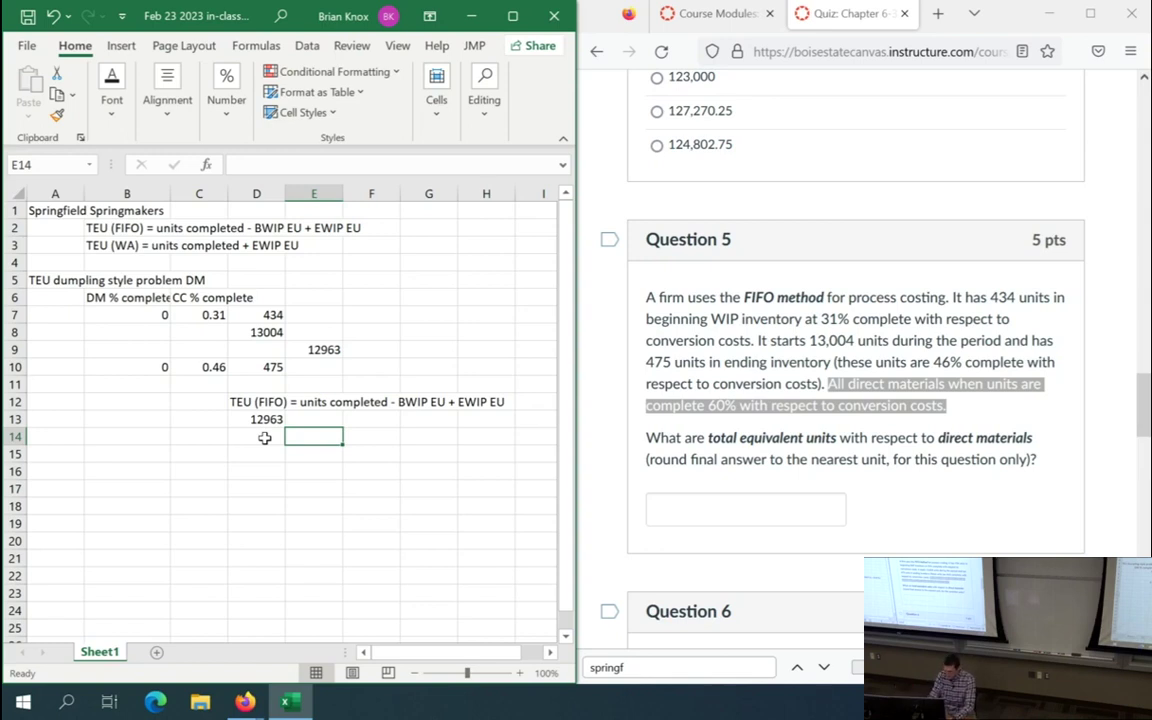
pyautogui.write('BWIP EU')
pyautogui.click(264, 437)
pyautogui.write('0')
pyautogui.press('Tab')
pyautogui.press('Return')
pyautogui.write('EWIP')
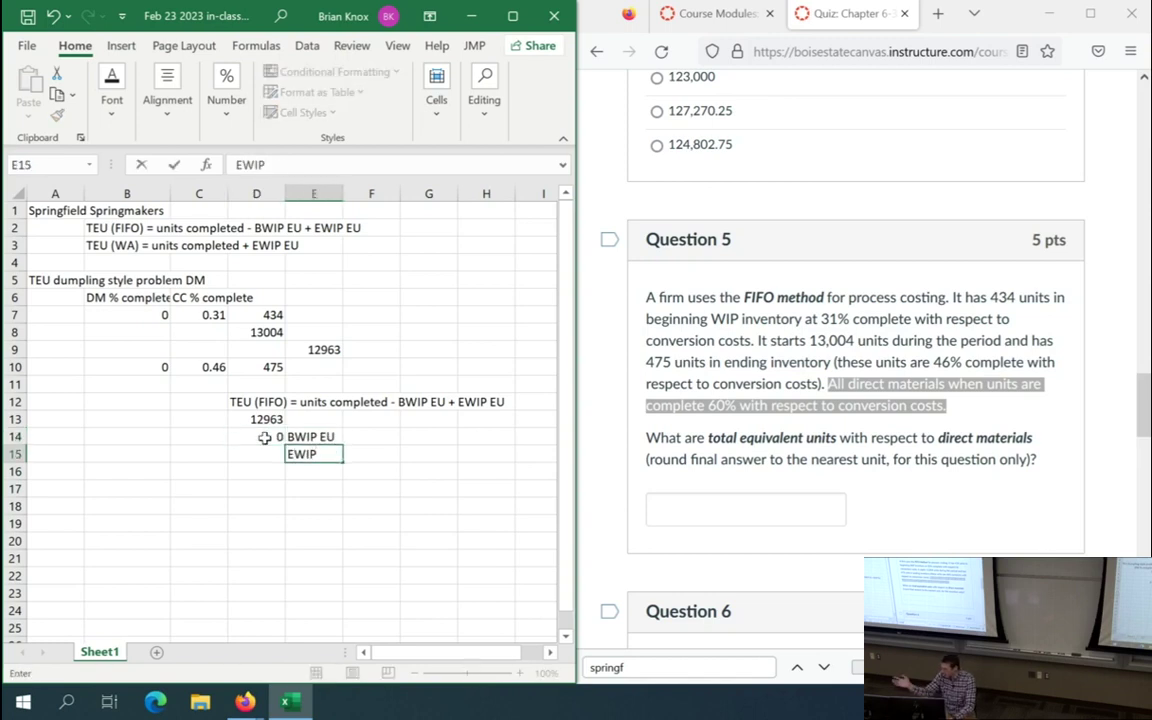
pyautogui.write(' EU')
pyautogui.press('Left')
pyautogui.write('0')
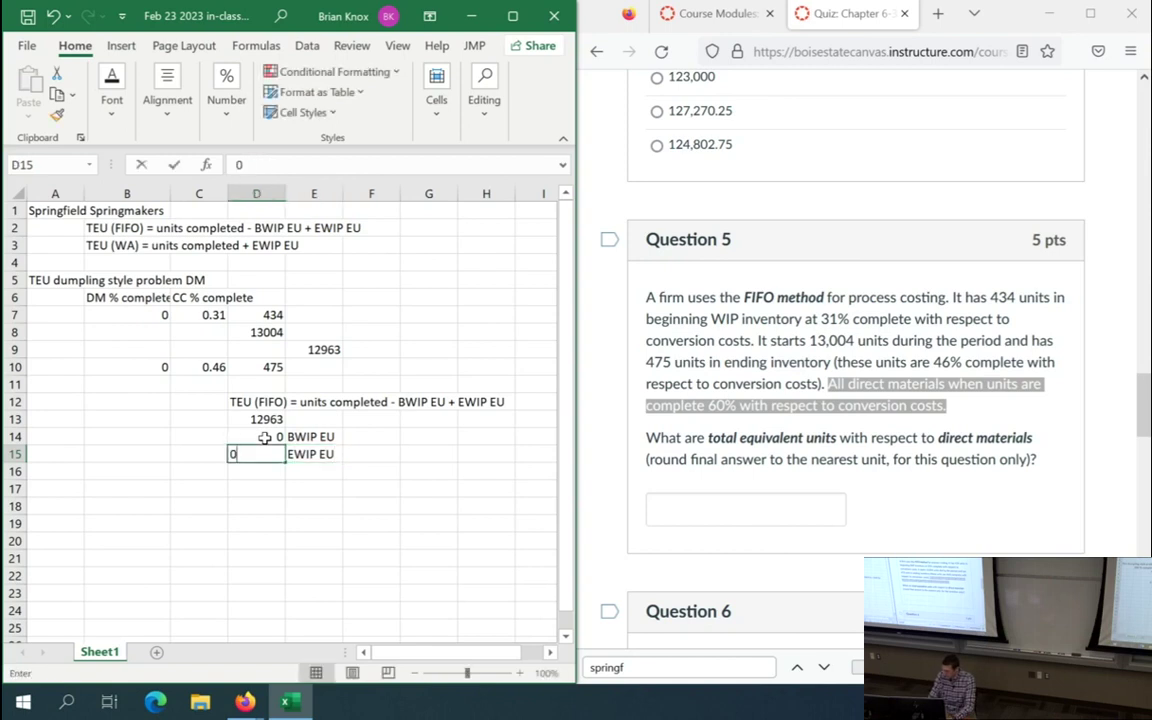
pyautogui.press('Right')
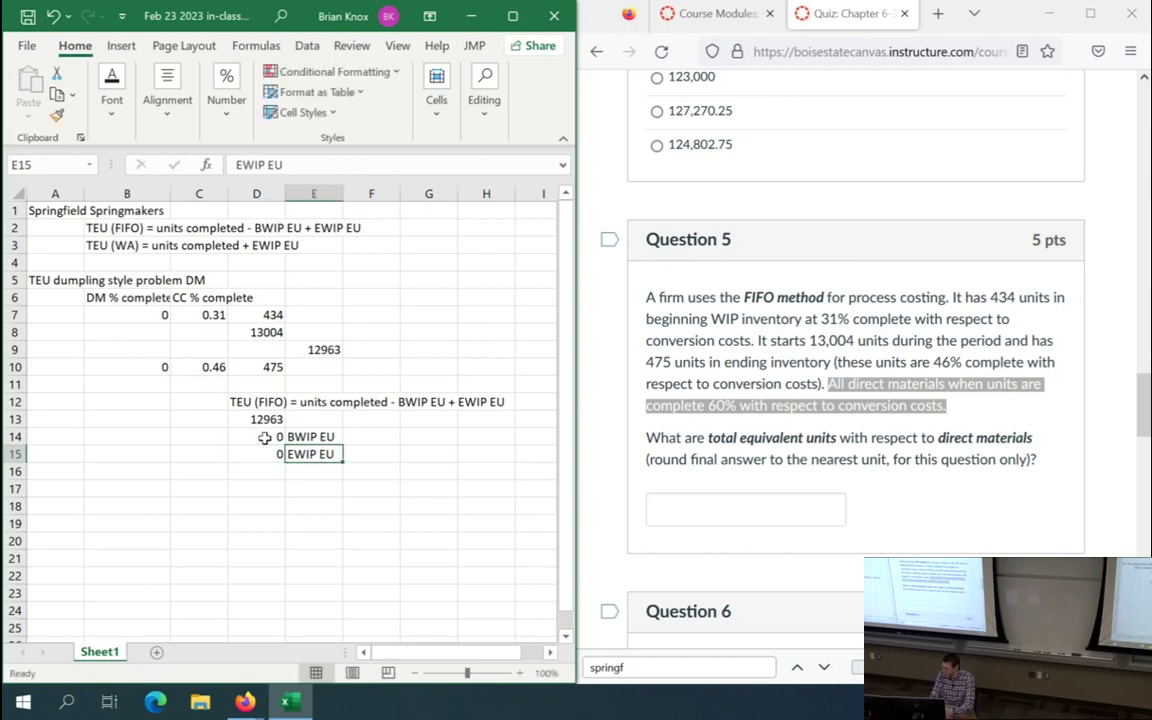
# - Cross-check the direct materials equivalent units in D16 with the formula =E9-D14+D15
pyautogui.press('Left')
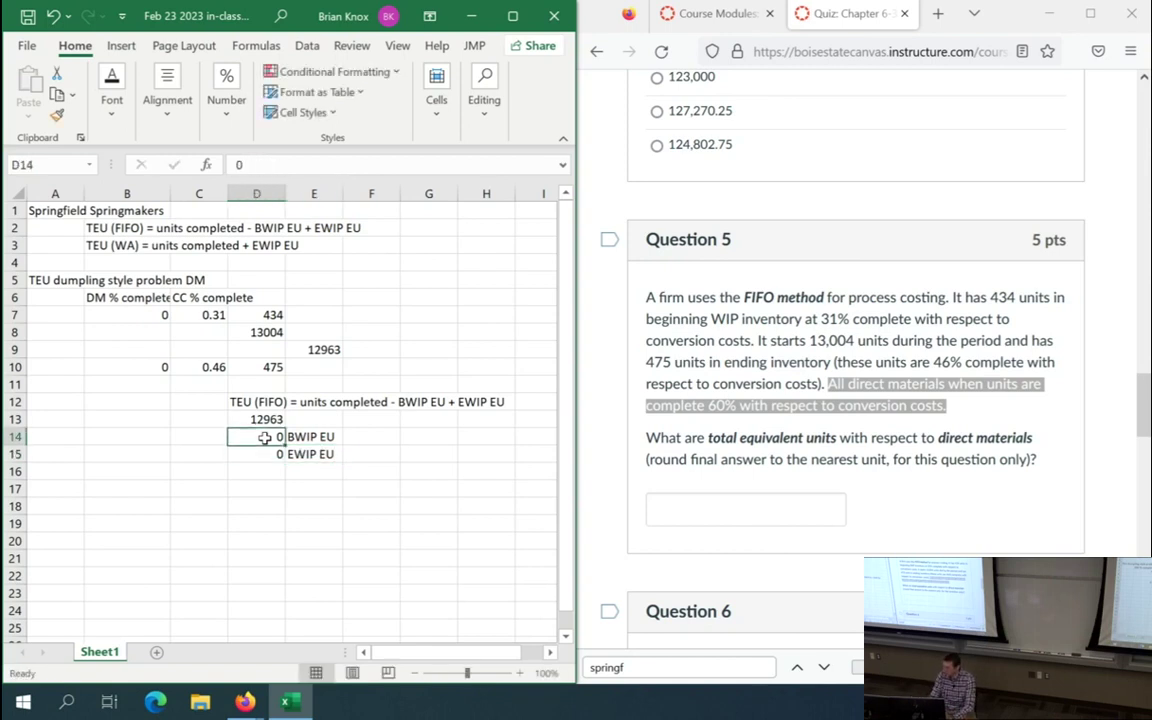
pyautogui.press('Down')
pyautogui.write('=')
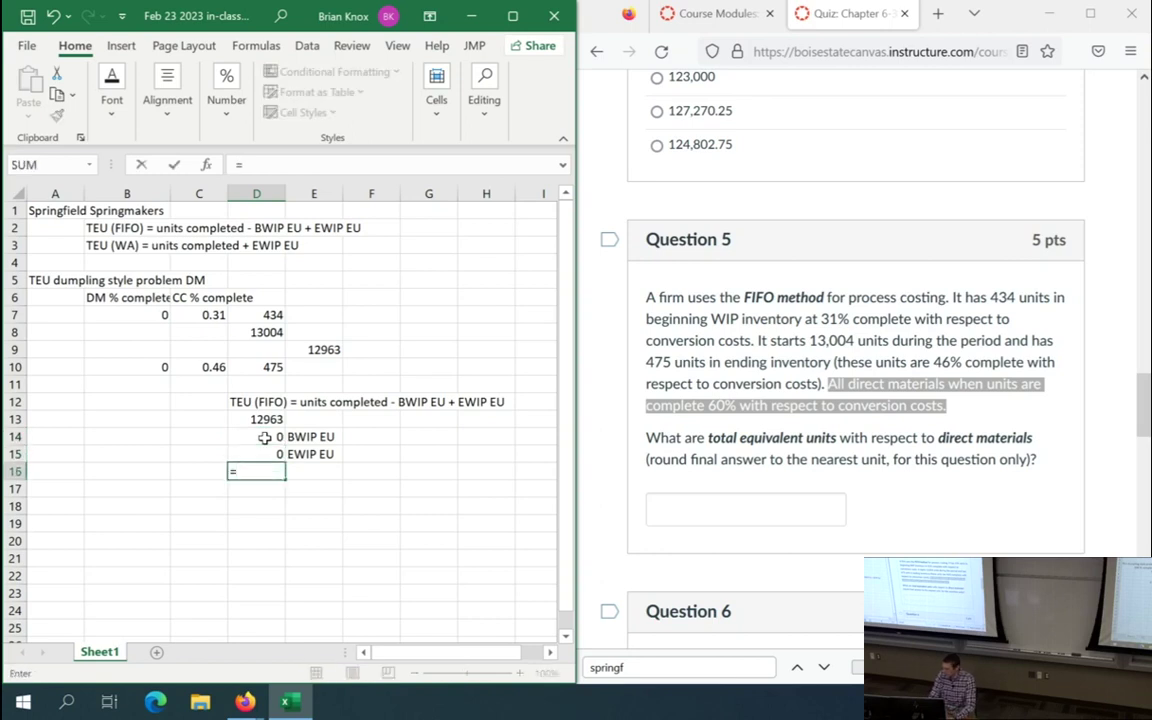
pyautogui.click(305, 348)
pyautogui.write('-')
pyautogui.click(257, 443)
pyautogui.write('+')
pyautogui.click(273, 455)
pyautogui.press('Return')
pyautogui.click(306, 349)
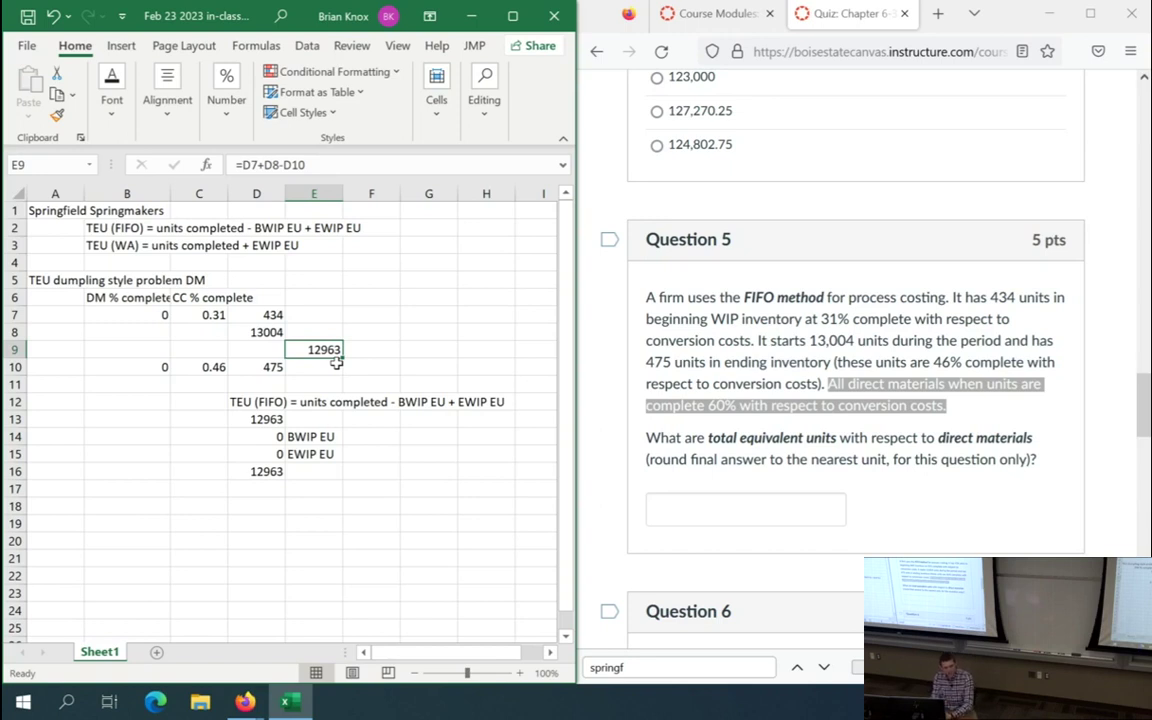
# - Delete the BWIP EU, EWIP EU and cross-check entries in D14:E16
pyautogui.click(290, 437)
pyautogui.moveTo(272, 437); pyautogui.dragTo(310, 466)
pyautogui.press('Delete')
pyautogui.click(311, 467)
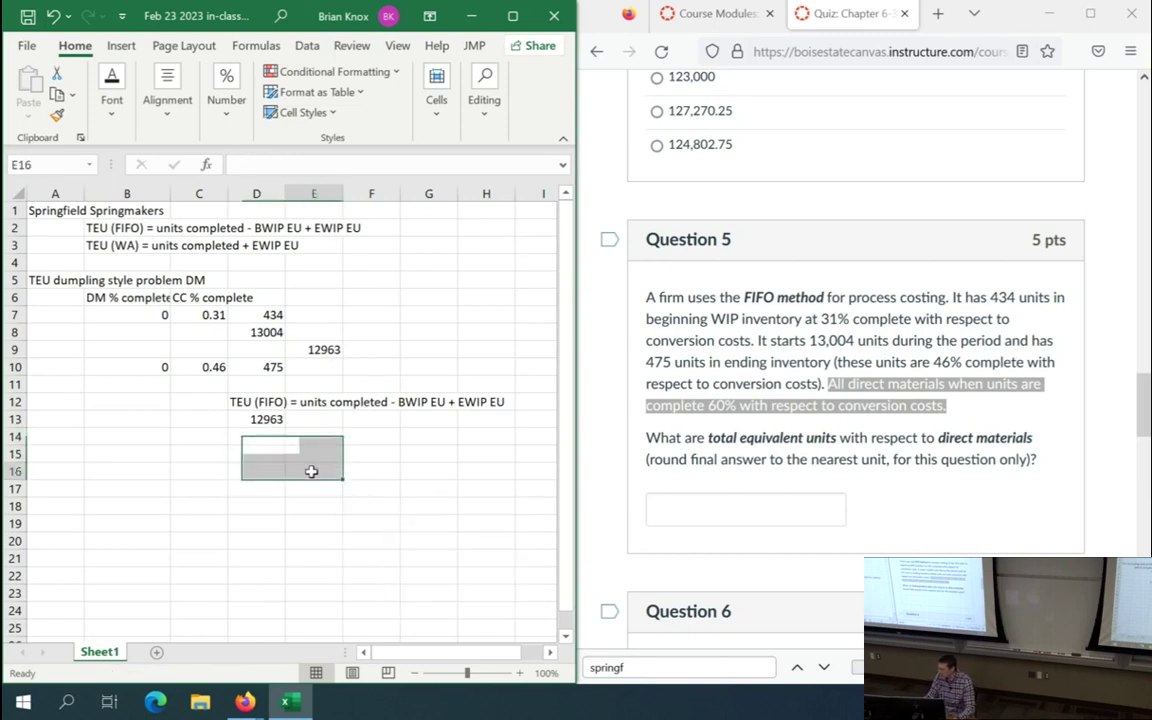
pyautogui.click(212, 436)
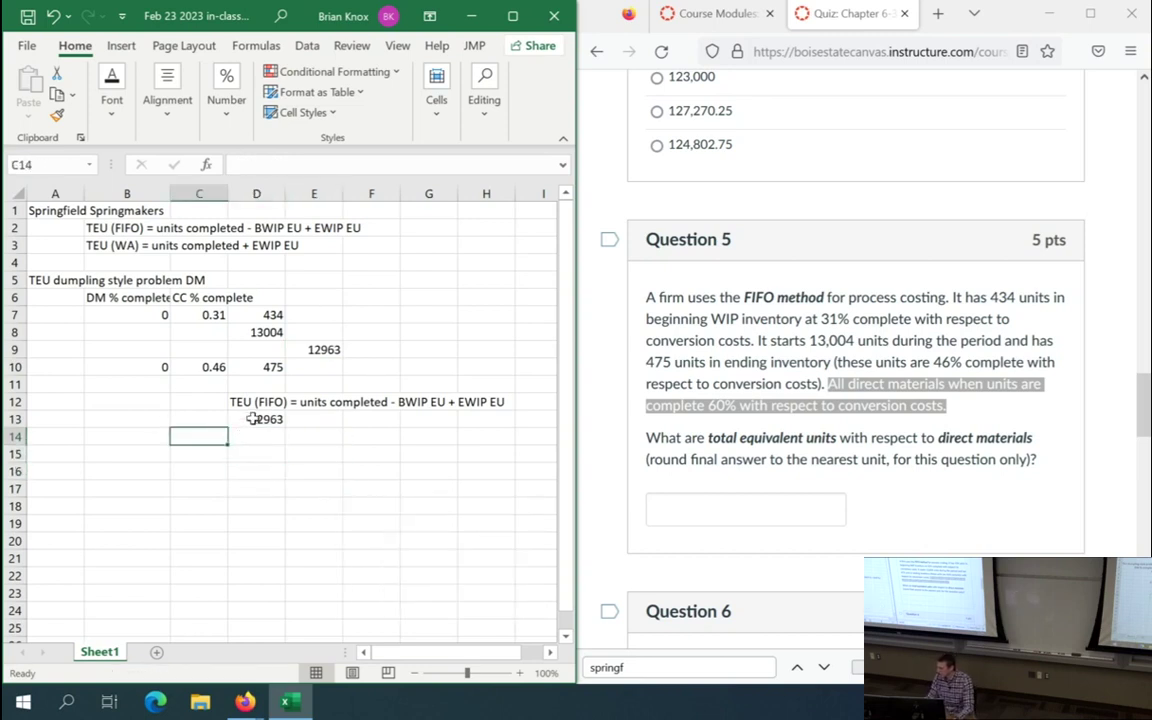
# - Copy the direct materials equivalent units from D13 into Question 5's answer field as 12,963
pyautogui.click(828, 501)
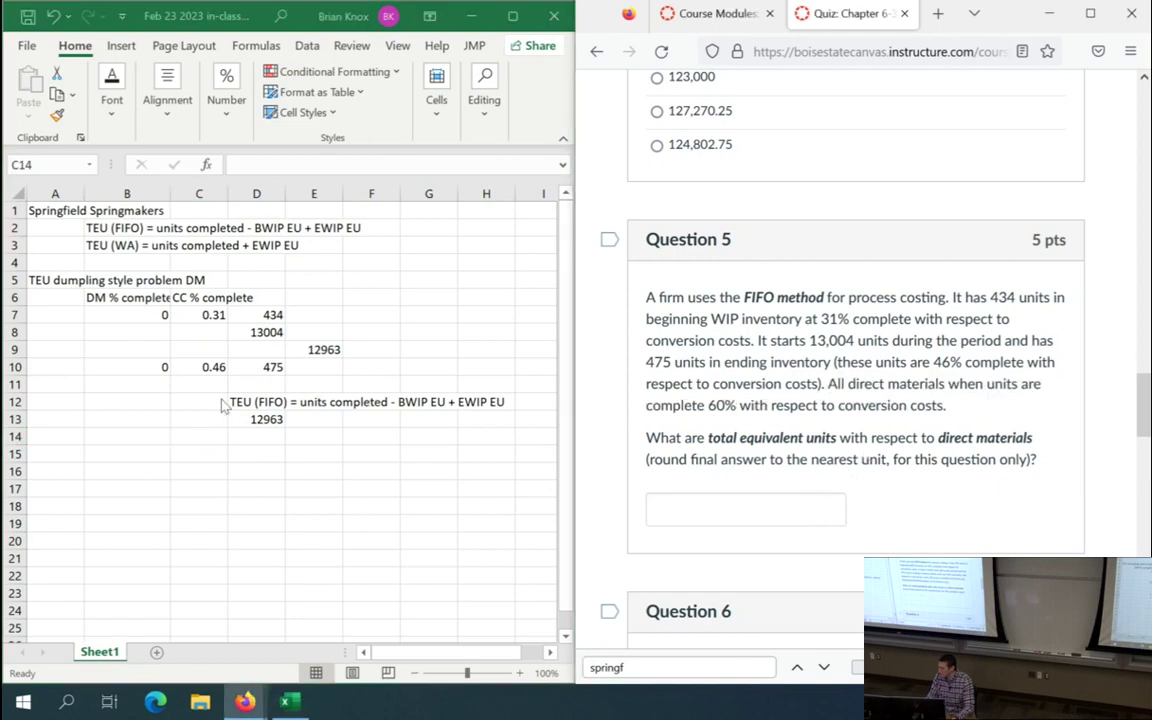
pyautogui.click(268, 424)
pyautogui.hotkey('ctrl', 'c')
pyautogui.click(694, 513)
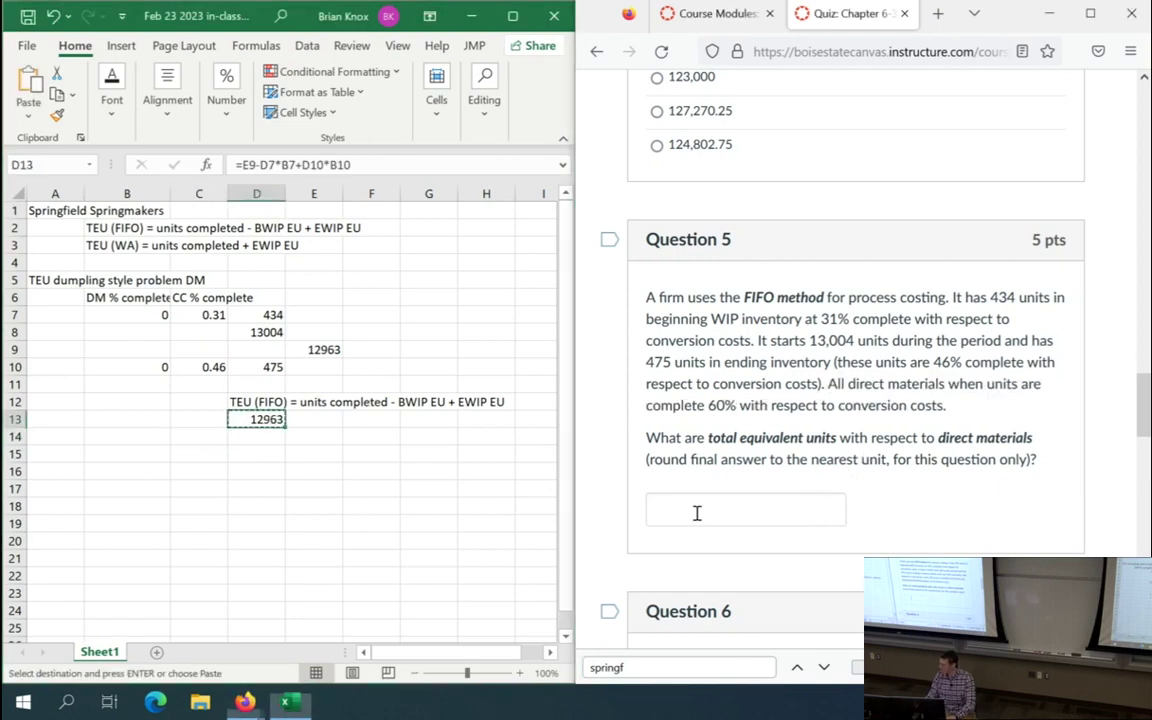
pyautogui.hotkey('ctrl', 'v')
pyautogui.click(905, 489)
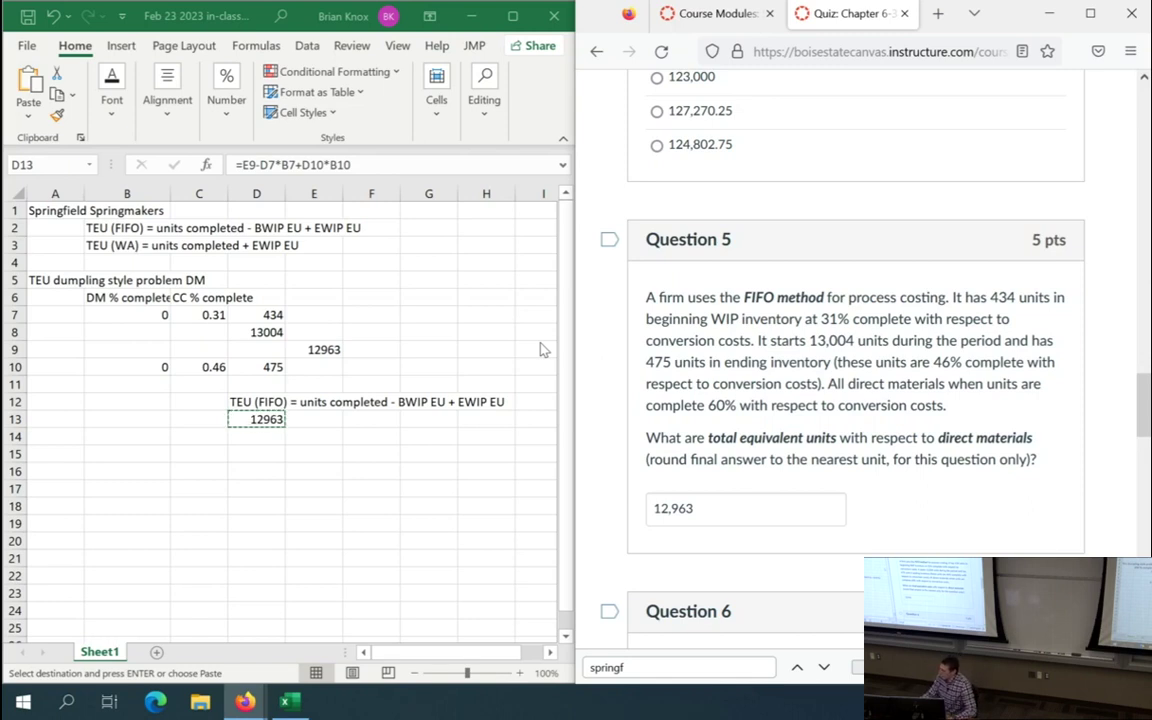
pyautogui.click(280, 424)
pyautogui.press('Escape')
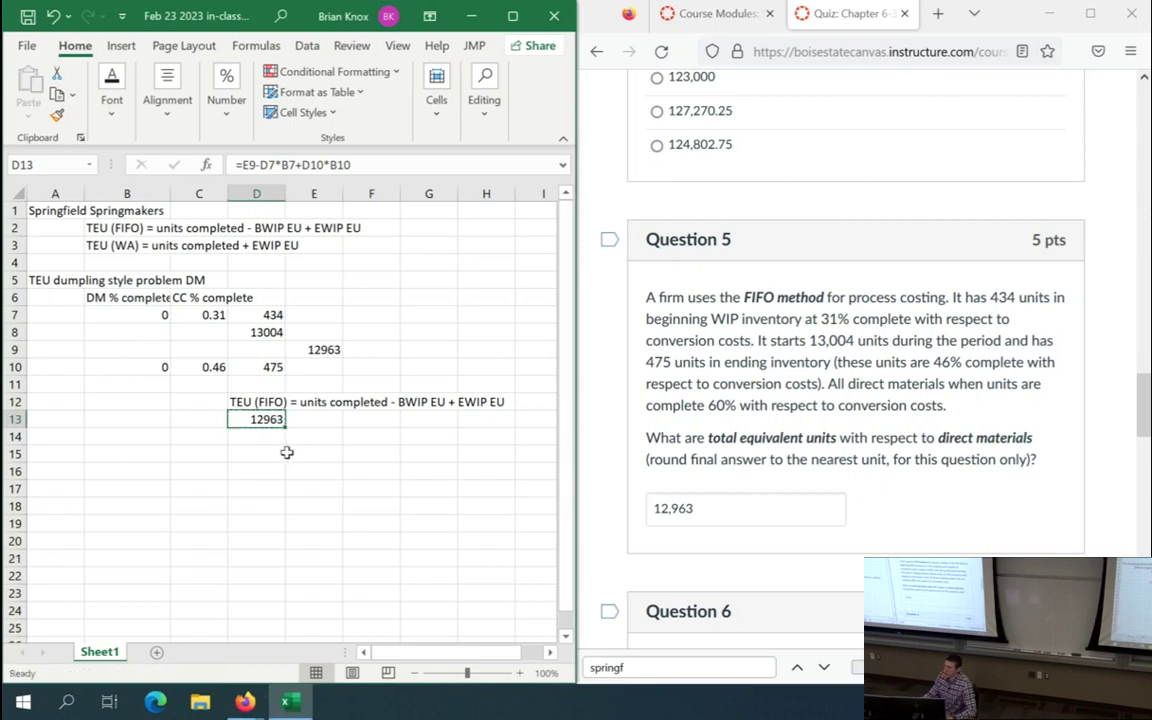
# - Enter the note "what if for CC?" in B14
pyautogui.click(90, 443)
pyautogui.press('Left')
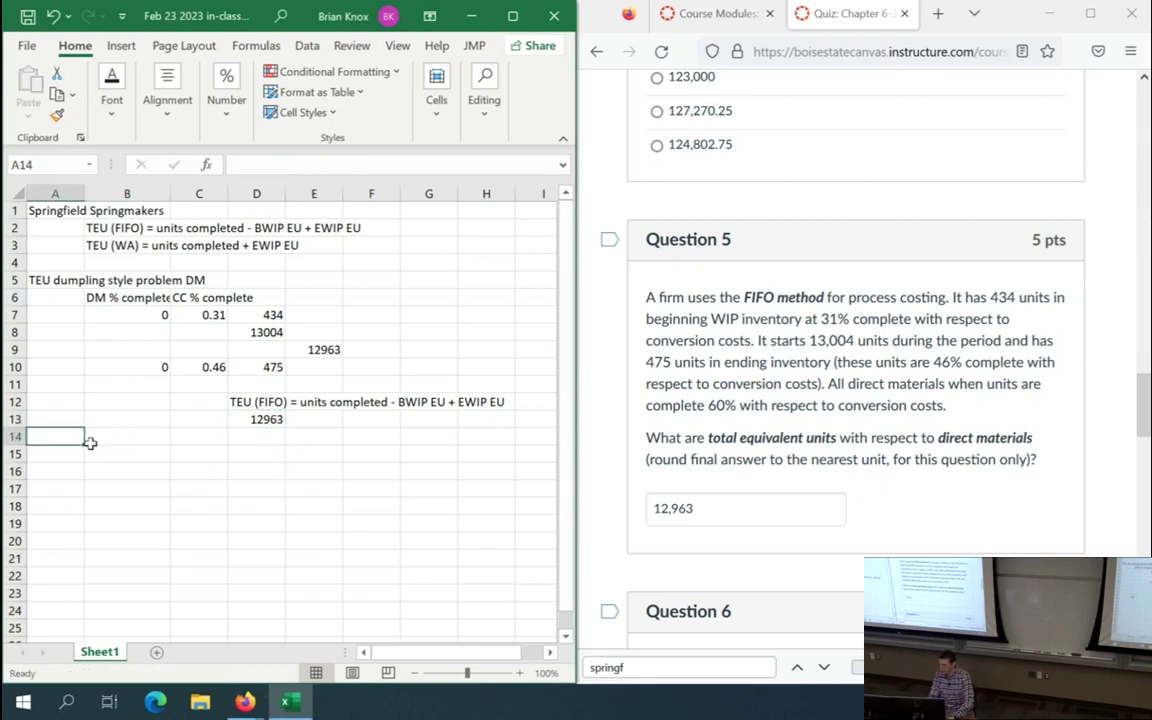
pyautogui.click(90, 446)
pyautogui.write('what if for CC')
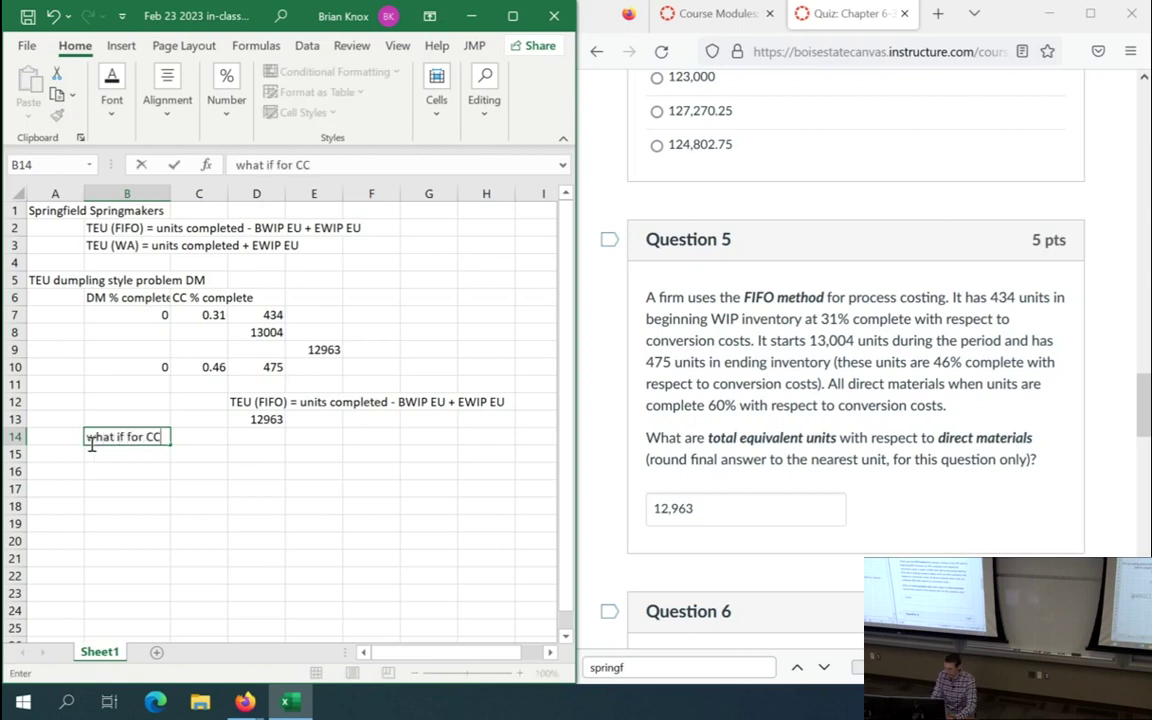
pyautogui.press('Return')
pyautogui.press('Up')
pyautogui.press('F2')
pyautogui.write('?')
pyautogui.press('Return')
# - Copy the "TEU (FIFO) = units completed - BWIP EU + EWIP EU" text from D12 to D15
pyautogui.press('Right')
pyautogui.press('Right')
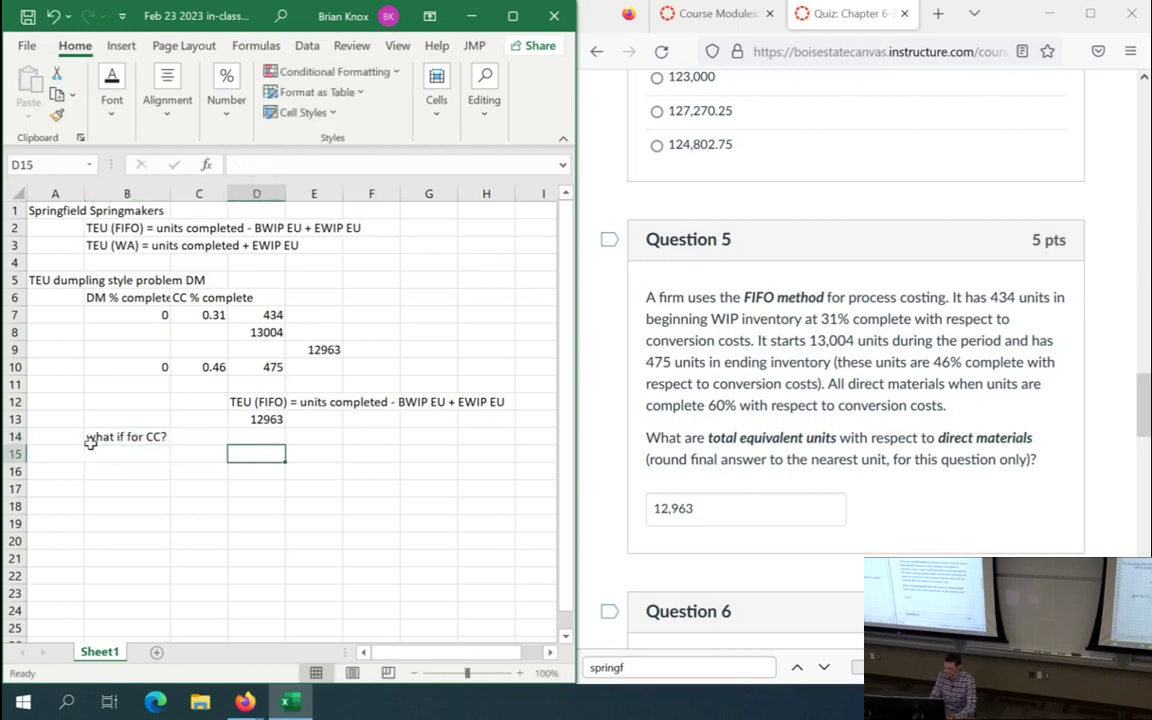
pyautogui.press('Up')
pyautogui.press('Up')
pyautogui.press('Up')
pyautogui.hotkey('ctrl', 'c')
pyautogui.press('Down')
pyautogui.press('Down')
pyautogui.press('Down')
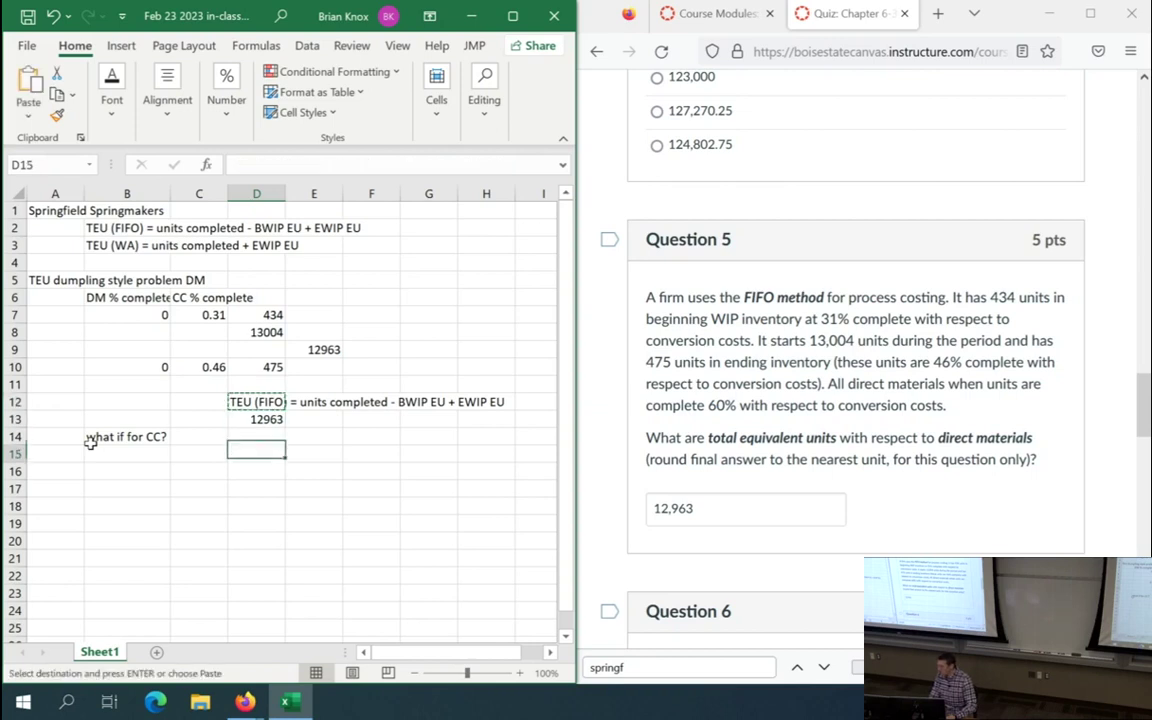
pyautogui.hotkey('ctrl', 'v')
pyautogui.press('Down')
pyautogui.press('Escape')
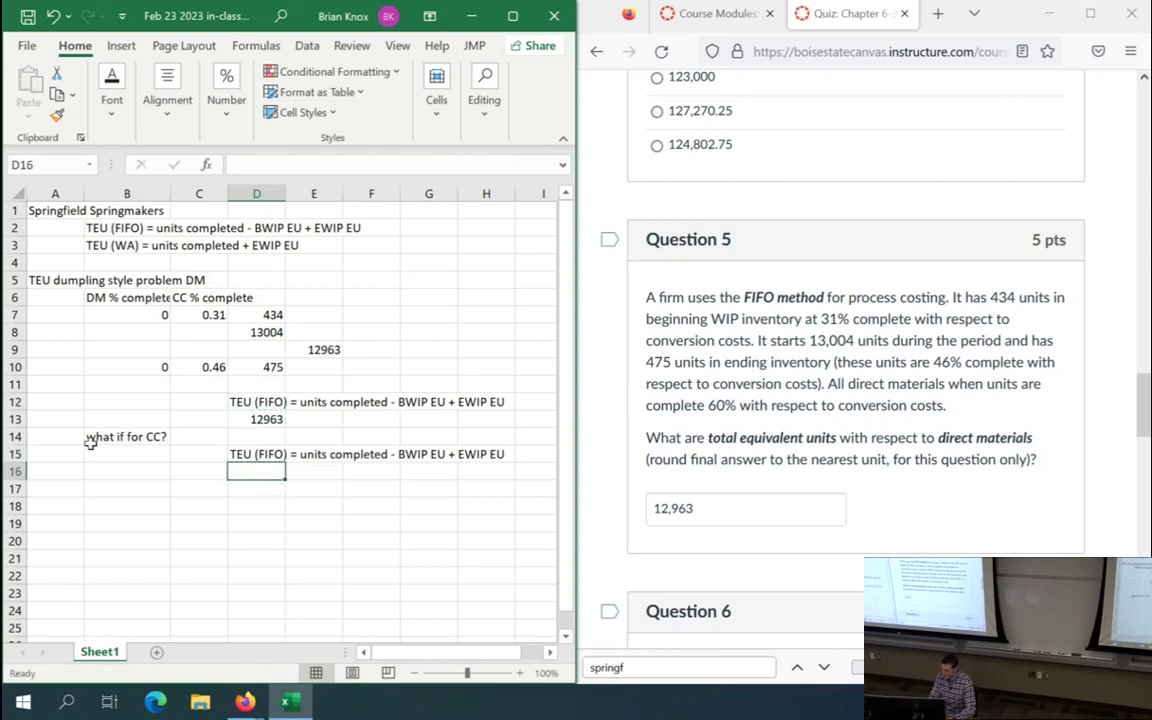
# - Subtract the beginning WIP's conversion-cost equivalent units from the units completed in D16 with =E9-D7*C7
pyautogui.write('=')
pyautogui.click(314, 347)
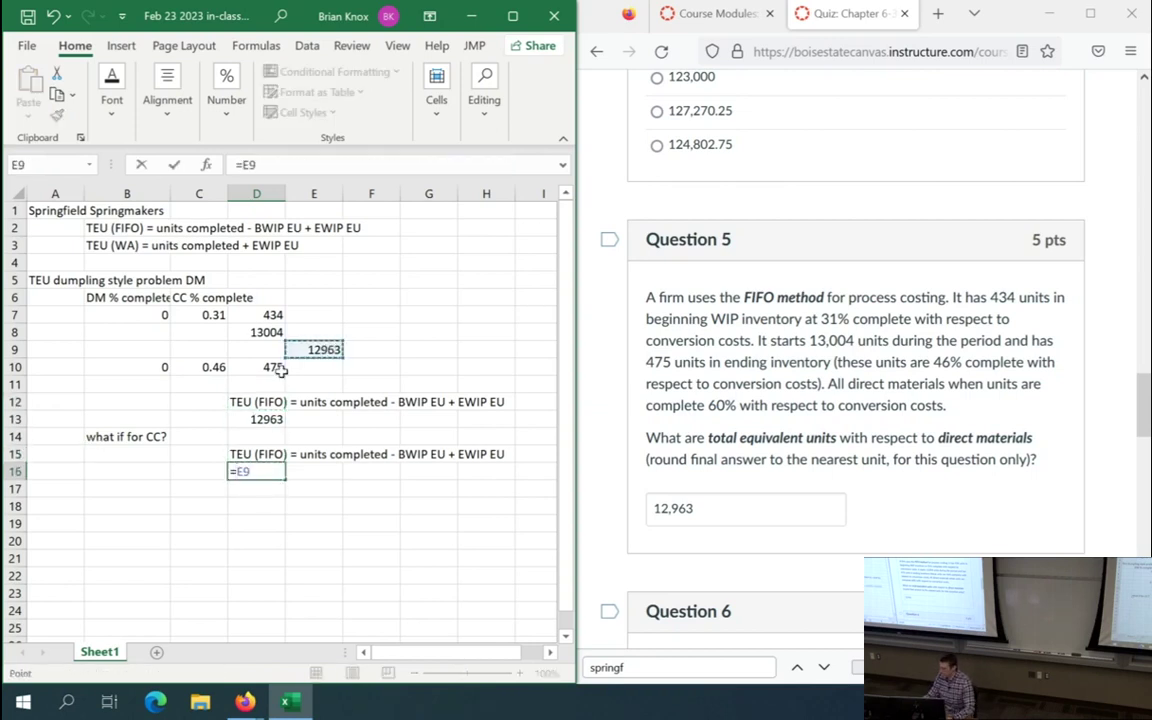
pyautogui.write('-')
pyautogui.click(268, 314)
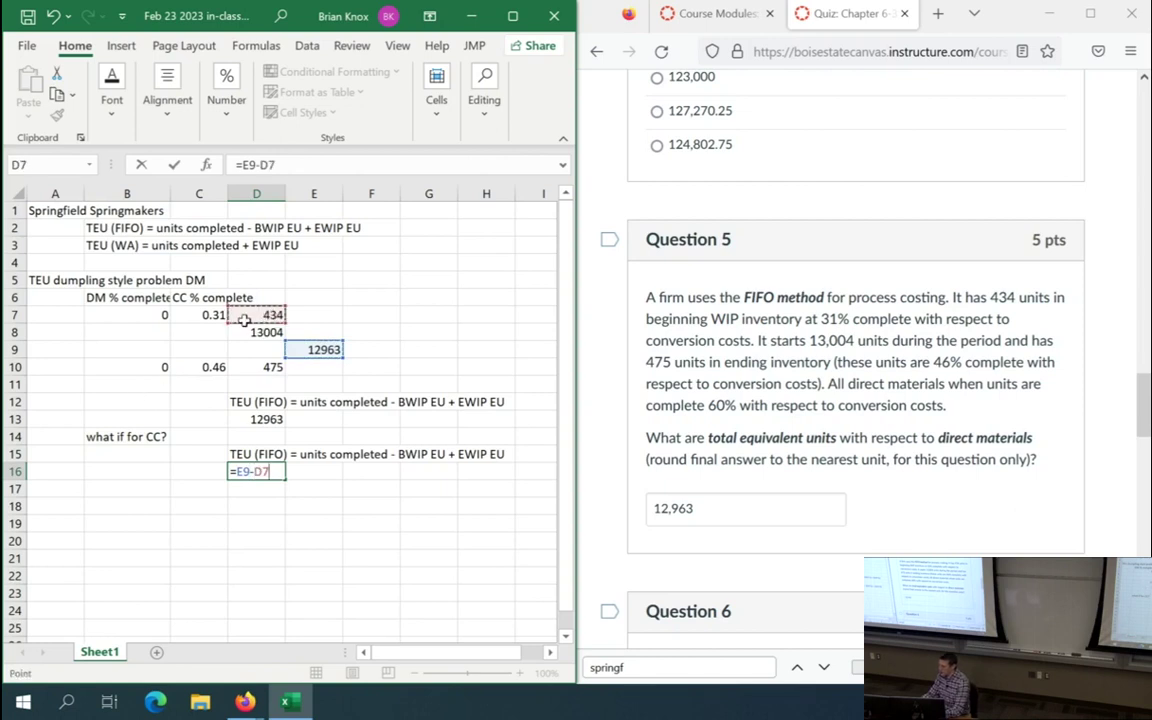
pyautogui.write('*')
pyautogui.click(198, 314)
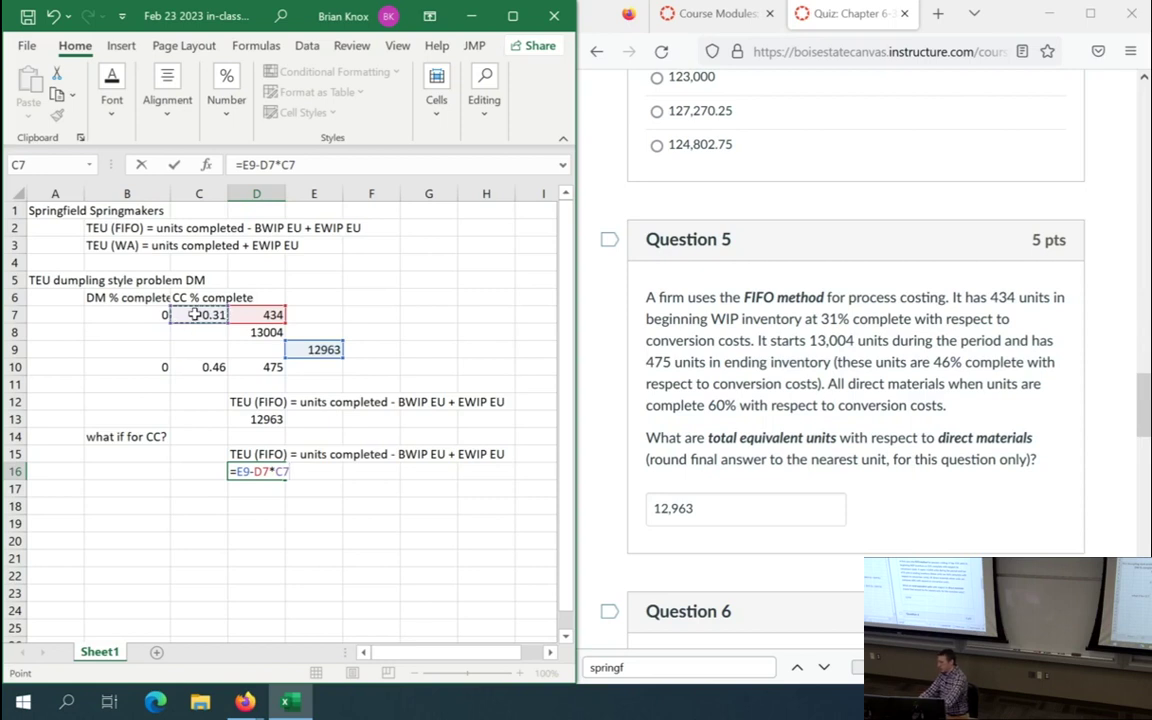
pyautogui.press('Return')
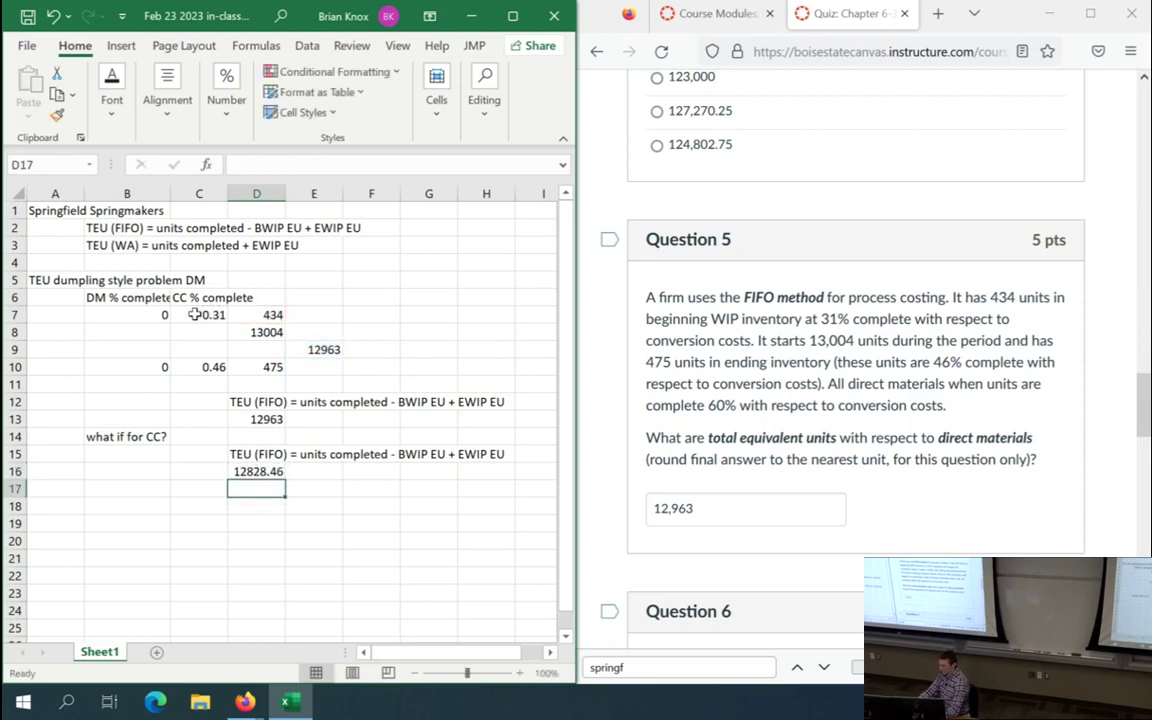
# - Add the ending WIP's conversion-cost equivalent units to D16, extending the formula to =E9-D7*C7+D10*C10
pyautogui.click(269, 477)
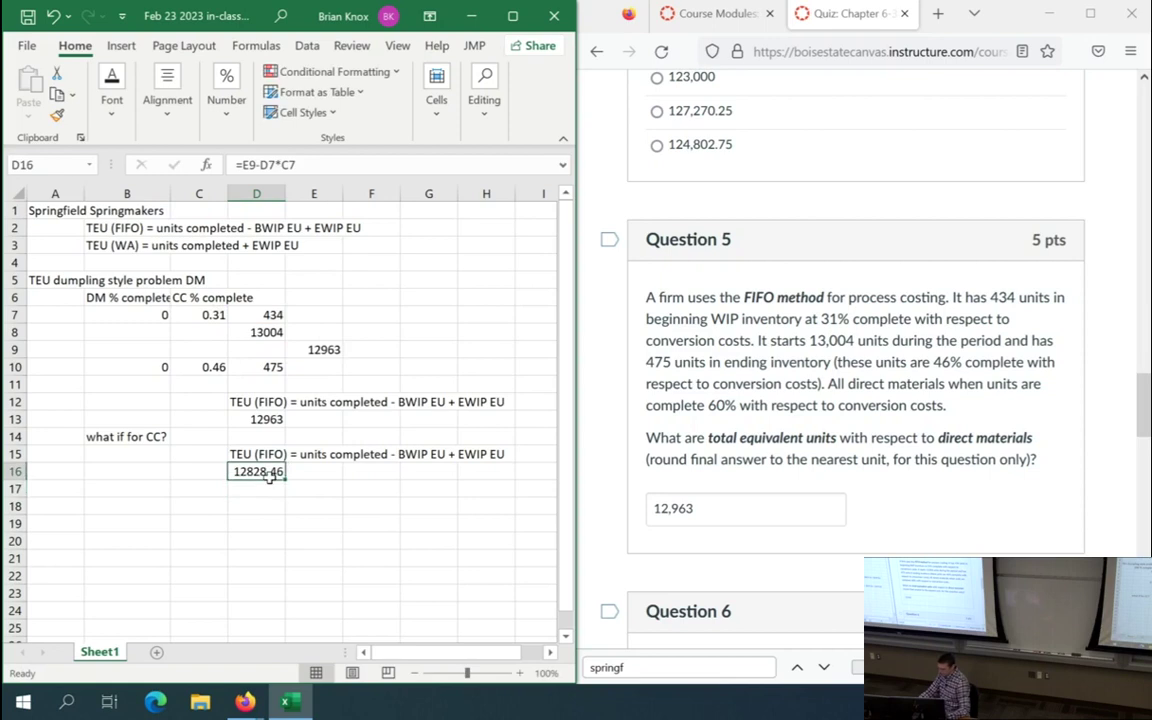
pyautogui.press('F2')
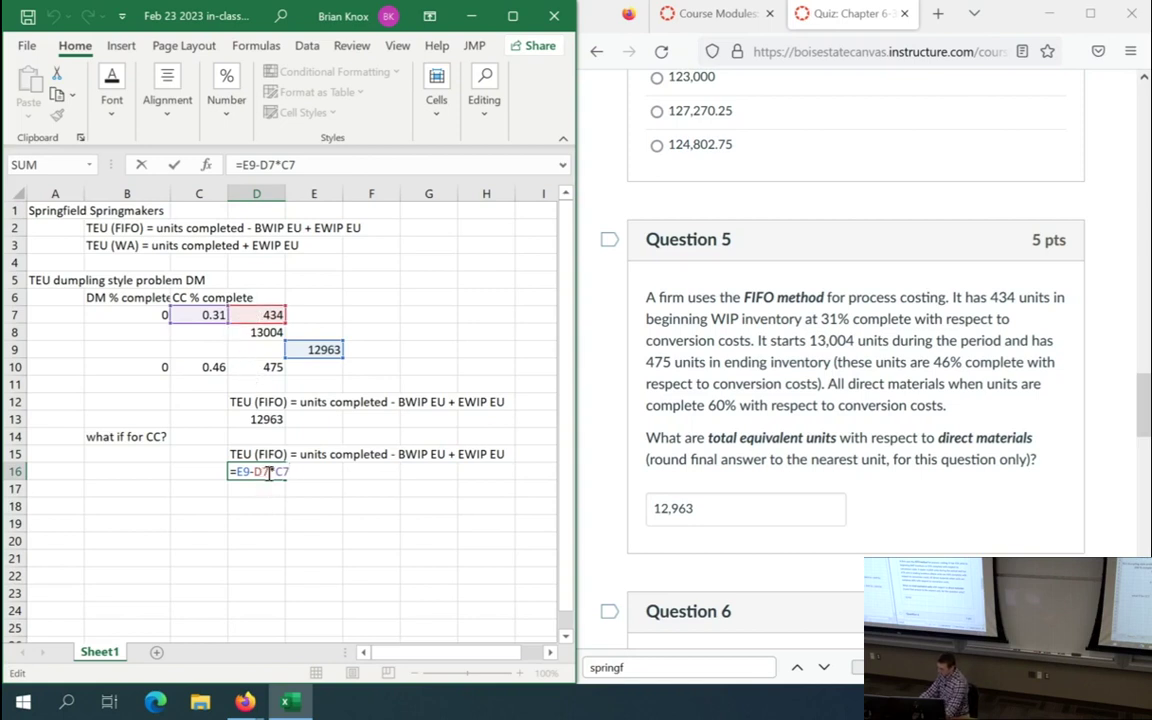
pyautogui.write('+')
pyautogui.click(237, 364)
pyautogui.write('*')
pyautogui.click(213, 368)
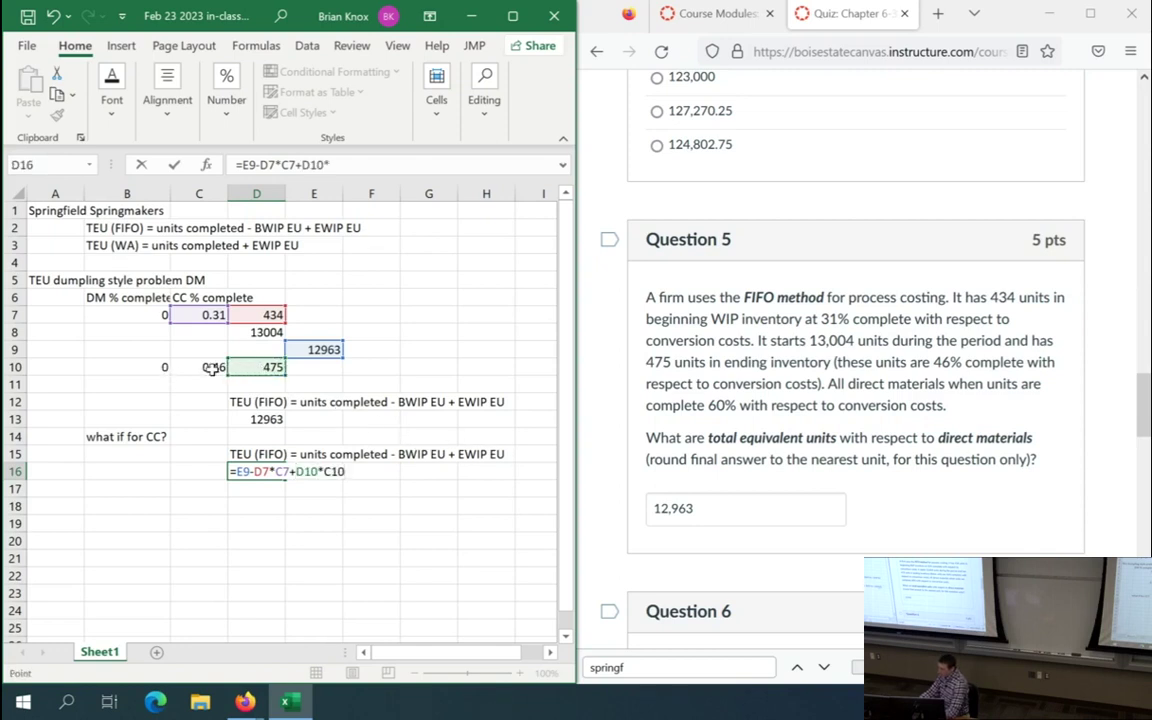
pyautogui.press('Return')
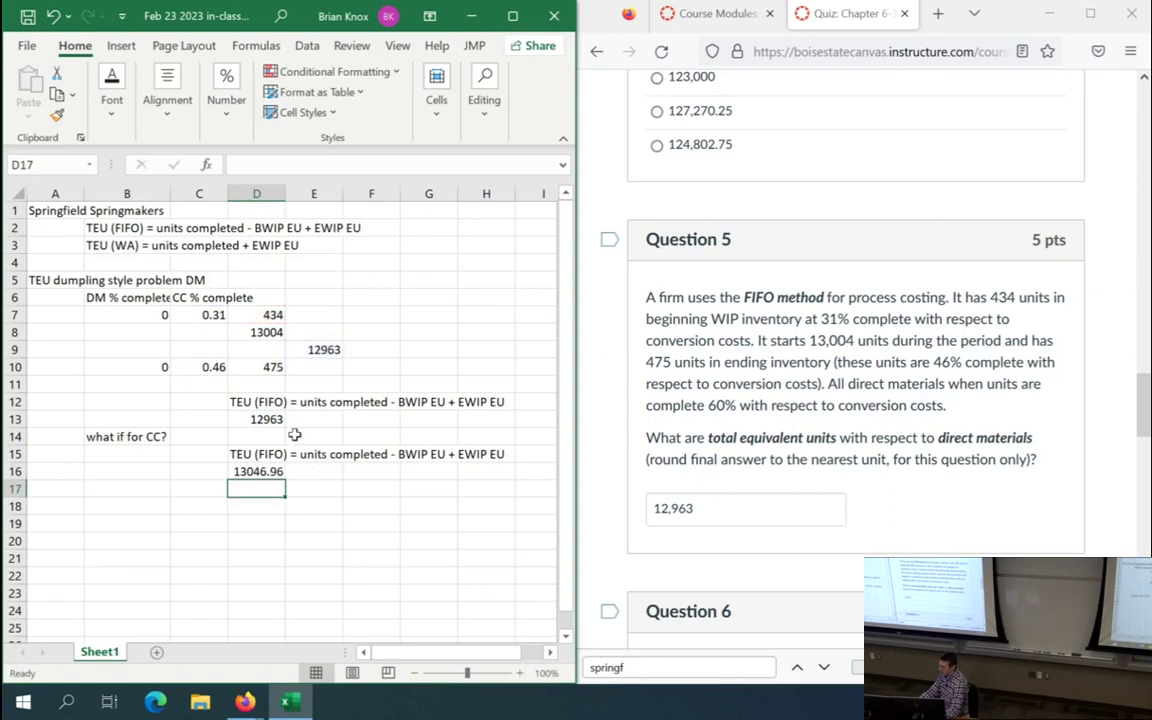
# - Label the D16 result "TEU (CC)" in E16
pyautogui.press('Up')
pyautogui.hotkey('ctrl', 'c')
pyautogui.press('Down')
pyautogui.press('Up')
pyautogui.press('Right')
pyautogui.write('TEU (C')
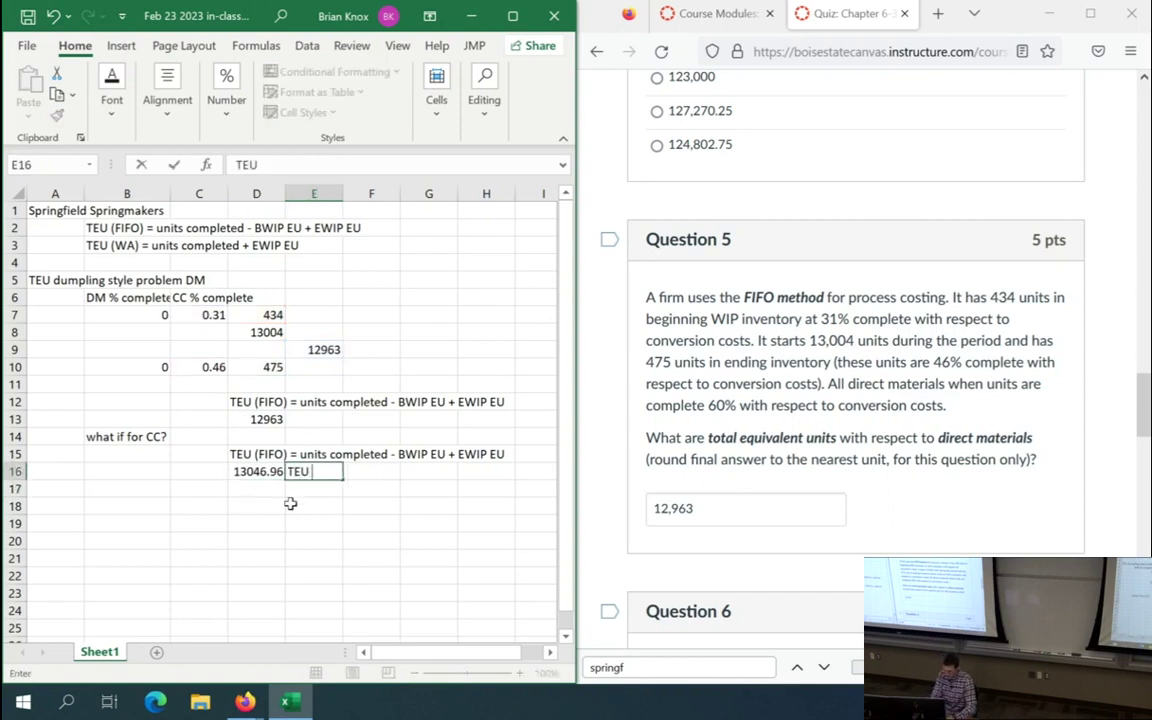
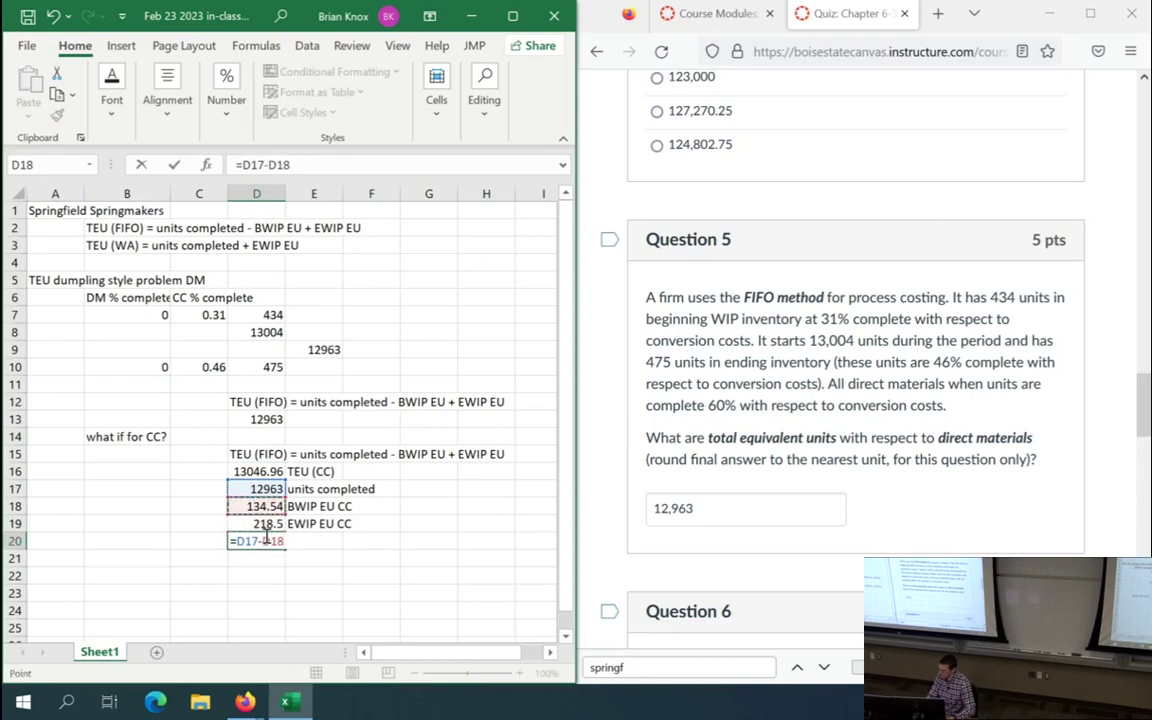
# - Cross-check the conversion-cost equivalent units in D20 with =D17-D18+D19, and review the inputs in B7:E10 and the formula text in D15
pyautogui.press('Return')
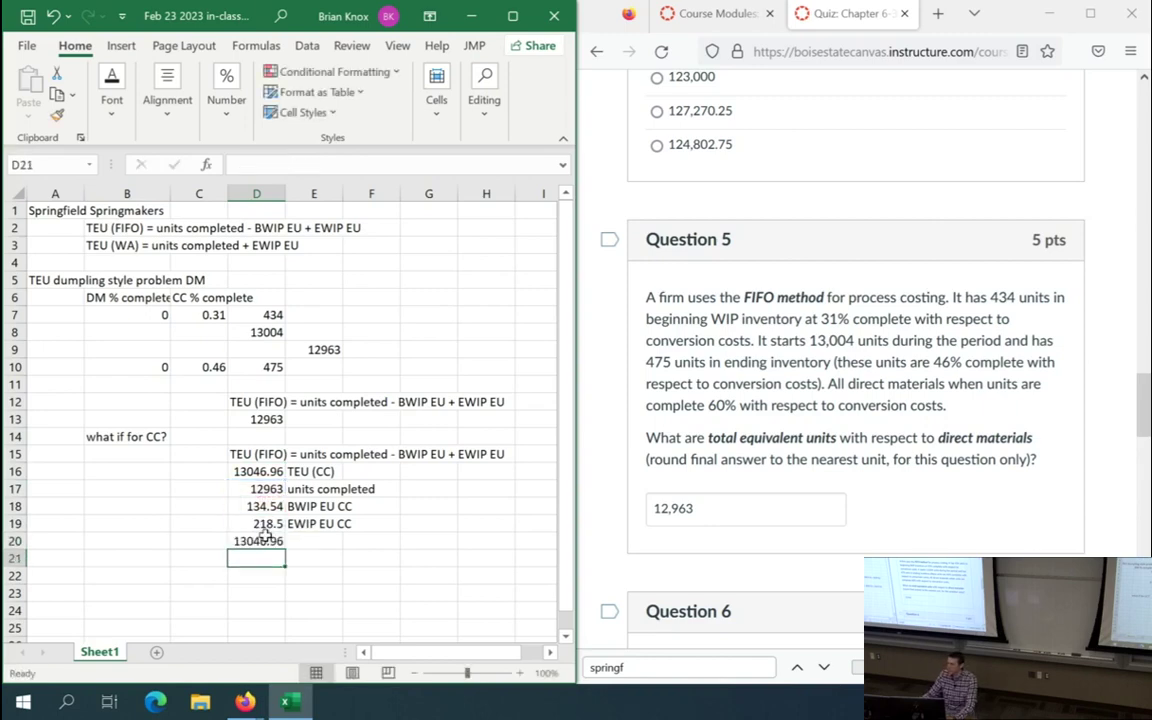
pyautogui.click(261, 542)
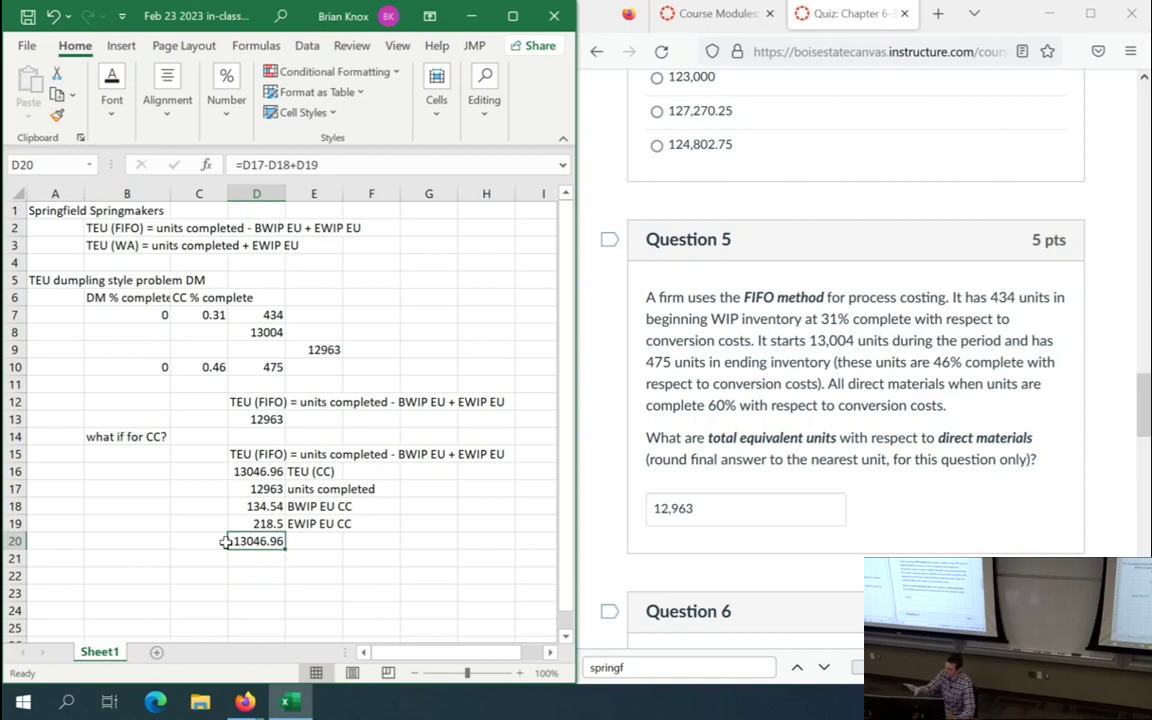
pyautogui.moveTo(140, 315); pyautogui.dragTo(332, 367)
pyautogui.click(330, 367)
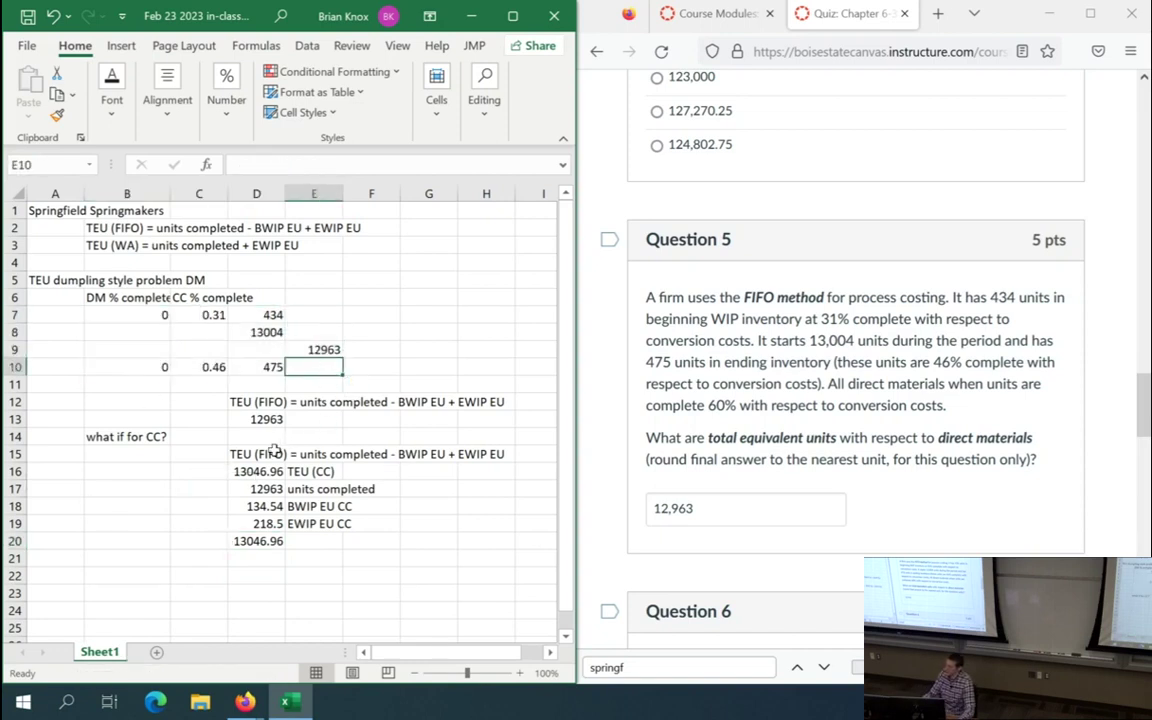
pyautogui.click(270, 455)
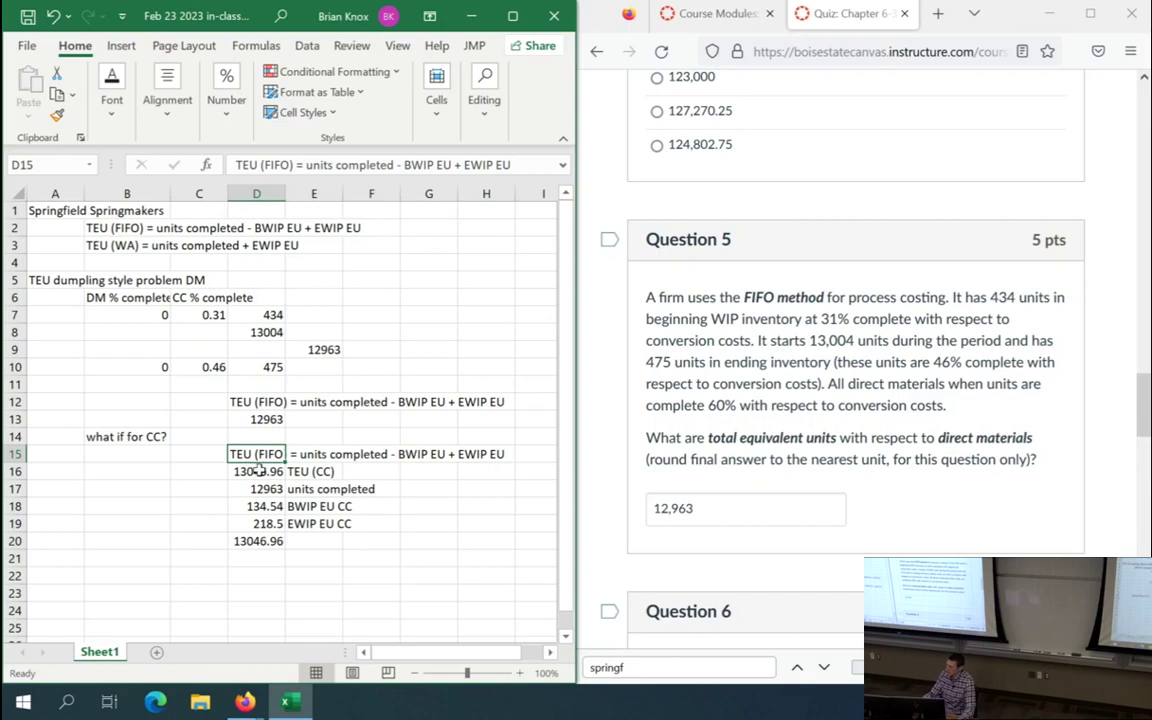
# - Compare the direct-materials formula in D13 with the conversion-cost formula in D16, checking which completion percentages each one references
pyautogui.click(258, 471)
pyautogui.doubleClick(258, 471)
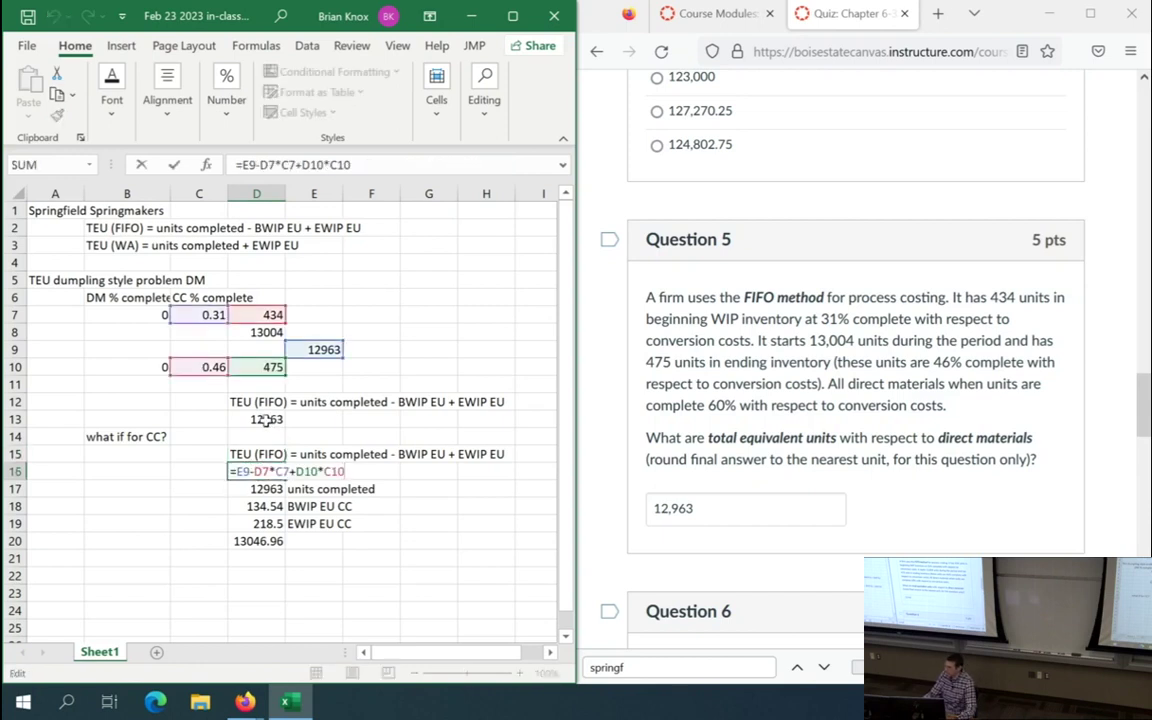
pyautogui.click(265, 419)
pyautogui.doubleClick(265, 419)
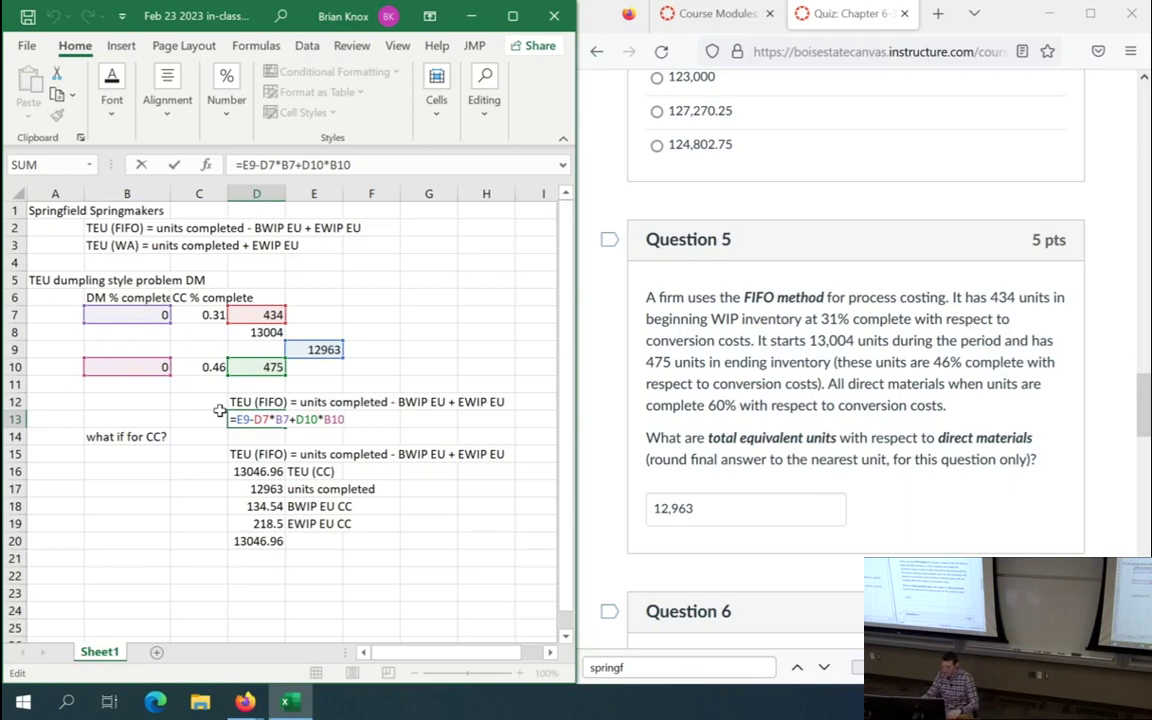
pyautogui.press('Return')
pyautogui.press('Up')
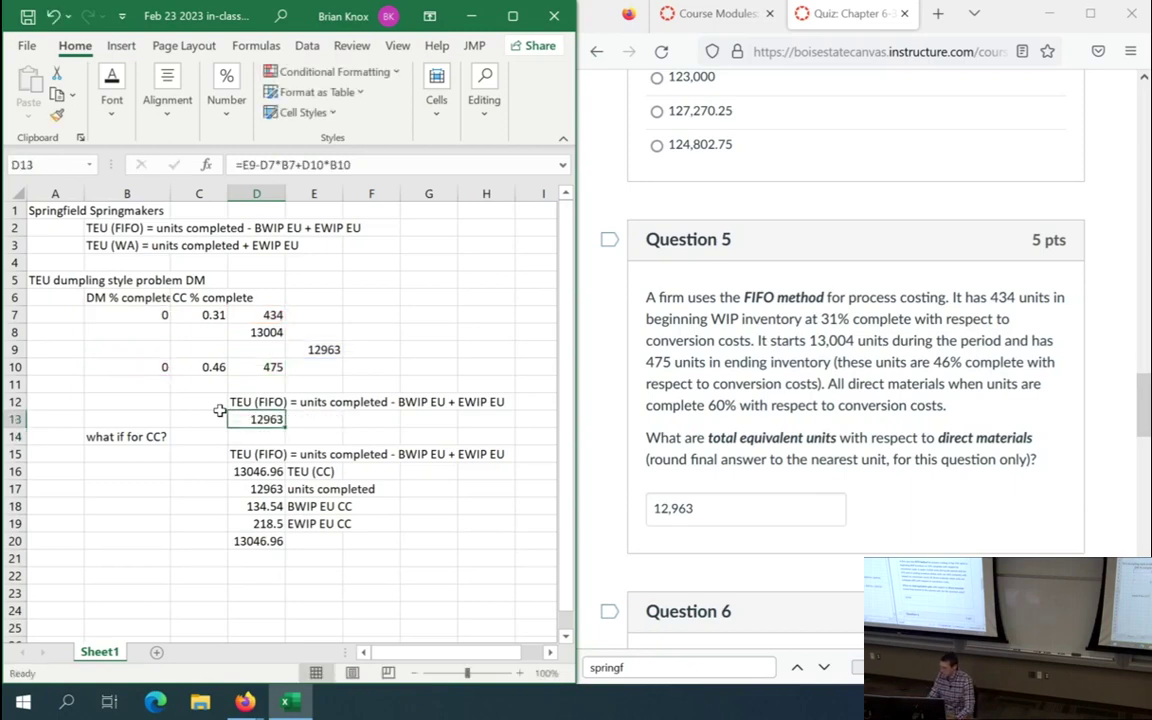
pyautogui.keyDown('ctrl'); pyautogui.click(254, 471); pyautogui.keyUp('ctrl')
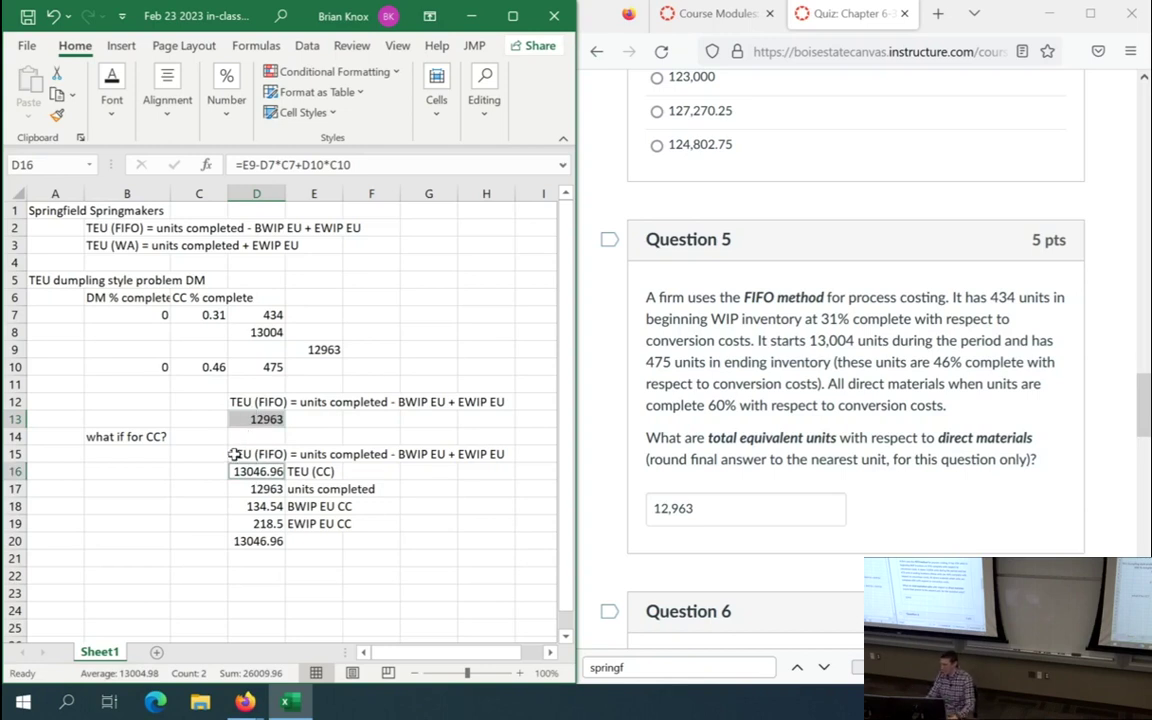
pyautogui.press('Return')
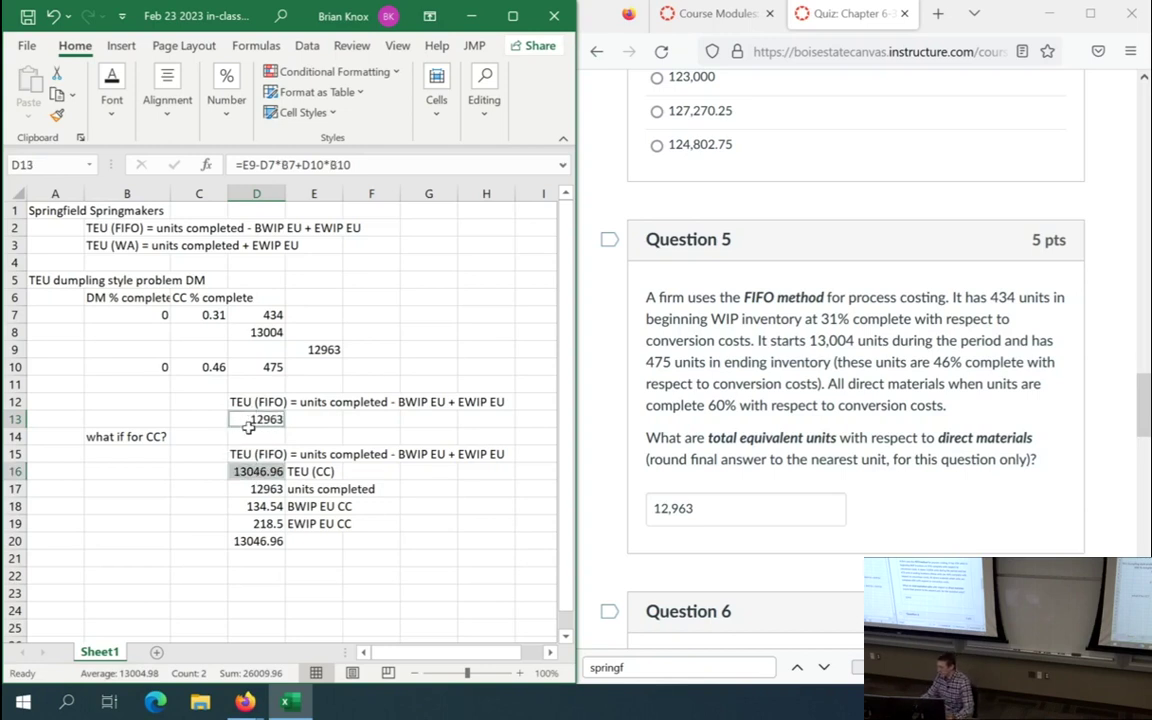
pyautogui.doubleClick(250, 419)
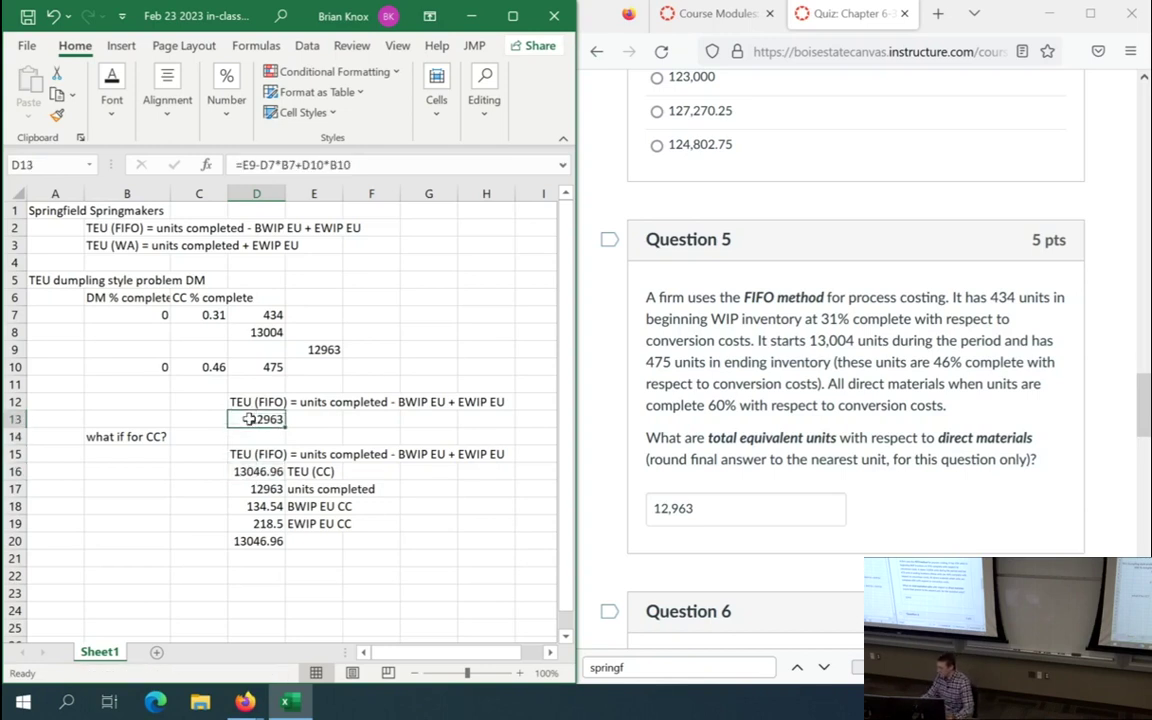
pyautogui.click(262, 472)
pyautogui.doubleClick(262, 472)
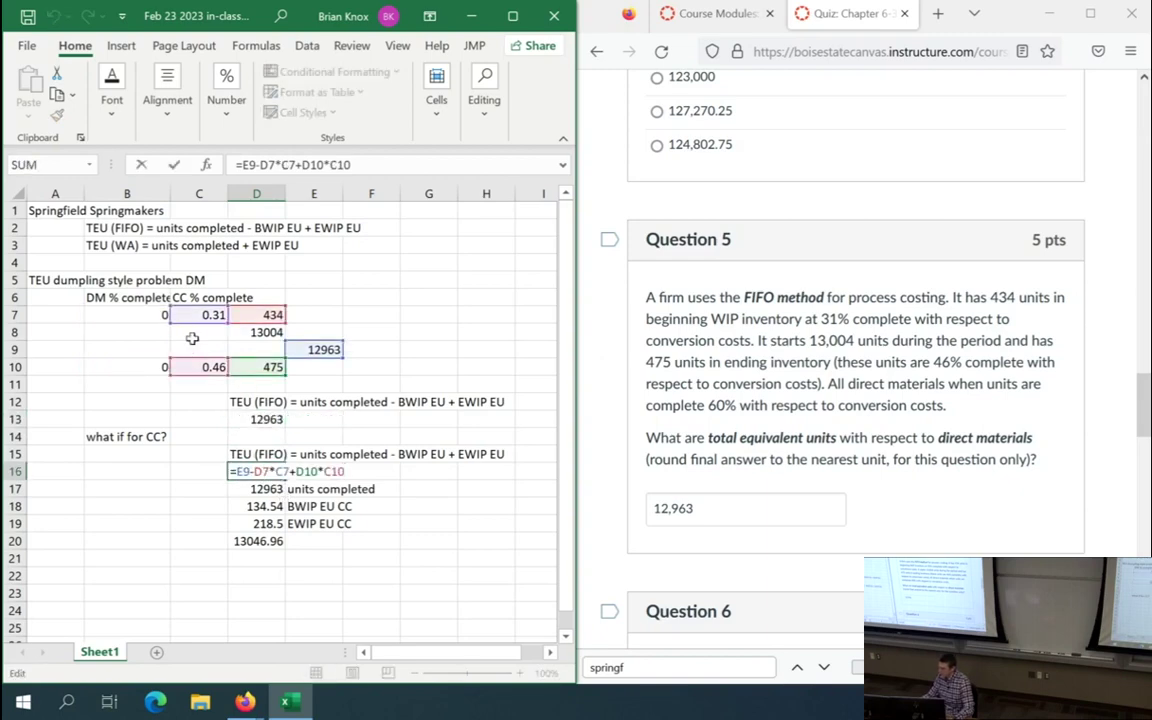
pyautogui.press('Escape')
pyautogui.doubleClick(254, 415)
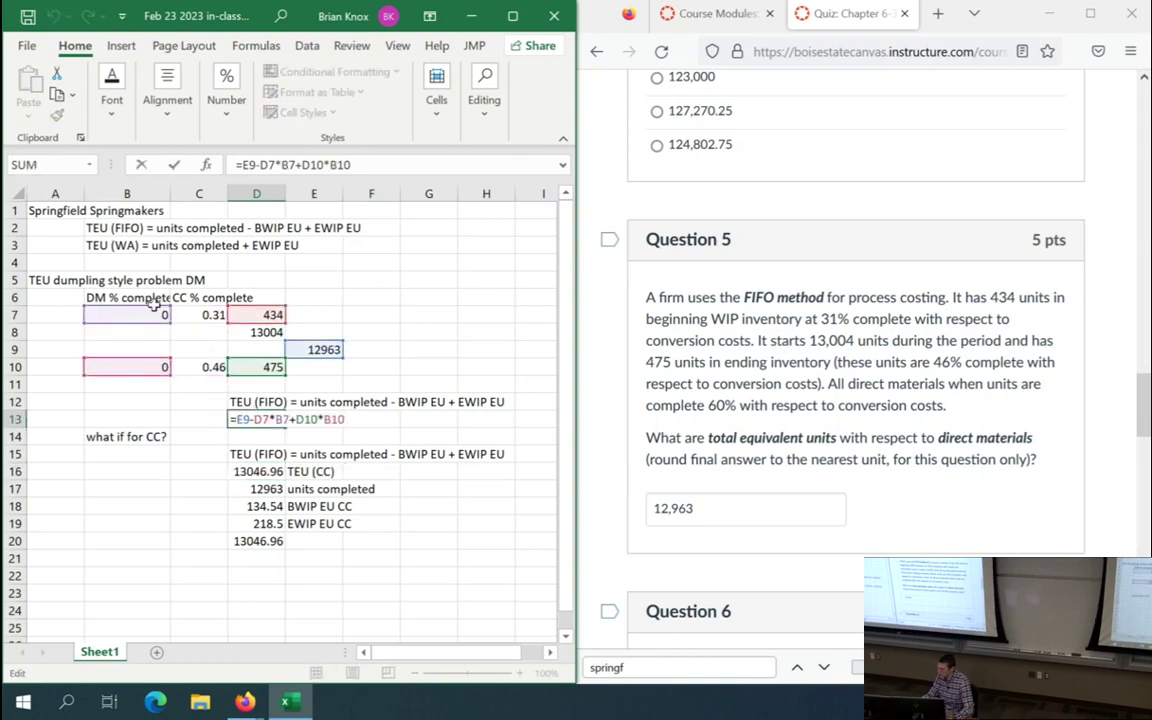
pyautogui.press('Return')
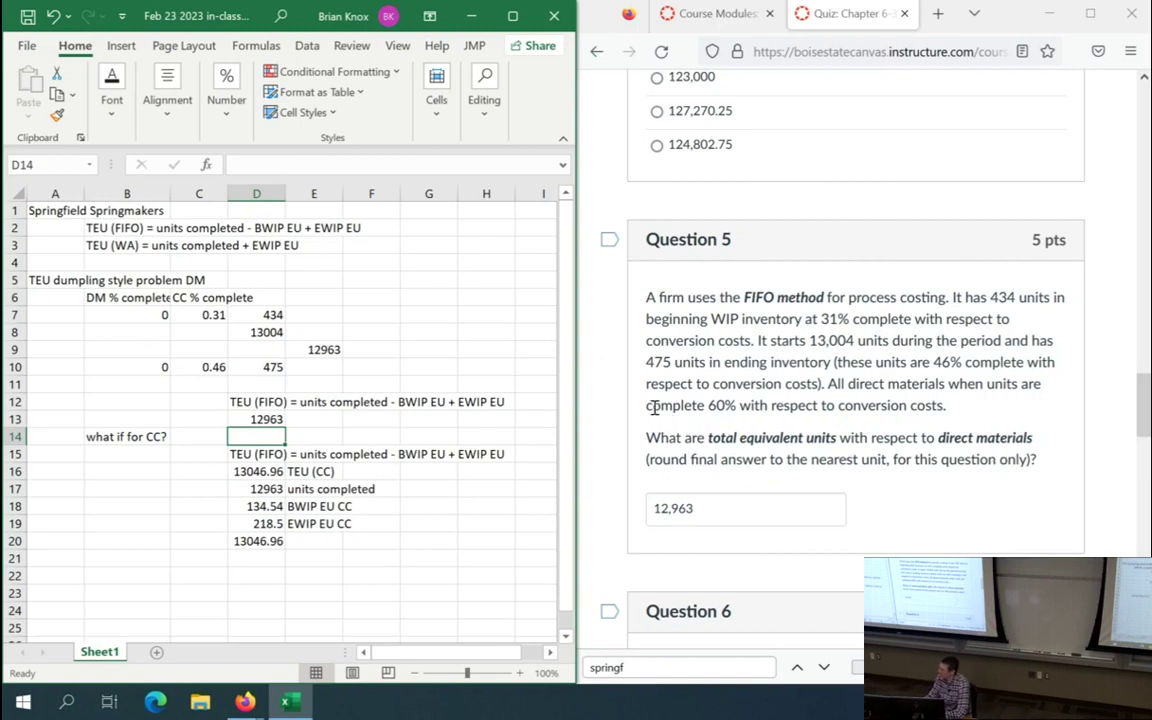
# - Reread in Question 5 the condition that direct materials are added when units are 60% complete
pyautogui.moveTo(646, 405); pyautogui.dragTo(735, 408)
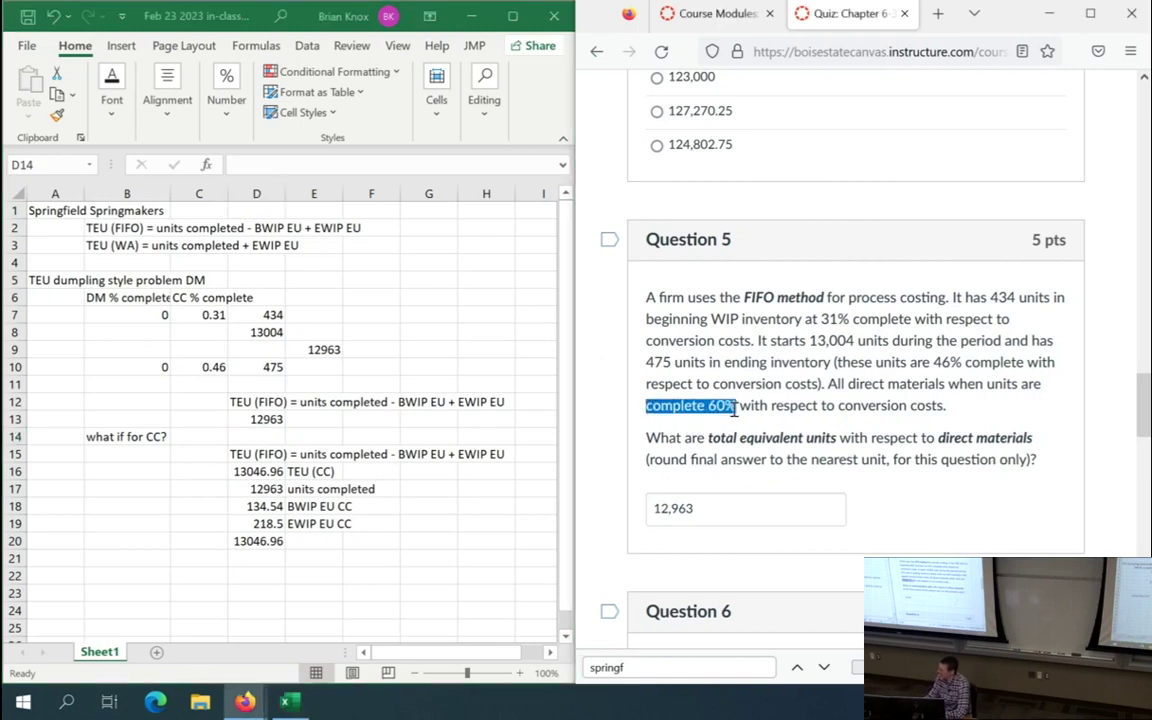
pyautogui.click(690, 436)
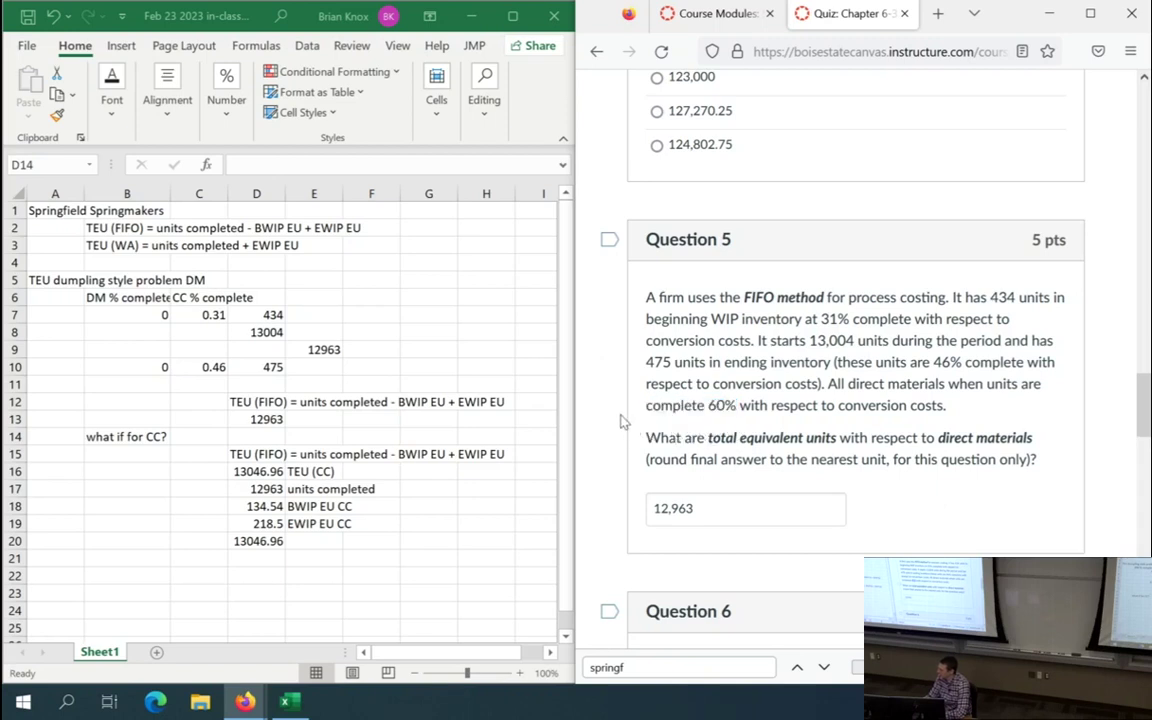
pyautogui.moveTo(647, 408); pyautogui.dragTo(736, 406)
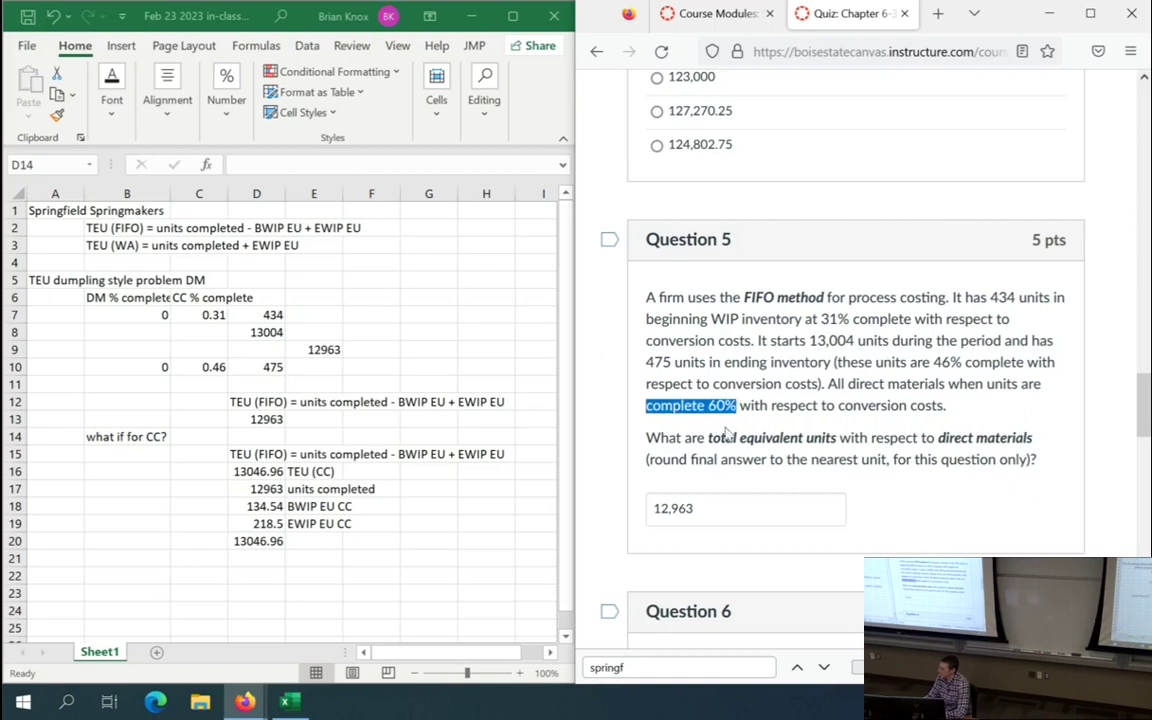
pyautogui.click(631, 416)
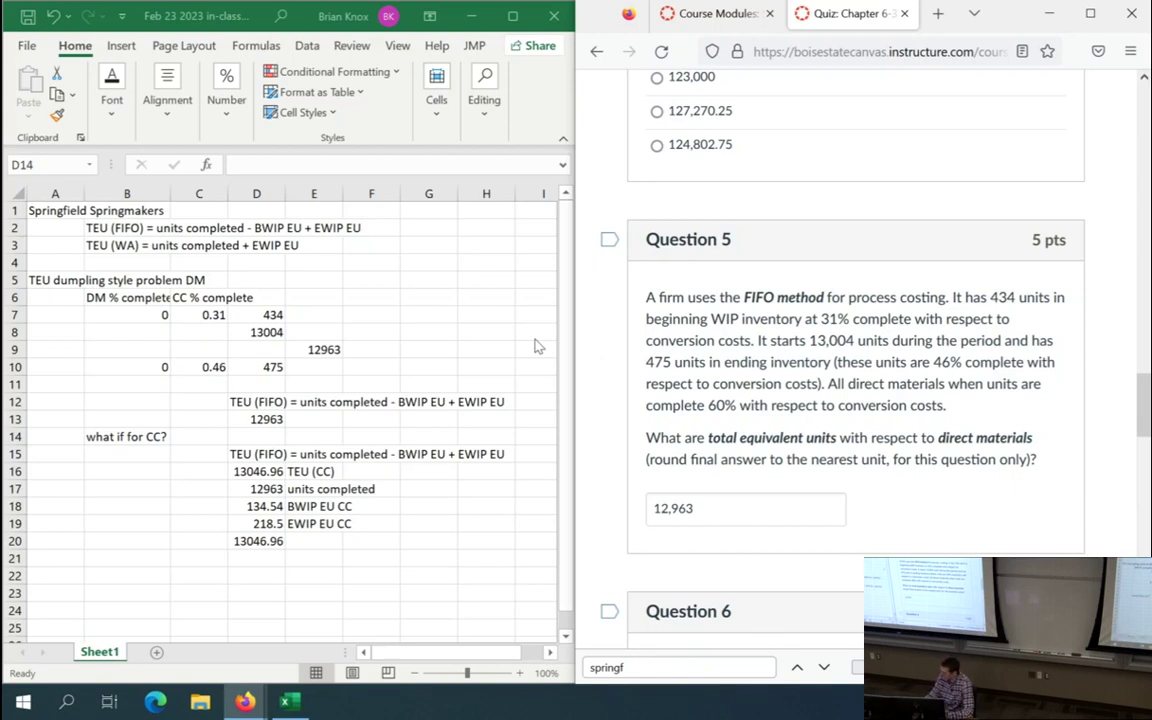
# - Go to Question 6 and read its FIFO method statement, monthly cost data, total equivalent units and the direct materials rate asked for
pyautogui.scroll(-2, 1092, 362)
pyautogui.scroll(-8, 1092, 365)
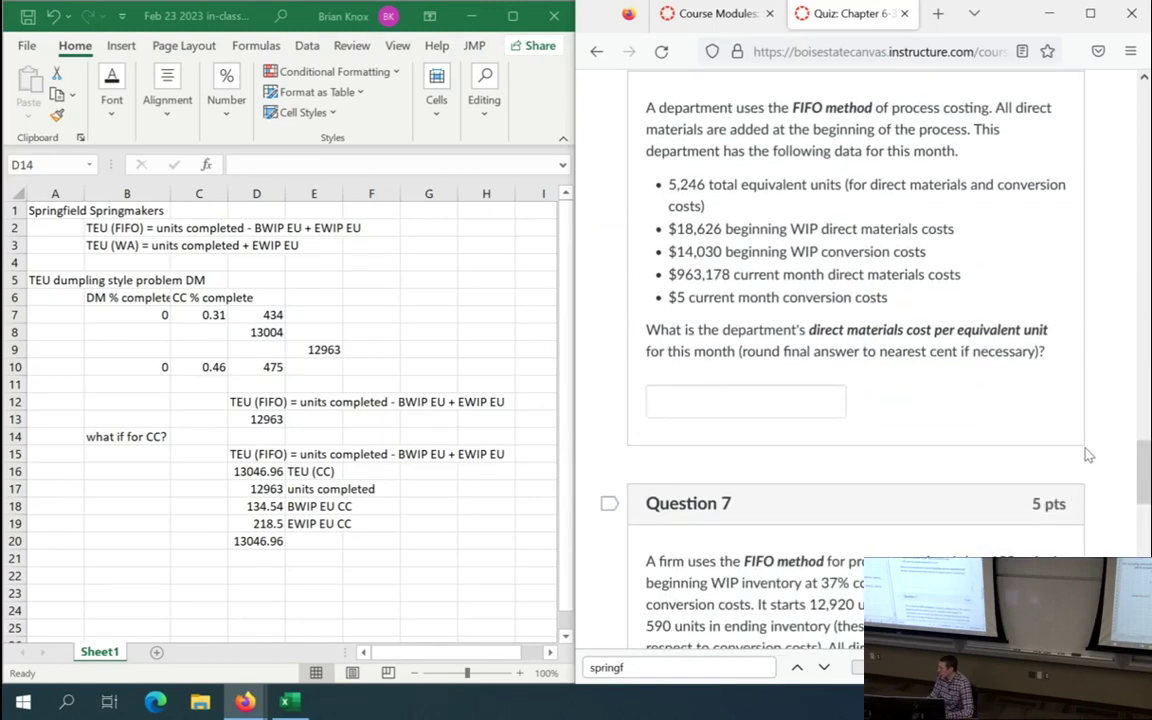
pyautogui.scroll(2, 1115, 458)
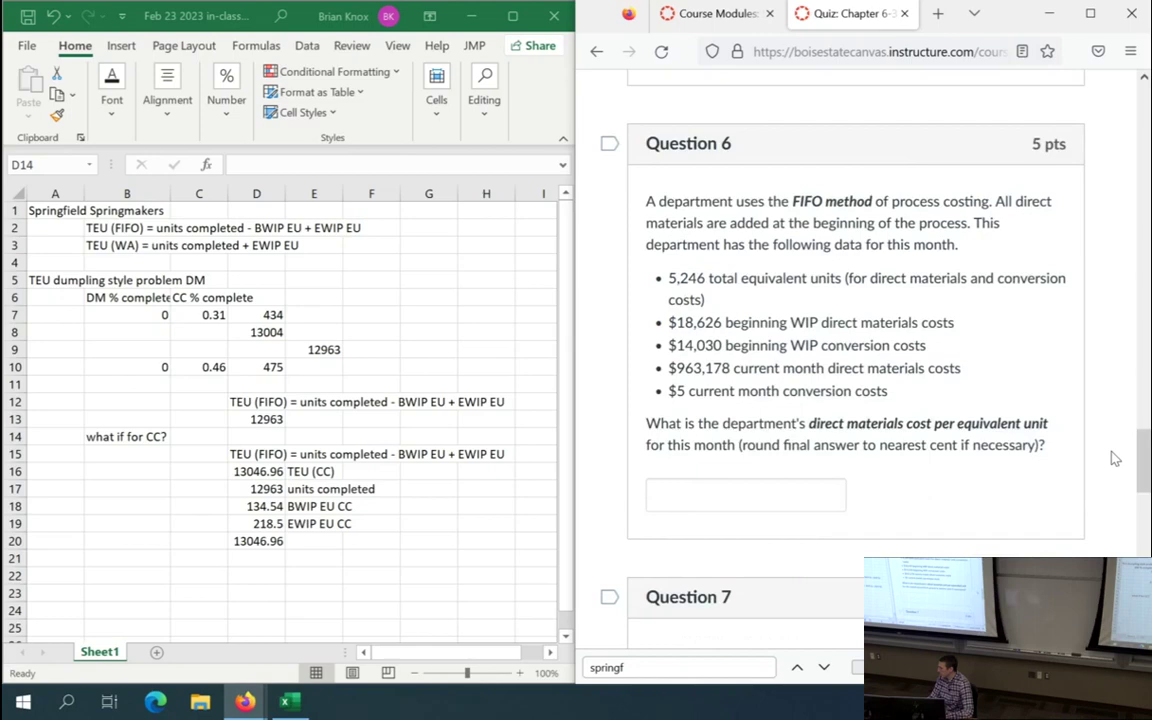
pyautogui.scroll(2, 1115, 458)
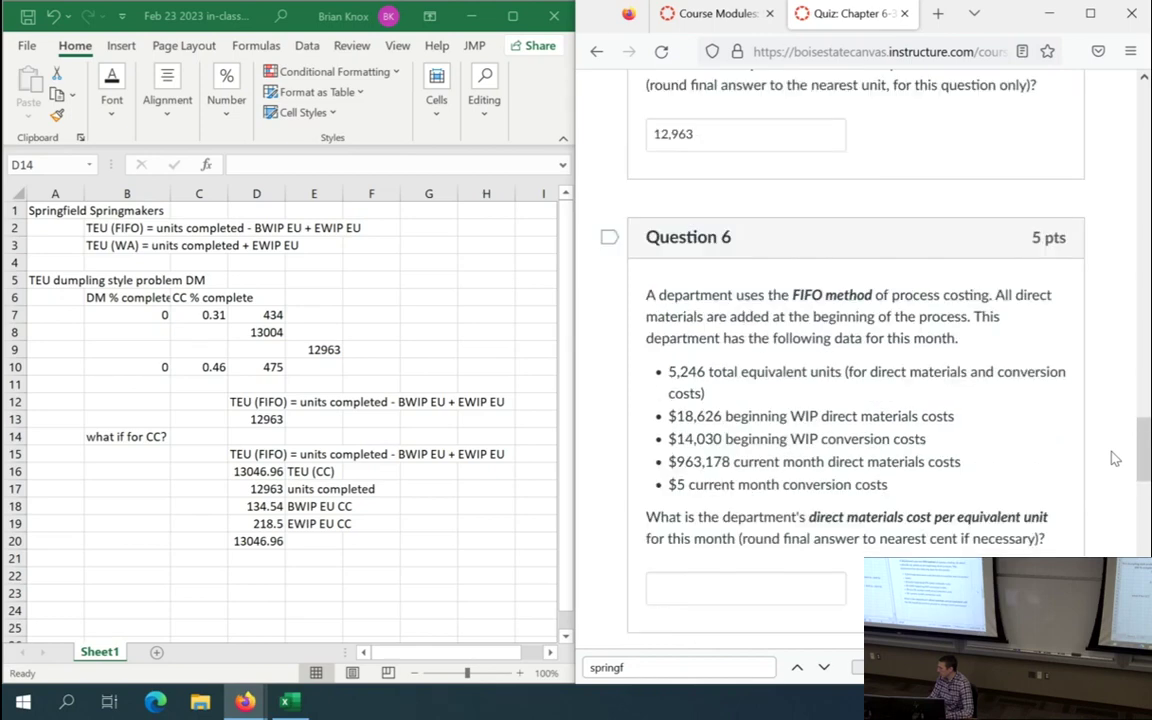
pyautogui.scroll(-2, 1115, 458)
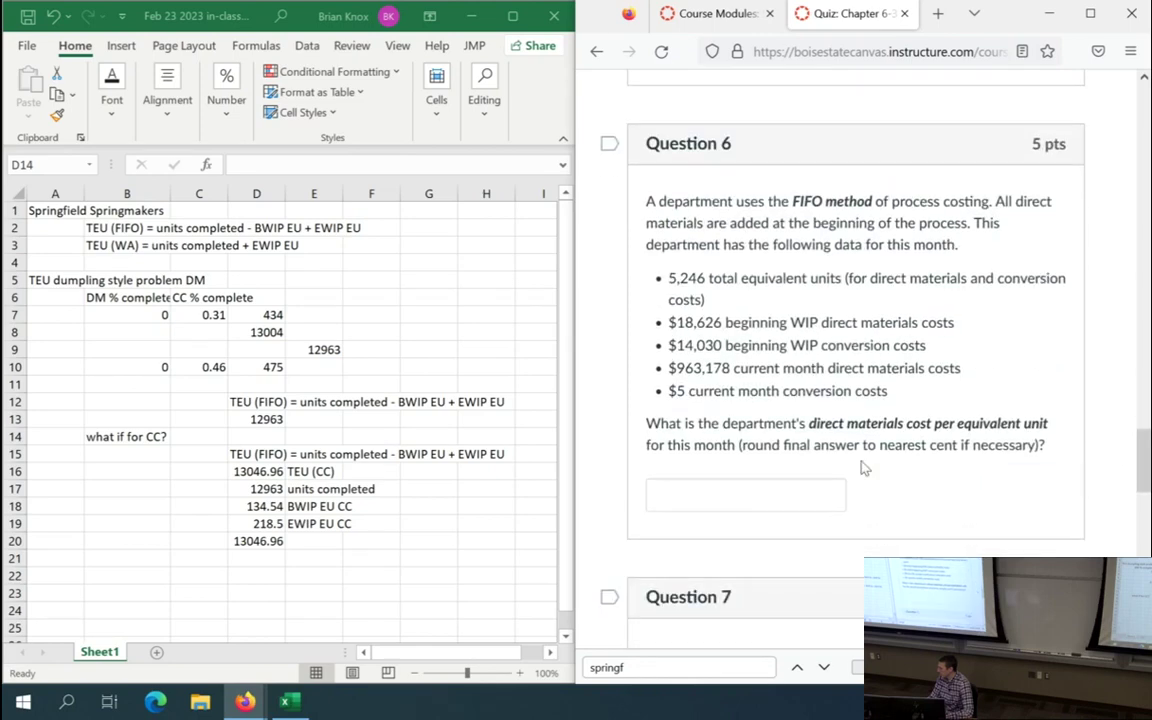
pyautogui.moveTo(677, 391); pyautogui.dragTo(926, 404)
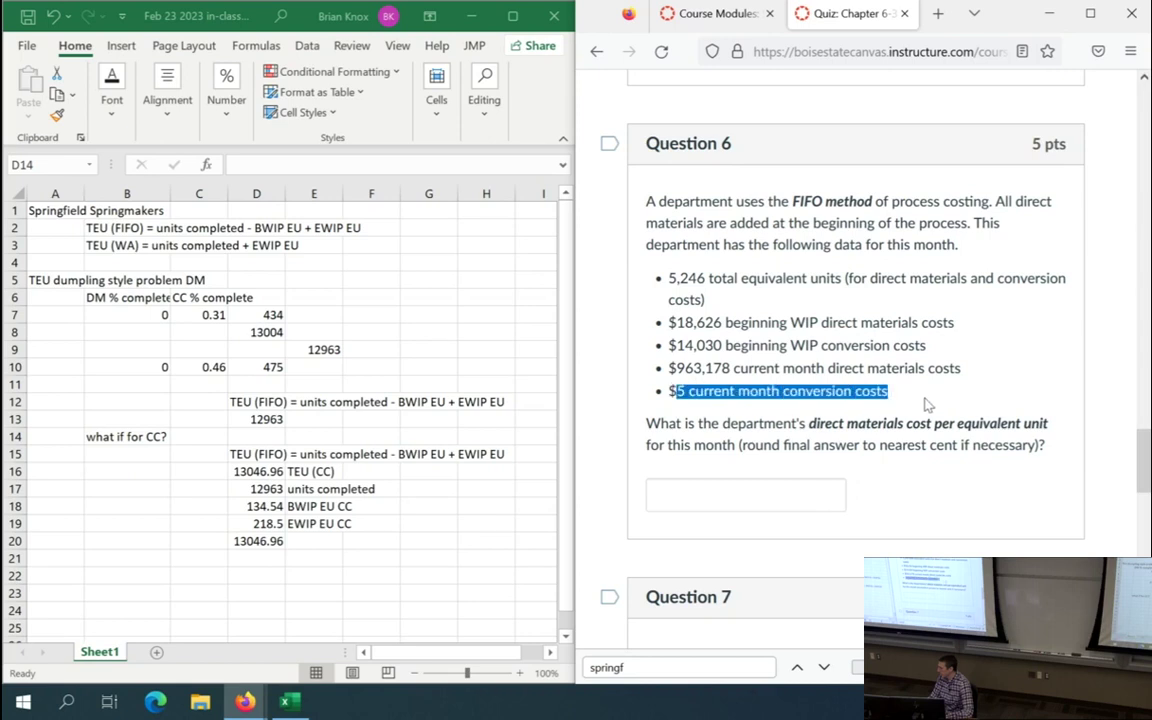
pyautogui.click(607, 408)
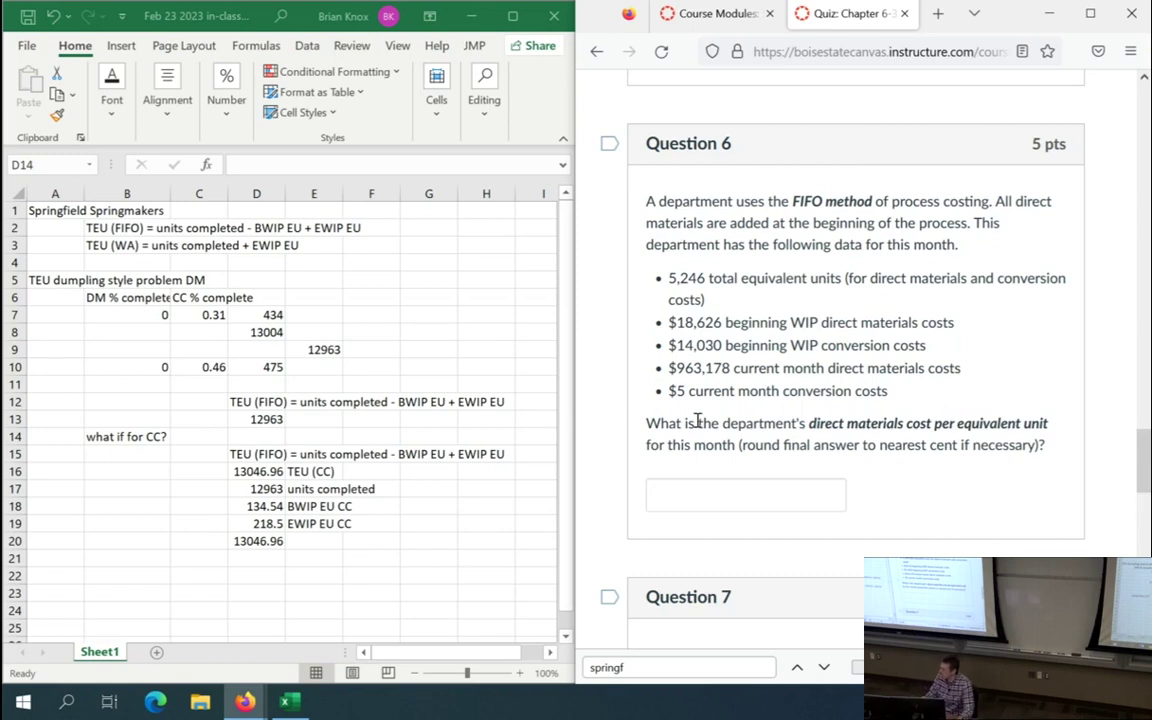
pyautogui.moveTo(806, 424); pyautogui.dragTo(752, 446)
pyautogui.click(769, 221)
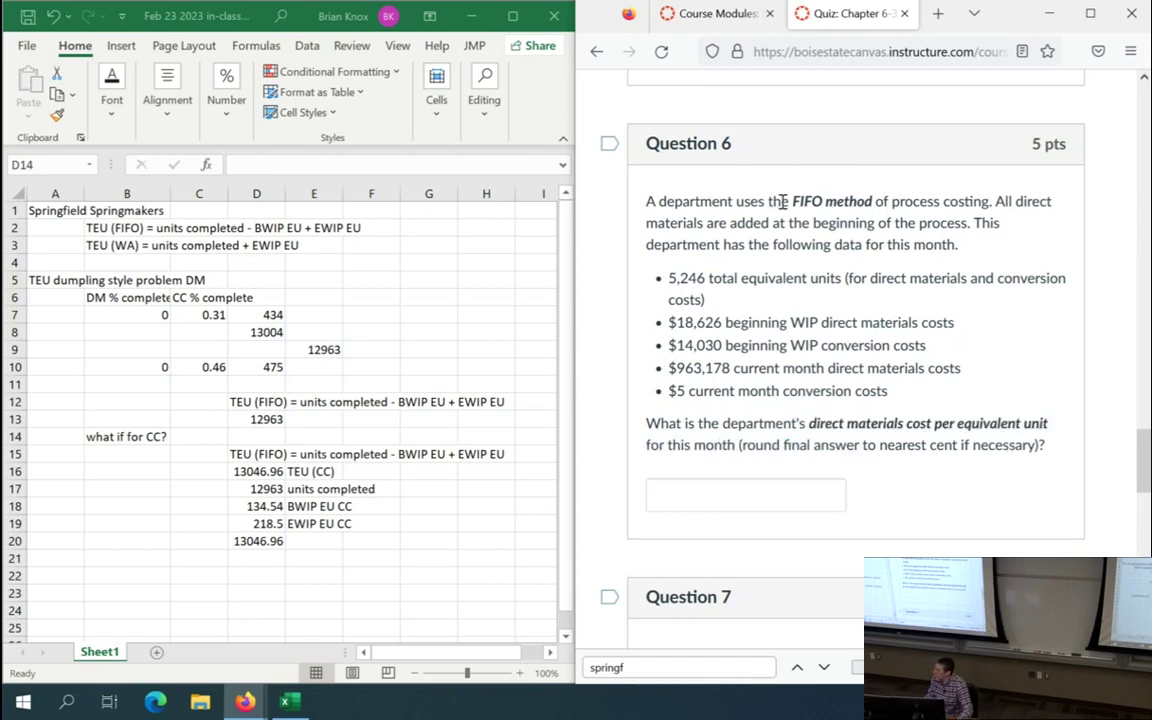
pyautogui.moveTo(784, 201); pyautogui.dragTo(873, 201)
pyautogui.click(917, 201)
pyautogui.moveTo(996, 201); pyautogui.dragTo(969, 226)
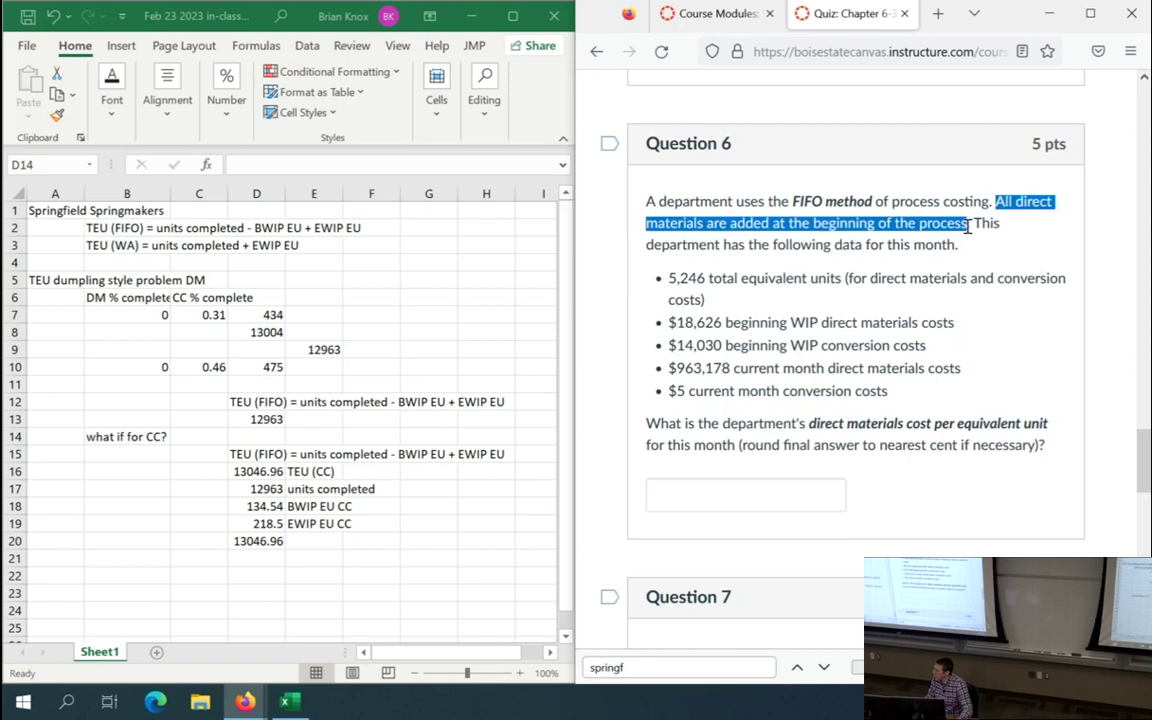
pyautogui.click(971, 225)
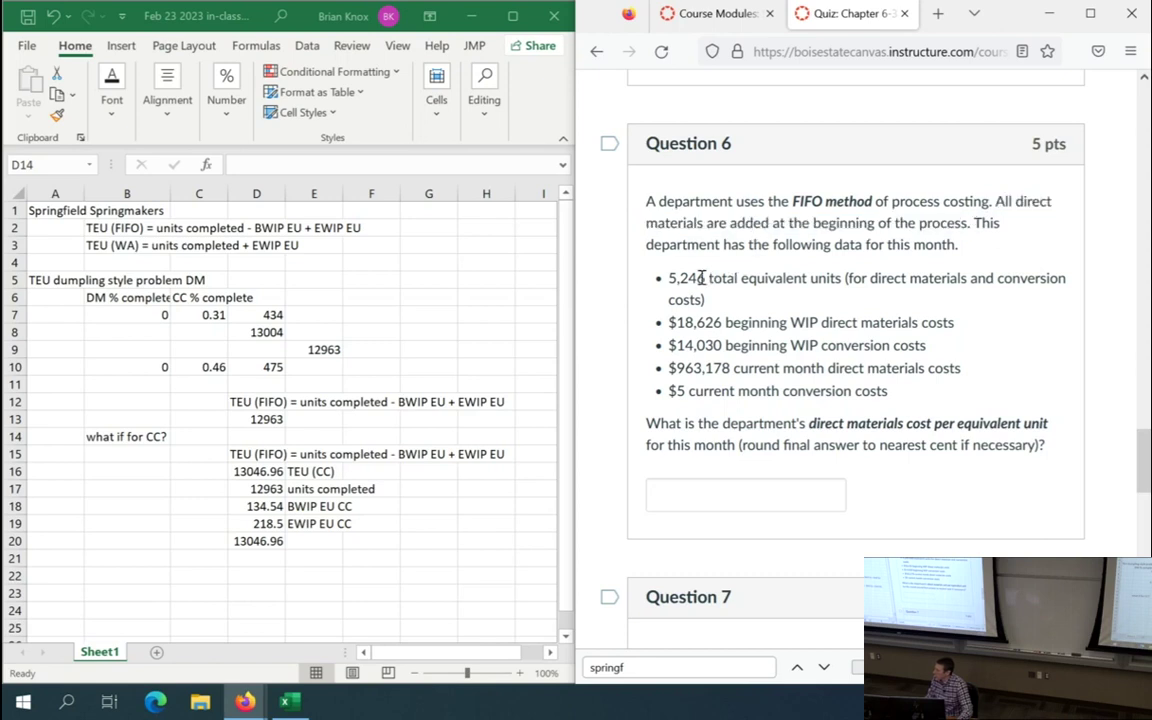
pyautogui.moveTo(972, 224); pyautogui.dragTo(958, 246)
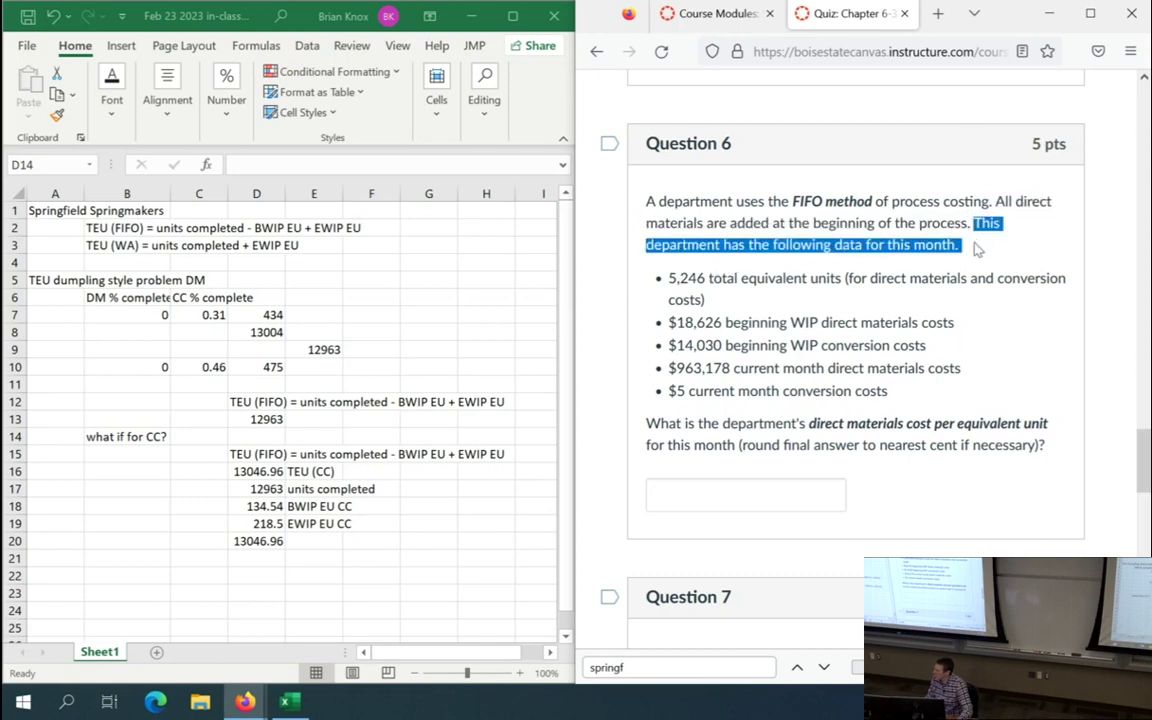
pyautogui.click(813, 278)
pyautogui.moveTo(669, 277); pyautogui.dragTo(1034, 301)
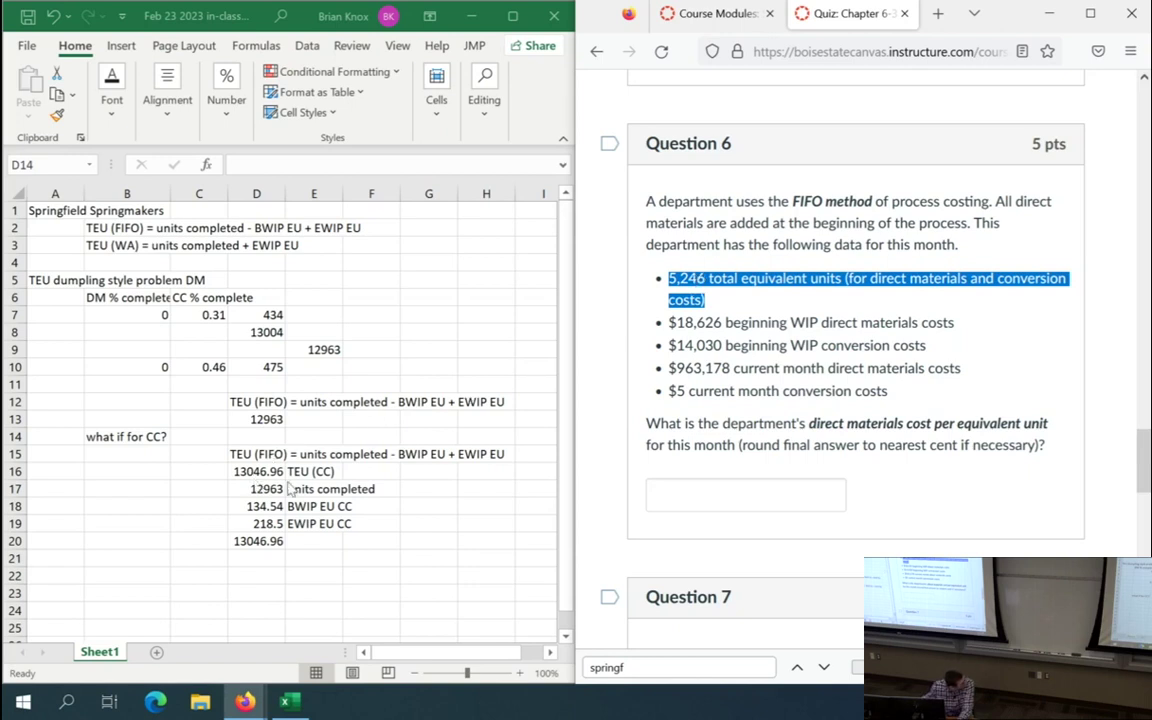
# - In the Excel sheet, add the heading "Rates problem DM" in A22 below the equivalent-units work
pyautogui.click(58, 562)
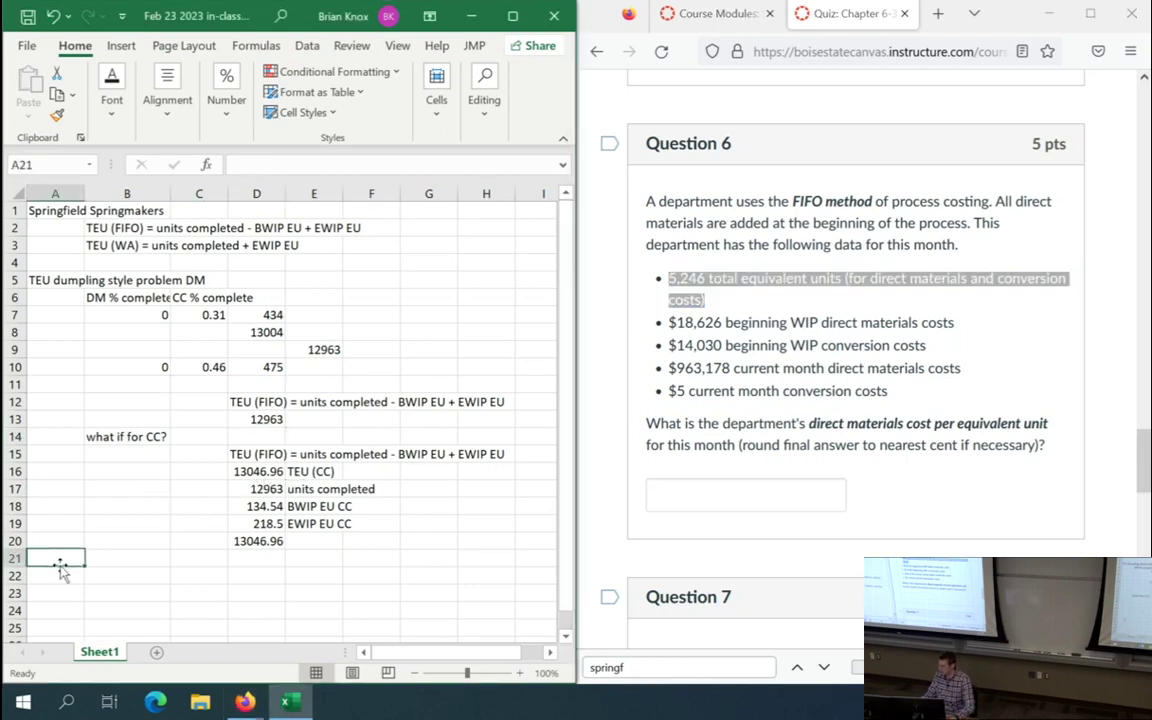
pyautogui.press('Down')
pyautogui.write('Rates pr')
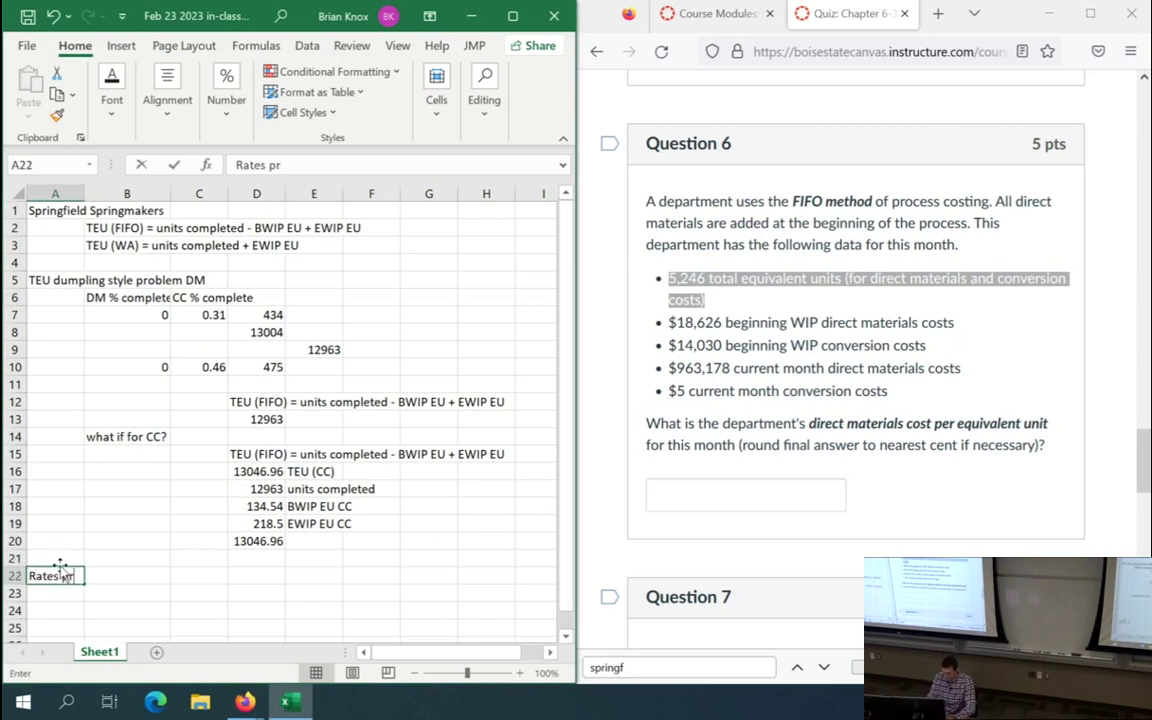
pyautogui.write('oblem DM')
pyautogui.press('Return')
# - Record the total equivalent units in row 23, with 5246 in B23 and the label "TEU" in C23
pyautogui.press('Tab')
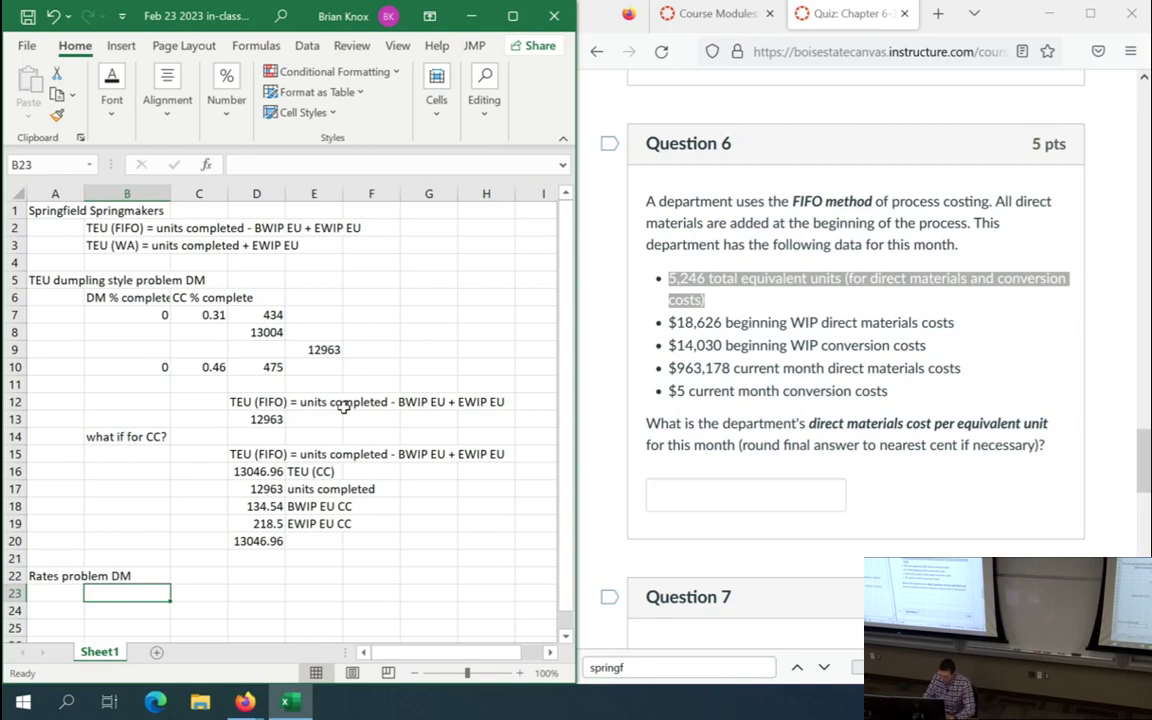
pyautogui.write('TEU')
pyautogui.press('Tab')
pyautogui.press('Left')
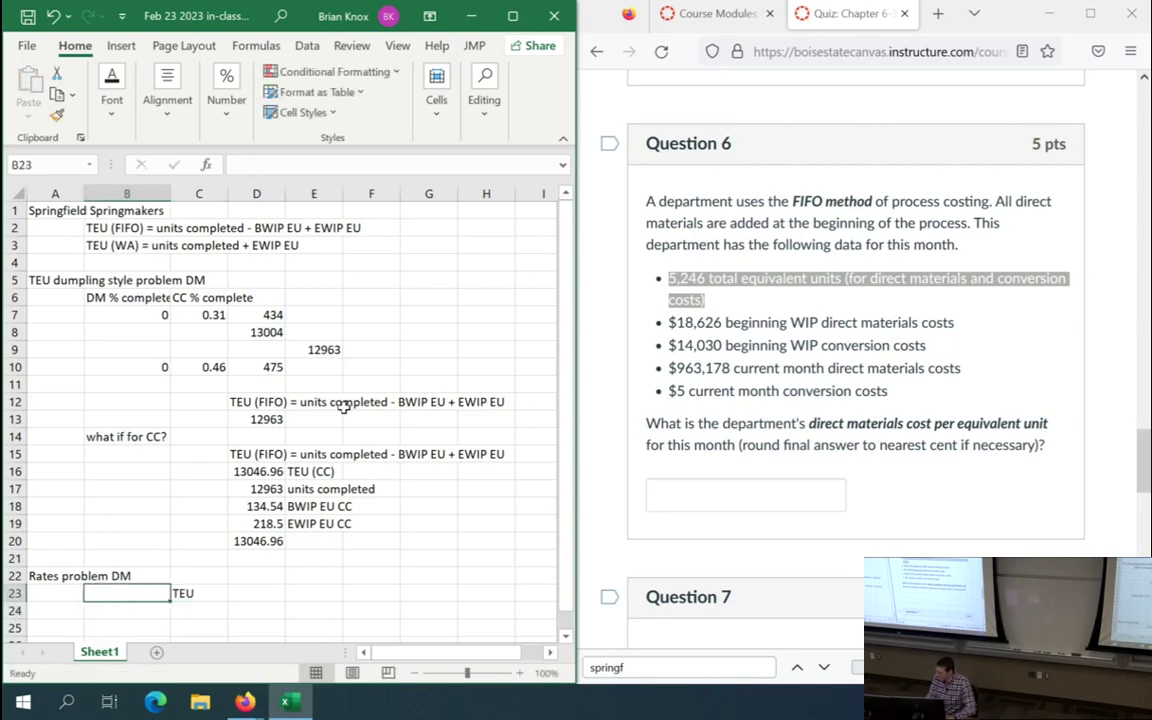
pyautogui.write('5246')
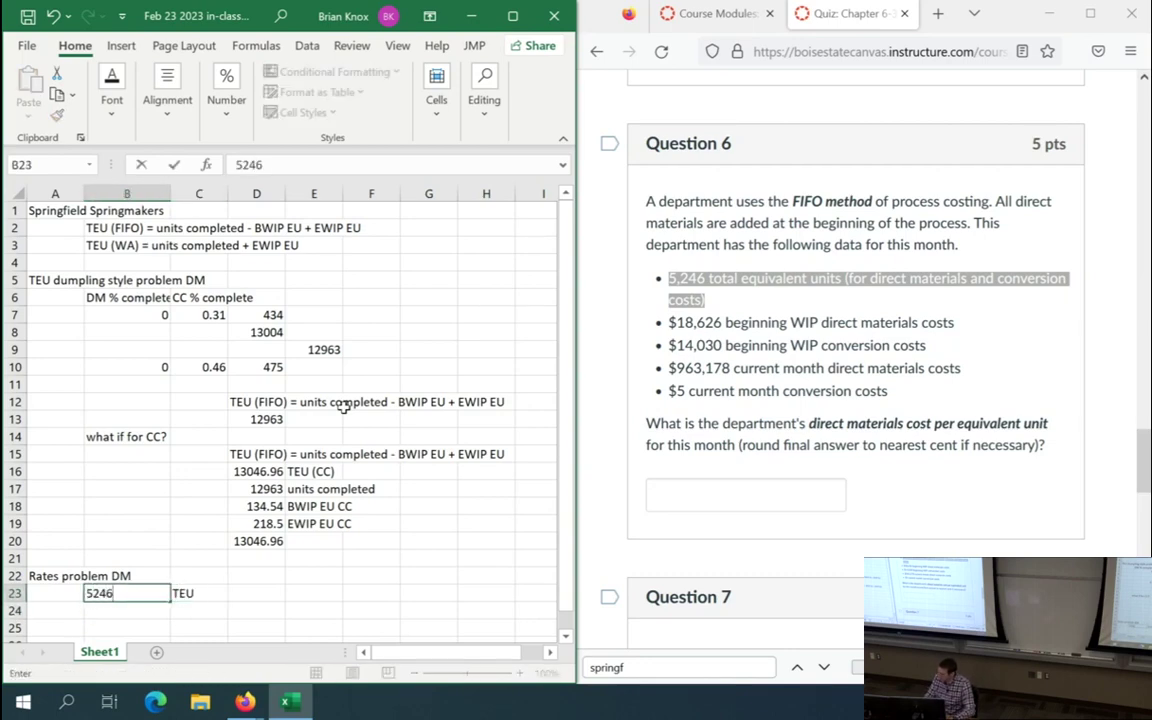
pyautogui.press('Return')
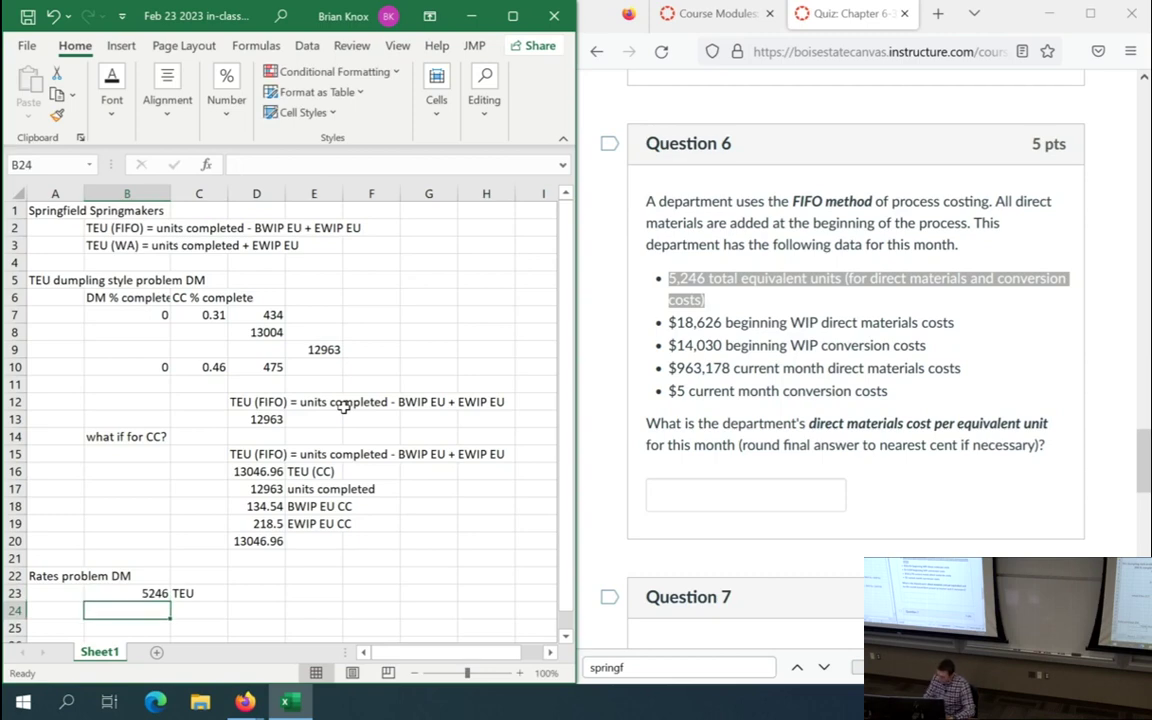
# - Record the beginning WIP direct materials cost, with 18626 in B24 and the label "BWIP DM $" in C24
pyautogui.write('18626')
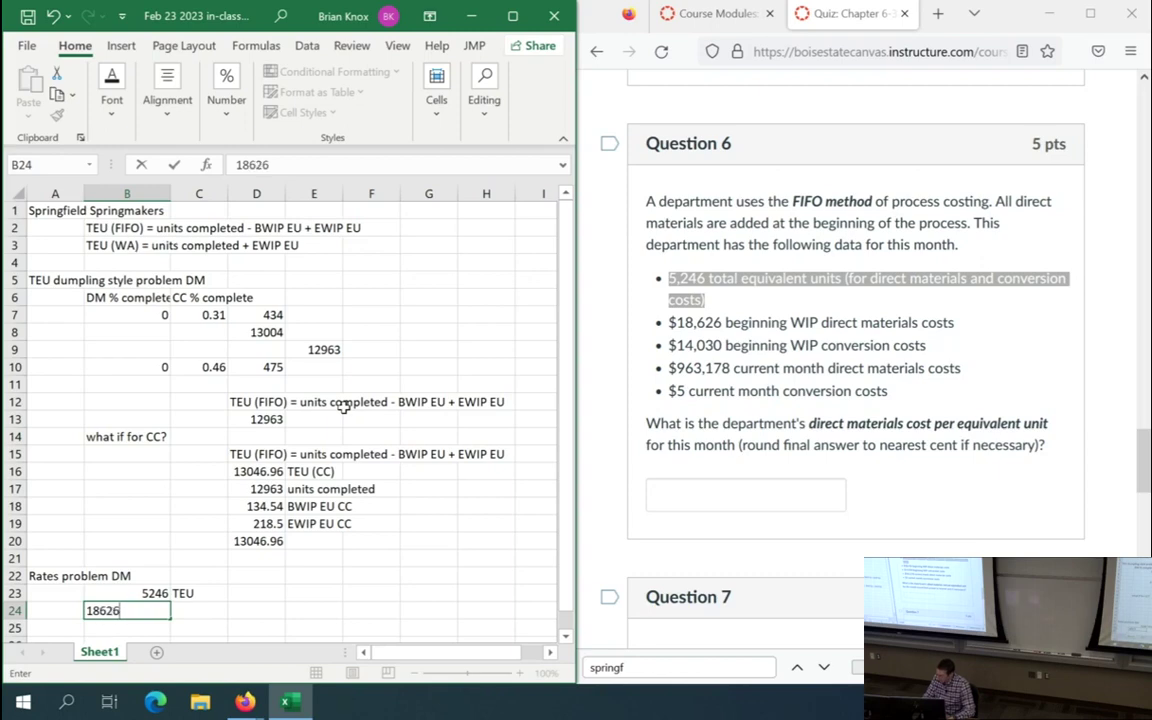
pyautogui.press('Tab')
pyautogui.write('B')
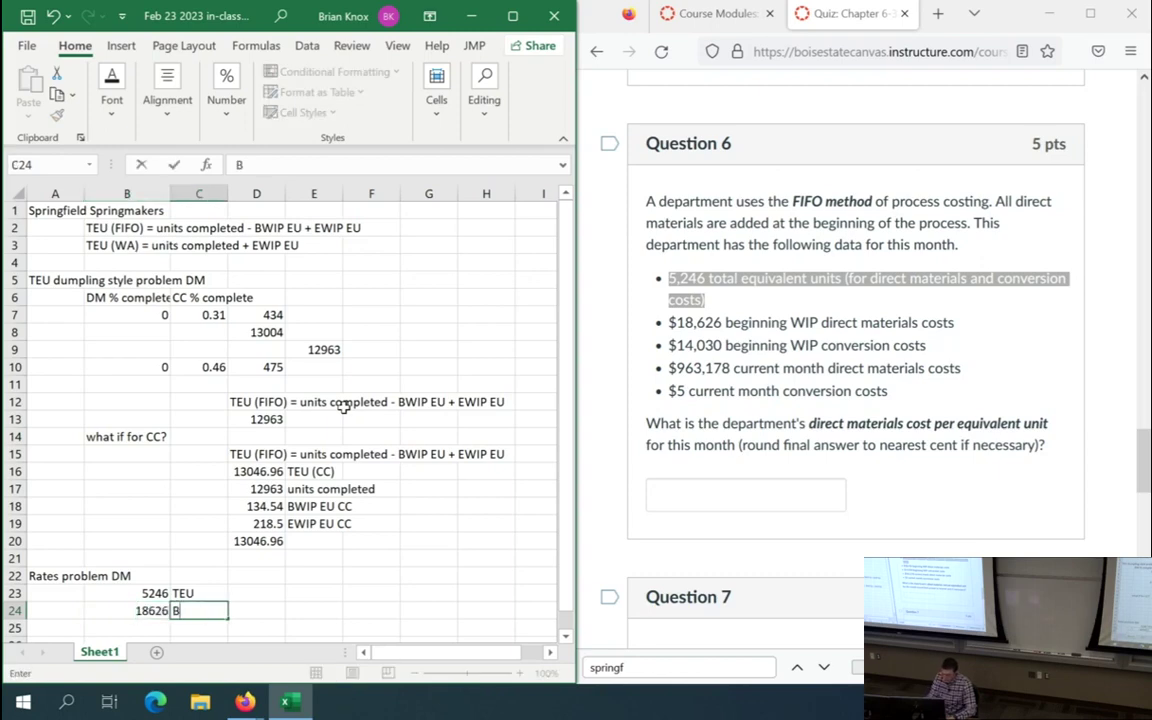
pyautogui.write('WIP DM $')
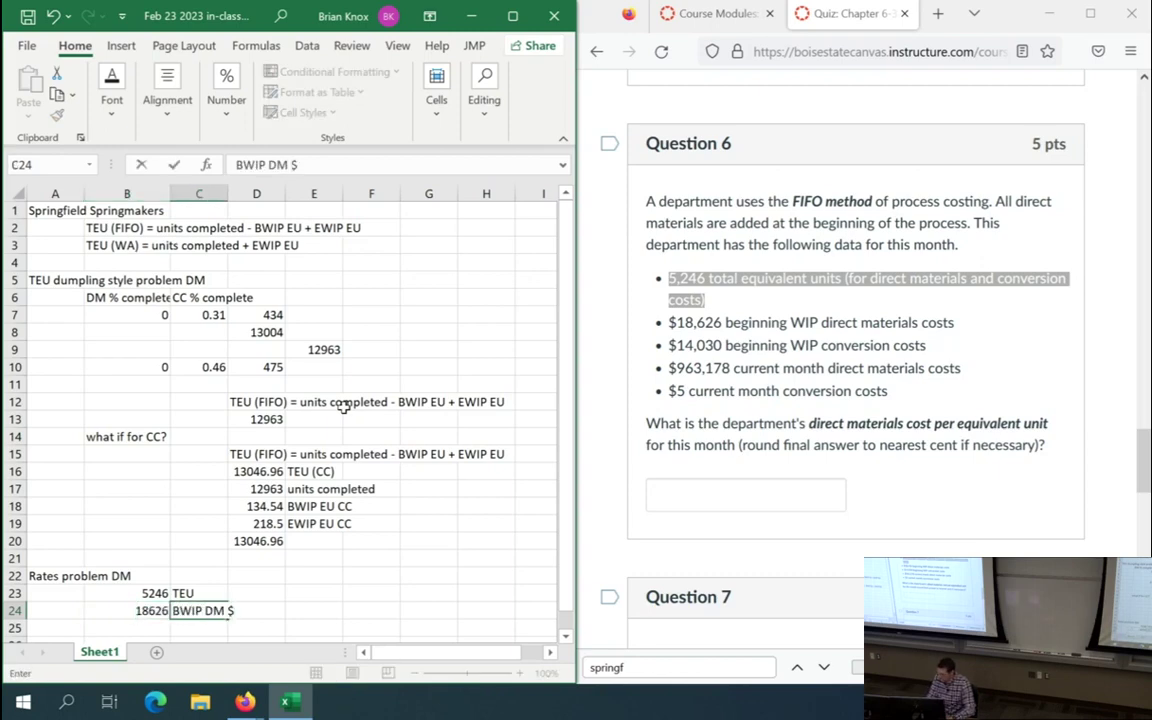
pyautogui.press('Return')
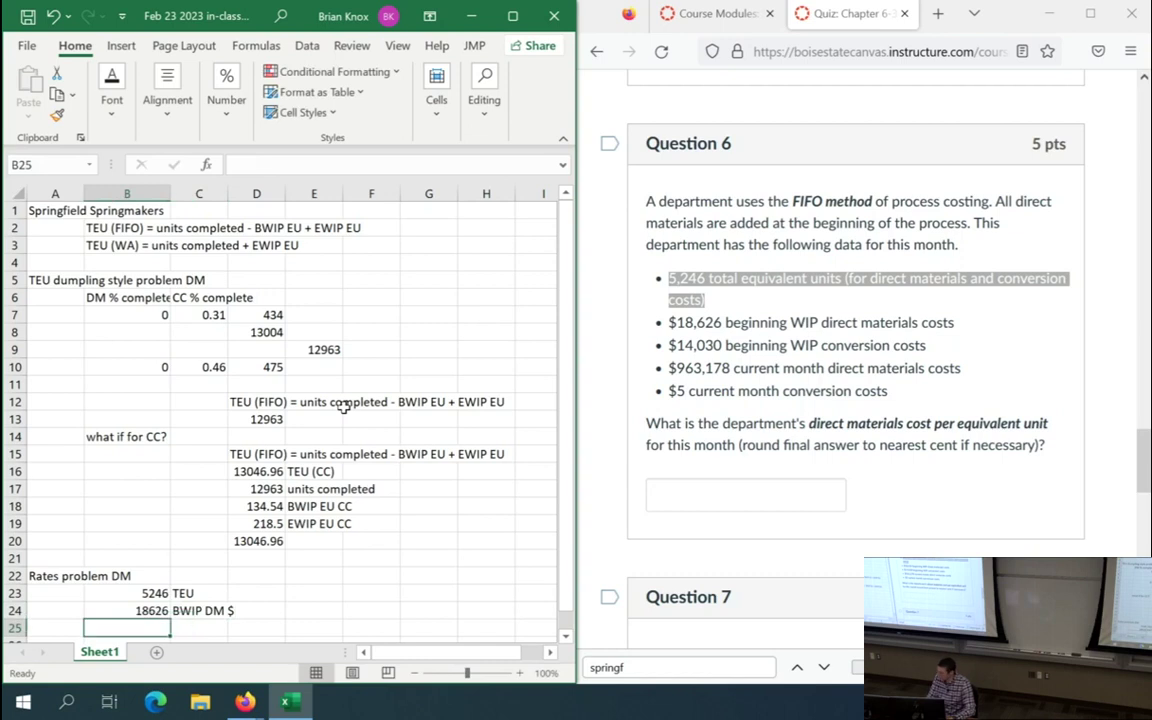
# - Record the current month direct materials cost in row 25, with 963178 in B25 and the label "Current DM $" in C25
pyautogui.write('963')
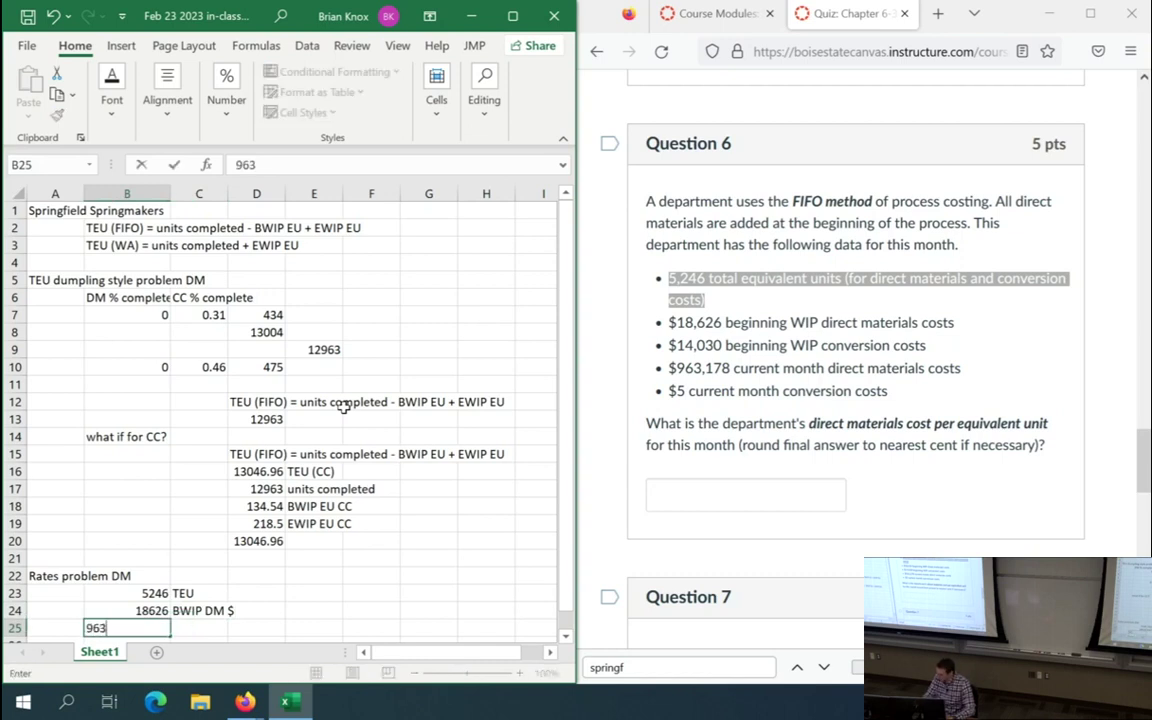
pyautogui.write('178')
pyautogui.press('Tab')
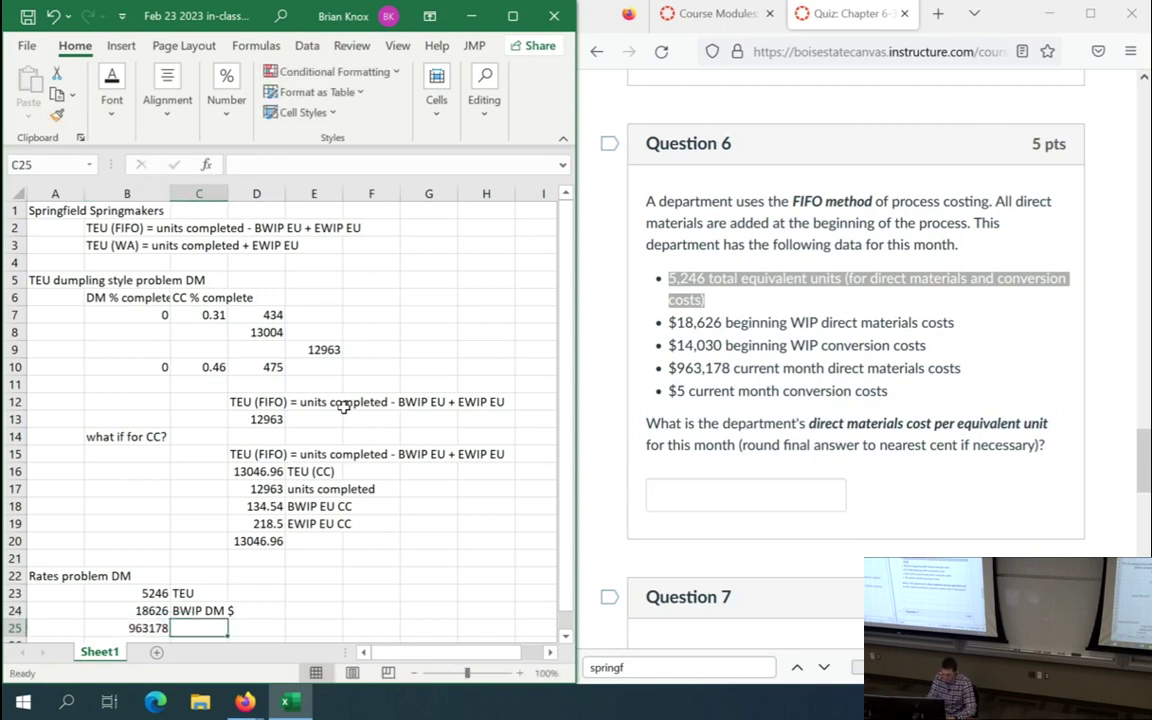
pyautogui.write('Current DM $')
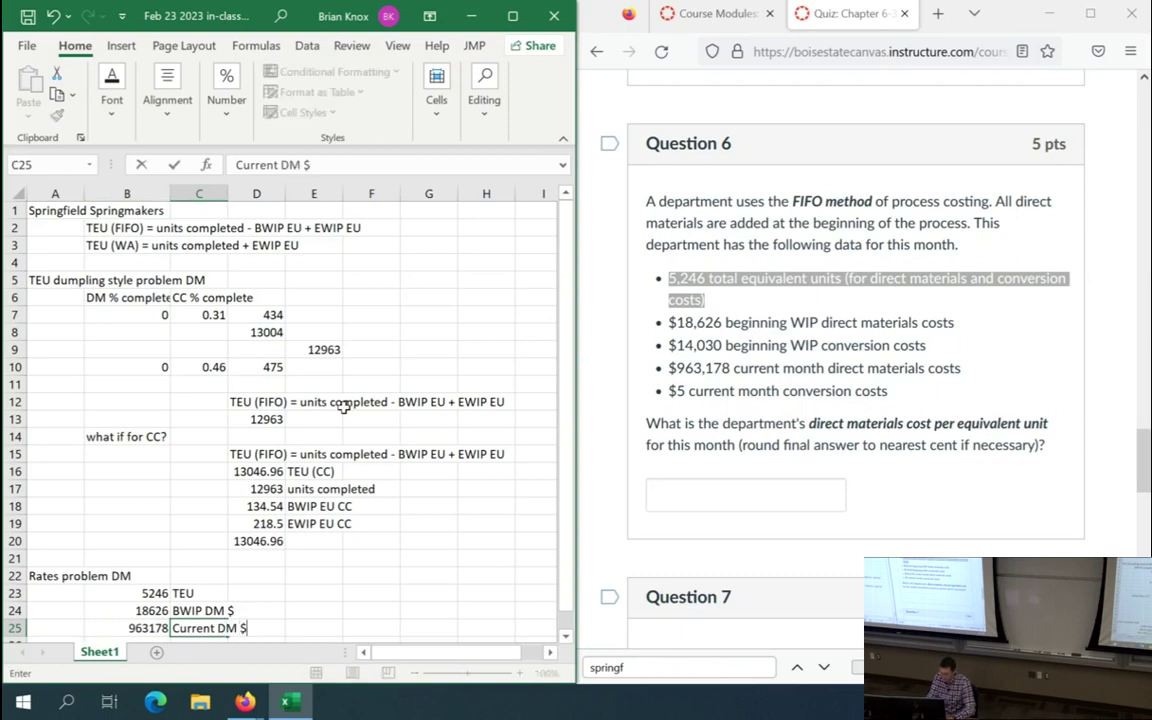
pyautogui.press('Return')
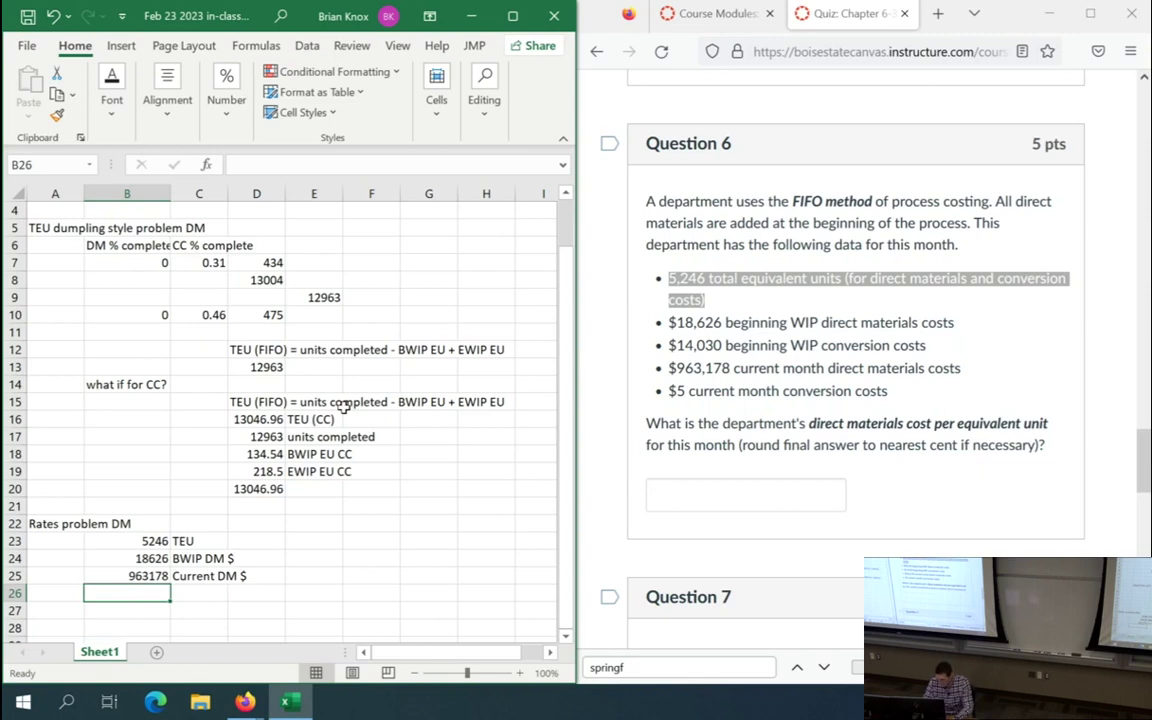
pyautogui.write('=')
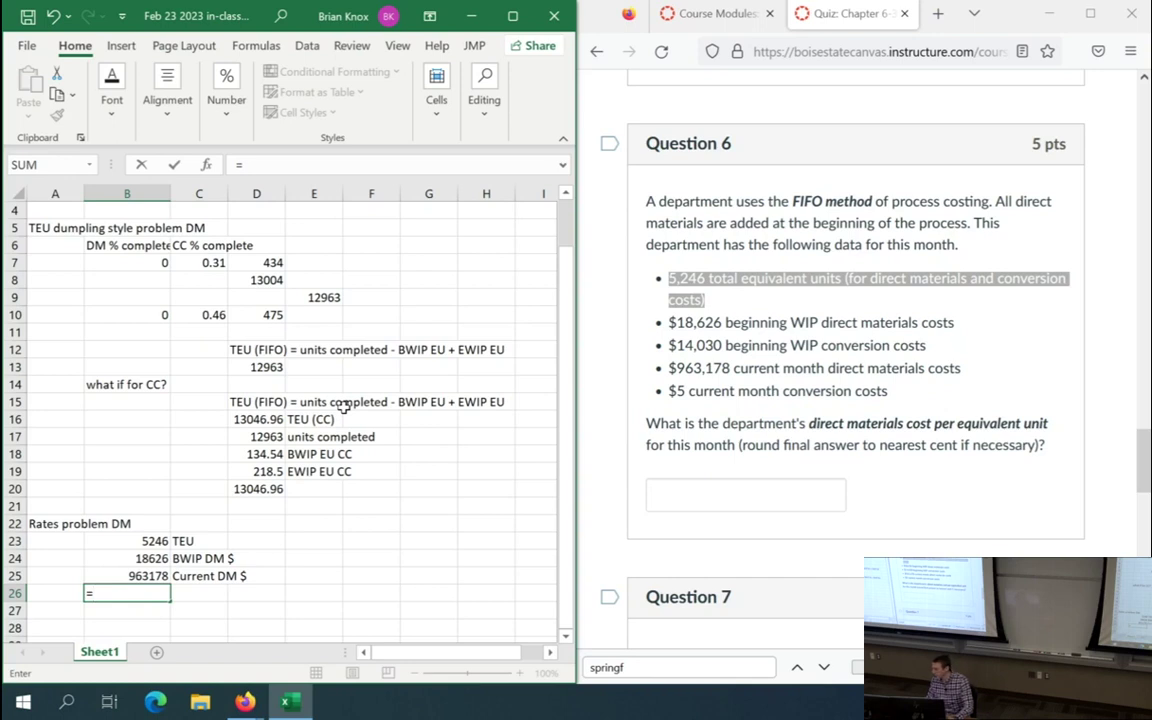
pyautogui.write('sum(')
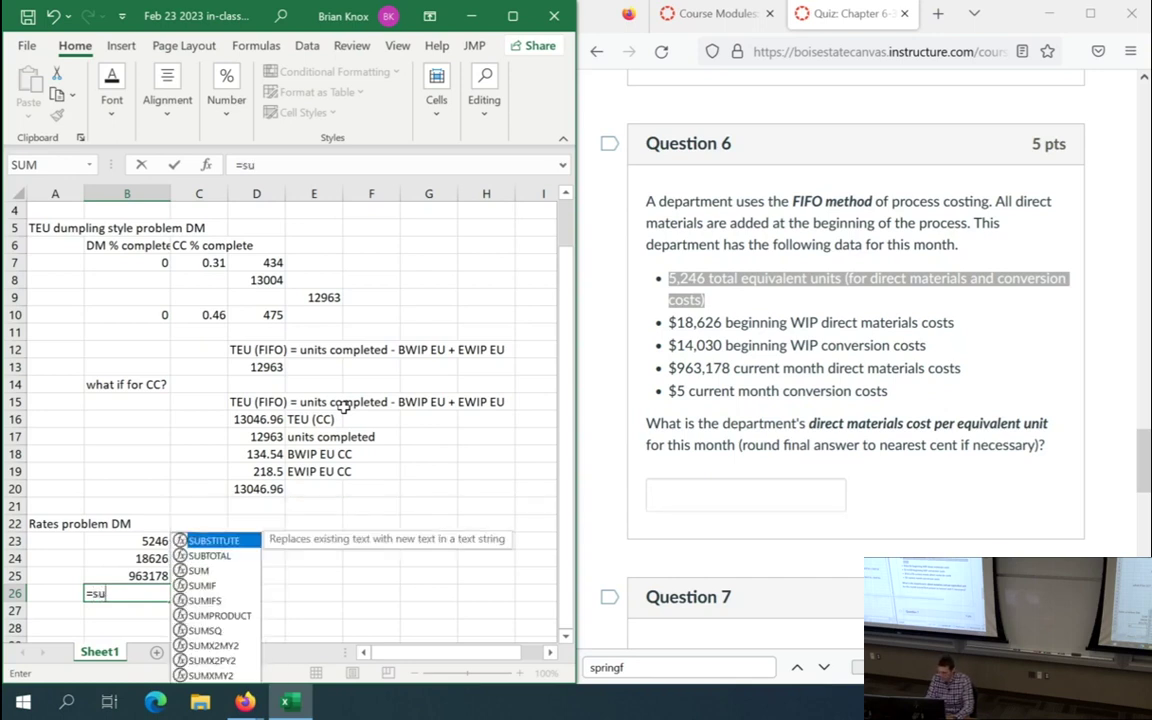
pyautogui.press('Up')
pyautogui.hotkey('shift', 'Up')
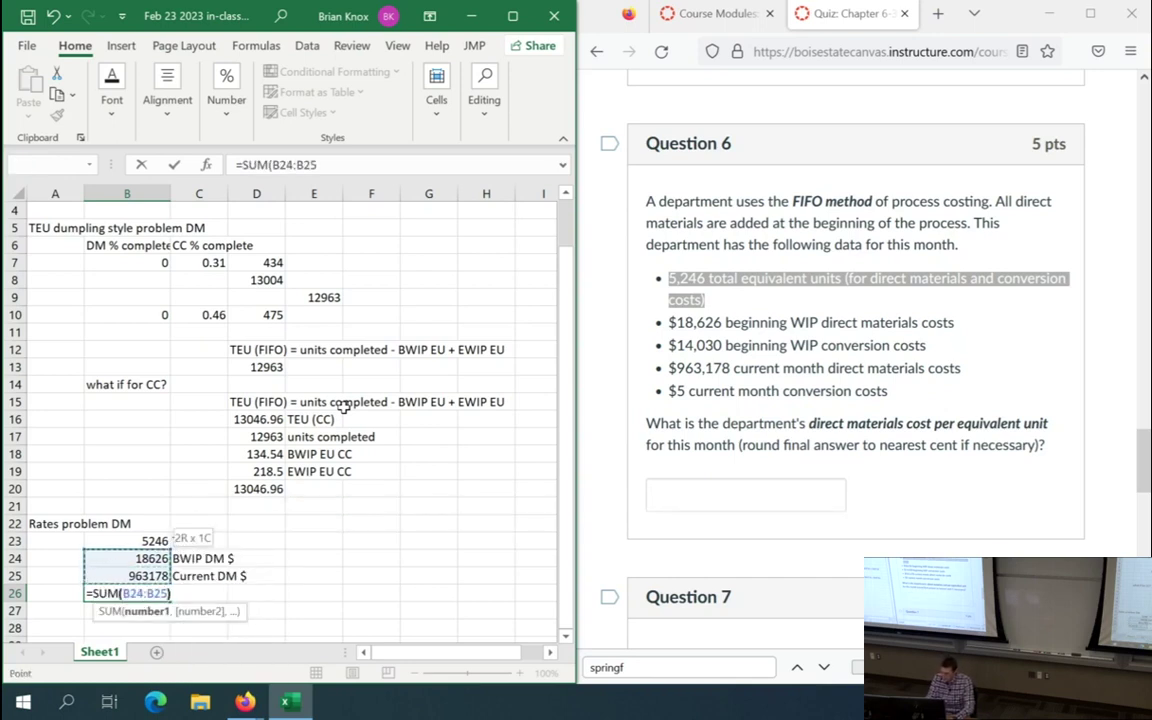
pyautogui.write(')')
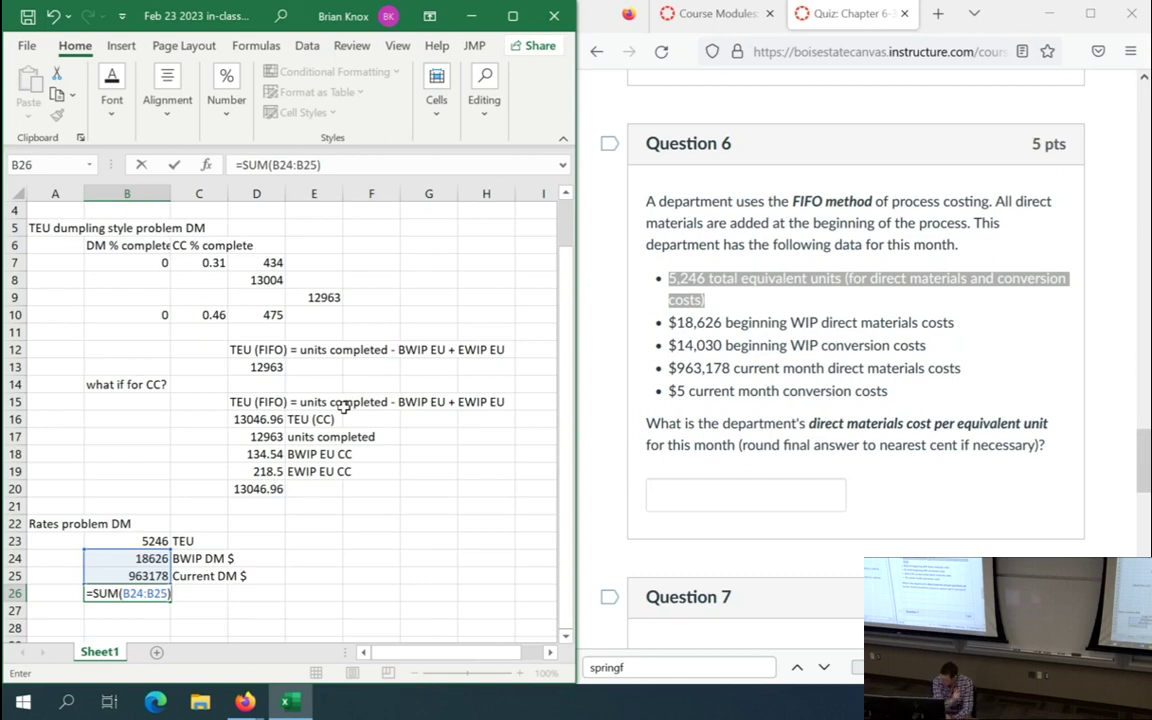
pyautogui.press('Escape')
# - In B26, calculate the FIFO direct materials rate by dividing the current DM cost by total equivalent units with =B25/B23
pyautogui.write('=')
pyautogui.press('Up')
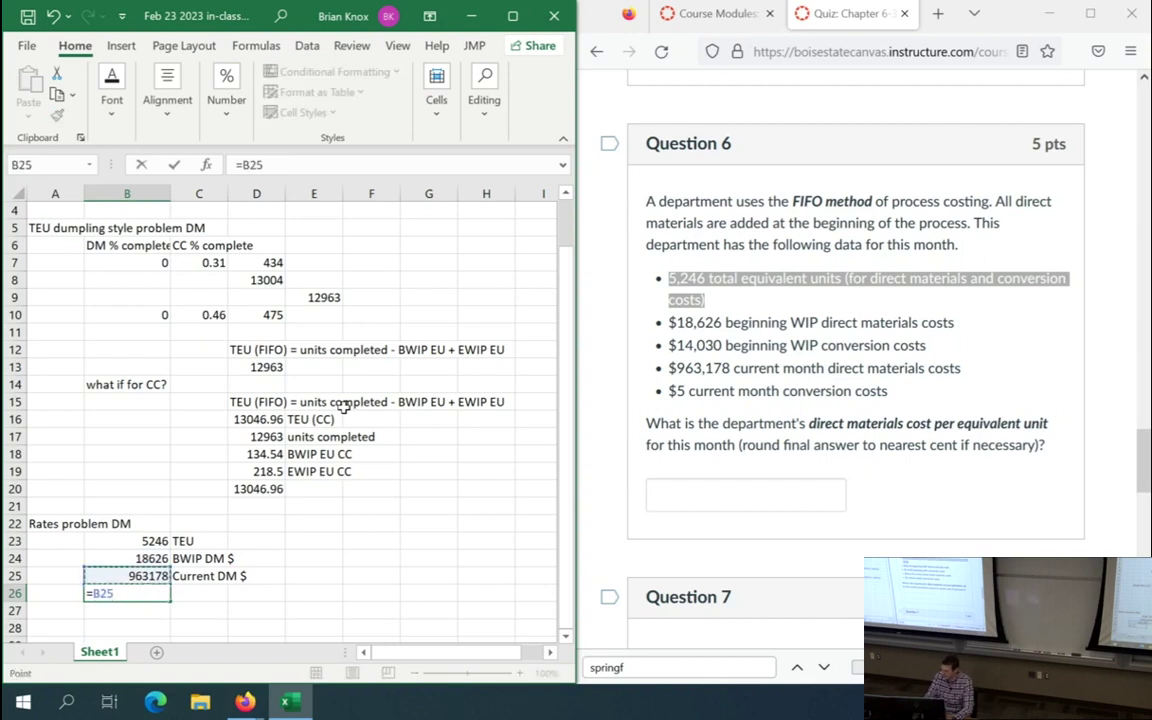
pyautogui.write('/')
pyautogui.press('Up')
pyautogui.press('Up')
pyautogui.press('Up')
pyautogui.press('Return')
# - Copy the rate from B26 into Question 6's answer in the quiz and shorten it to 183.6
pyautogui.press('Up')
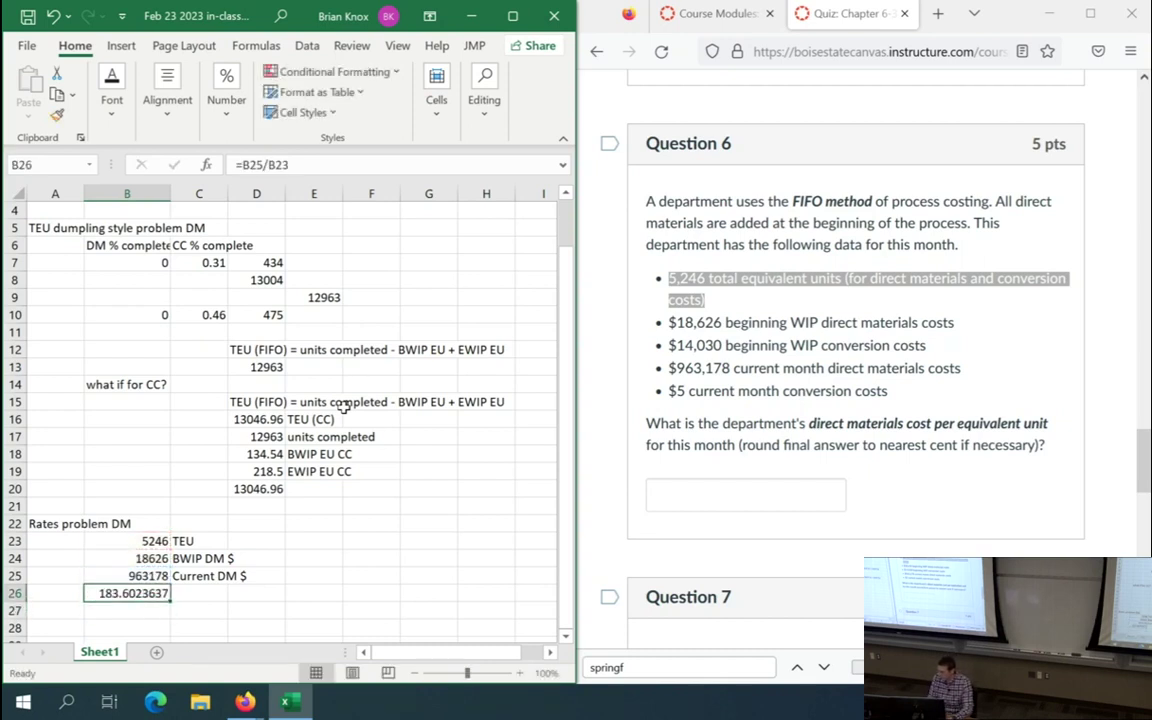
pyautogui.hotkey('ctrl', 'c')
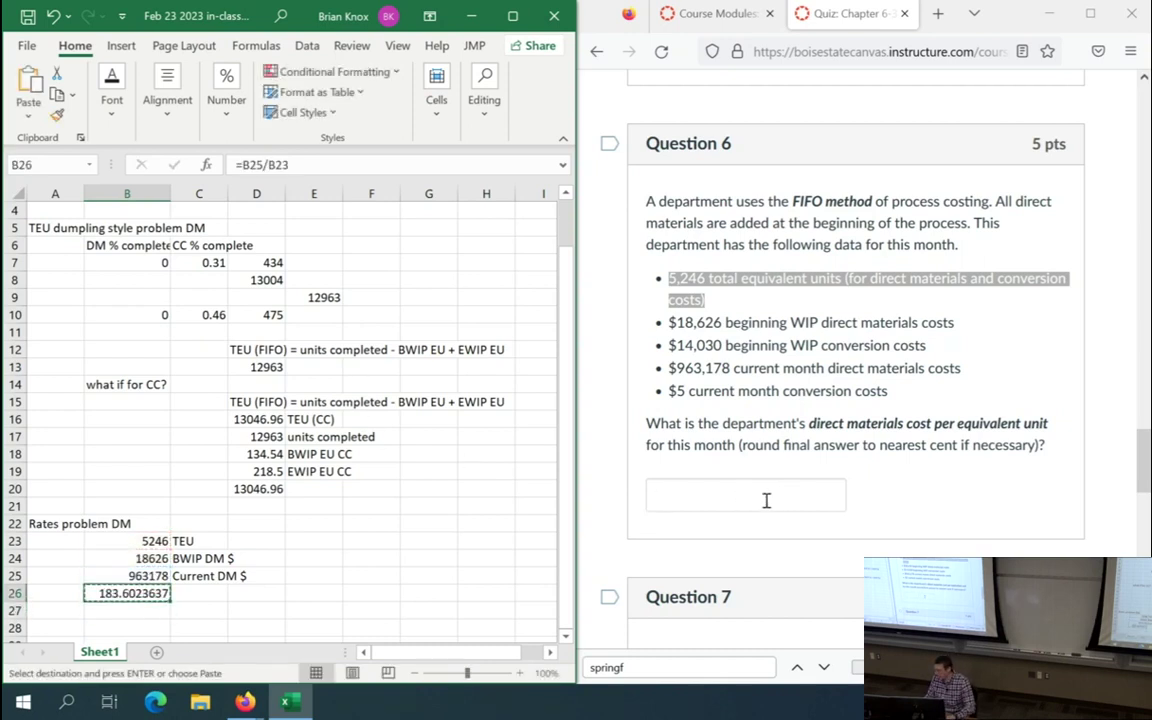
pyautogui.click(766, 500)
pyautogui.hotkey('ctrl', 'v')
pyautogui.press('BackSpace')
pyautogui.press('BackSpace')
pyautogui.press('BackSpace')
pyautogui.press('BackSpace')
pyautogui.press('BackSpace')
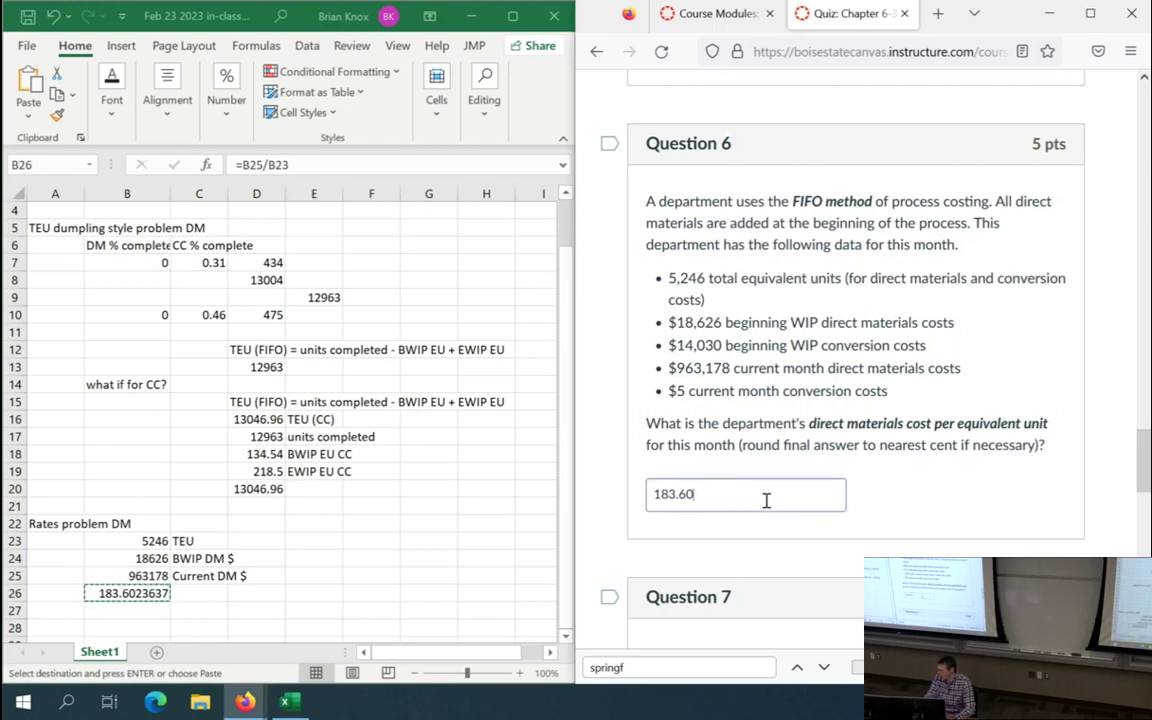
pyautogui.press('BackSpace')
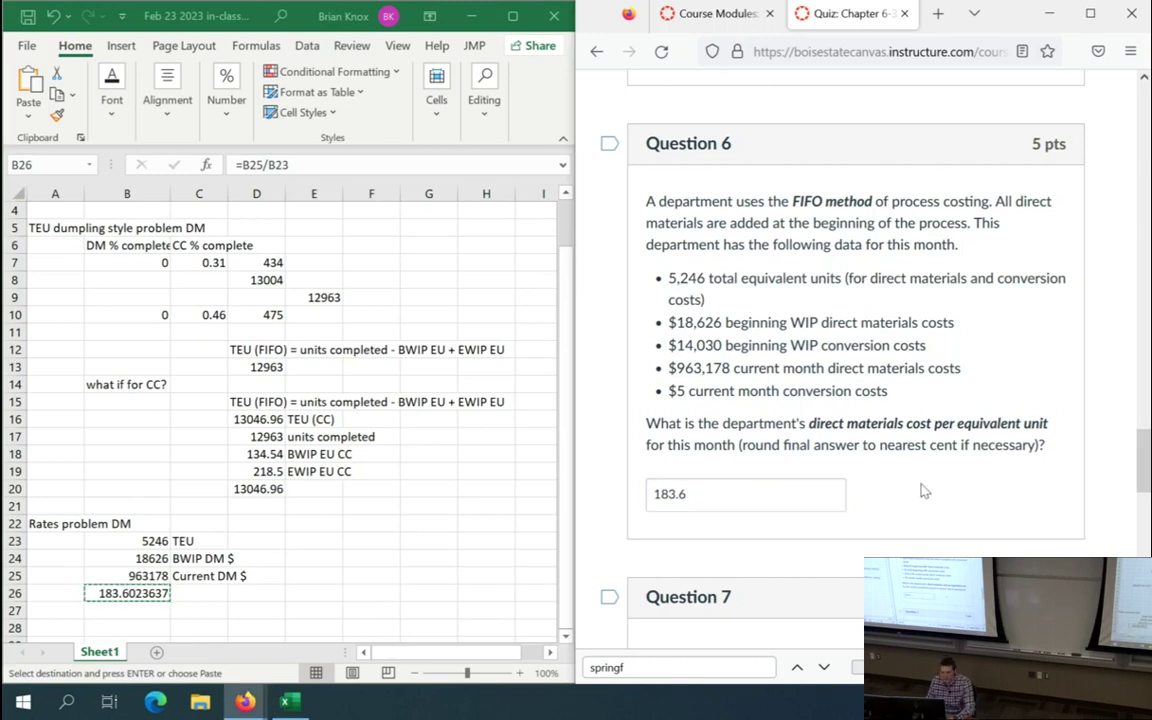
pyautogui.click(878, 484)
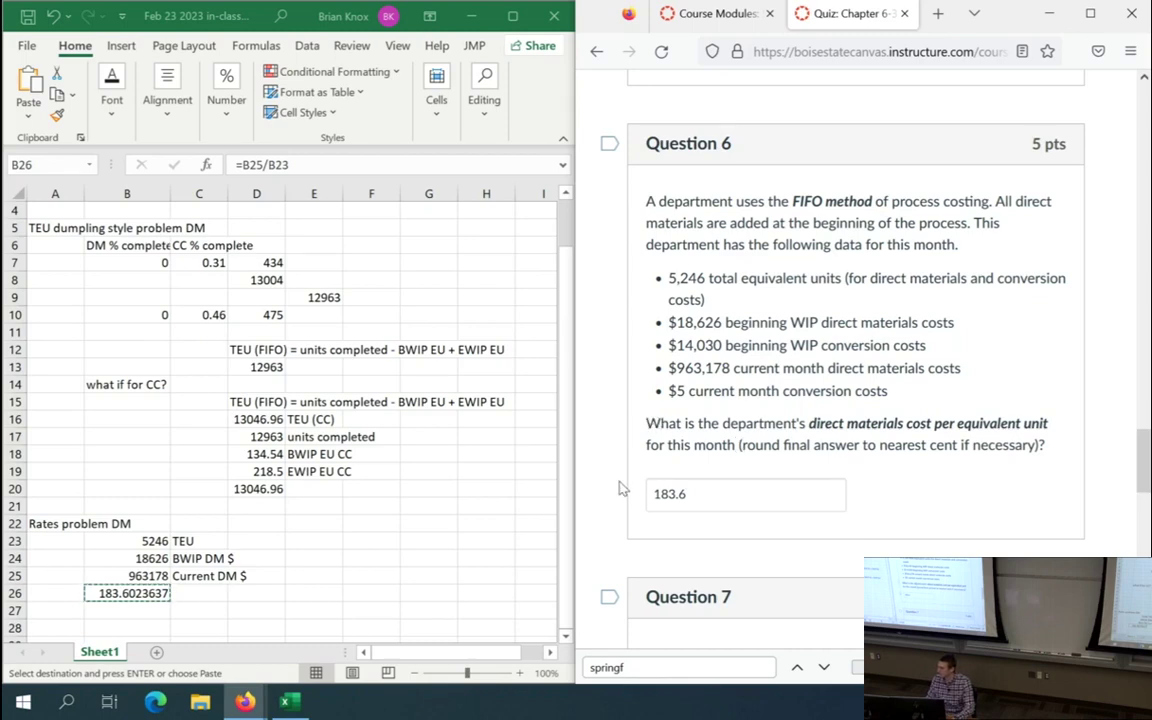
# - Look over the remaining quiz questions and submit the quiz, accepting that some questions are unanswered
pyautogui.scroll(-10, 617, 484)
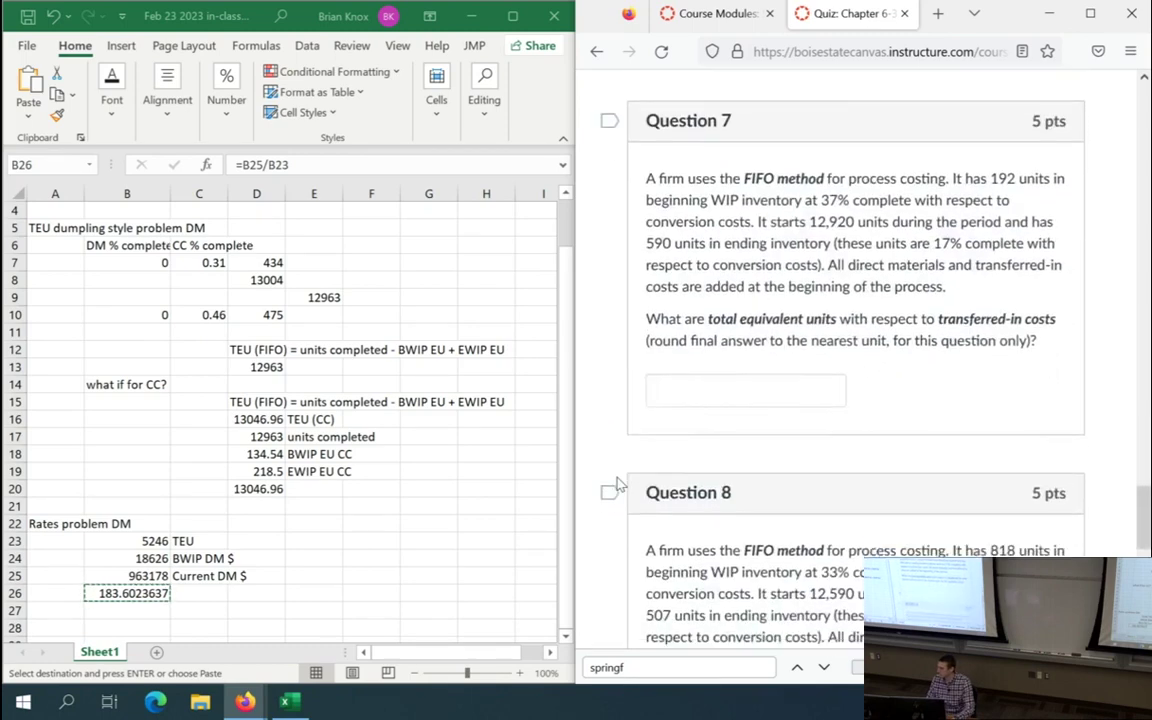
pyautogui.scroll(-4, 850, 543)
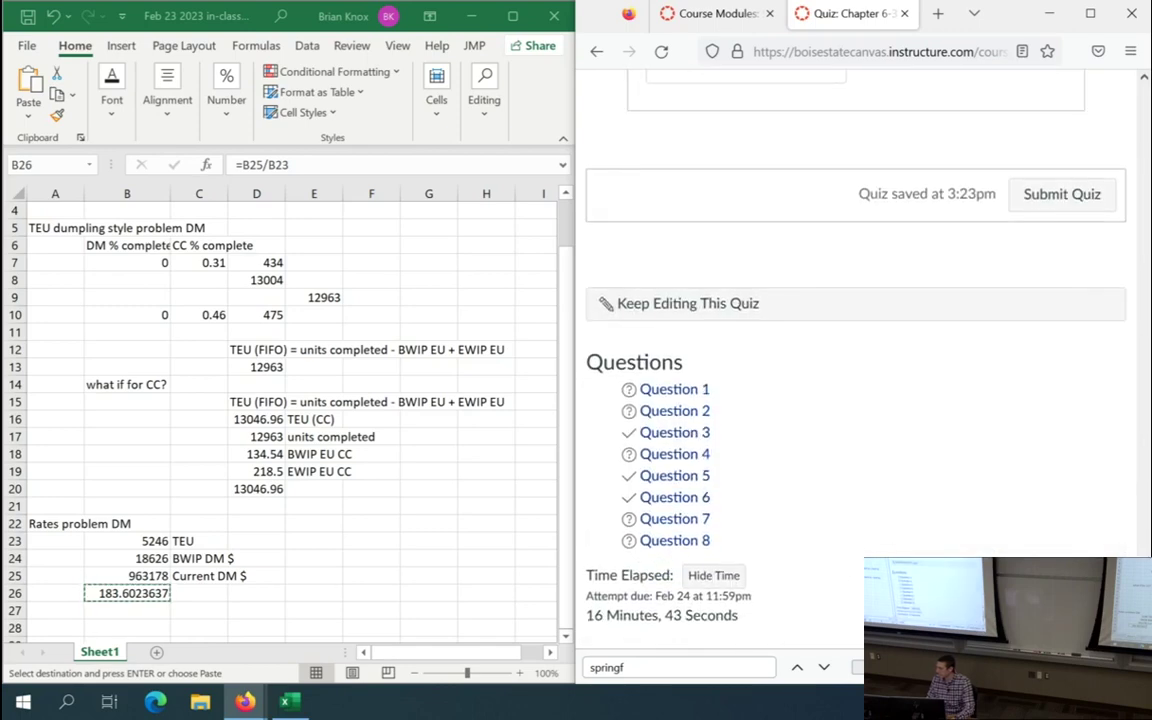
pyautogui.scroll(15, 855, 350)
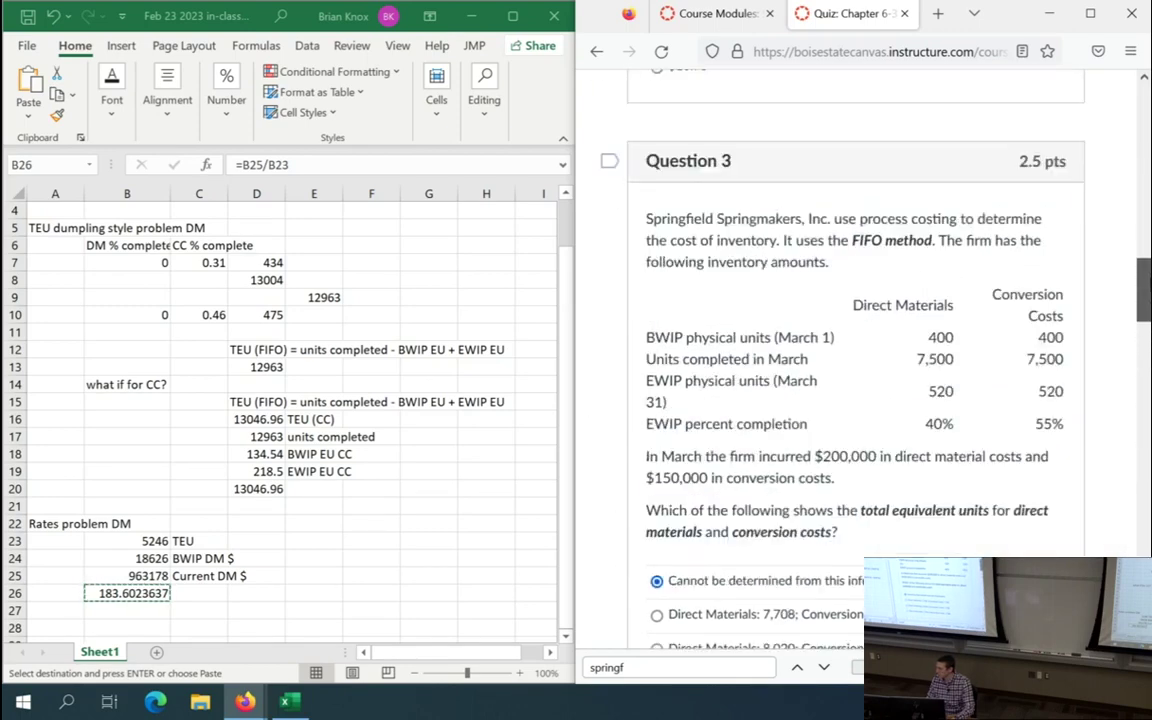
pyautogui.scroll(-10, 855, 350)
pyautogui.scroll(4, 855, 350)
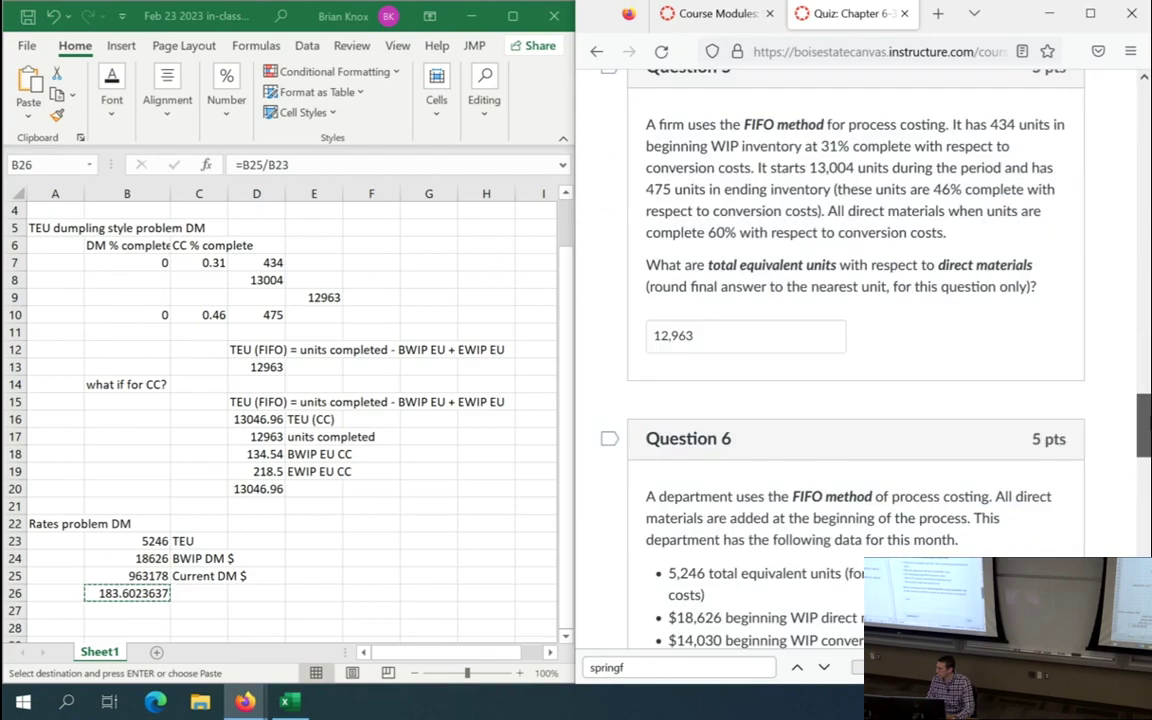
pyautogui.scroll(-15, 855, 350)
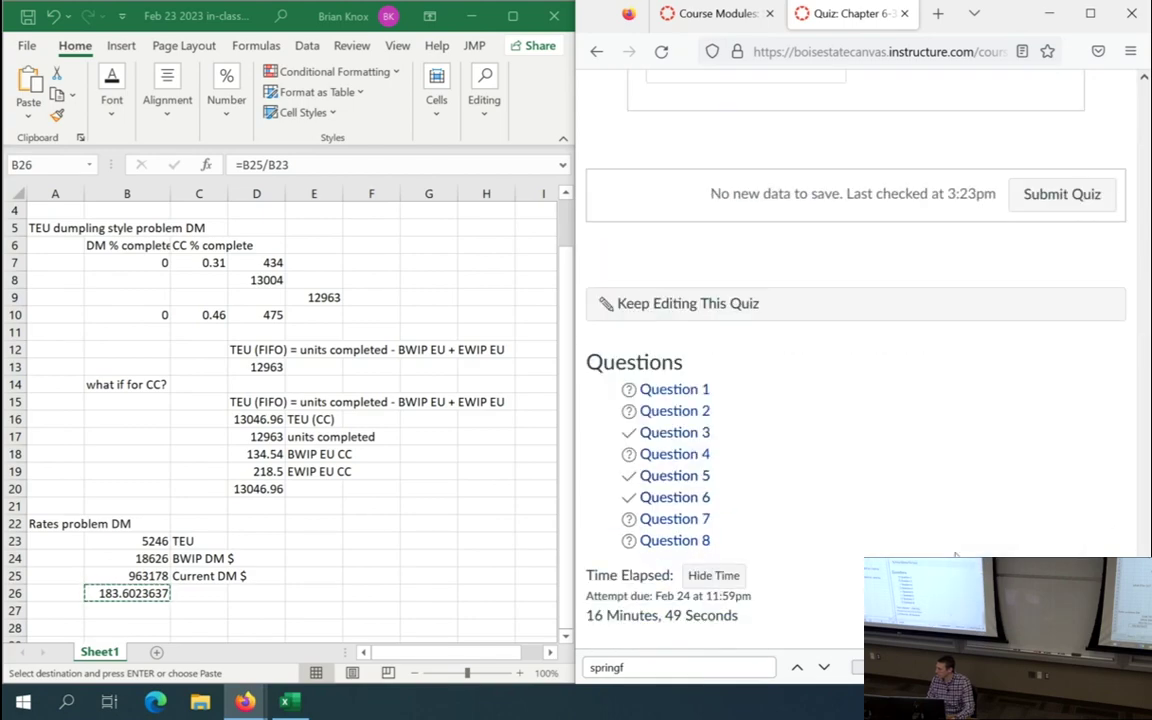
pyautogui.click(1070, 200)
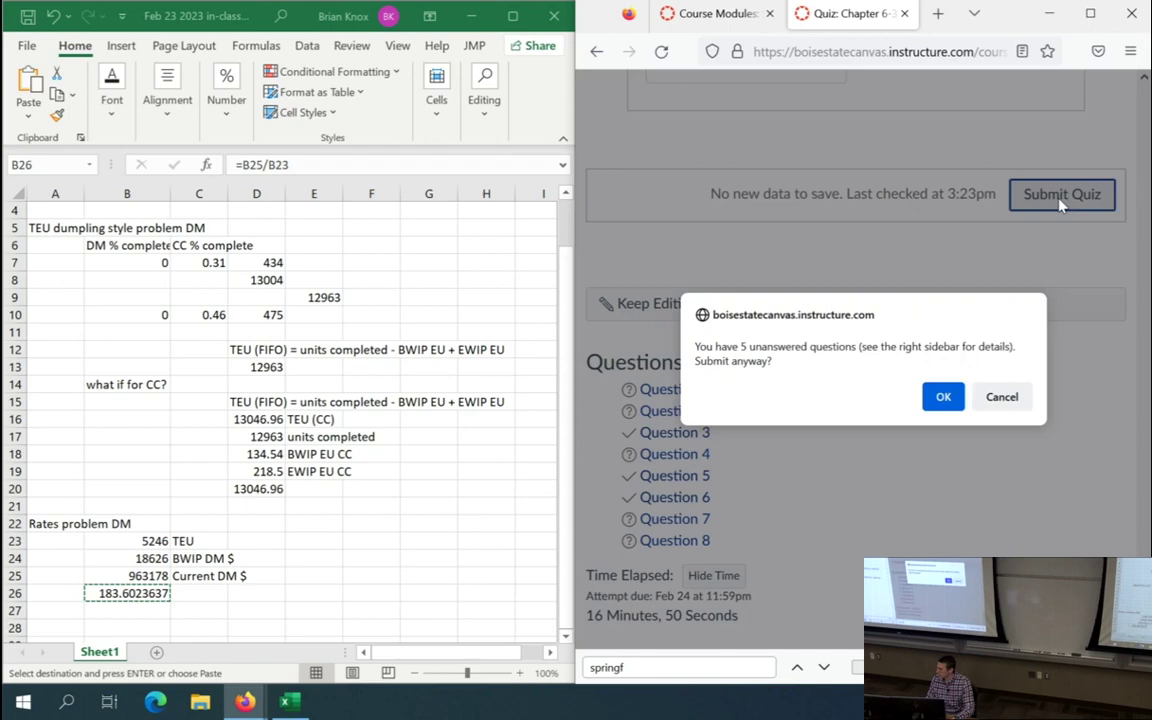
pyautogui.click(943, 397)
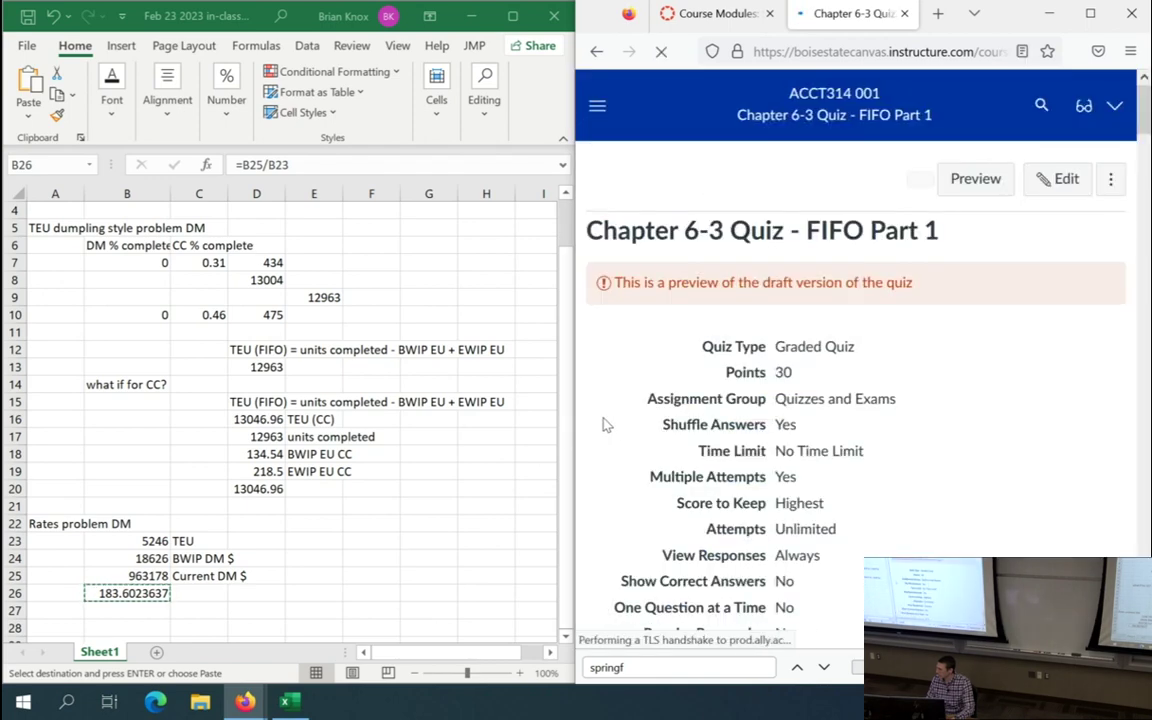
# - Check the score for the submitted attempt and the start of the graded questions
pyautogui.scroll(-5, 603, 425)
pyautogui.moveTo(744, 541); pyautogui.dragTo(787, 541)
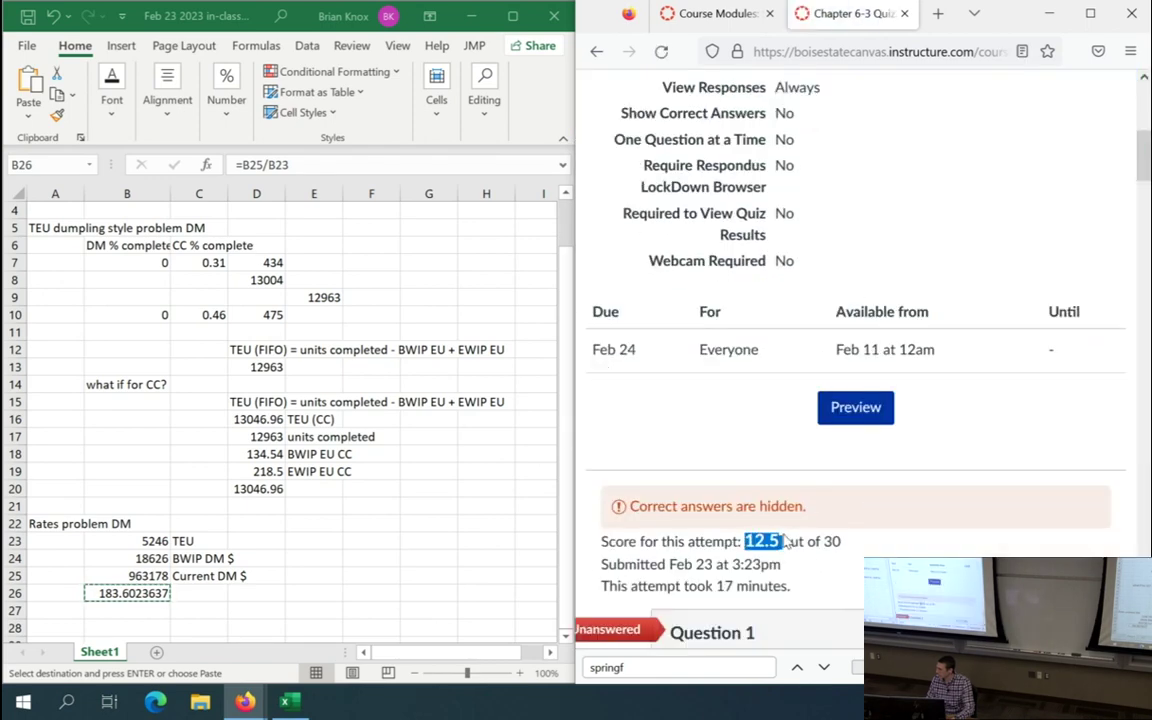
pyautogui.click(787, 541)
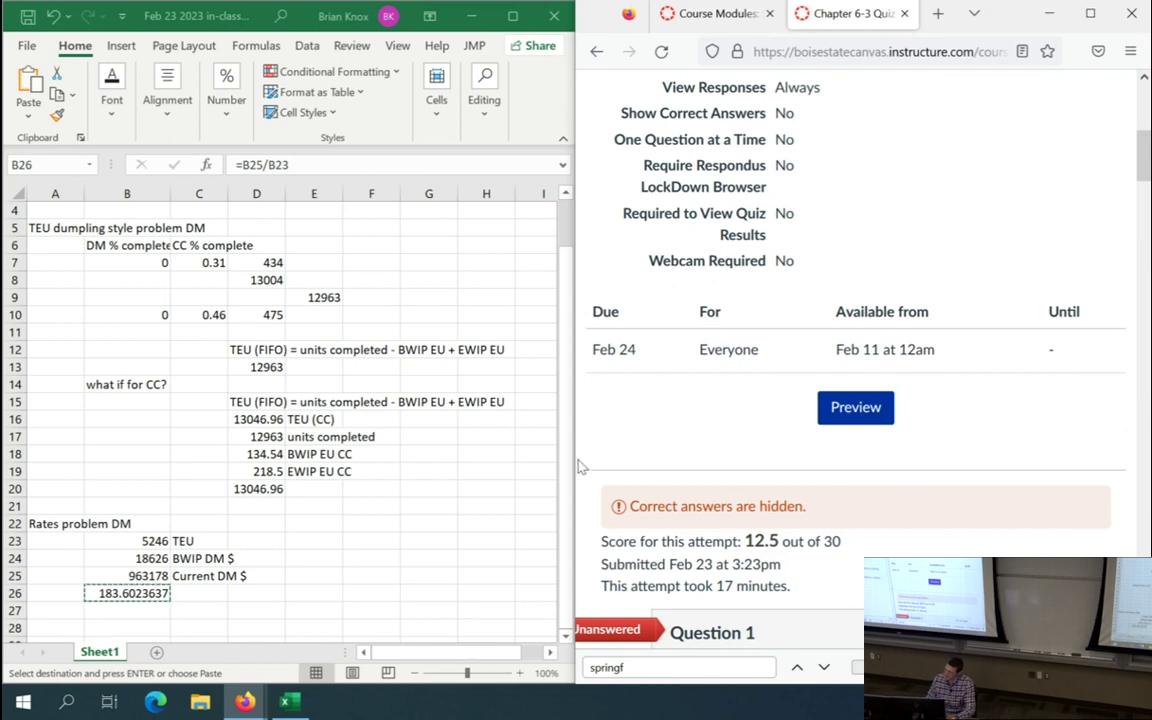
pyautogui.scroll(-5, 645, 470)
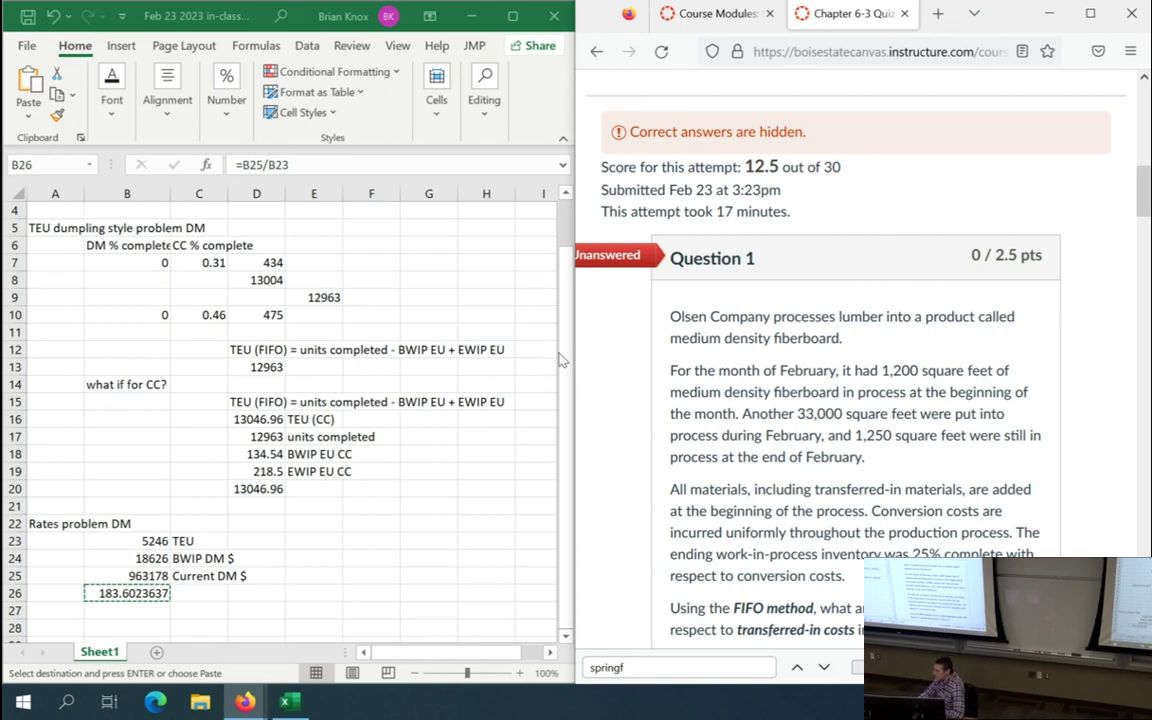
# - In the Excel workbook, rename Sheet1 to "6-3" and add a new sheet named "6-4"
pyautogui.doubleClick(112, 651)
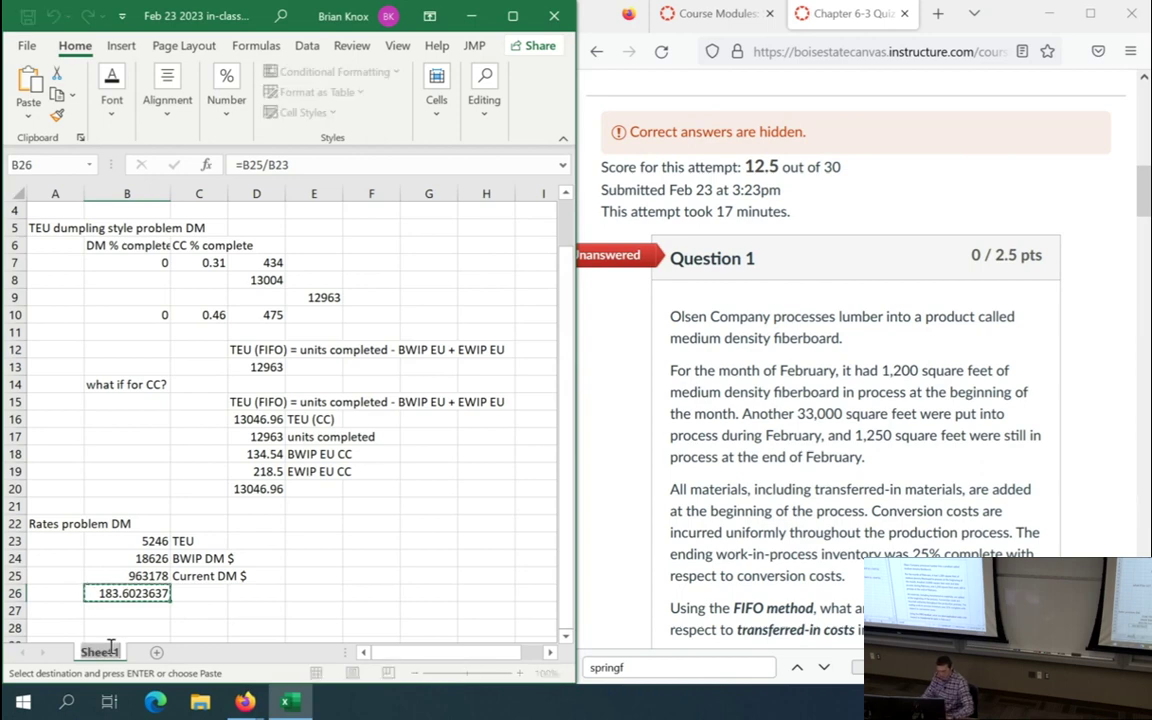
pyautogui.write('6-3')
pyautogui.click(136, 652)
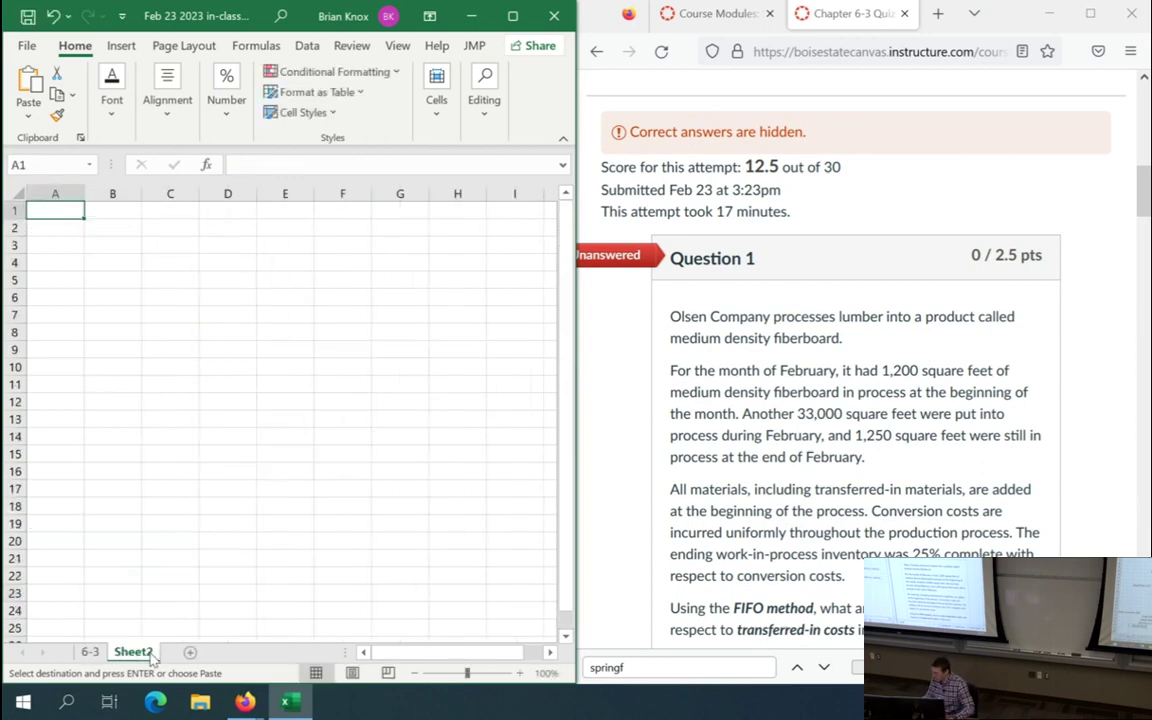
pyautogui.write('6-4')
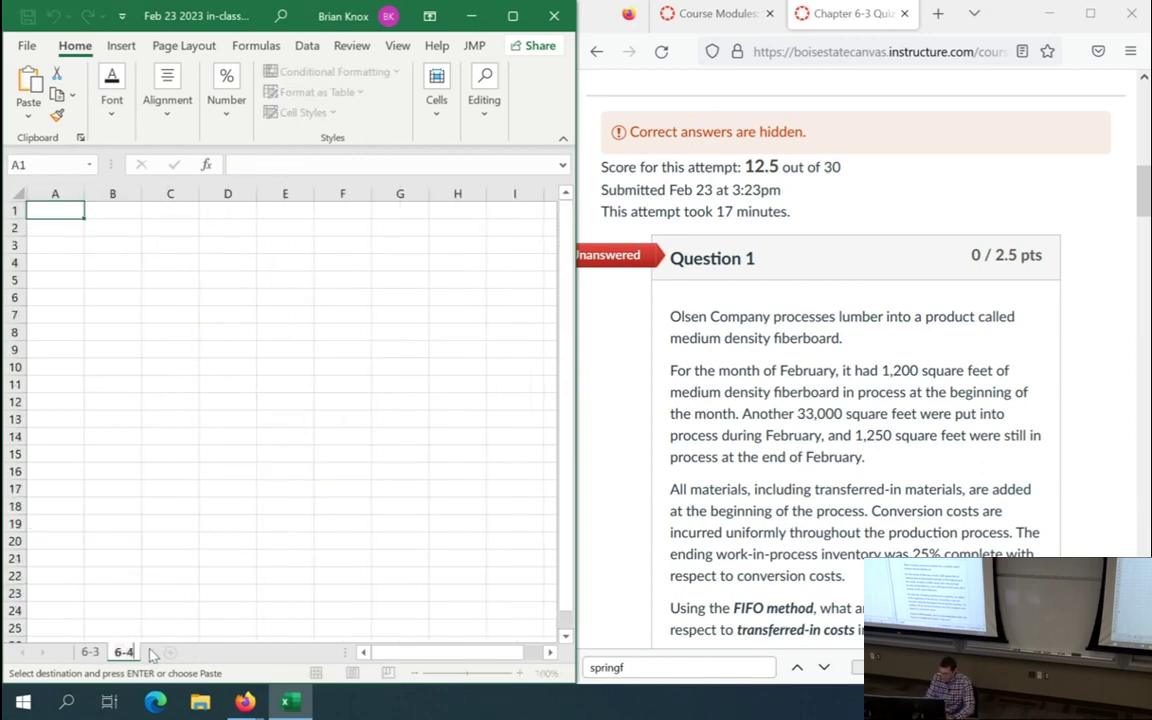
pyautogui.press('Return')
# - From the course modules in the browser, open "Chapter 6-4 Quiz - FIFO Part 2" in a new tab and close the Chapter 6-3 quiz tab
pyautogui.moveTo(1145, 168); pyautogui.dragTo(1147, 85)
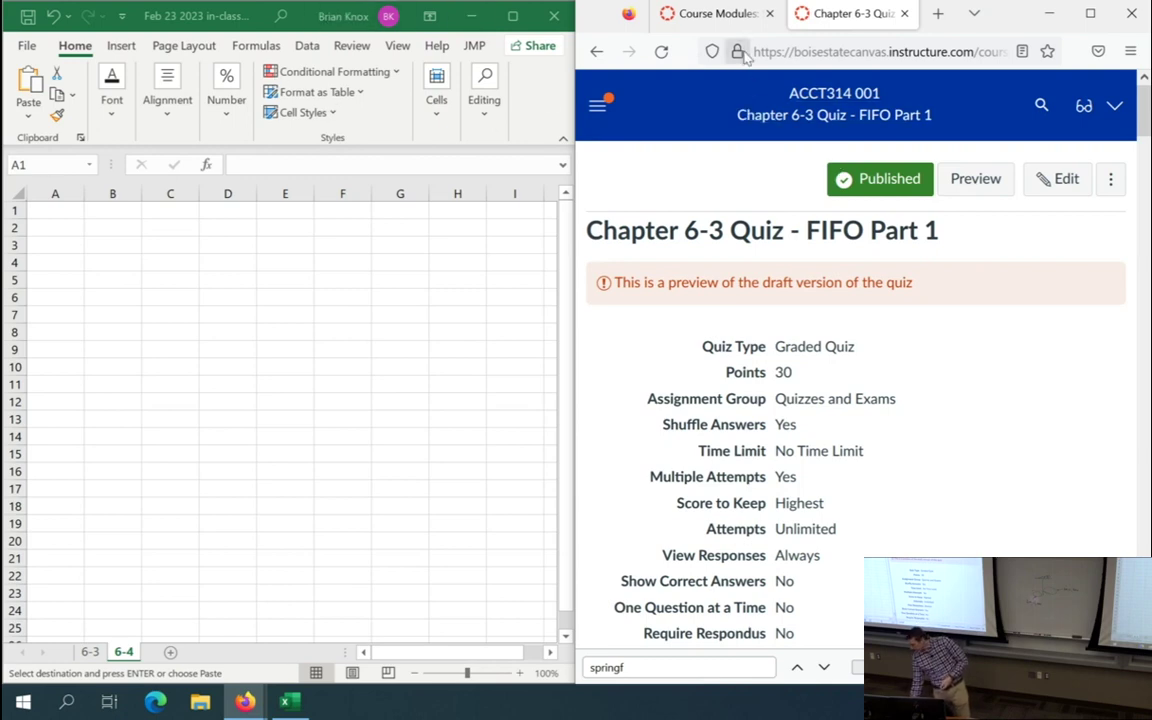
pyautogui.click(690, 14)
pyautogui.scroll(-5, 795, 328)
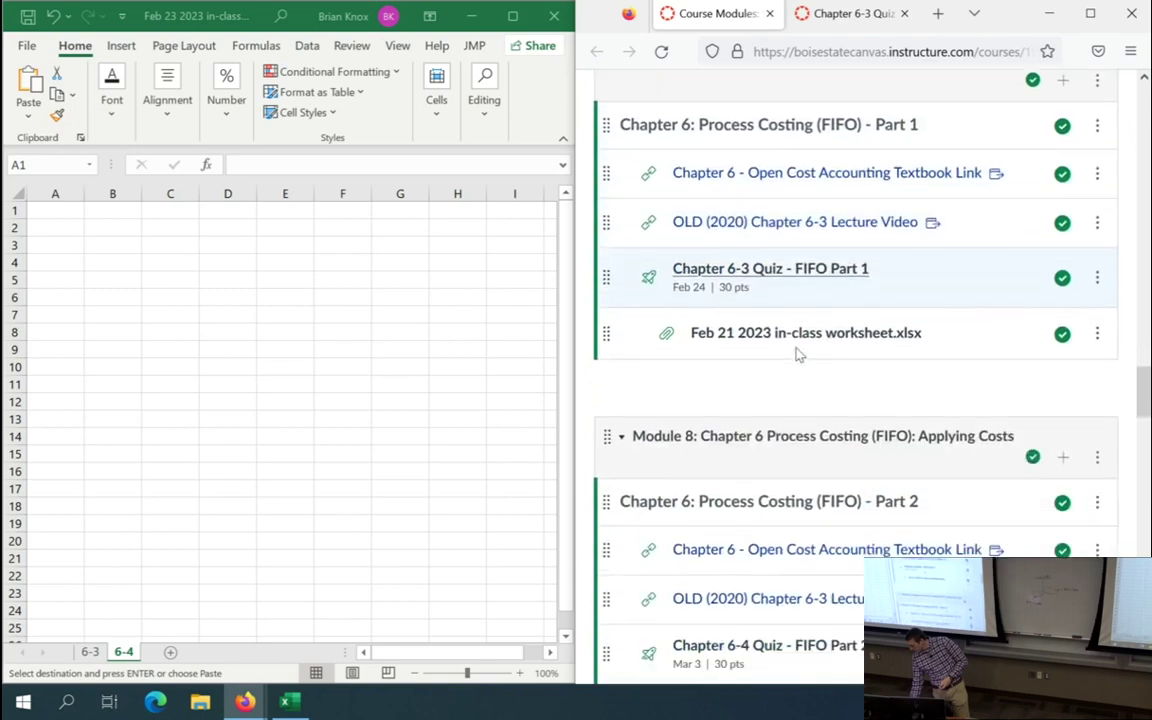
pyautogui.rightClick(826, 426)
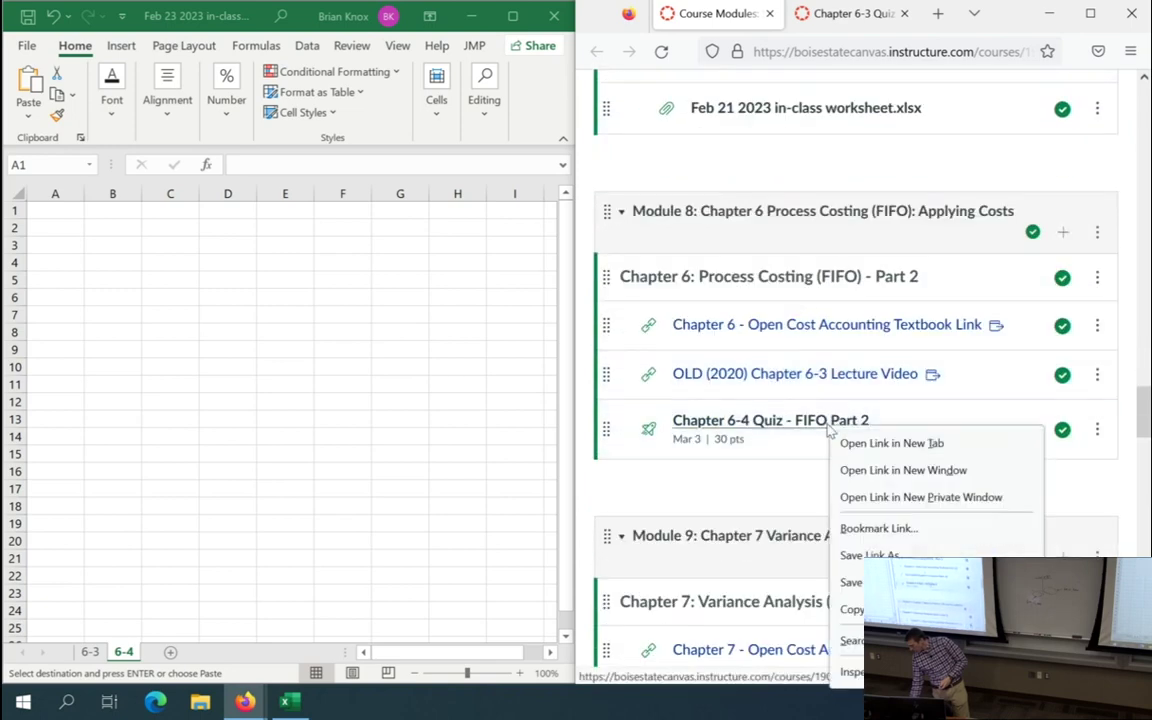
pyautogui.click(850, 441)
pyautogui.click(790, 14)
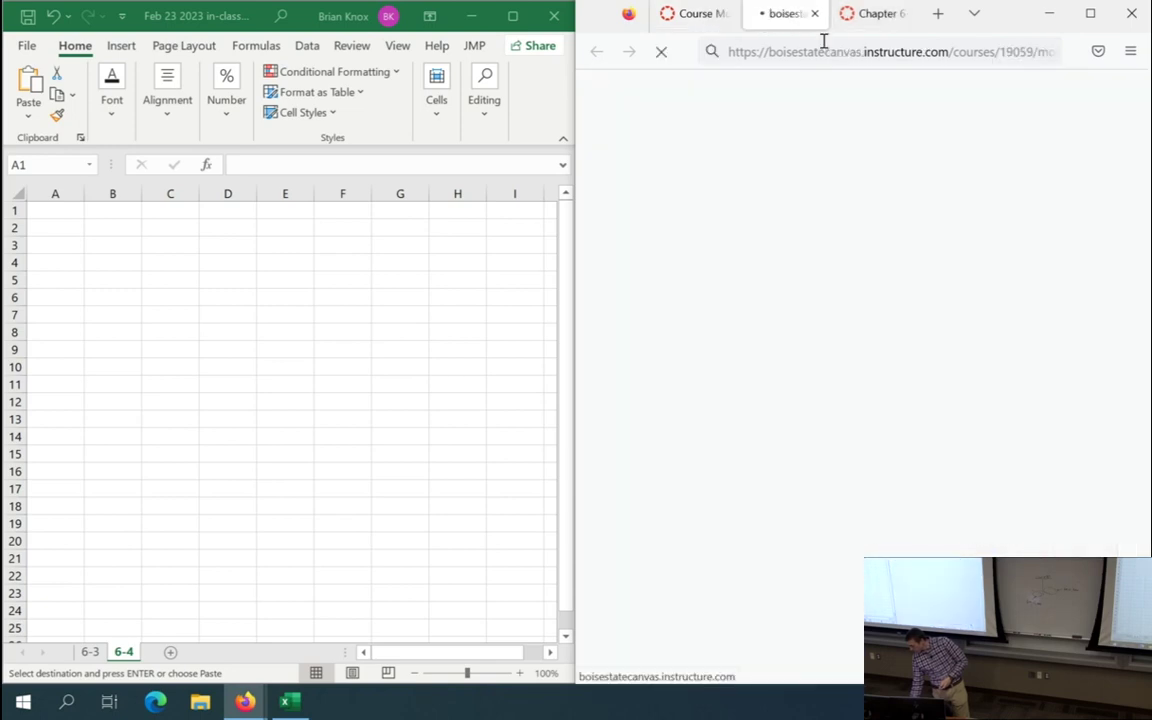
pyautogui.click(880, 14)
pyautogui.click(903, 14)
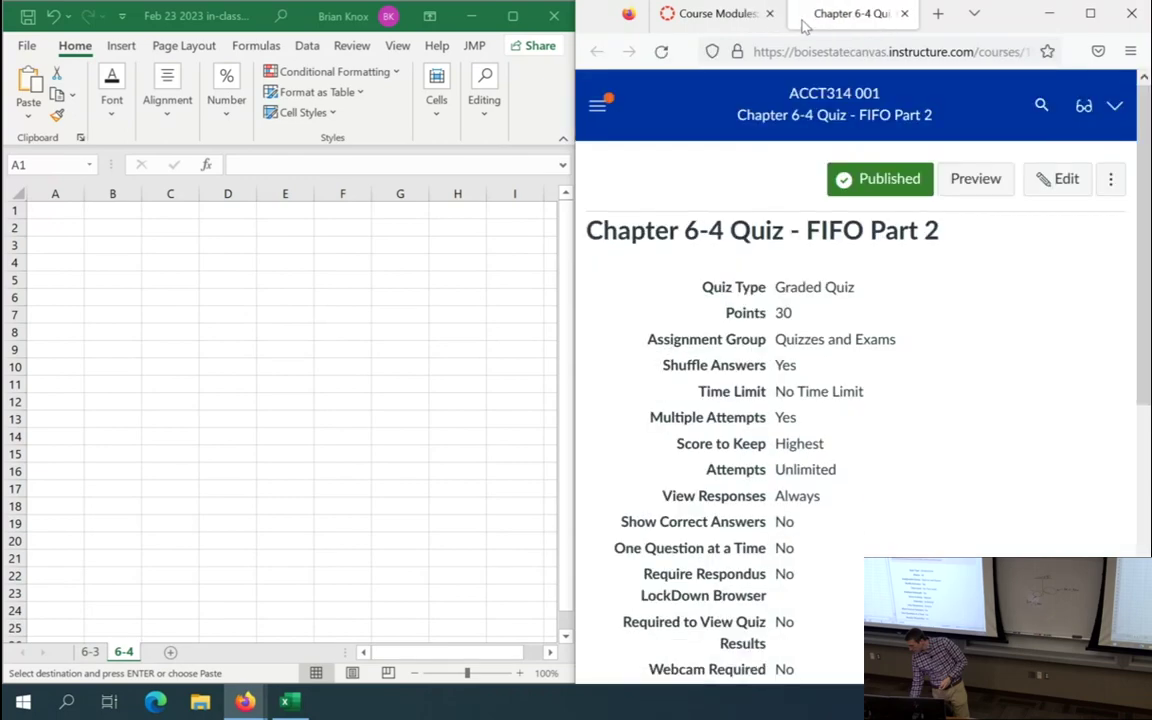
# - Open Module 8's "Chapter 6 - Open Cost Accounting Textbook Link" in a new tab and switch to it
pyautogui.click(715, 14)
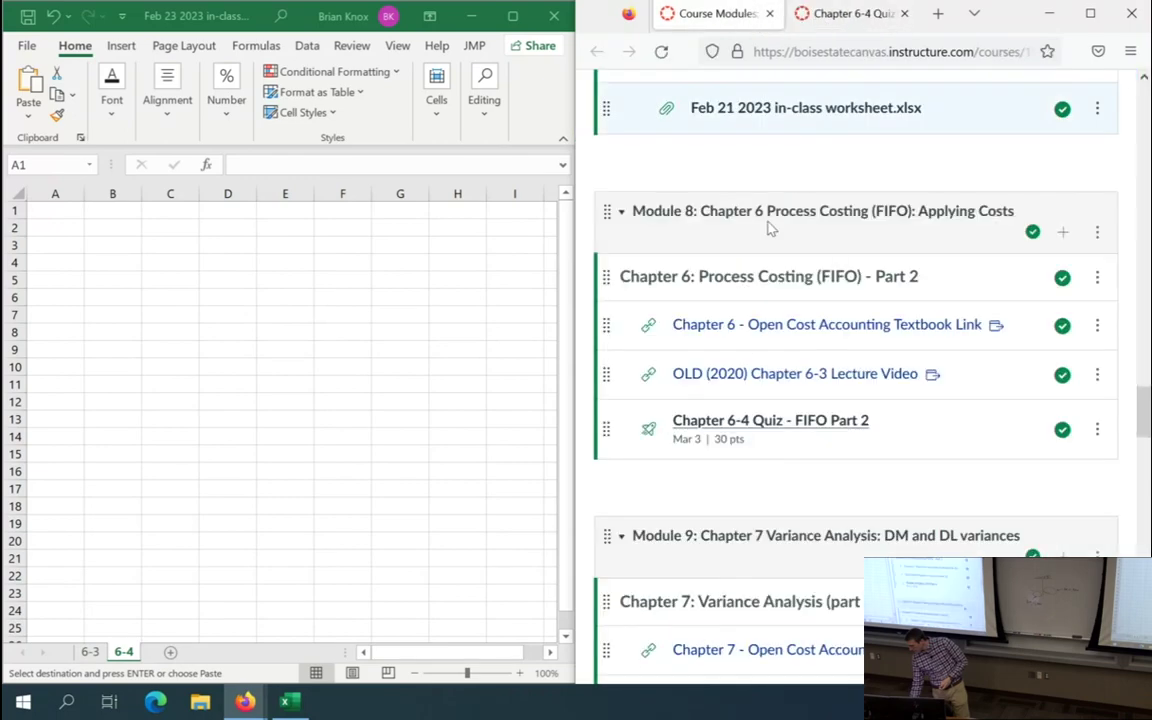
pyautogui.rightClick(805, 328)
pyautogui.click(851, 342)
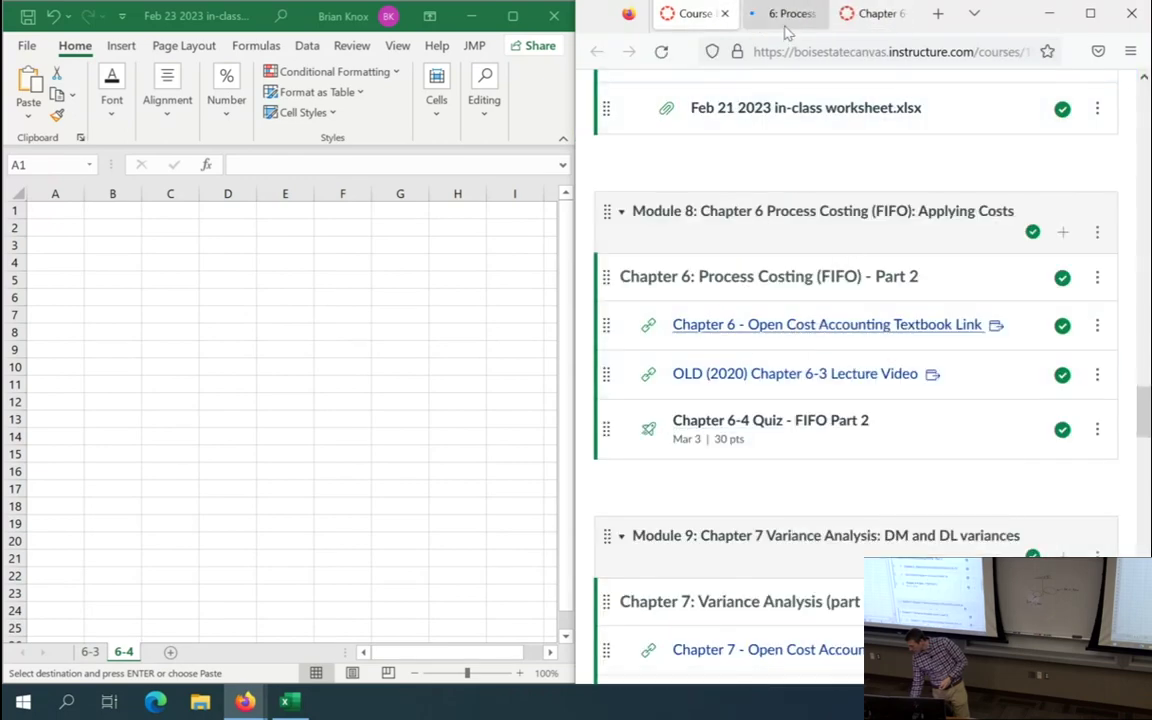
pyautogui.click(785, 14)
# - Examine the textbook's FIFO cost allocation example, TEU formula and weighted average versus FIFO diagram, and return to the Chapter 6-4 quiz page
pyautogui.moveTo(1143, 95); pyautogui.dragTo(1148, 542)
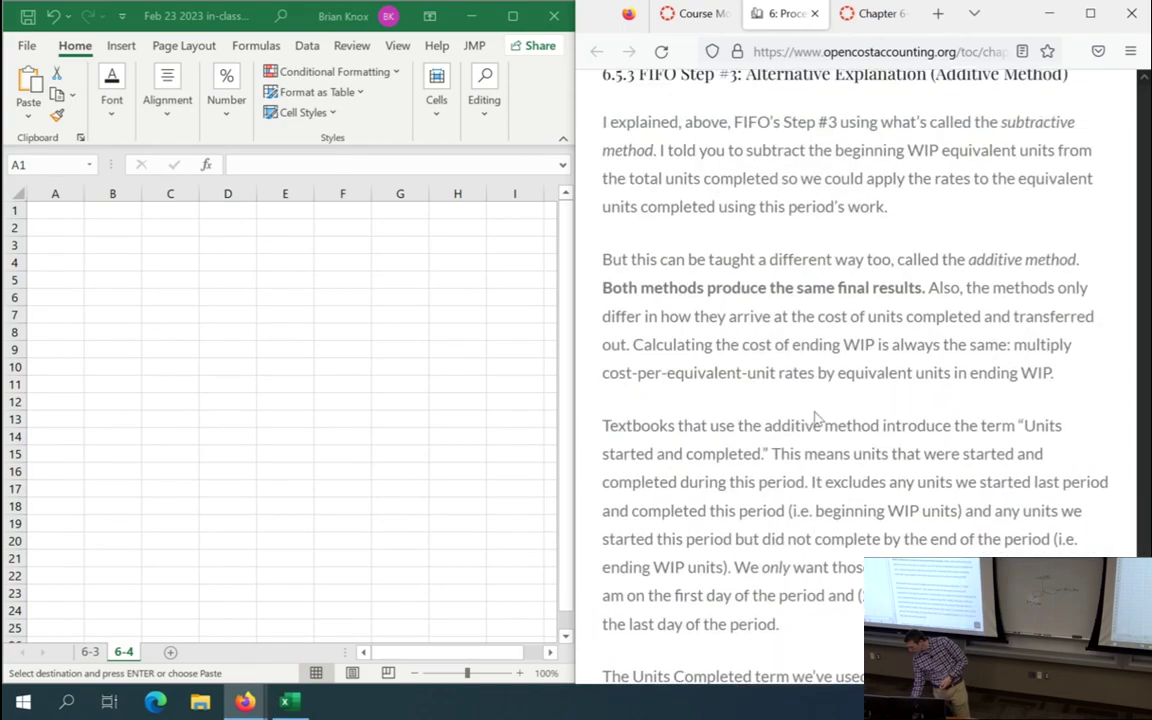
pyautogui.scroll(10, 810, 410)
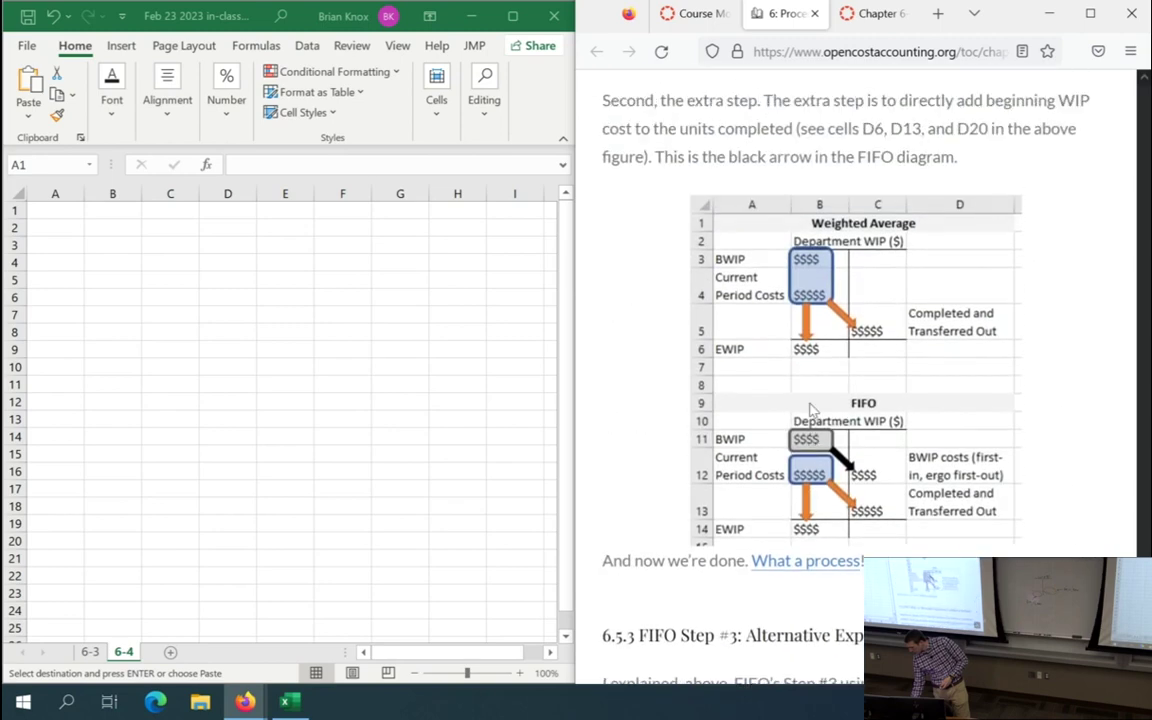
pyautogui.scroll(5, 810, 410)
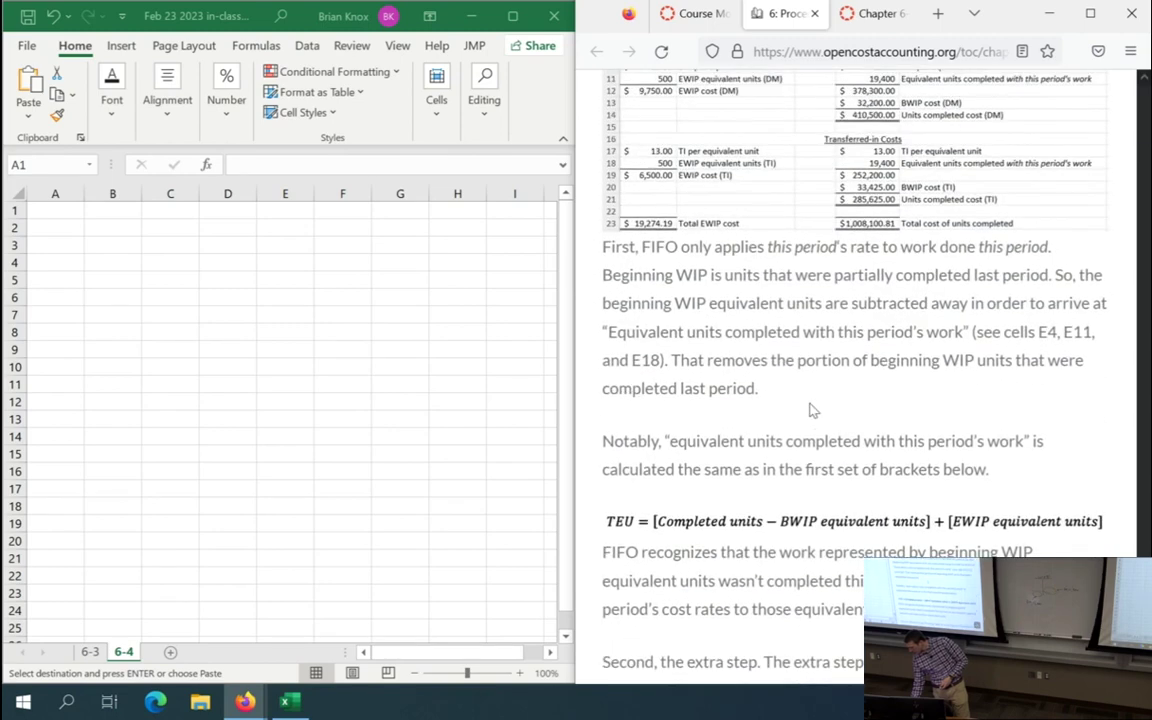
pyautogui.scroll(-5, 812, 410)
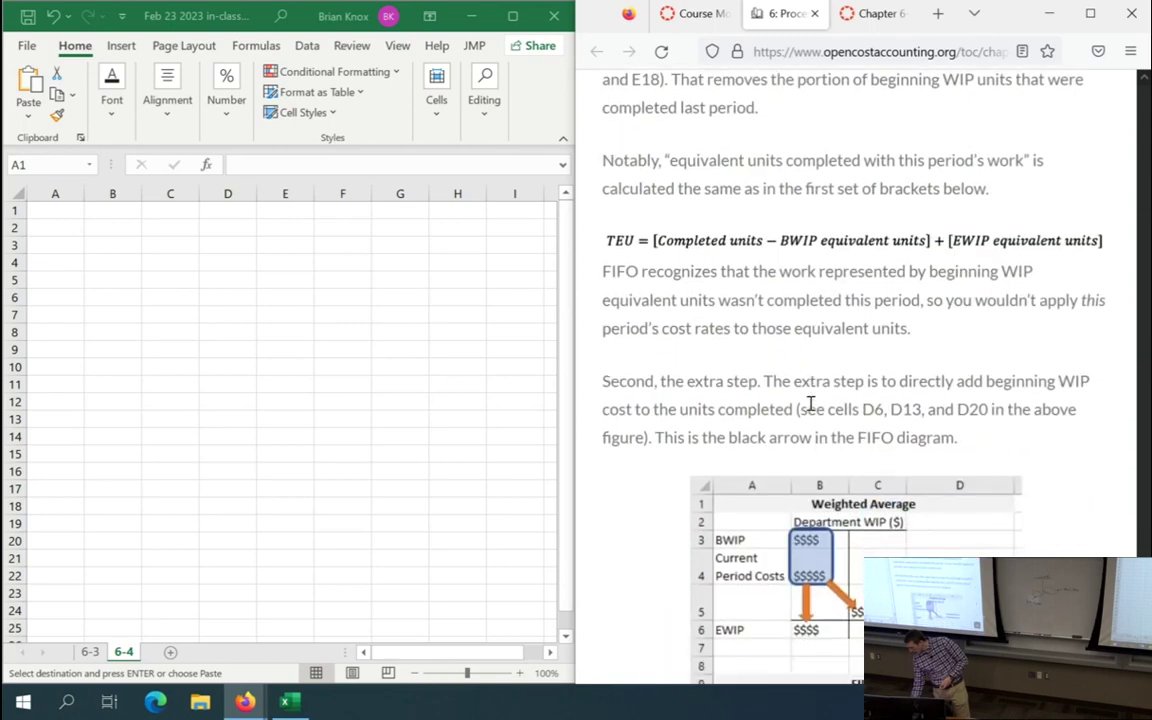
pyautogui.scroll(-3, 810, 405)
pyautogui.scroll(10, 812, 410)
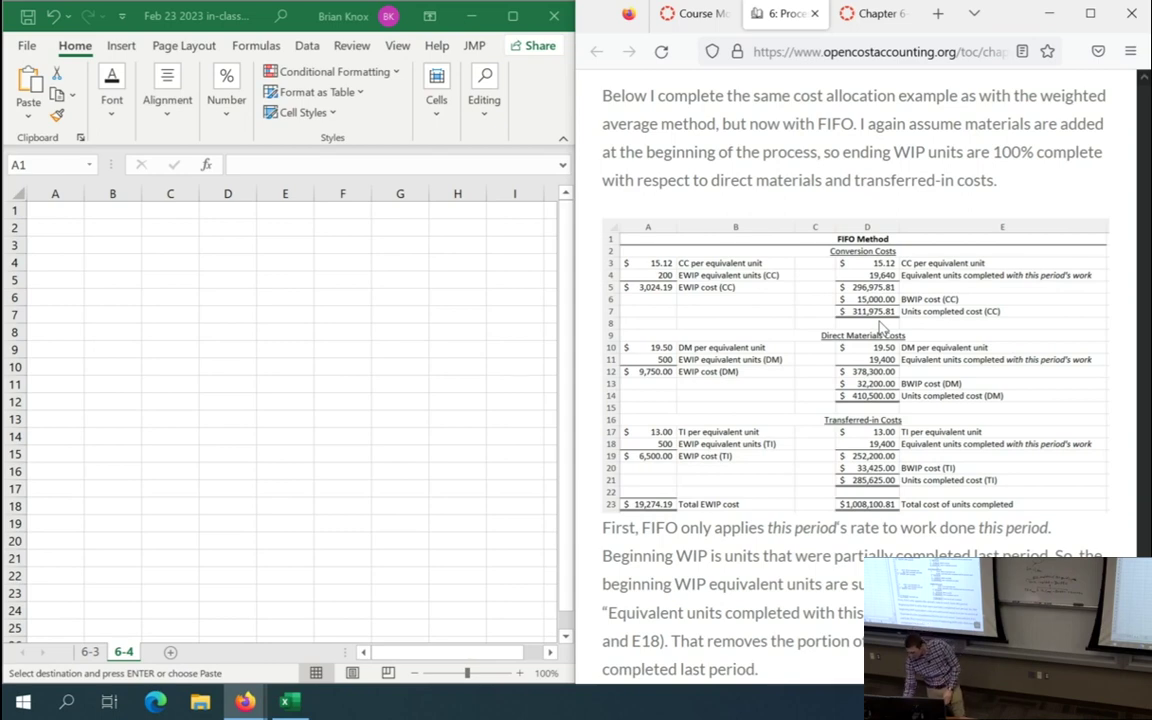
pyautogui.click(870, 14)
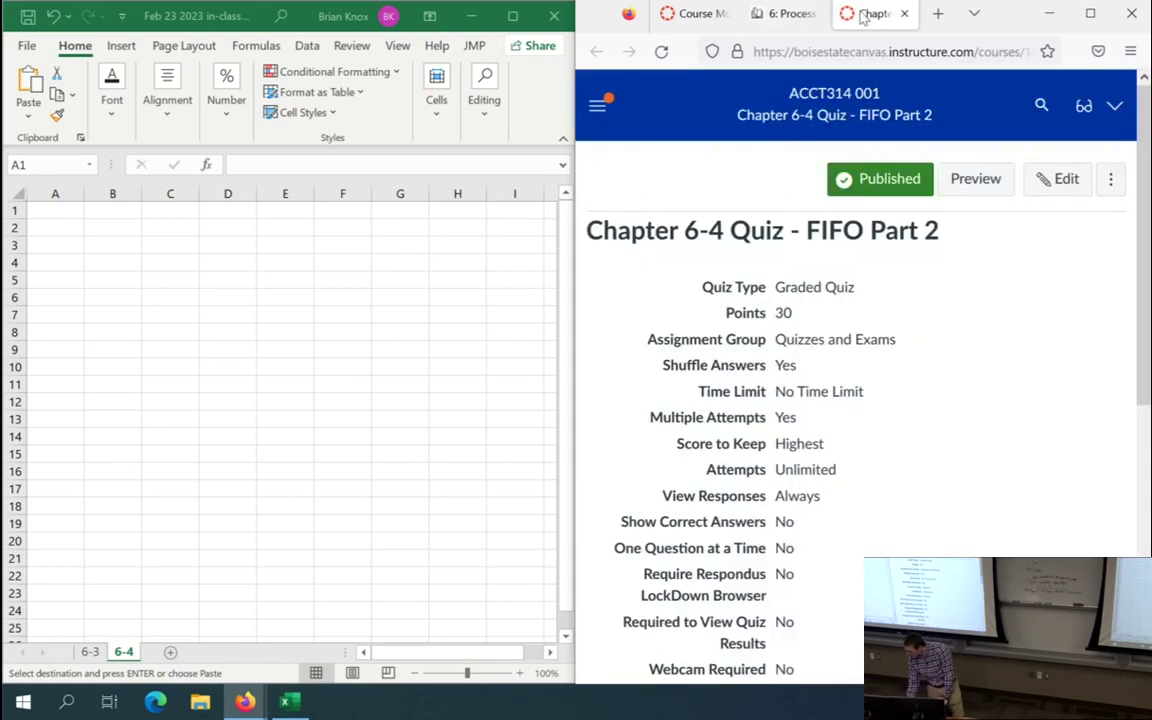
# - Review the textbook chapter's FIFO cost allocation example, its explanation, and the section on the additive method
pyautogui.click(770, 14)
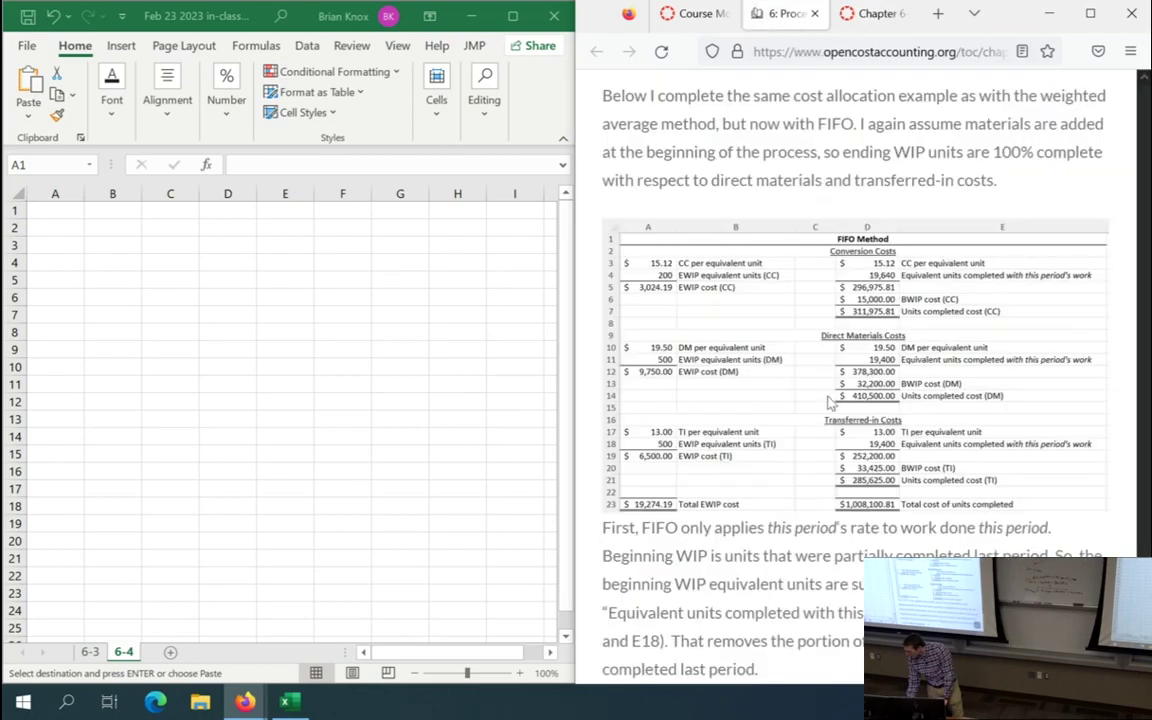
pyautogui.scroll(-10, 822, 414)
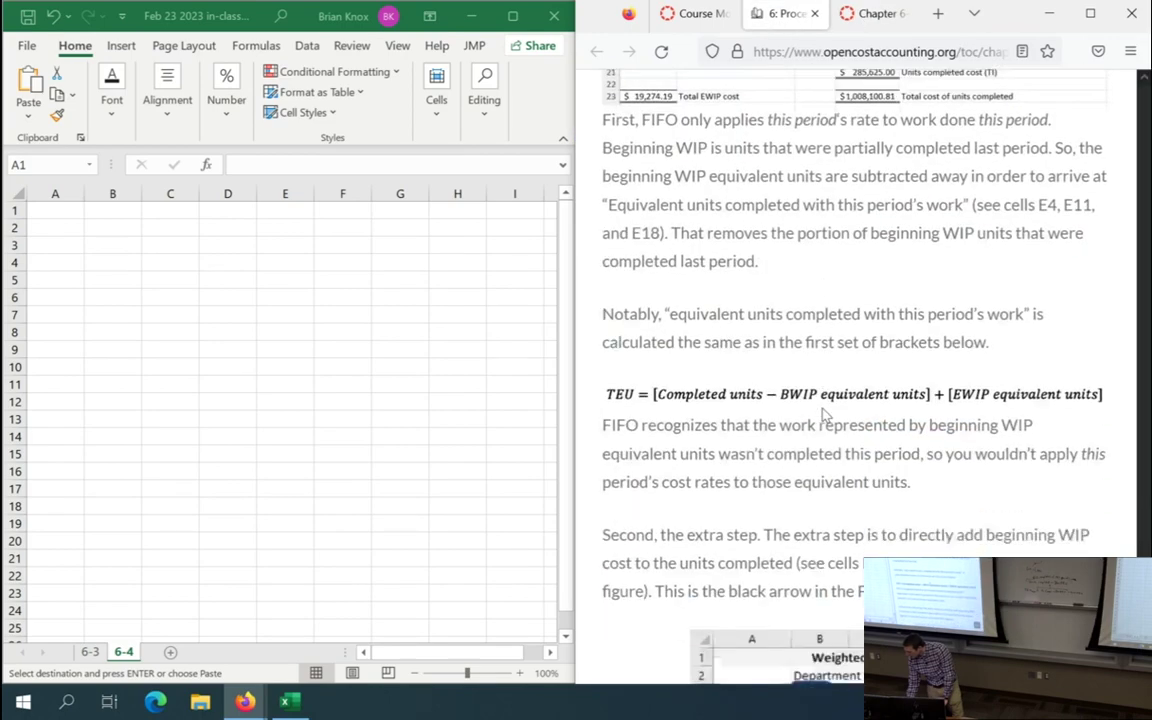
pyautogui.scroll(-10, 822, 409)
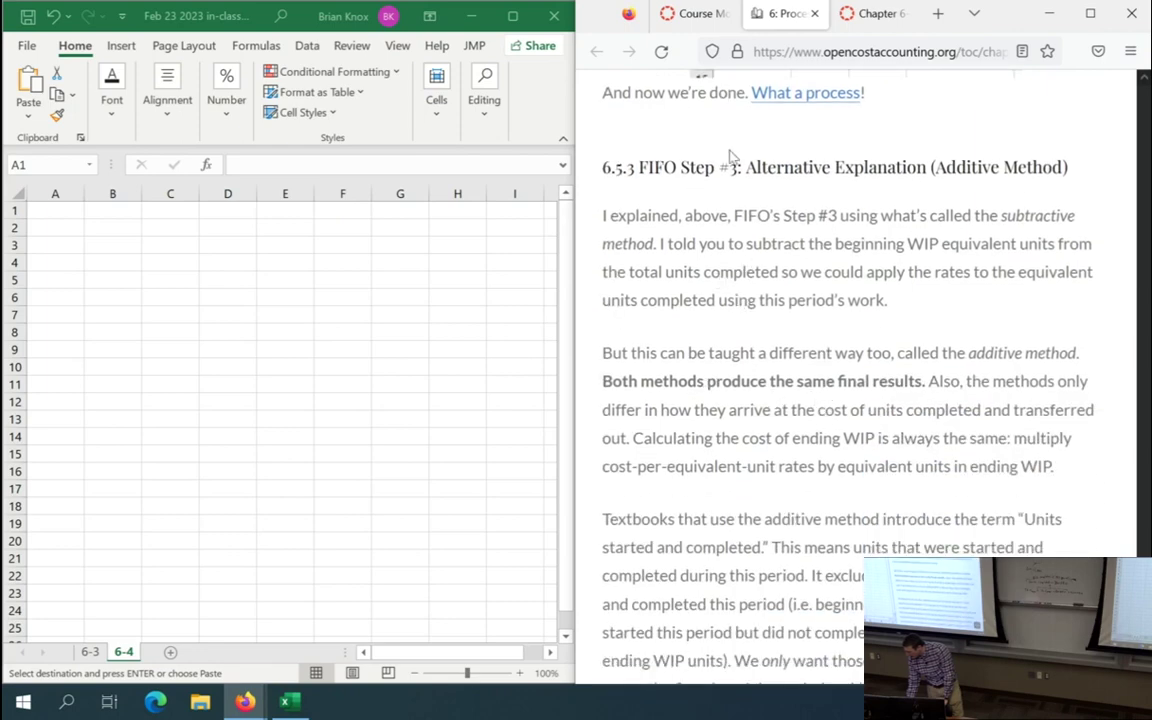
pyautogui.moveTo(745, 166); pyautogui.dragTo(1060, 166)
pyautogui.click(956, 240)
pyautogui.scroll(10, 950, 250)
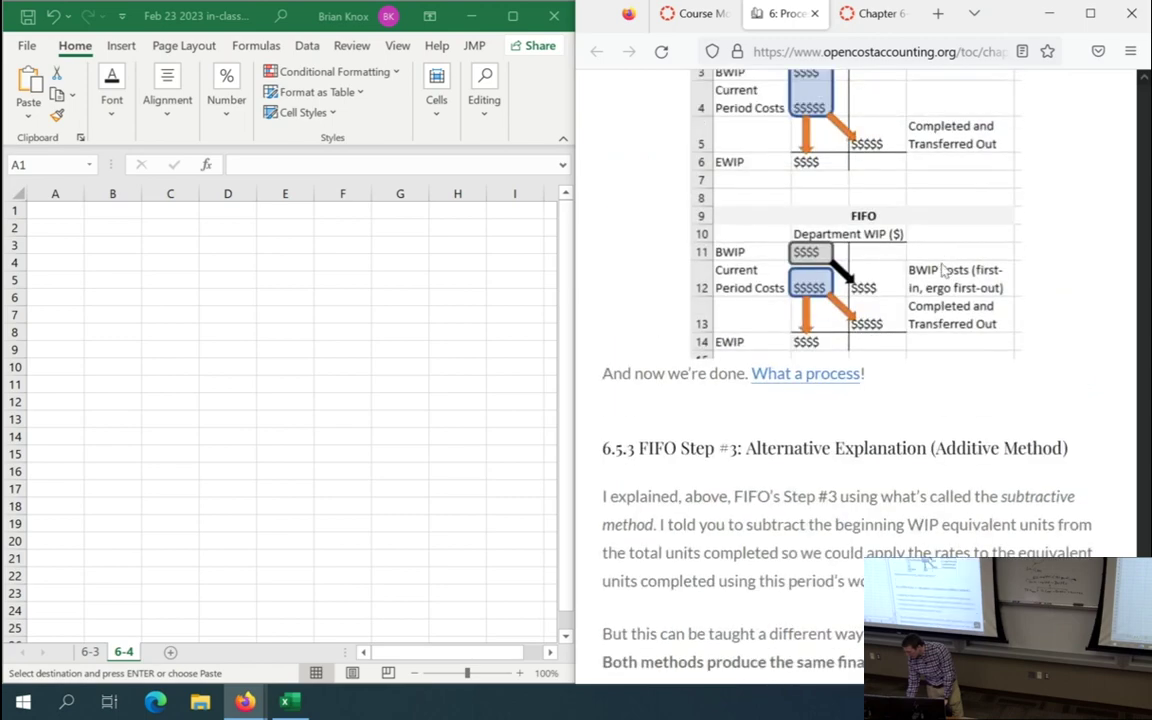
pyautogui.scroll(5, 900, 320)
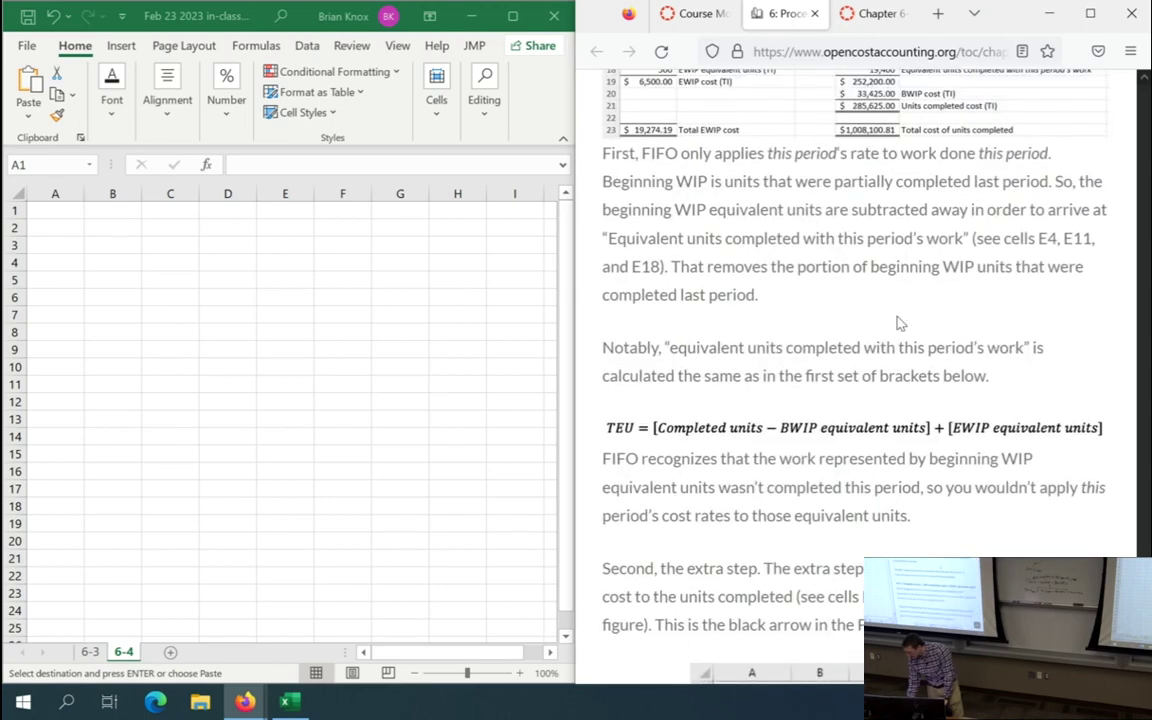
pyautogui.scroll(4, 893, 328)
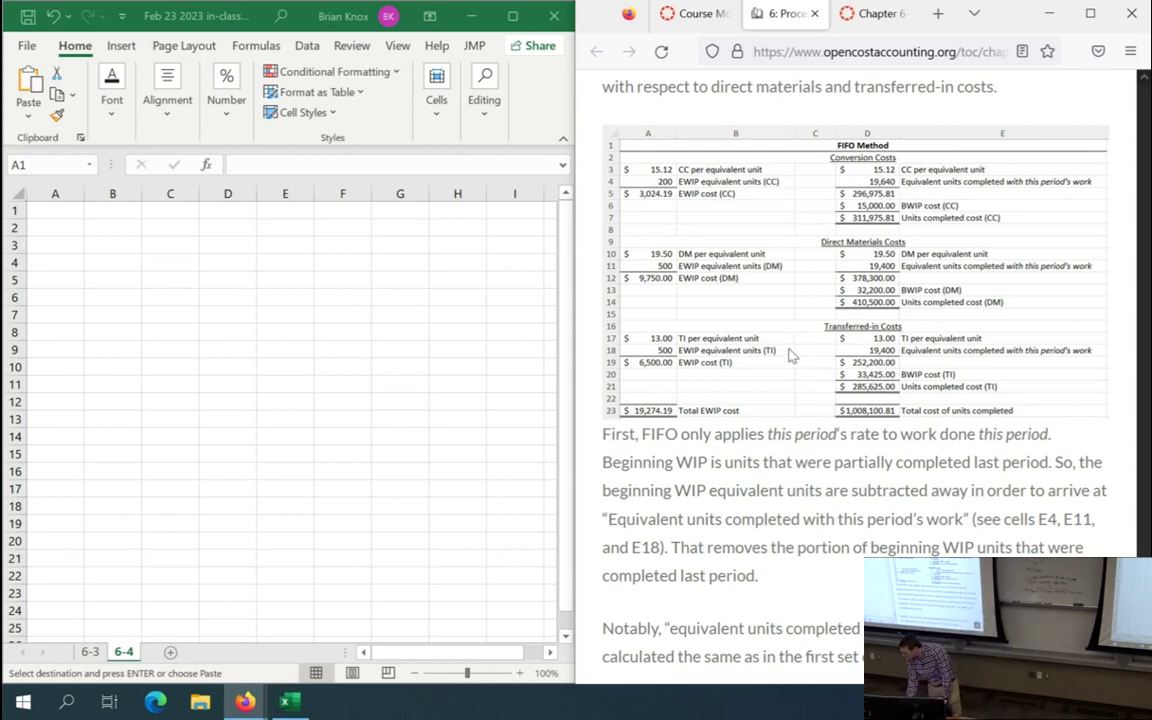
pyautogui.scroll(-3, 790, 353)
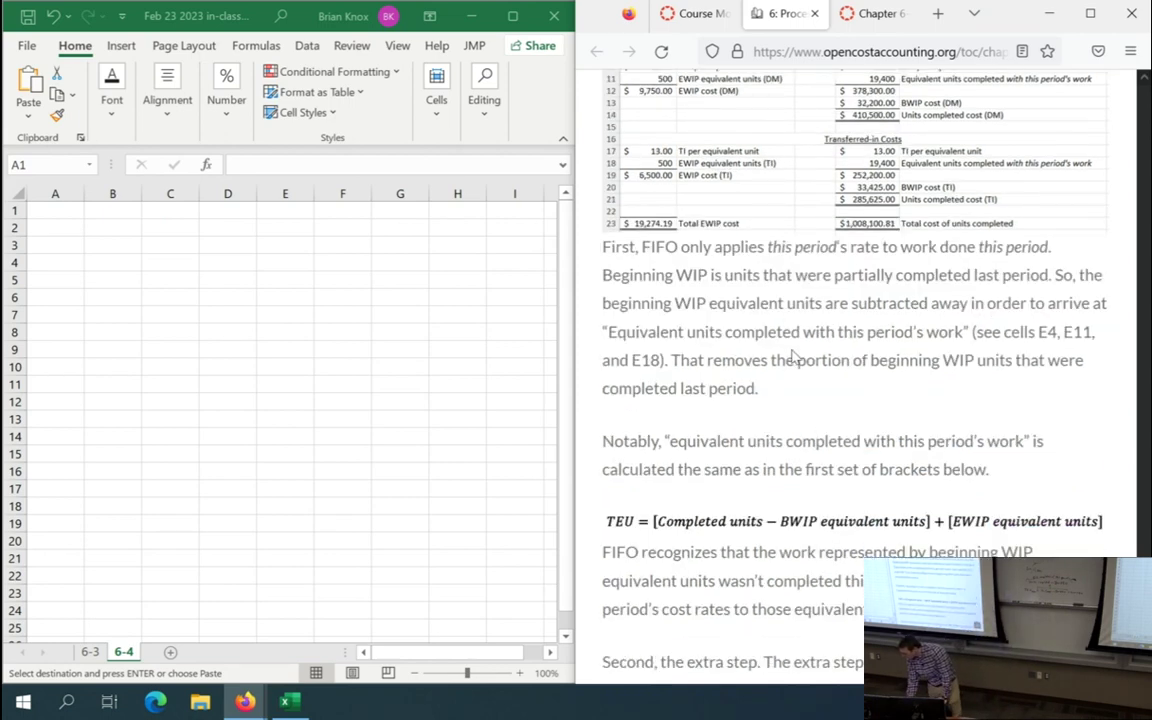
pyautogui.scroll(5, 793, 353)
# - Open a preview of the Chapter 6-4 Quiz - FIFO Part 2 and read Question 1 about ending work in process
pyautogui.click(868, 16)
pyautogui.click(975, 180)
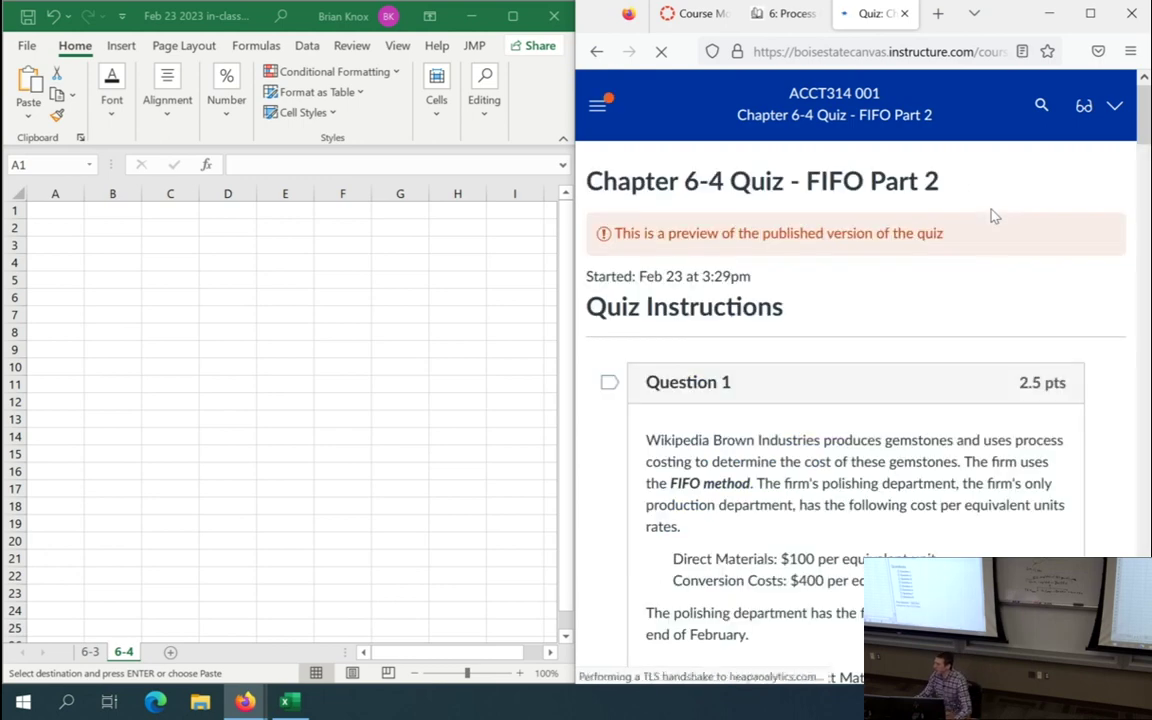
pyautogui.scroll(-3, 852, 414)
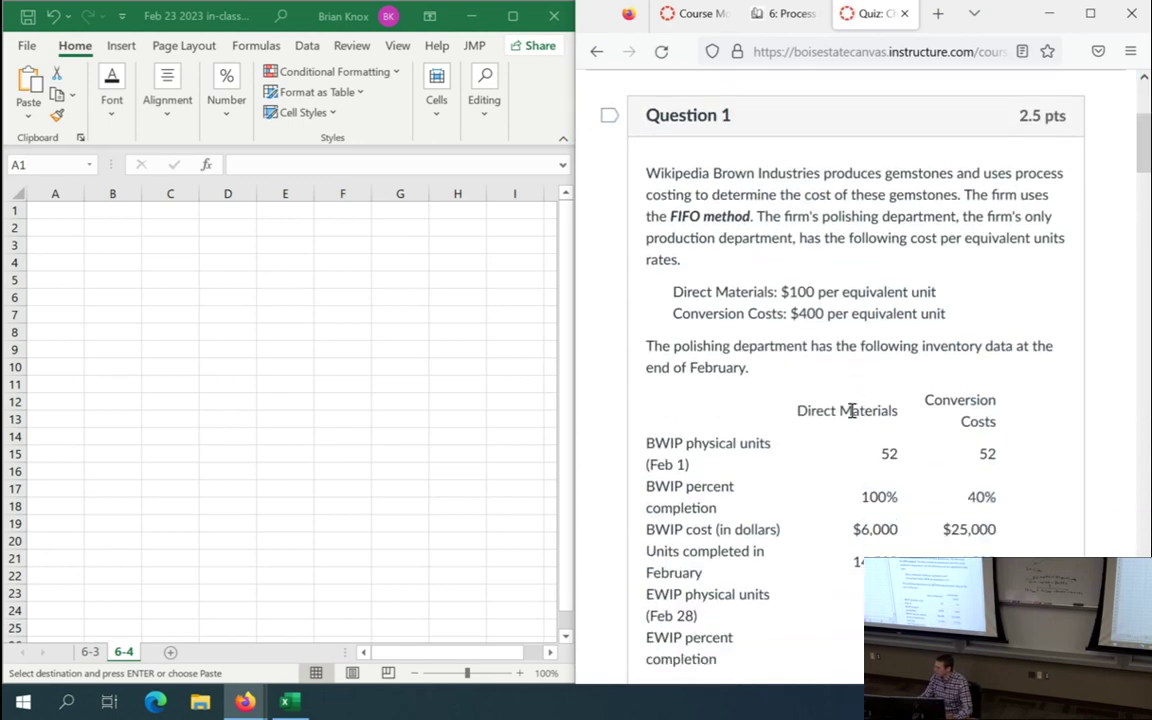
pyautogui.scroll(-3, 848, 410)
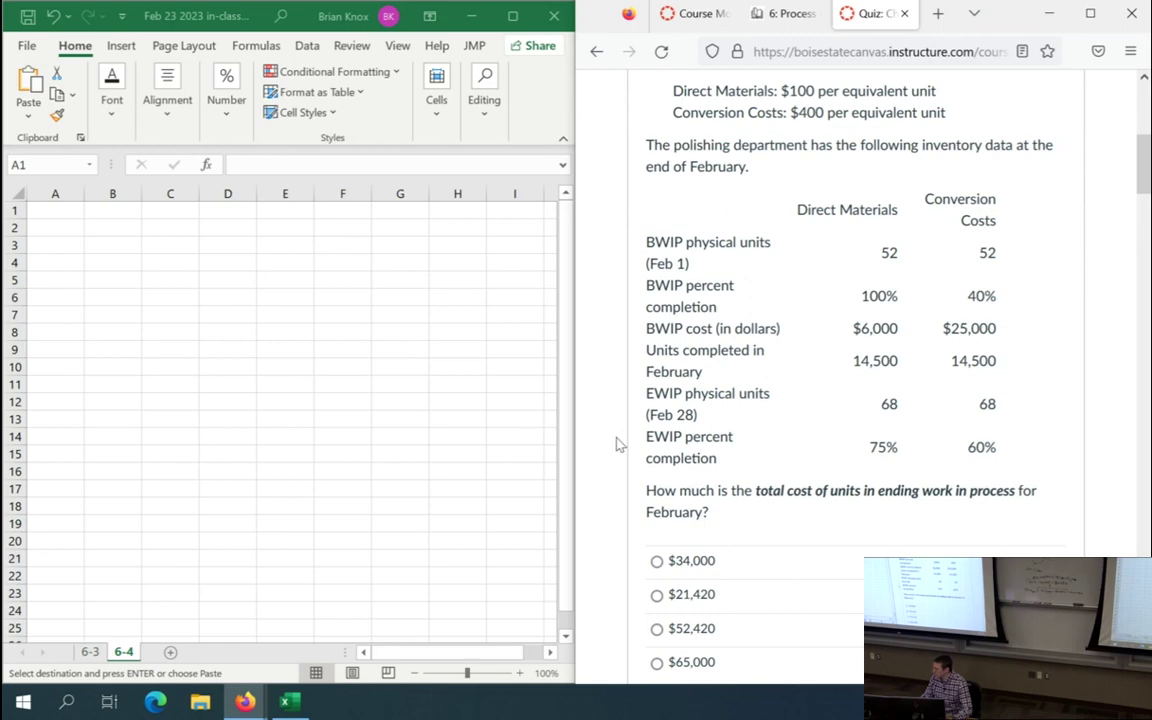
pyautogui.scroll(1, 617, 444)
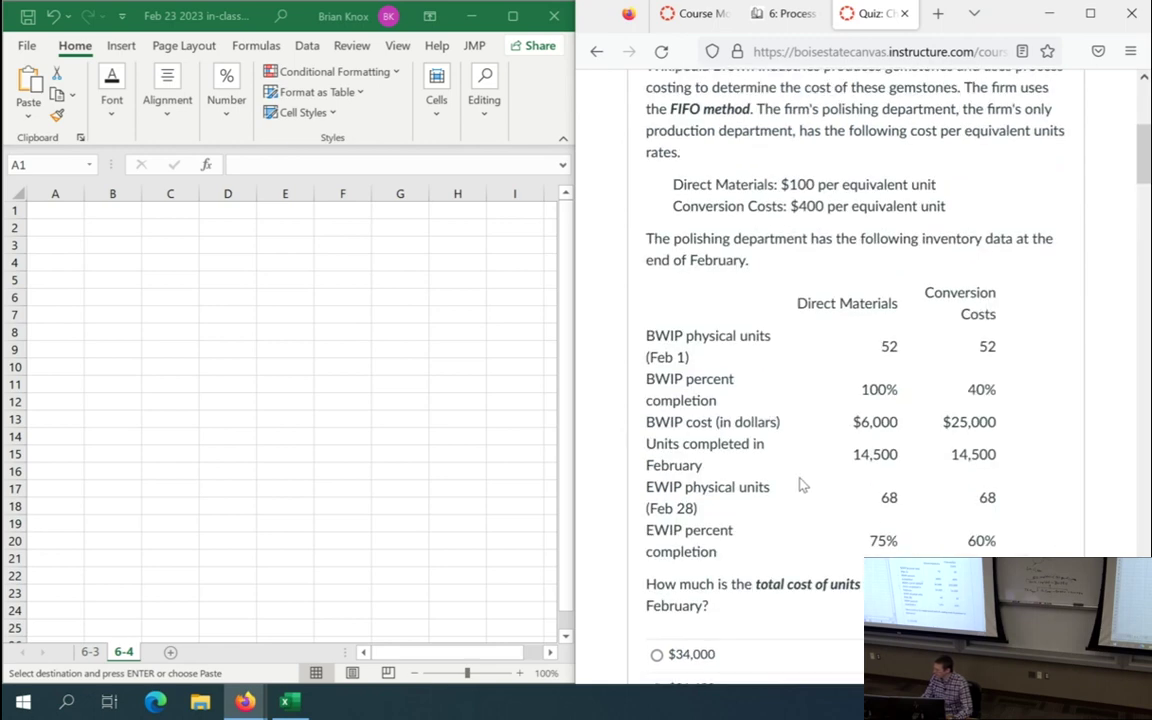
# - Examine Question 2's costing method, requested cost, rate per equivalent unit, completed units and beginning WIP details
pyautogui.scroll(-9, 800, 485)
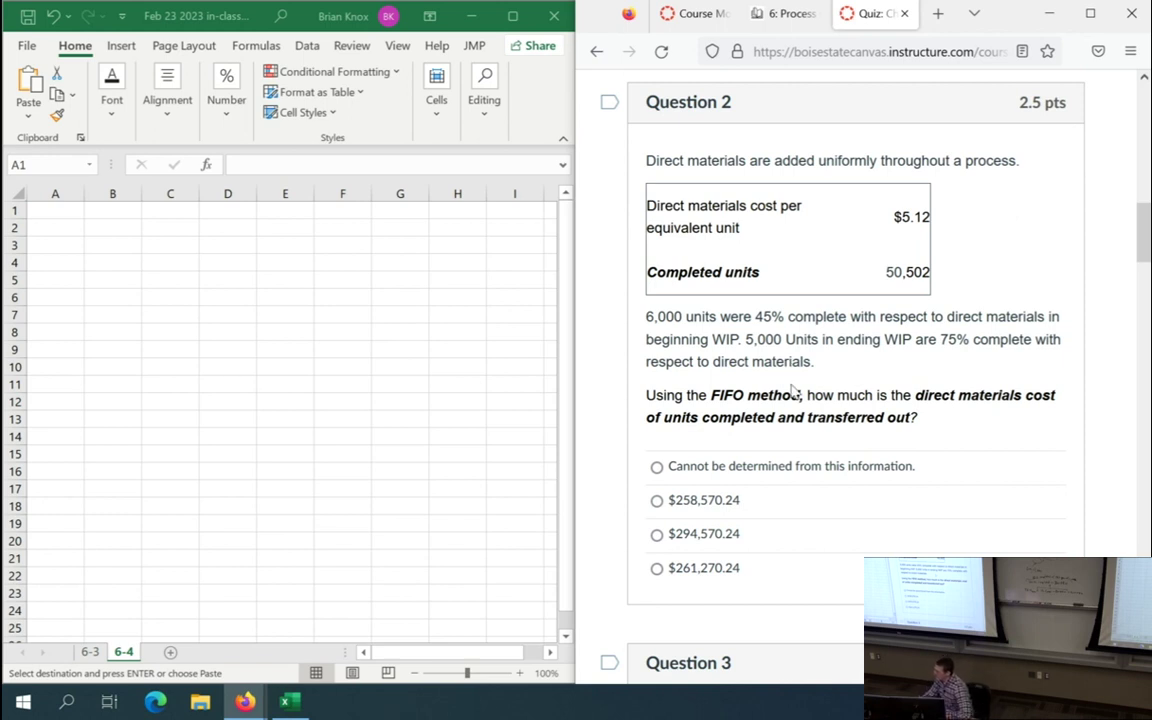
pyautogui.moveTo(711, 396); pyautogui.dragTo(797, 396)
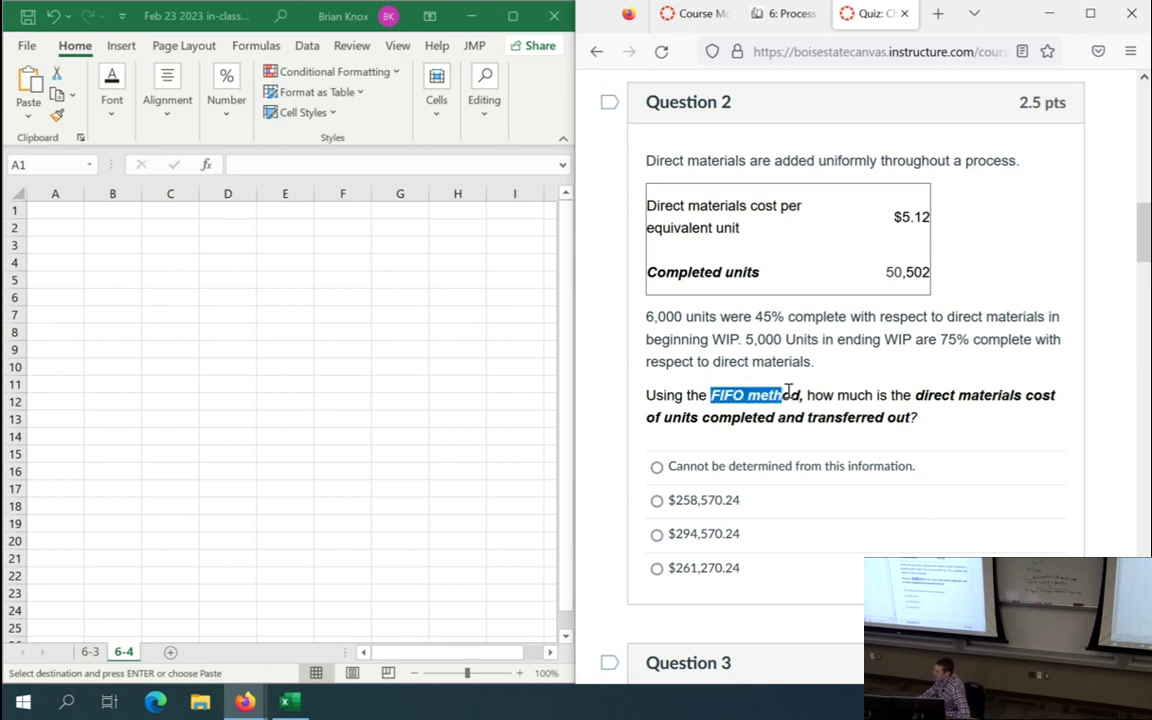
pyautogui.click(797, 396)
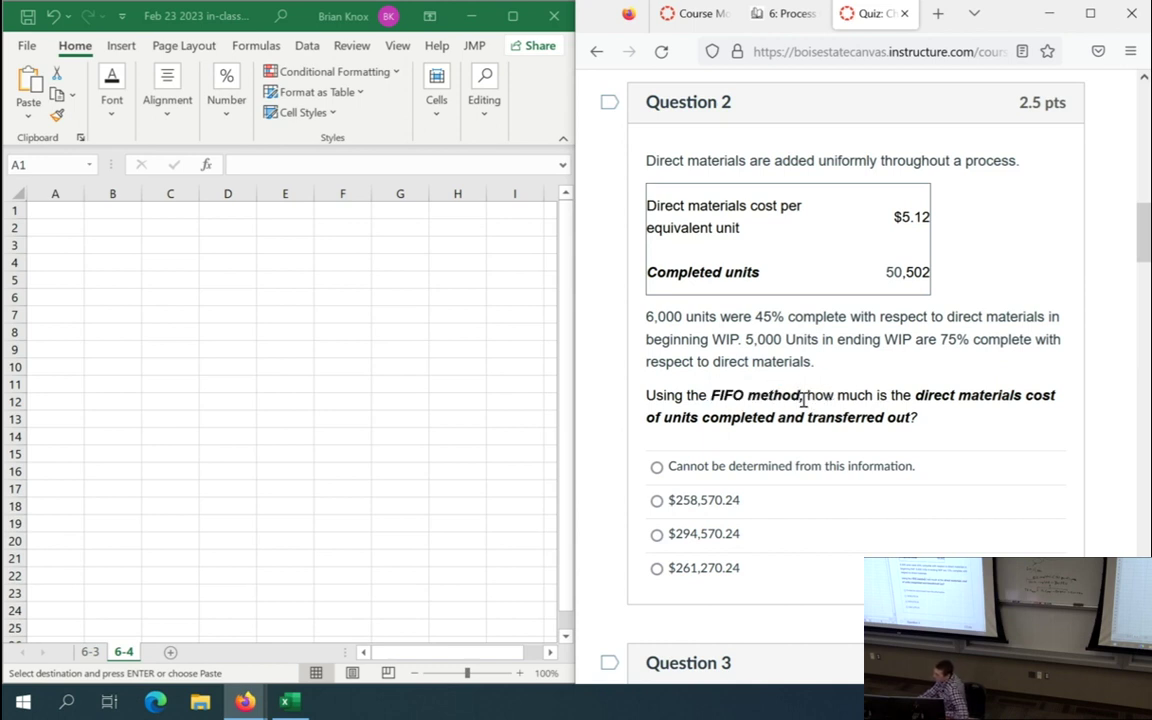
pyautogui.moveTo(710, 395); pyautogui.dragTo(806, 390)
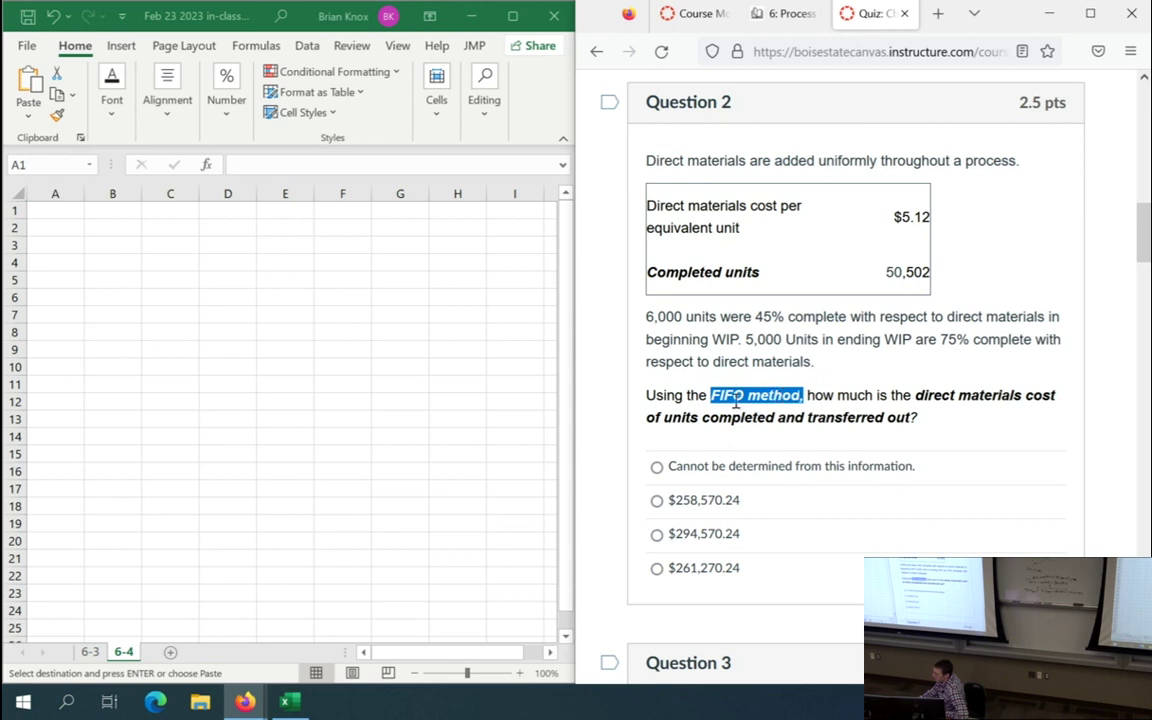
pyautogui.click(916, 398)
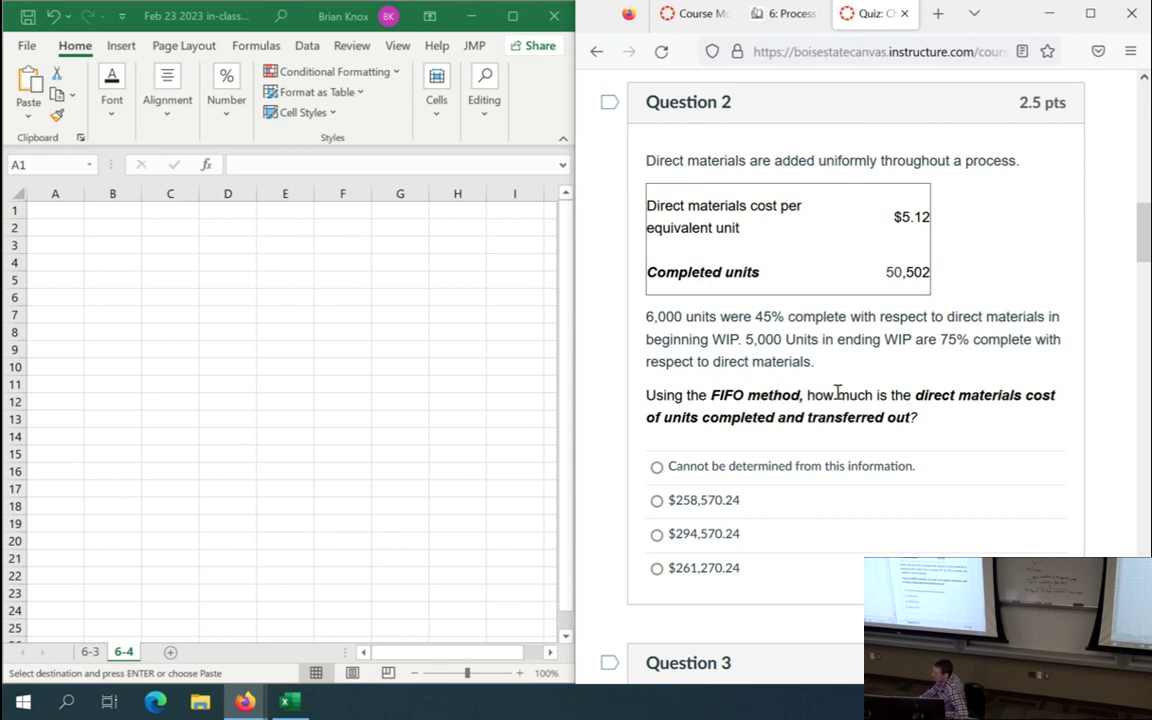
pyautogui.moveTo(922, 396); pyautogui.dragTo(1062, 423)
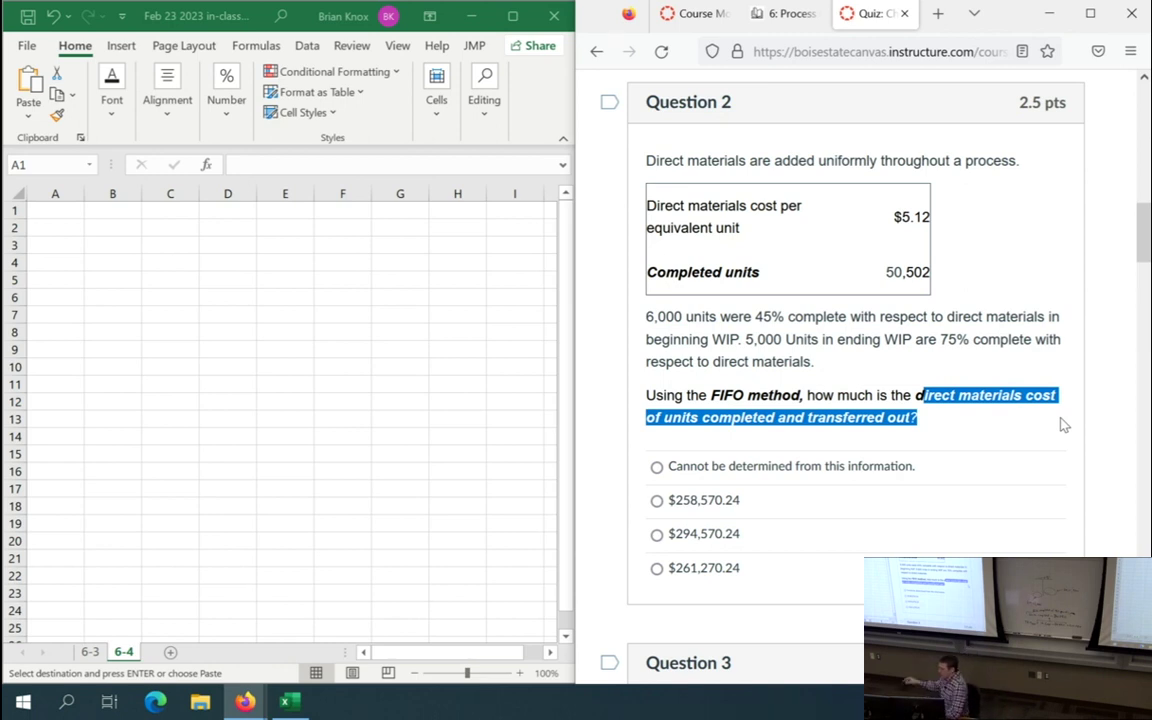
pyautogui.click(1010, 396)
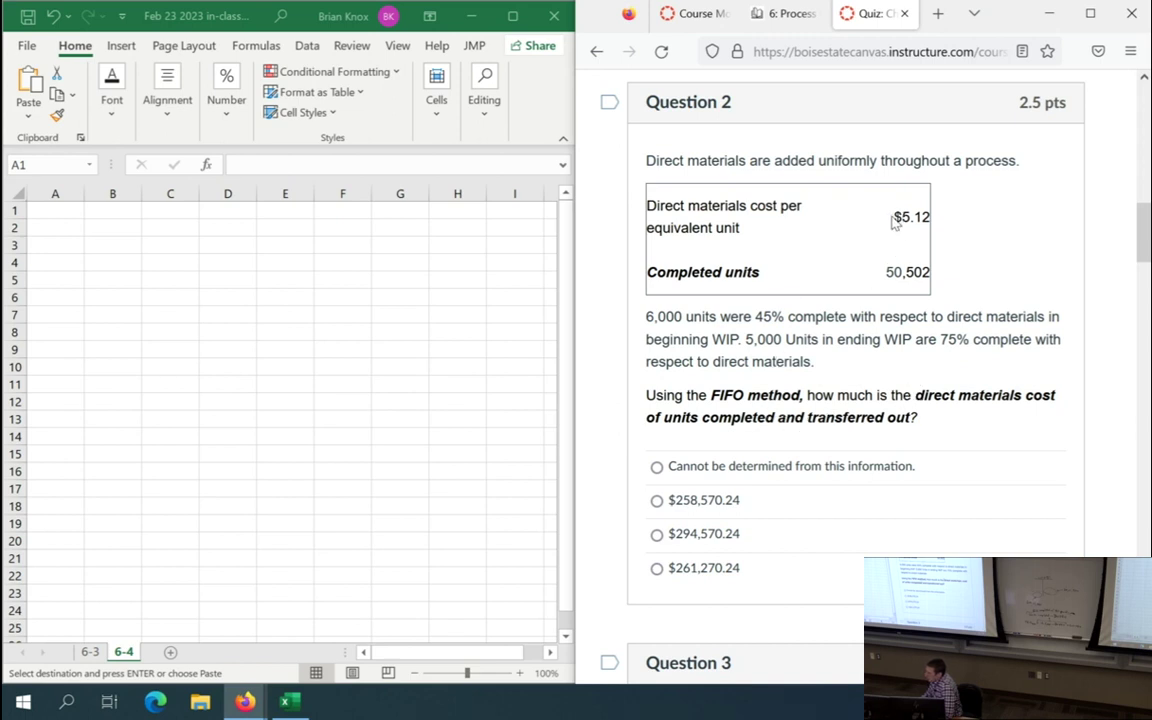
pyautogui.moveTo(898, 216); pyautogui.dragTo(929, 214)
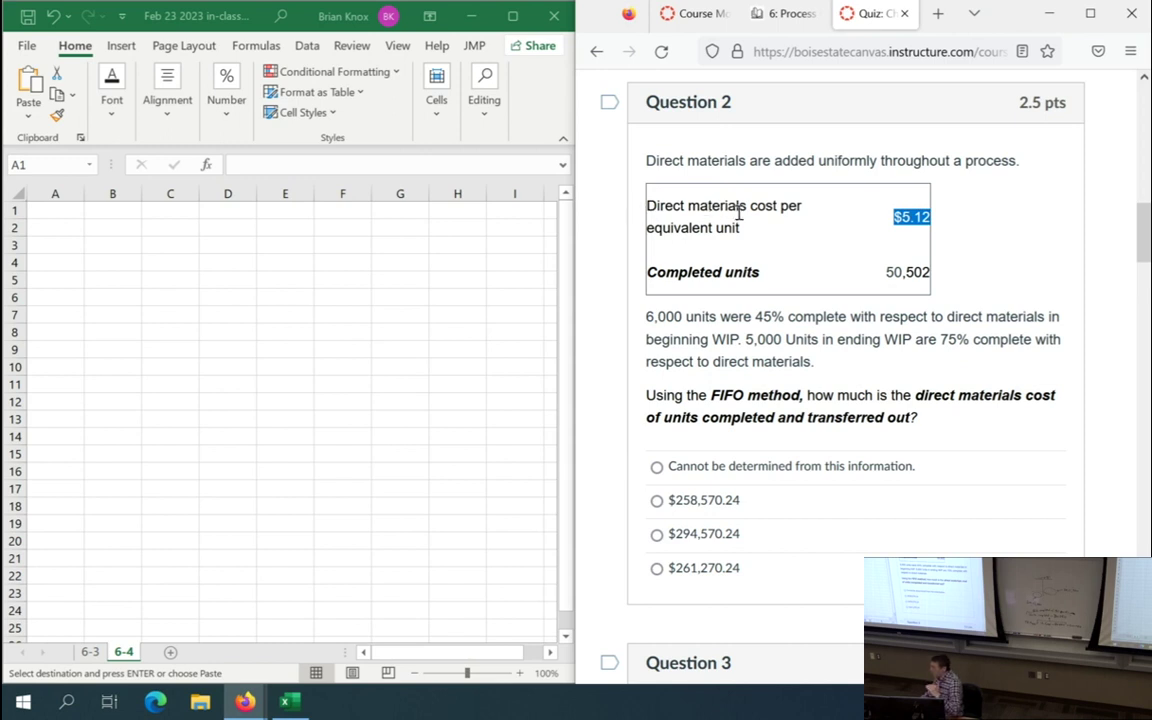
pyautogui.moveTo(893, 272); pyautogui.dragTo(927, 272)
pyautogui.click(928, 272)
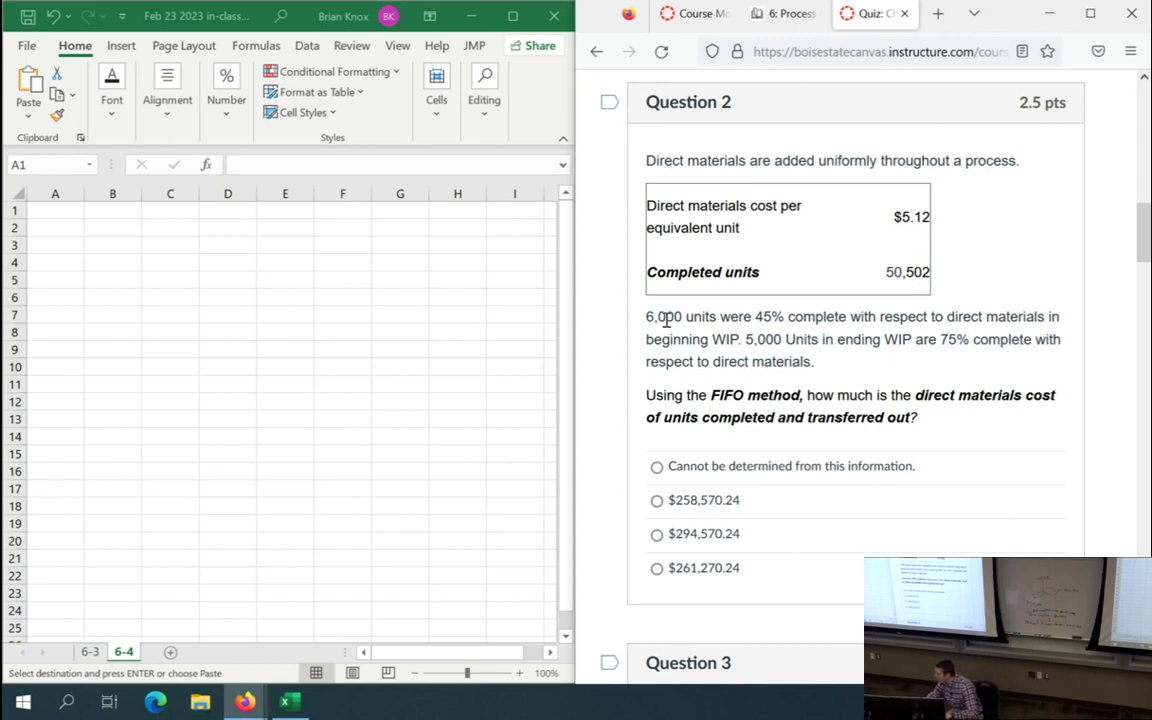
pyautogui.moveTo(647, 318); pyautogui.dragTo(679, 316)
pyautogui.moveTo(755, 316); pyautogui.dragTo(1042, 316)
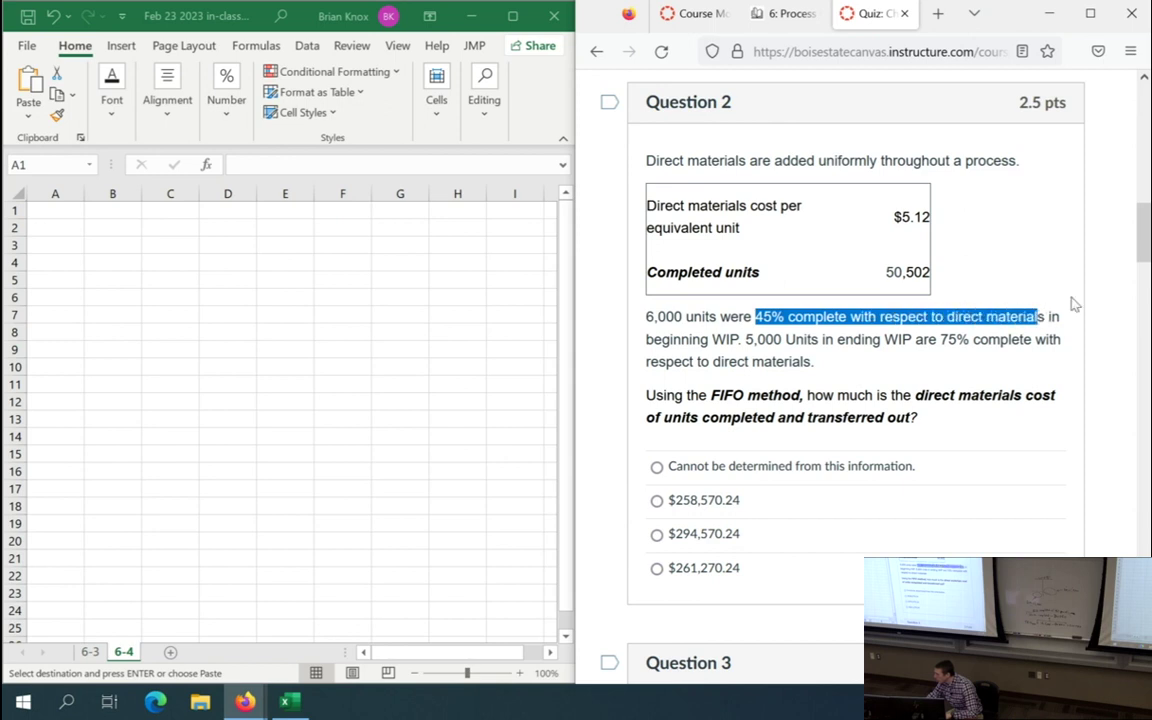
pyautogui.click(750, 360)
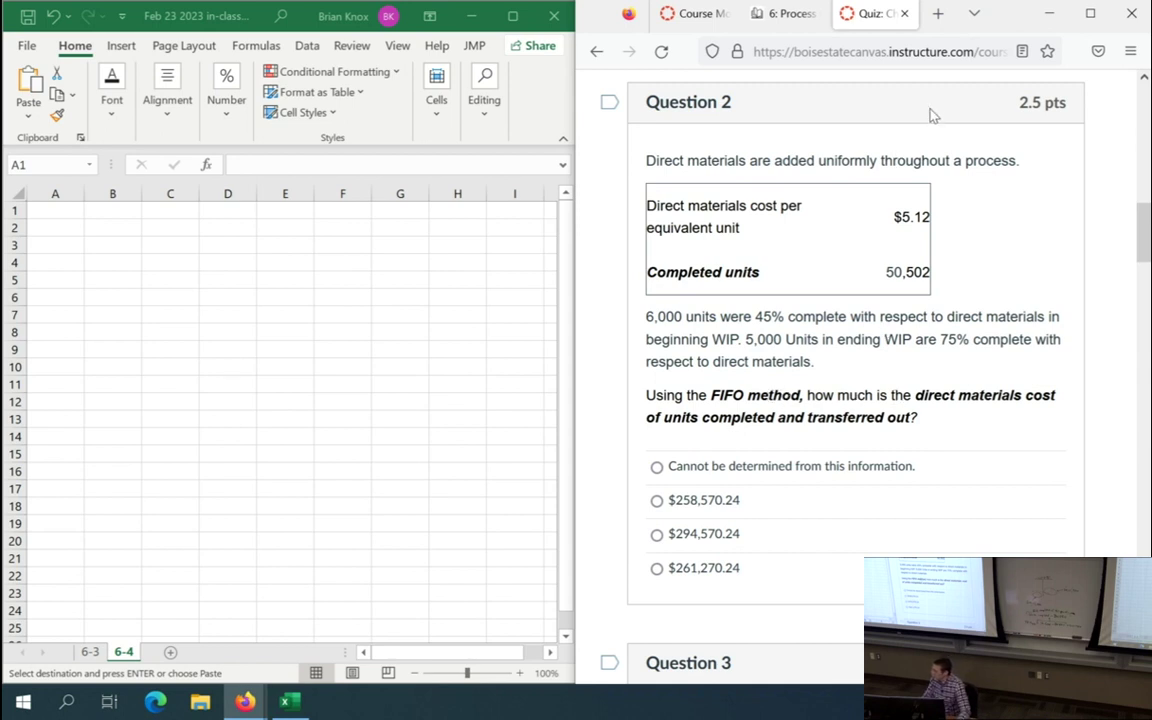
# - Enter the heading "DM cost units completed" in cell A1 of the 6-4 worksheet in Excel
pyautogui.click(105, 216)
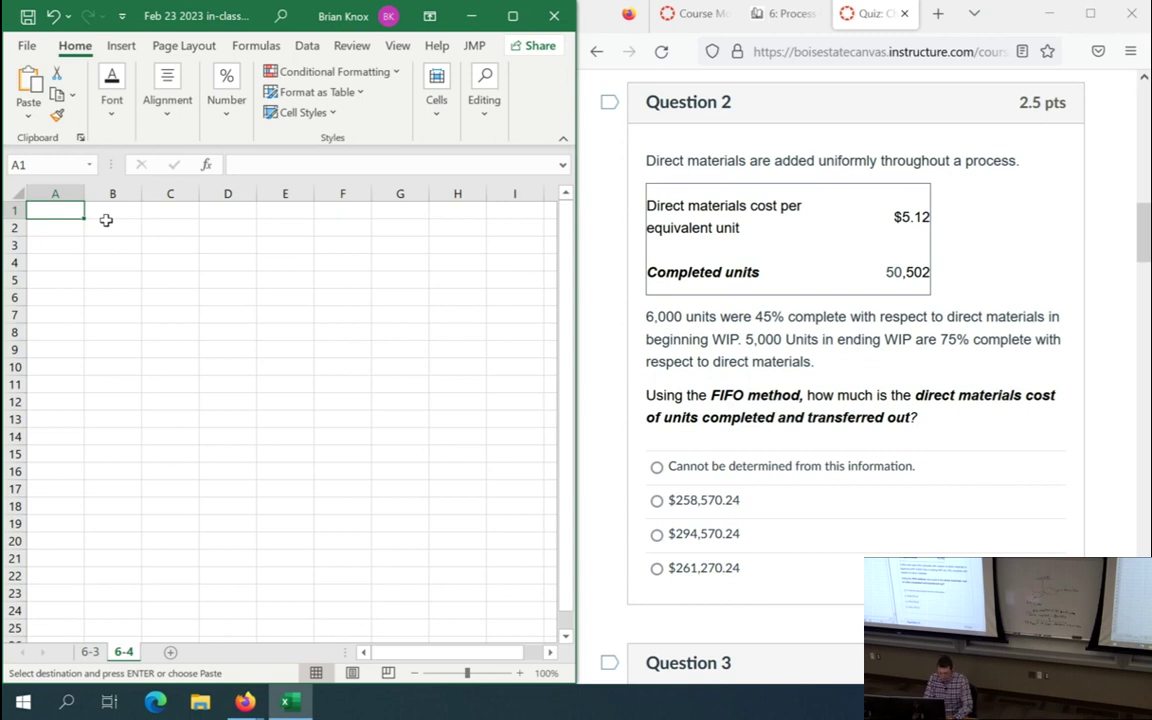
pyautogui.write('DM units com')
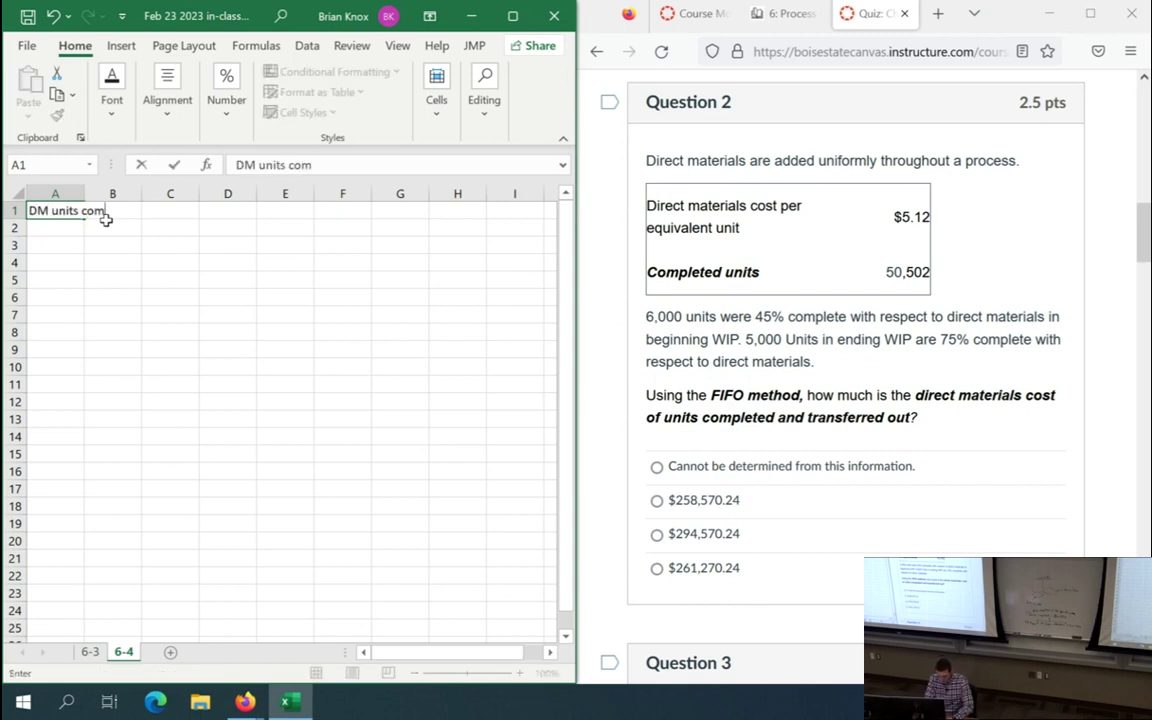
pyautogui.write('pleted and')
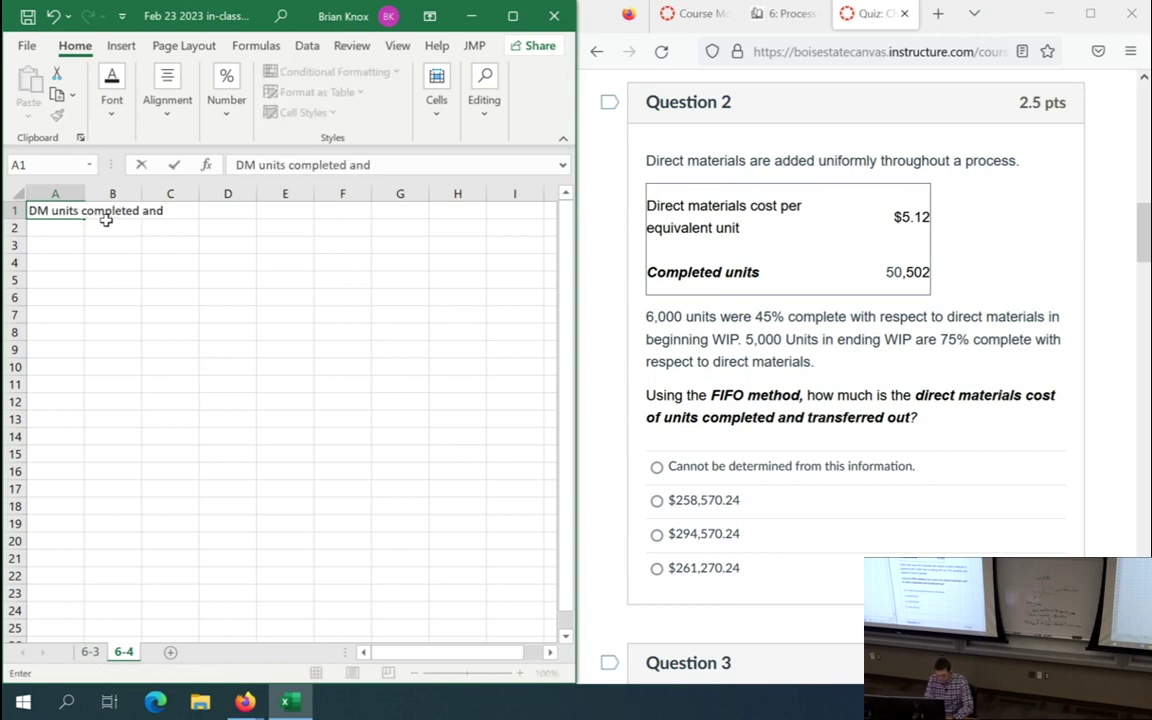
pyautogui.press('Right')
pyautogui.press('Right')
pyautogui.press('Right')
pyautogui.write('cost')
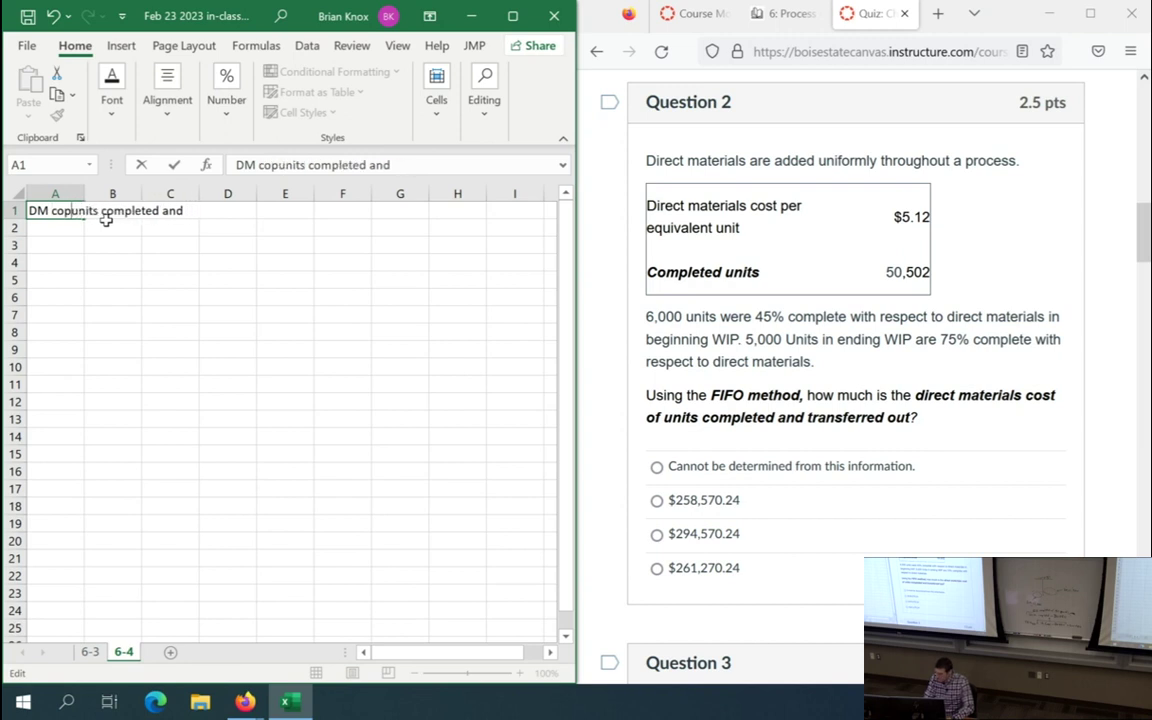
pyautogui.press('BackSpace')
pyautogui.press('BackSpace')
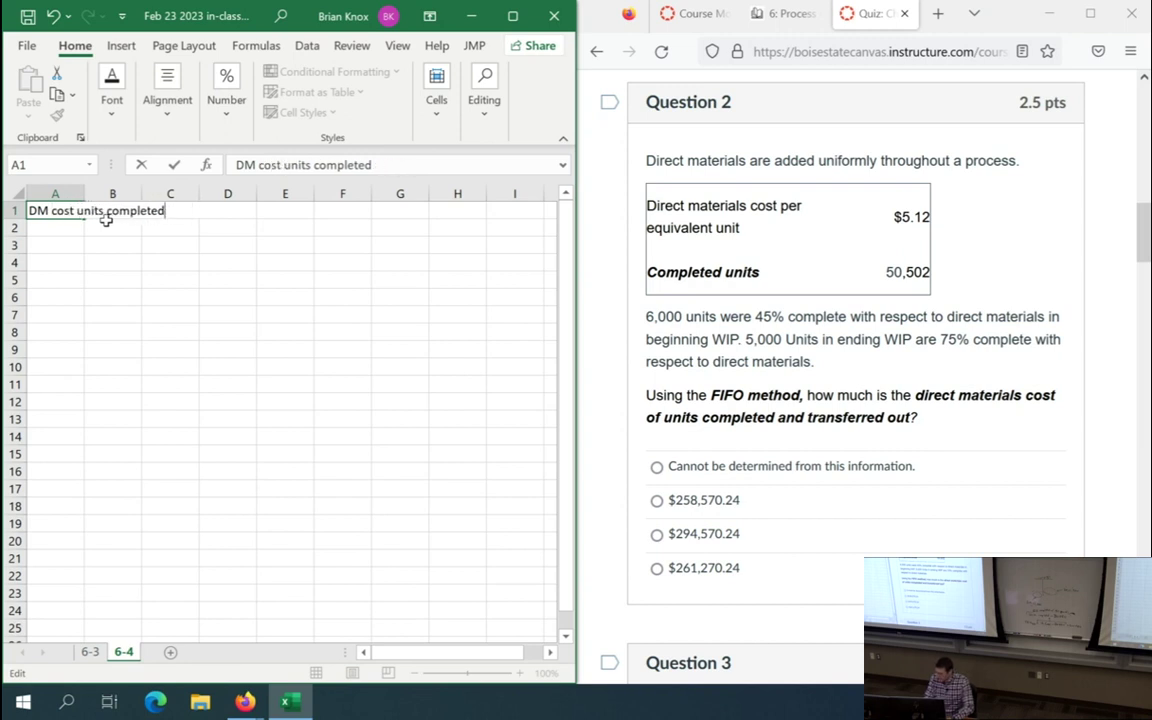
pyautogui.press('Return')
# - Enter the rate 5.12 in cell B2 and label it "DM per EU" in C2
pyautogui.click(106, 222)
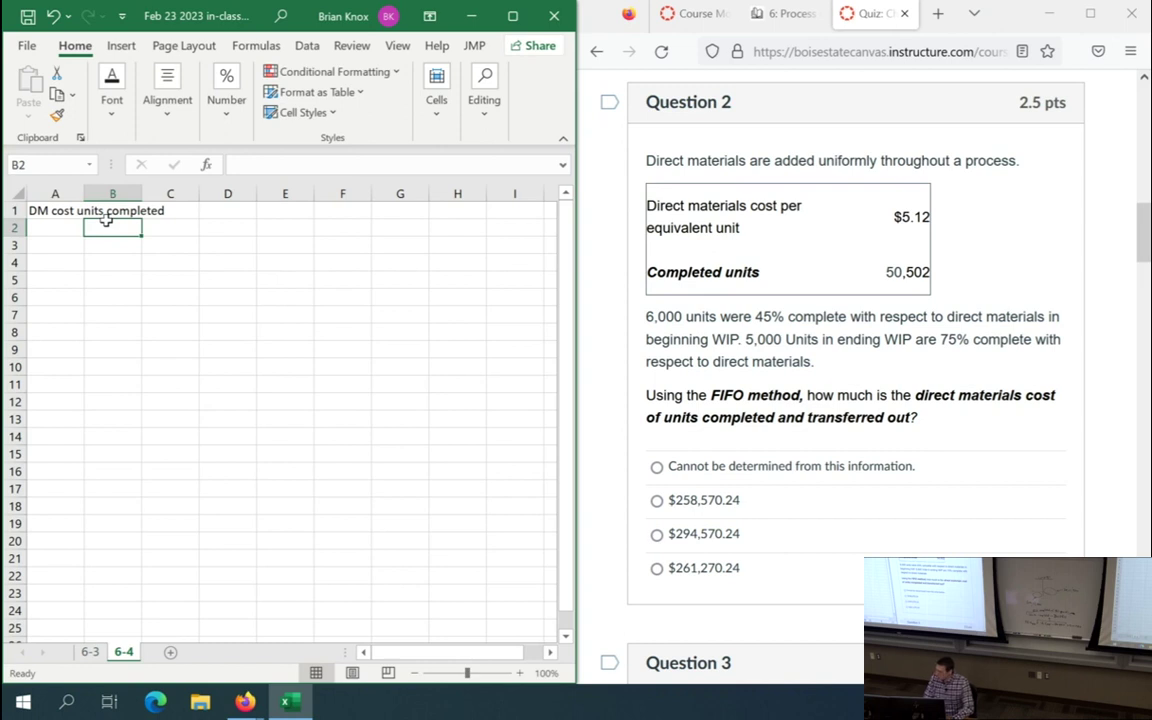
pyautogui.write('5.12')
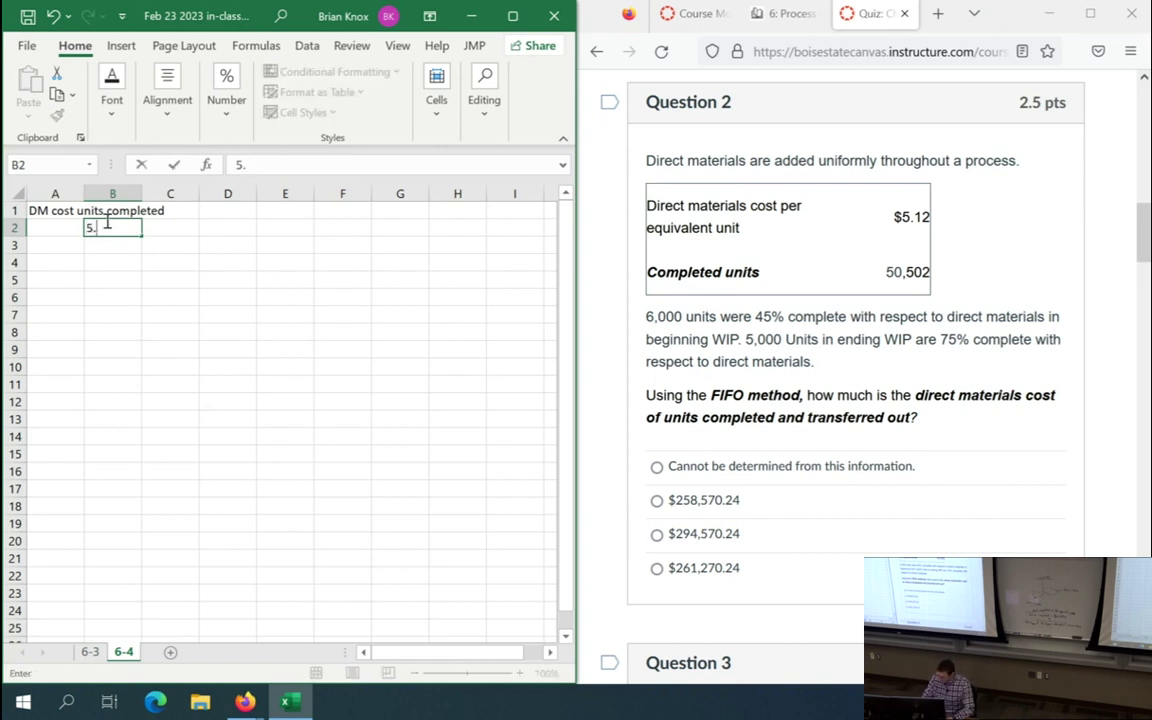
pyautogui.press('Tab')
pyautogui.write('C')
pyautogui.press('BackSpace')
pyautogui.write('DM ')
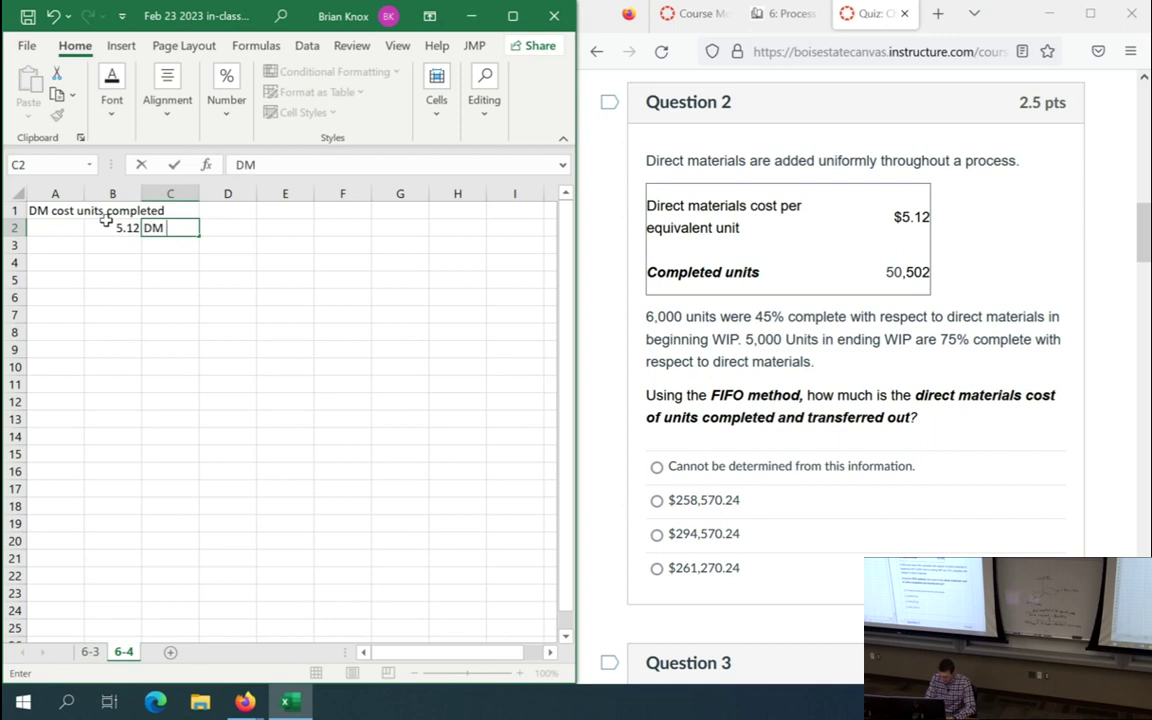
pyautogui.write('per EU')
pyautogui.press('Return')
# - Extend the rate label in C2 with "(this period's work)"
pyautogui.press('Up')
pyautogui.press('Right')
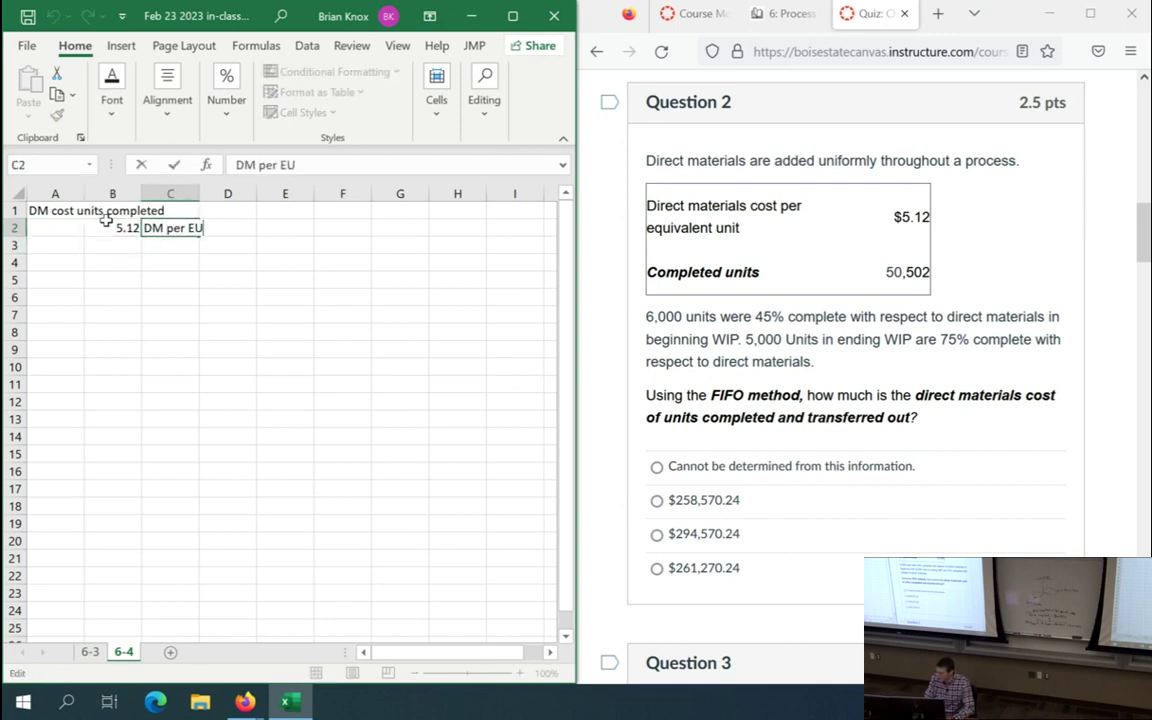
pyautogui.press('F2')
pyautogui.write("(this period's w")
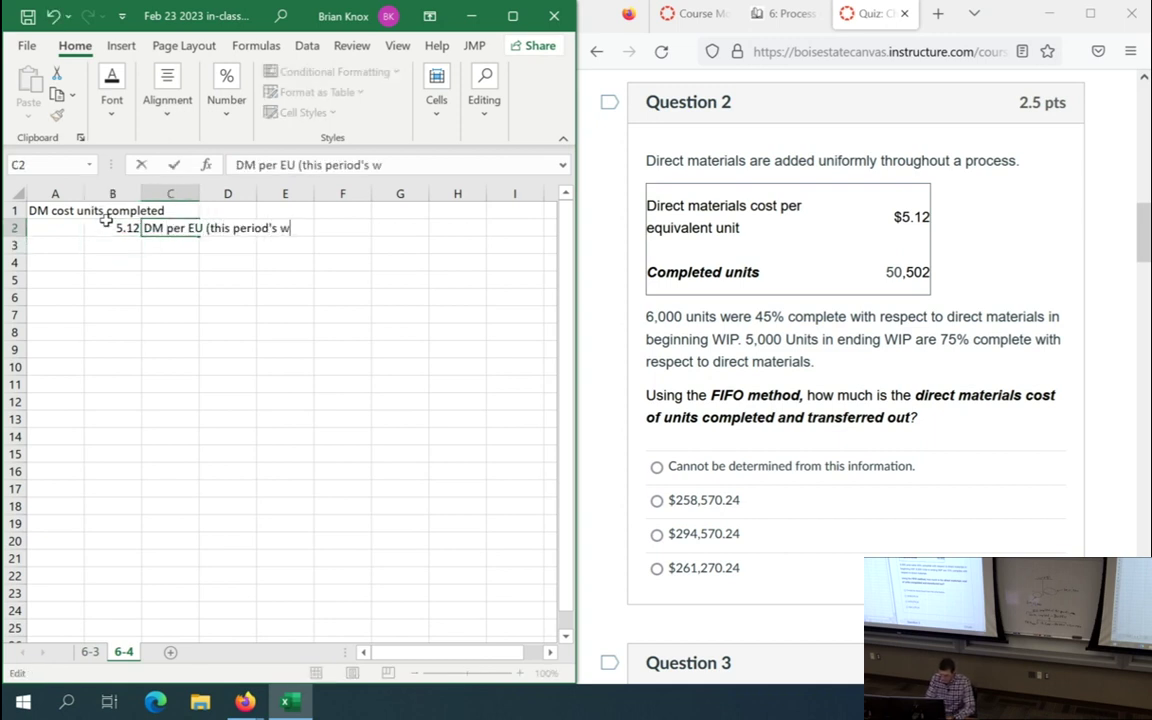
pyautogui.write('ork)')
pyautogui.press('Return')
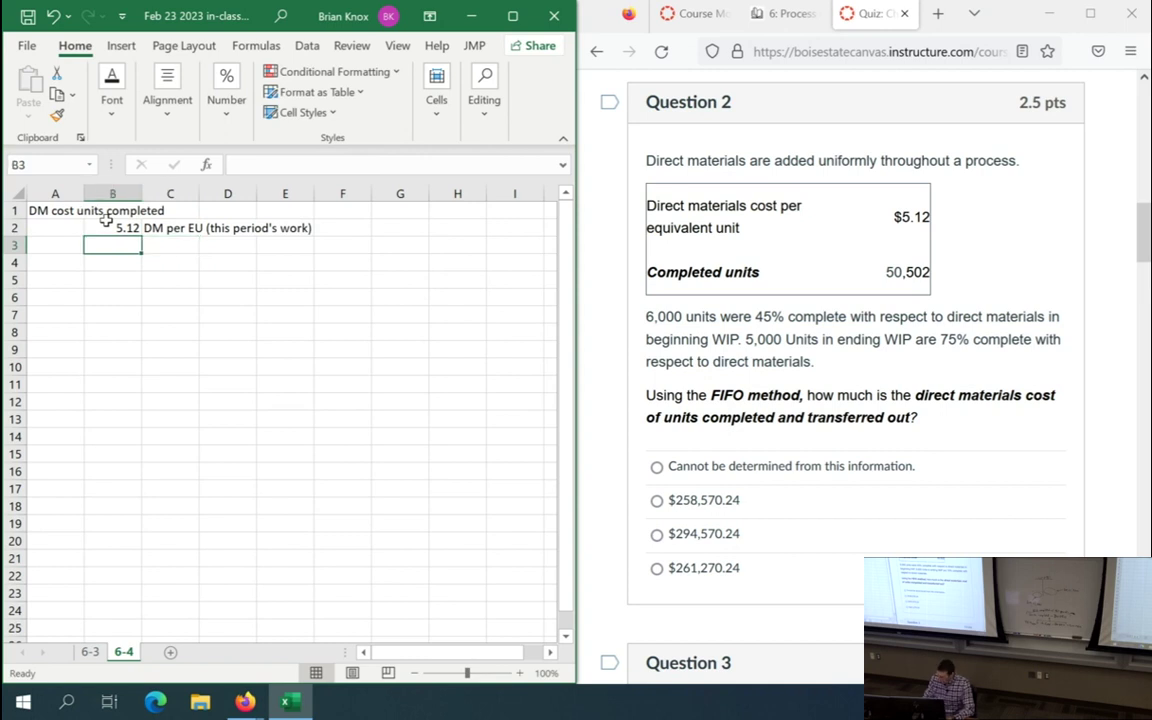
# - Enter the completed units, 50502, in cell B3 and label them "units completed" in C3
pyautogui.write('50502')
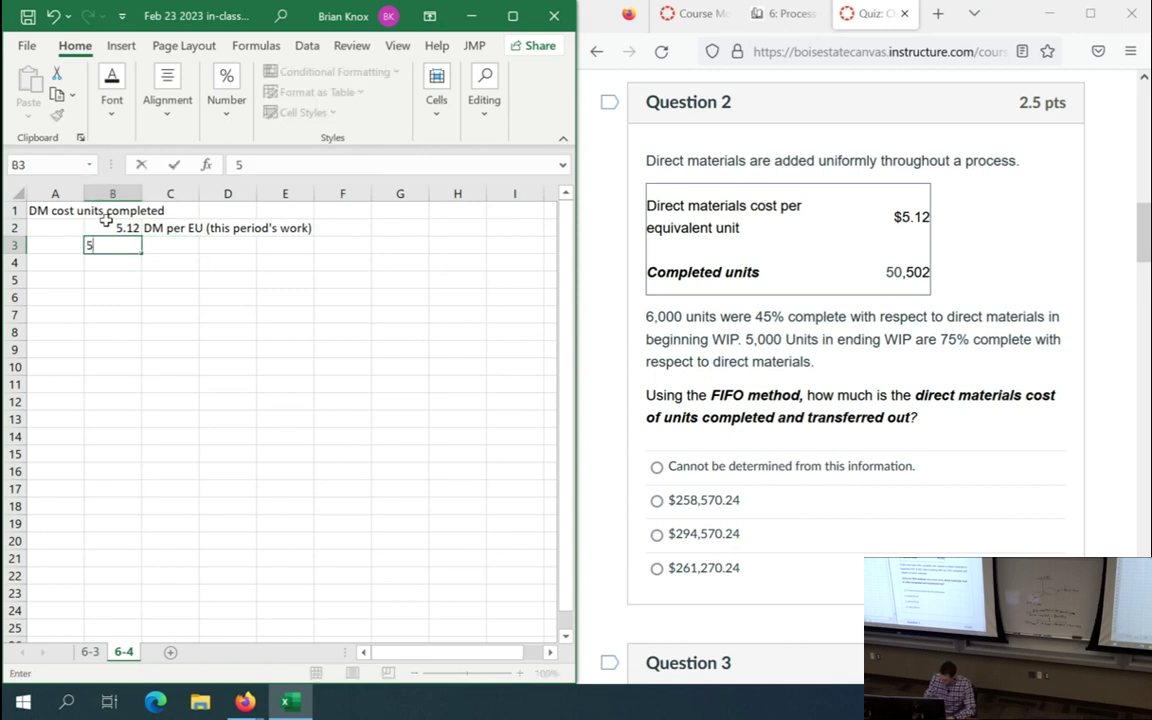
pyautogui.press('Tab')
pyautogui.write('units completed')
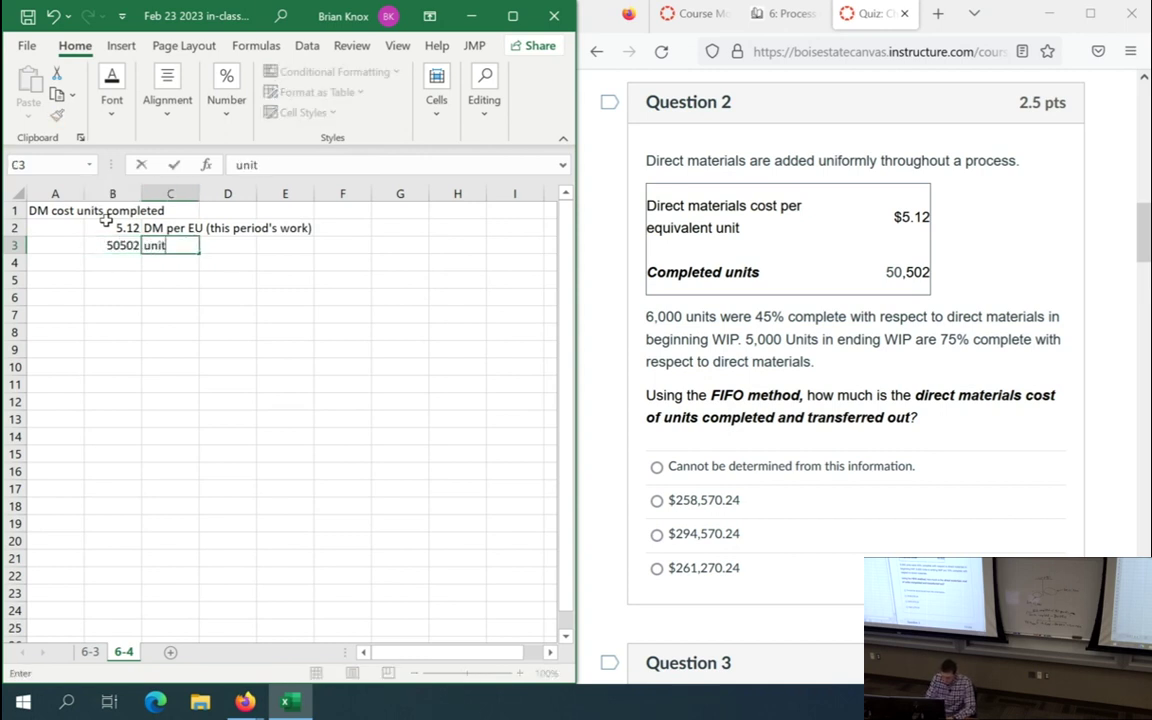
pyautogui.press('Return')
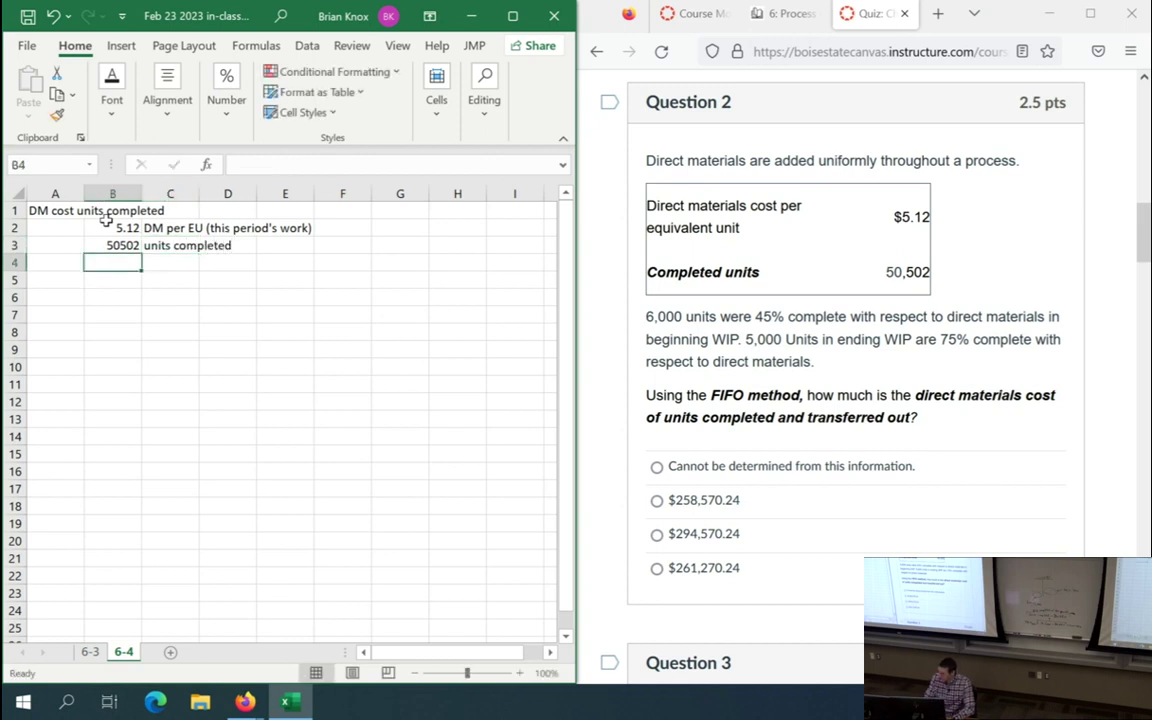
# - Enter 6000 in B4 with the label "BWIP phys units" in C4, and enter the completion rate 0.45 in B5
pyautogui.write('600')
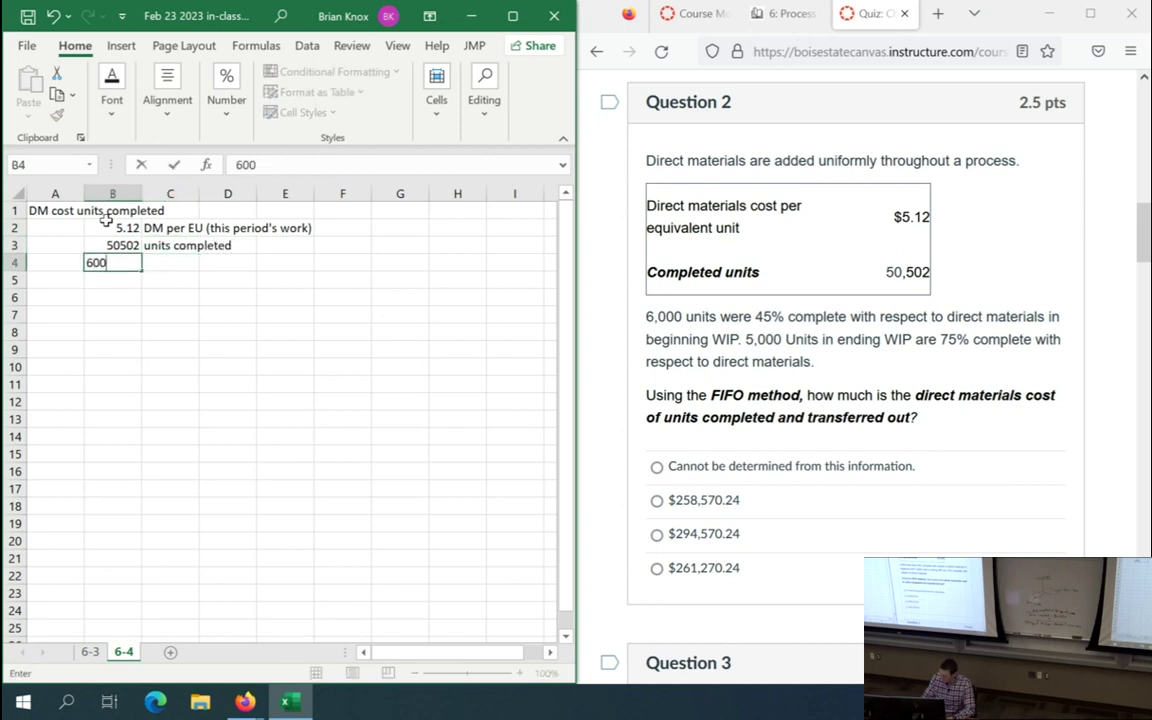
pyautogui.write('0')
pyautogui.press('Tab')
pyautogui.write('BWIP phy')
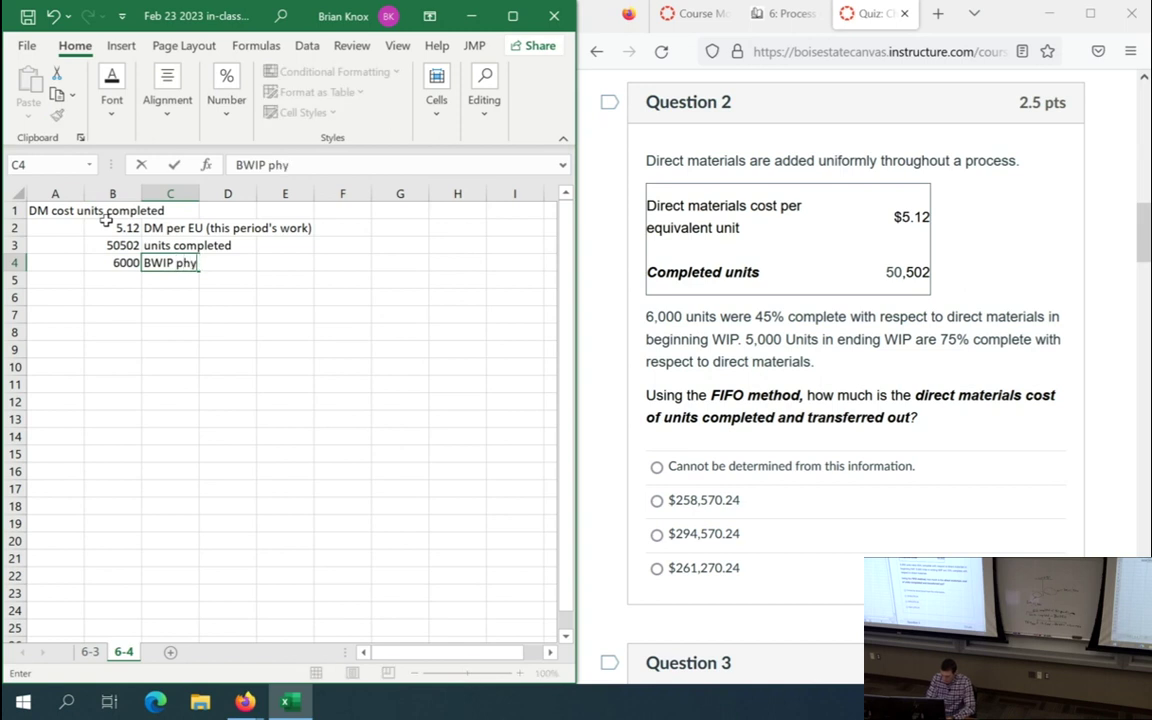
pyautogui.write('s units')
pyautogui.press('Return')
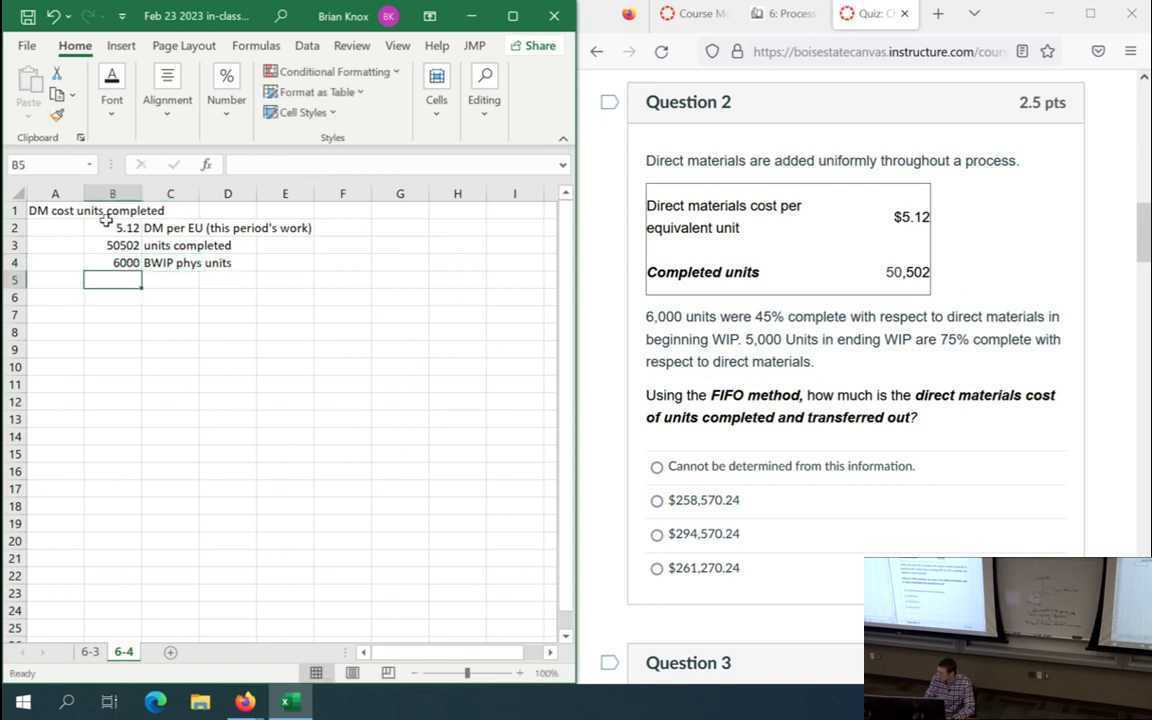
pyautogui.write('0.45')
pyautogui.press('Return')
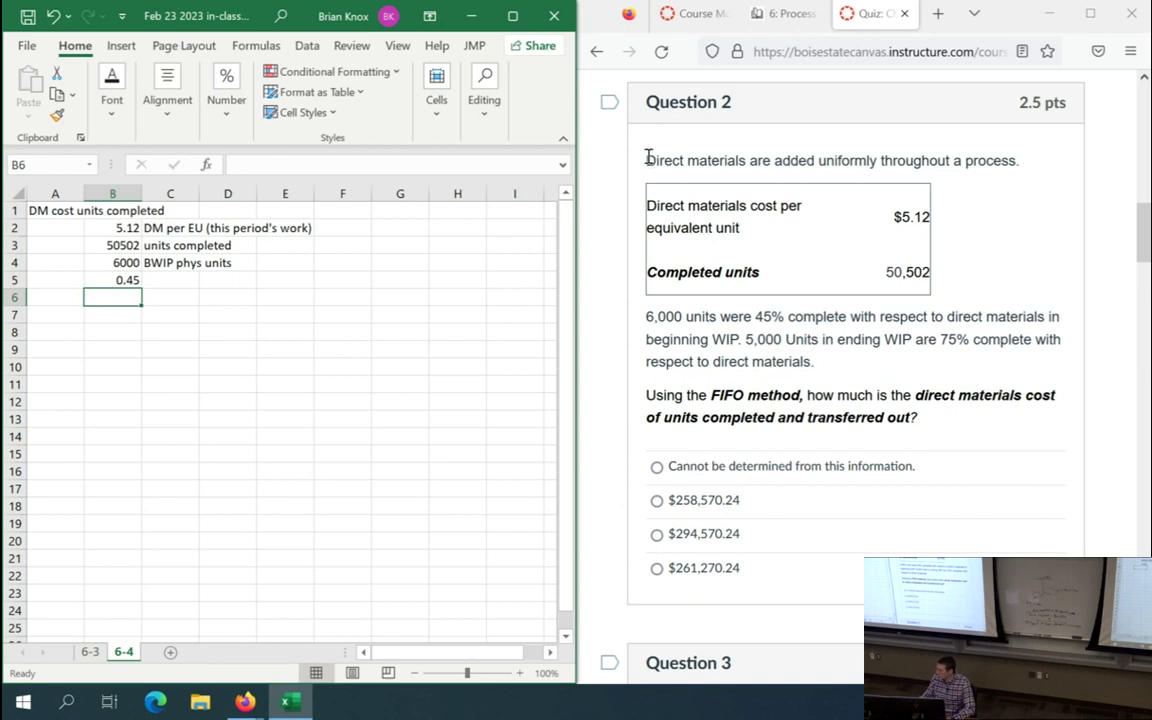
# - Examine Question 2's statement on how direct materials are added and the beginning WIP completion percentage
pyautogui.moveTo(648, 158); pyautogui.dragTo(1027, 170)
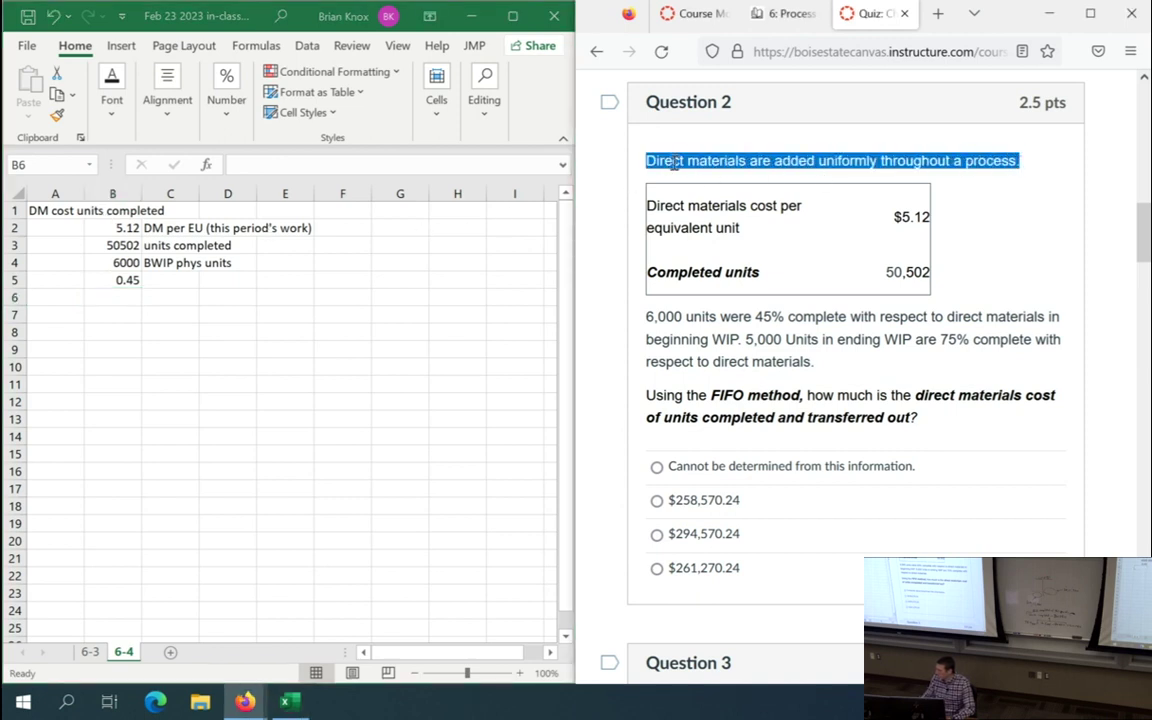
pyautogui.click(900, 166)
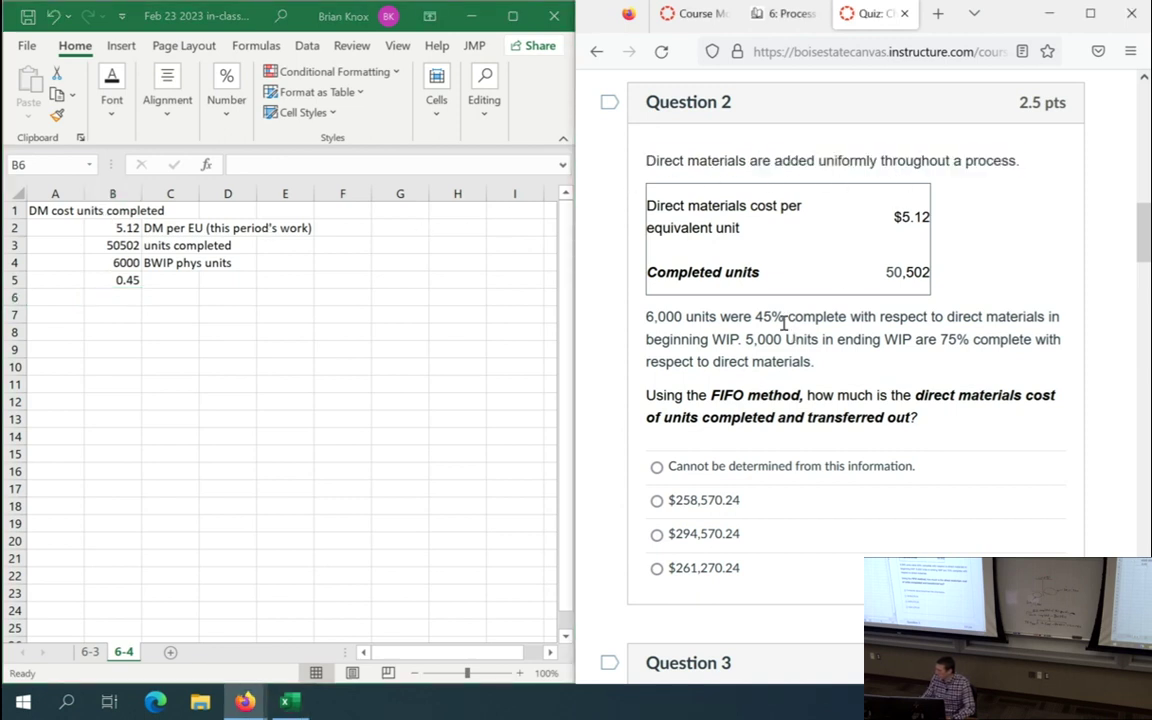
pyautogui.moveTo(757, 316); pyautogui.dragTo(788, 316)
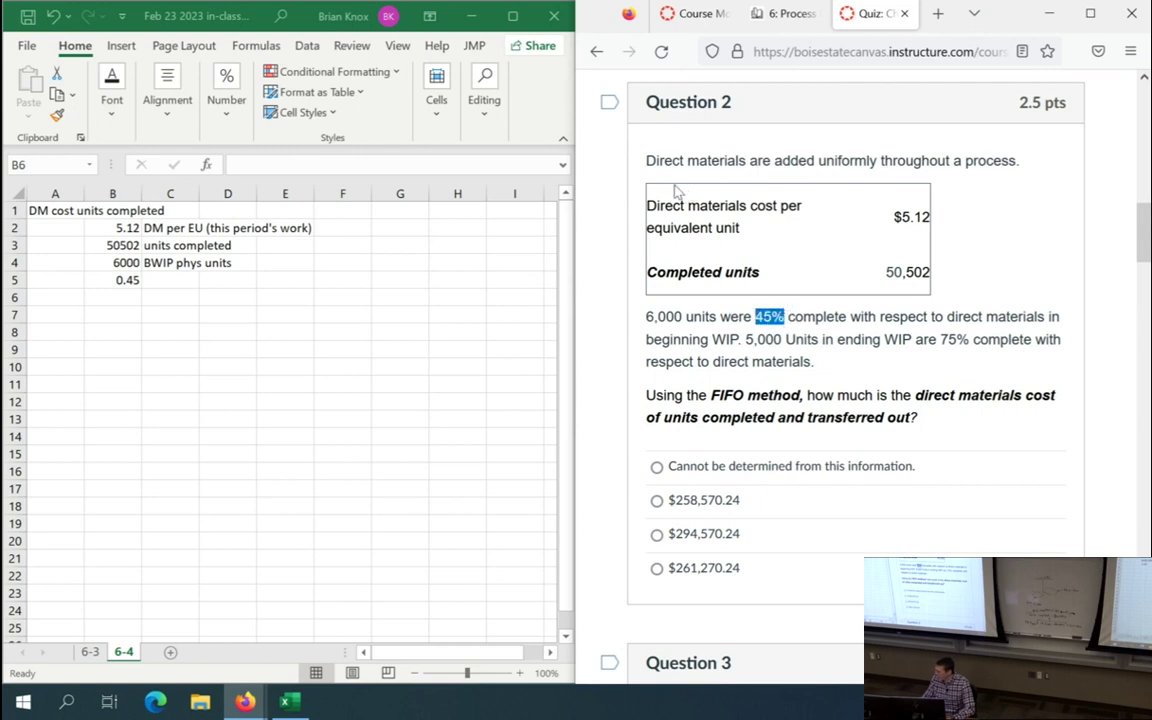
pyautogui.moveTo(647, 160); pyautogui.dragTo(977, 178)
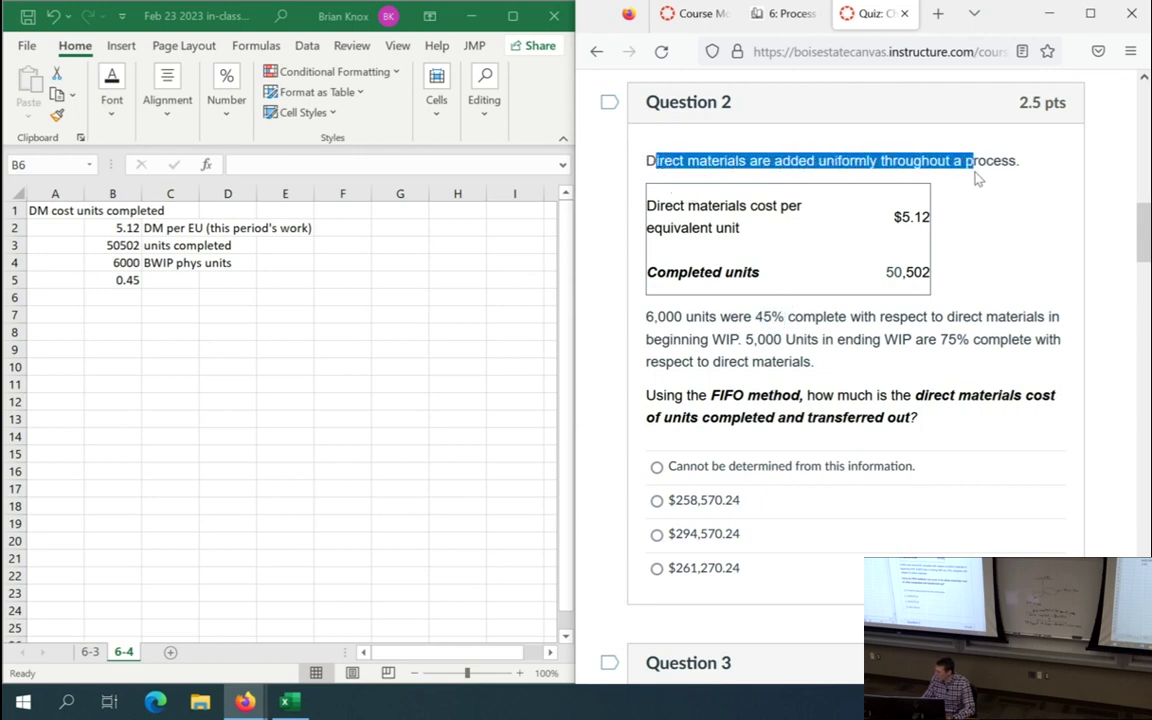
pyautogui.moveTo(650, 163); pyautogui.dragTo(895, 167)
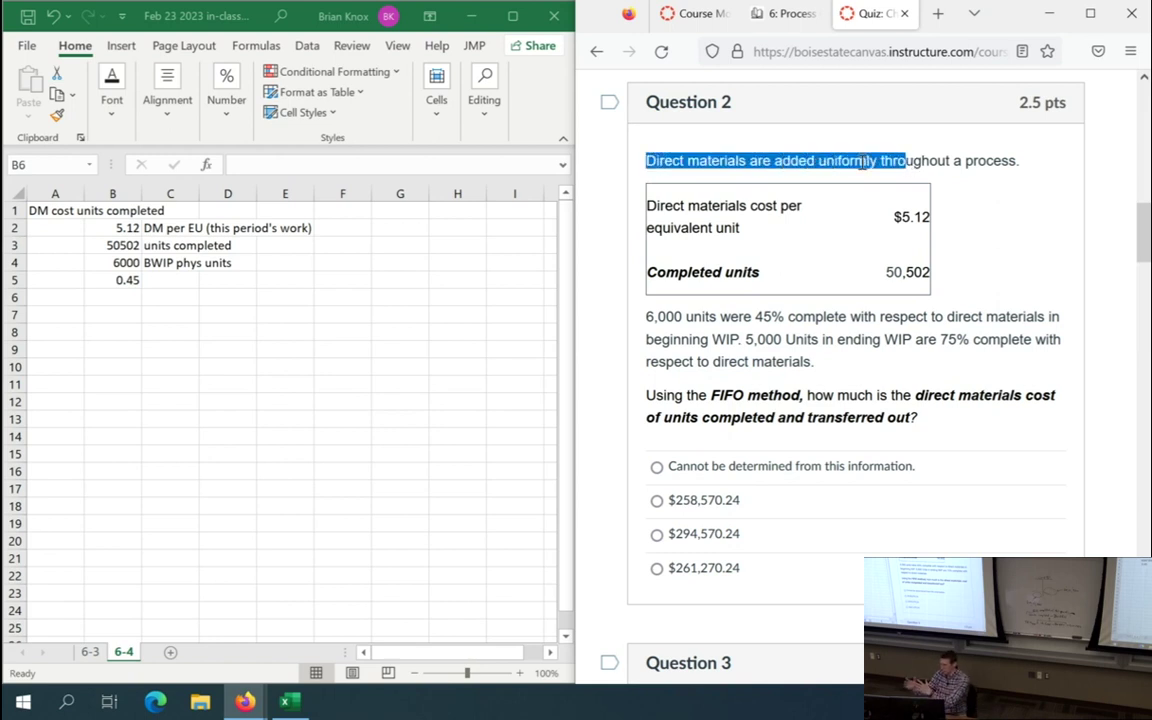
pyautogui.click(757, 180)
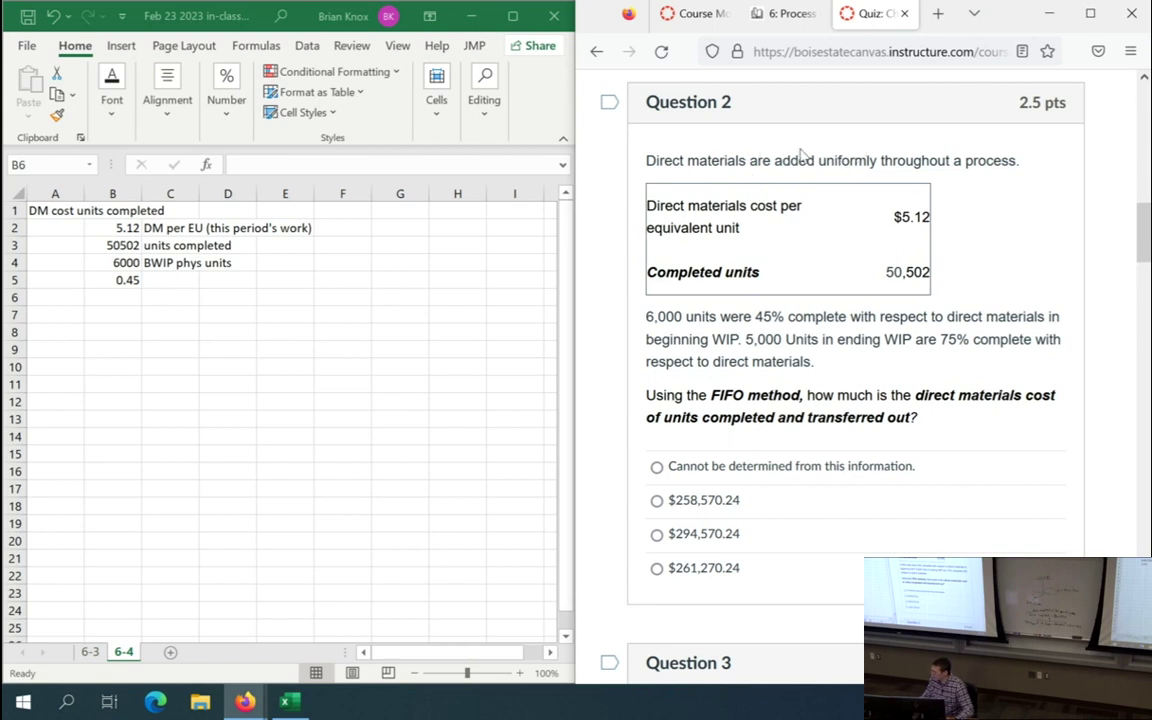
pyautogui.moveTo(778, 165); pyautogui.dragTo(874, 161)
pyautogui.click(802, 170)
pyautogui.moveTo(648, 160); pyautogui.dragTo(915, 162)
pyautogui.click(1041, 170)
# - Label the completion rate in row 5 of the Excel worksheet as "DM % complete" in cell C5
pyautogui.click(160, 280)
pyautogui.write('DM')
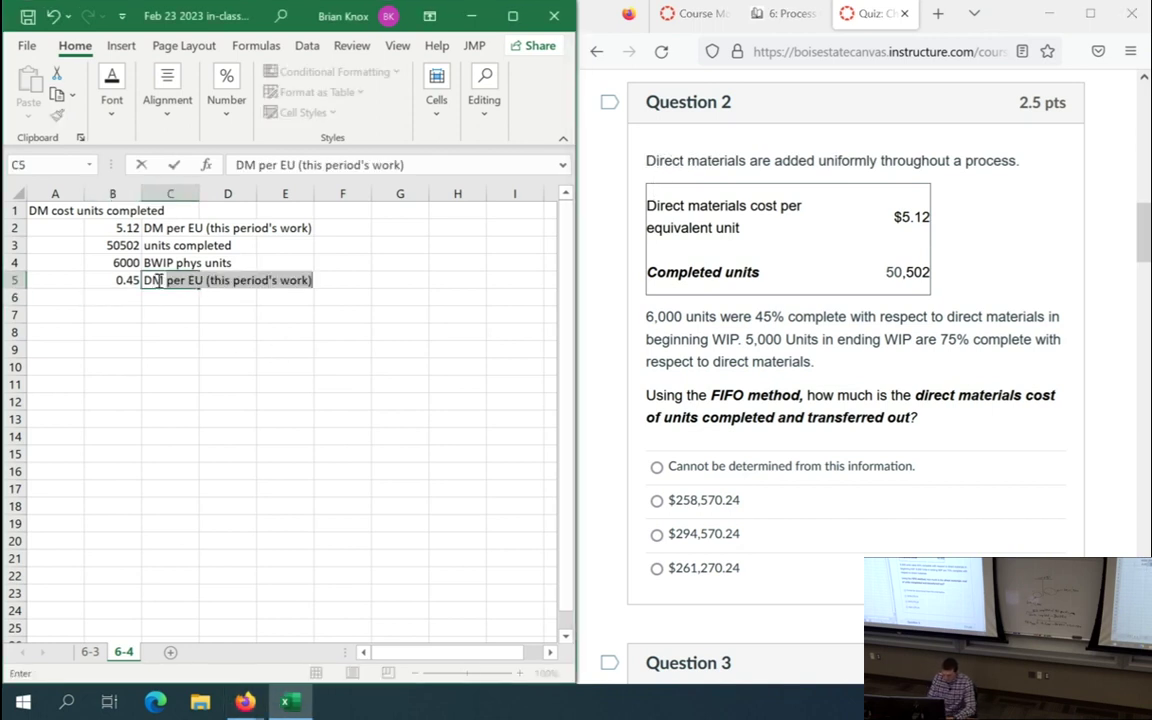
pyautogui.write(' % complete')
pyautogui.press('Return')
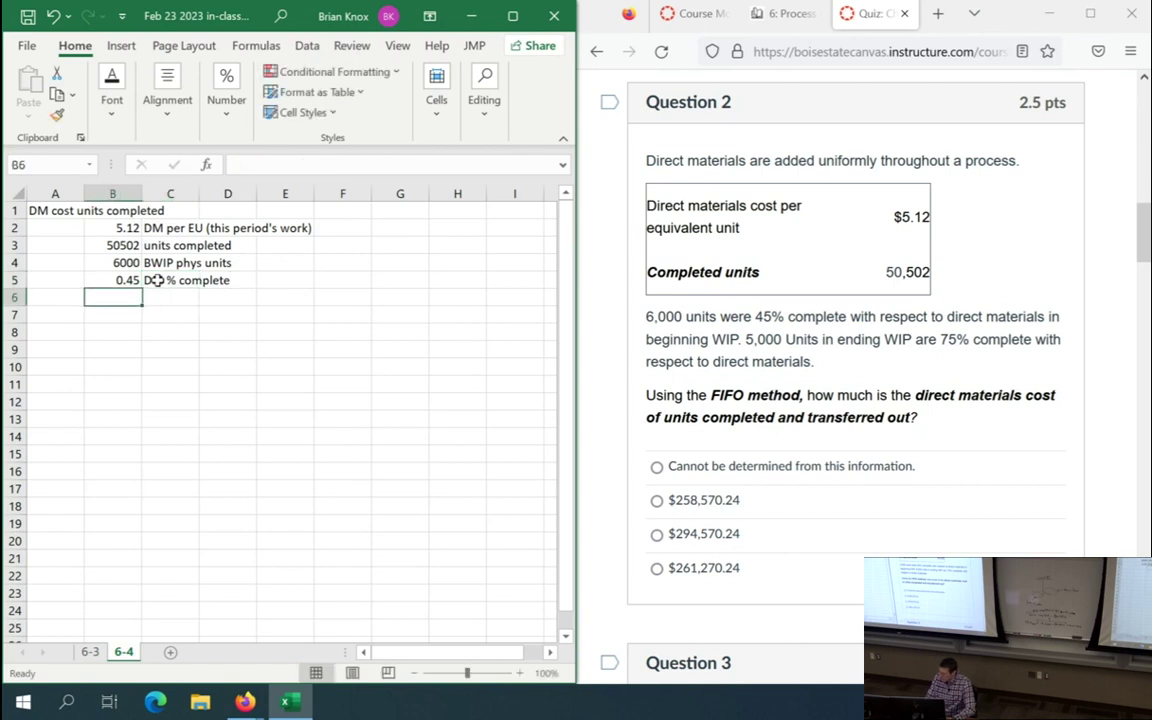
# - Calculate the equivalent units completed this period in cell B6 with the formula =B3-B4*B5
pyautogui.write('=')
pyautogui.press('Up')
pyautogui.press('Up')
pyautogui.press('Up')
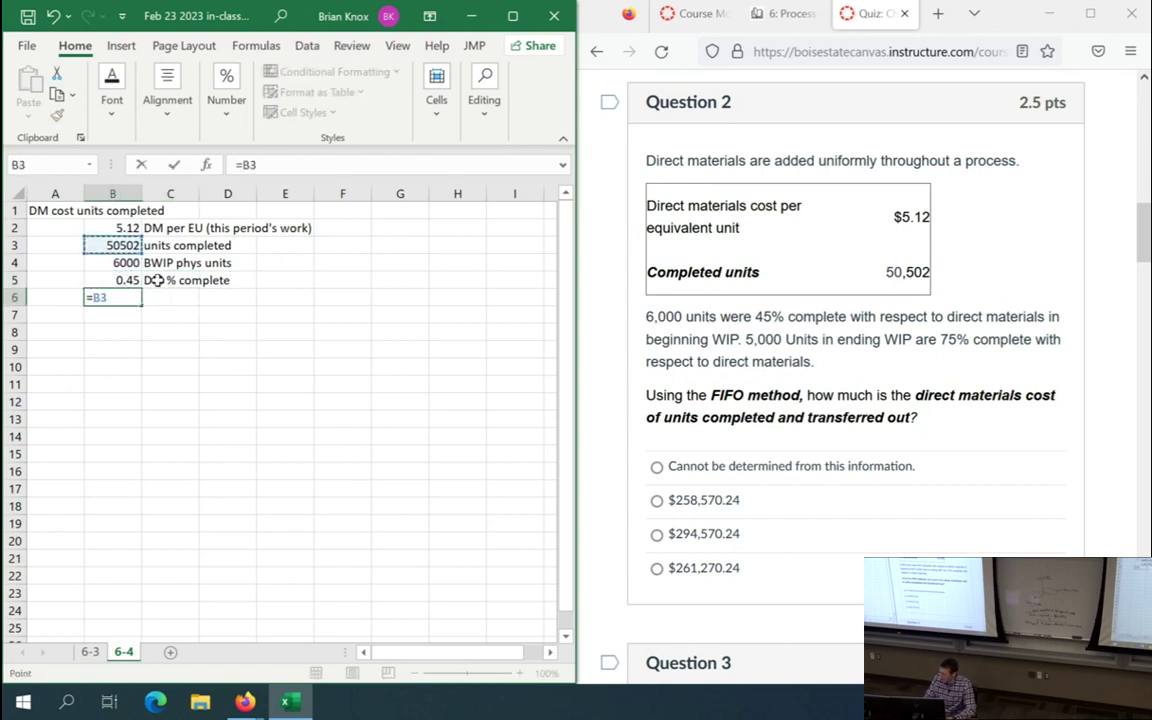
pyautogui.write('-')
pyautogui.press('Up')
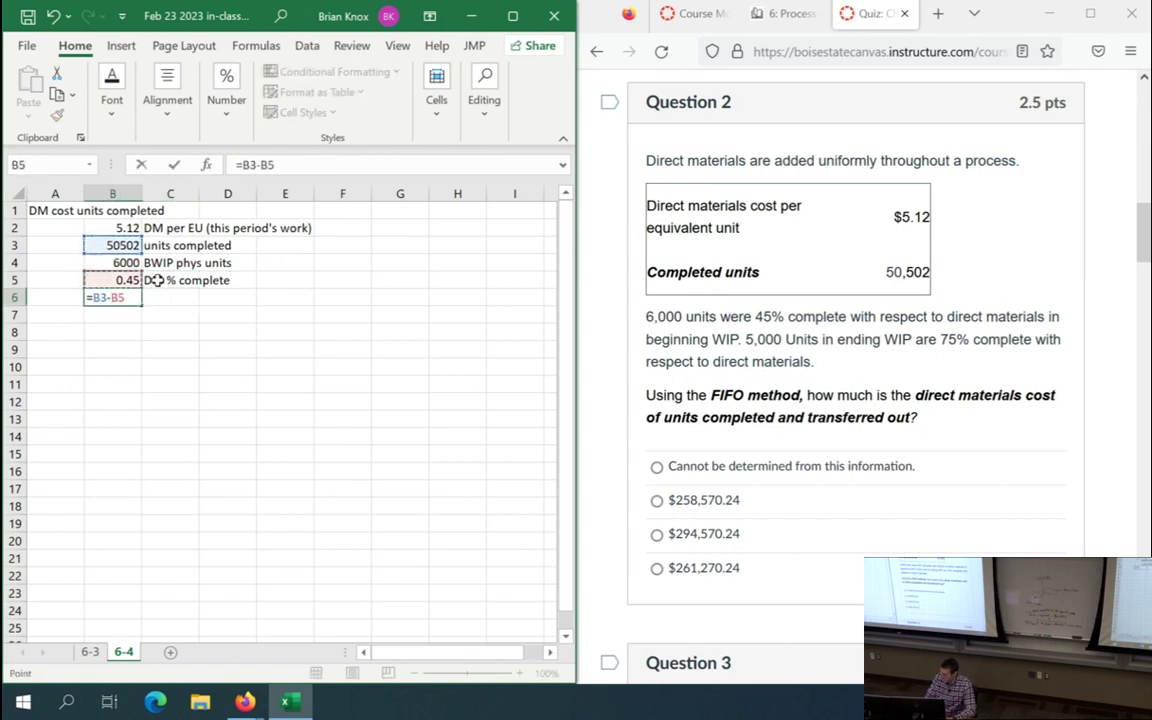
pyautogui.press('Up')
pyautogui.write('*')
pyautogui.press('Up')
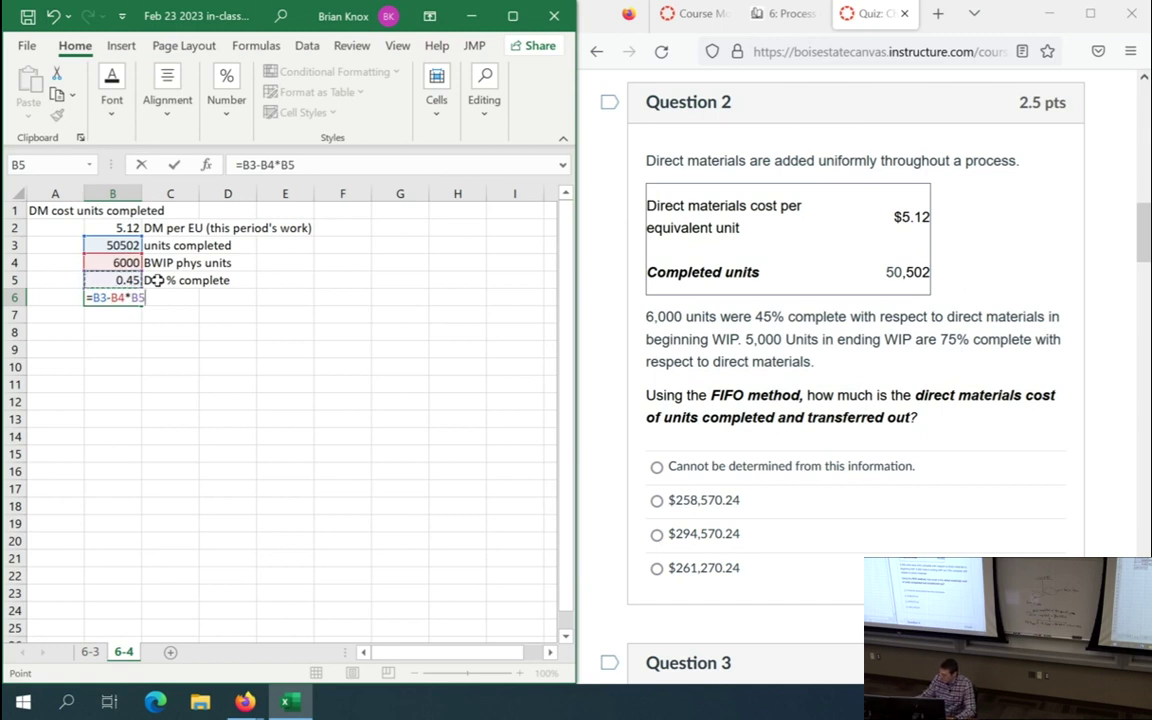
pyautogui.press('Return')
# - Label the equivalent units result in C6 as "EU completed with this period's work"
pyautogui.press('Up')
pyautogui.press('Right')
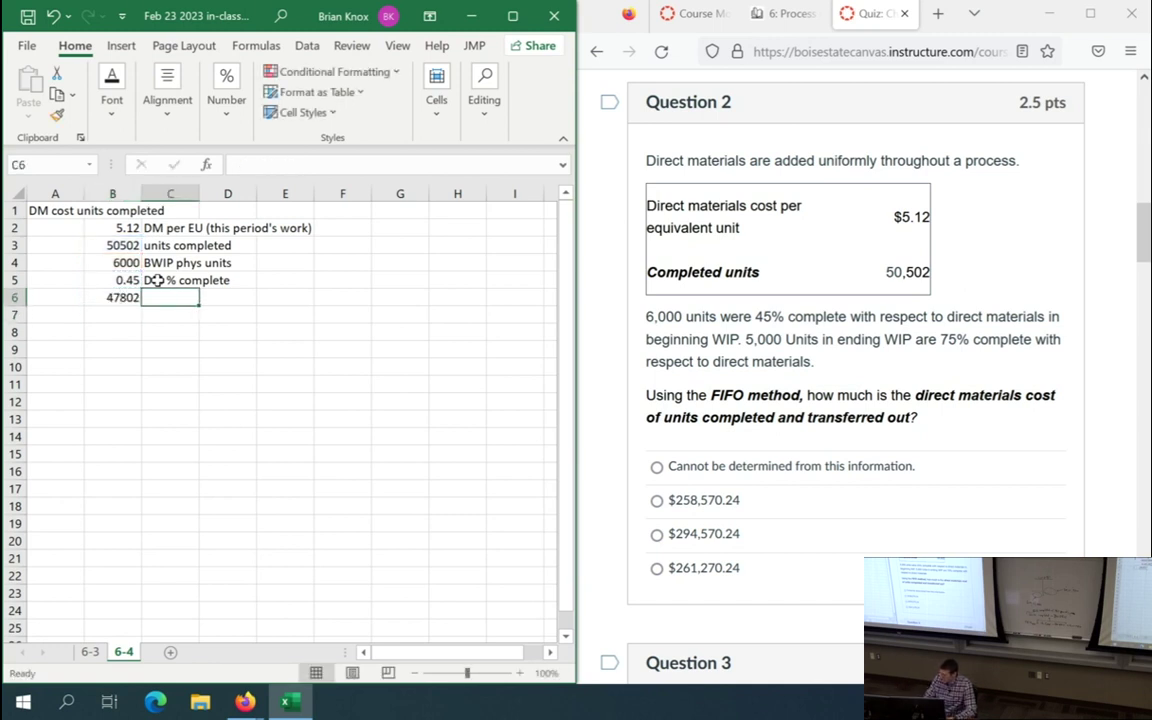
pyautogui.write('EU comp')
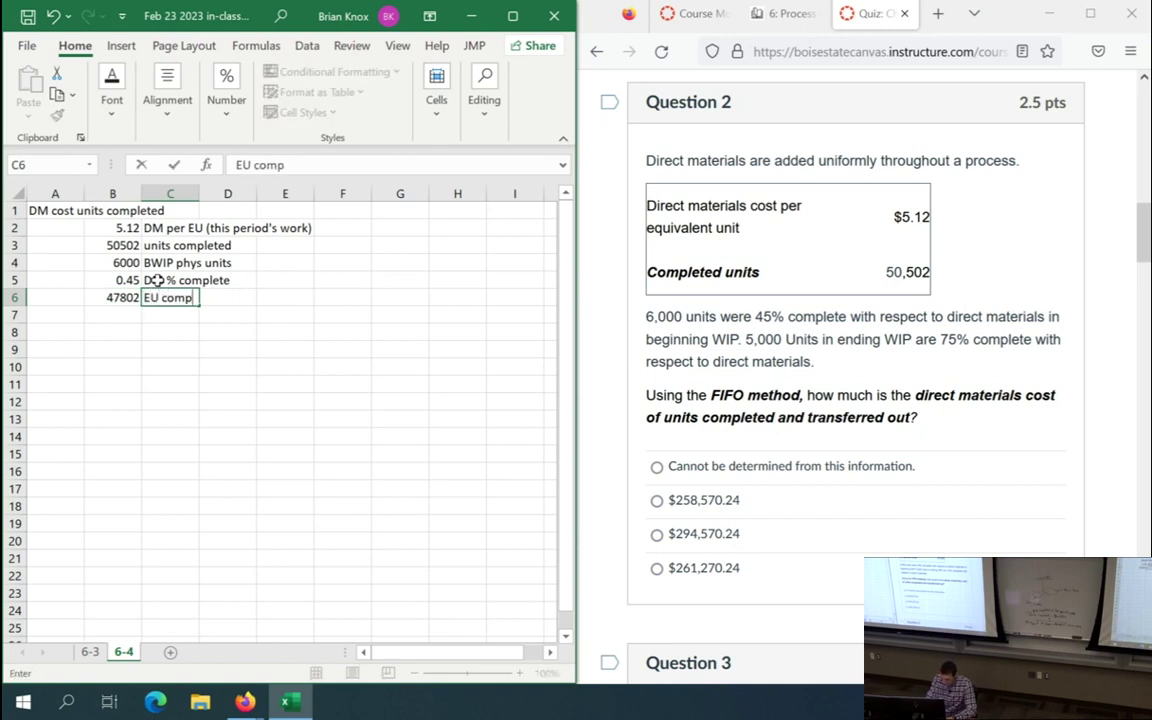
pyautogui.write("leted with this period's work")
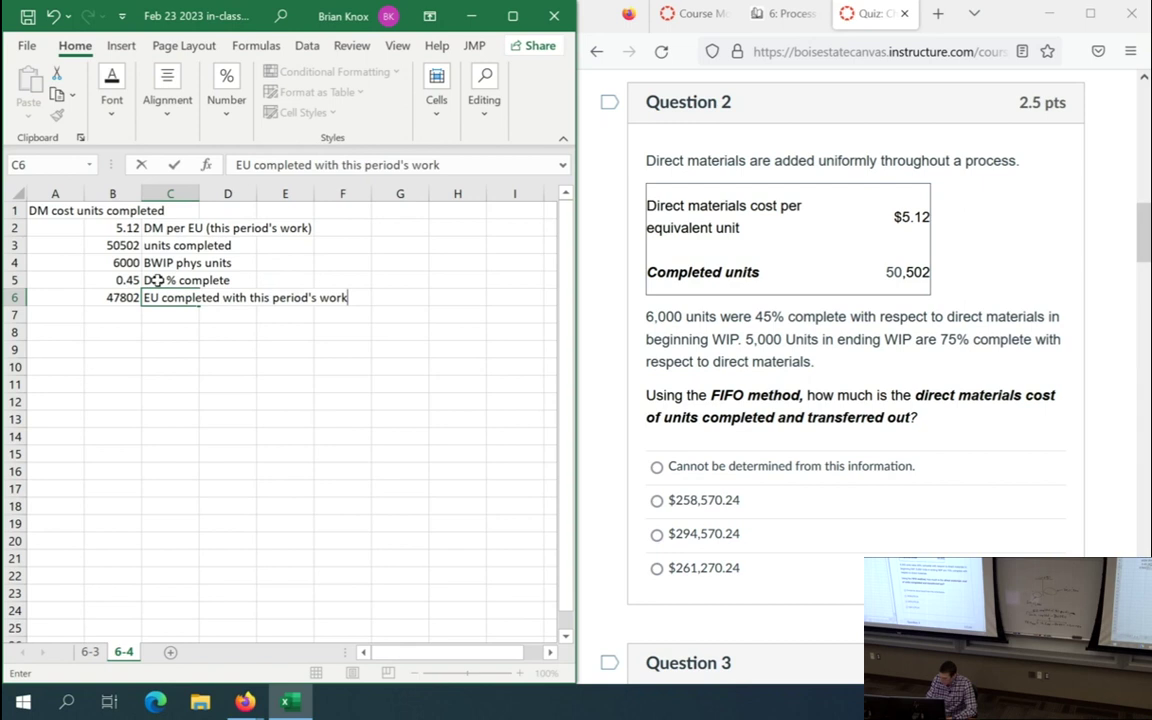
pyautogui.press('Return')
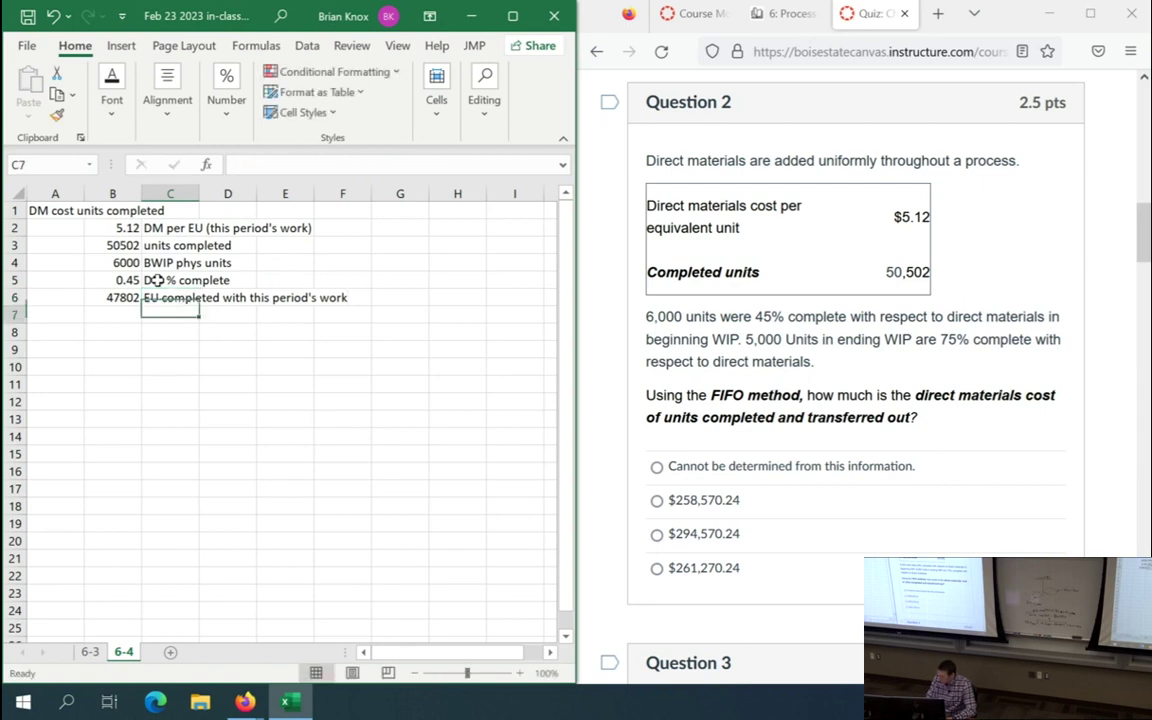
# - Insert a blank row above the equivalent units result and enter the label "BWIP EU" in C6
pyautogui.press('Up')
pyautogui.press('Left')
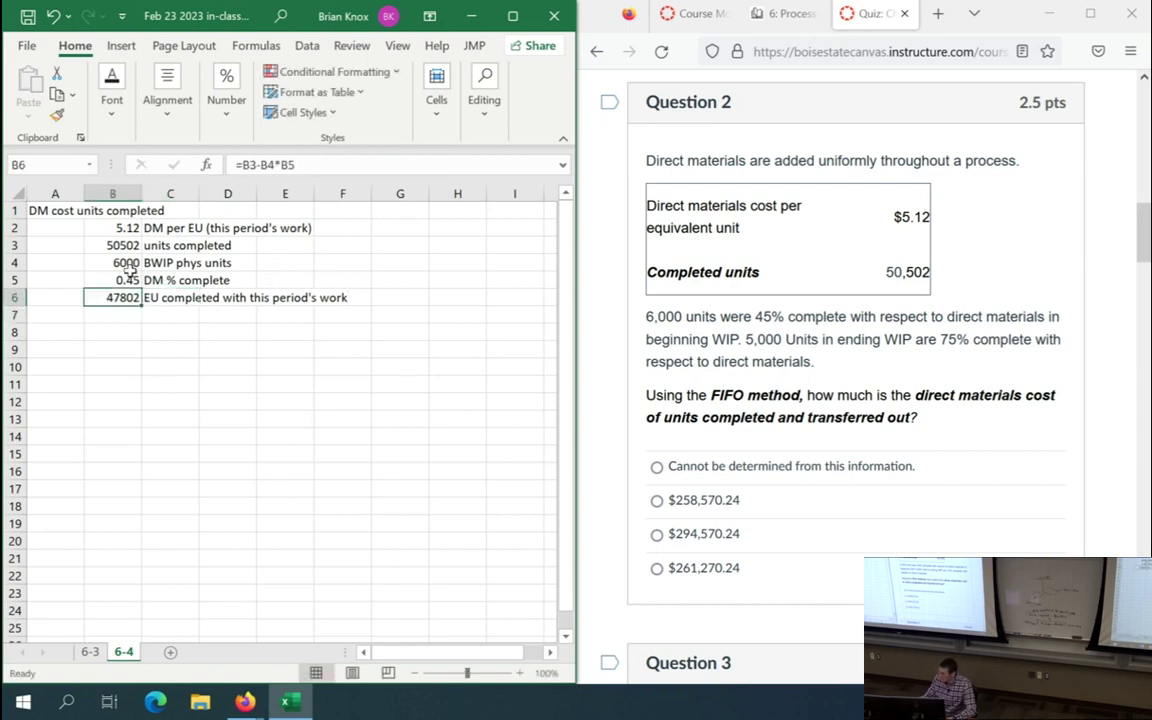
pyautogui.hotkey('shift', 'space')
pyautogui.hotkey('ctrl', 'shift', '+')
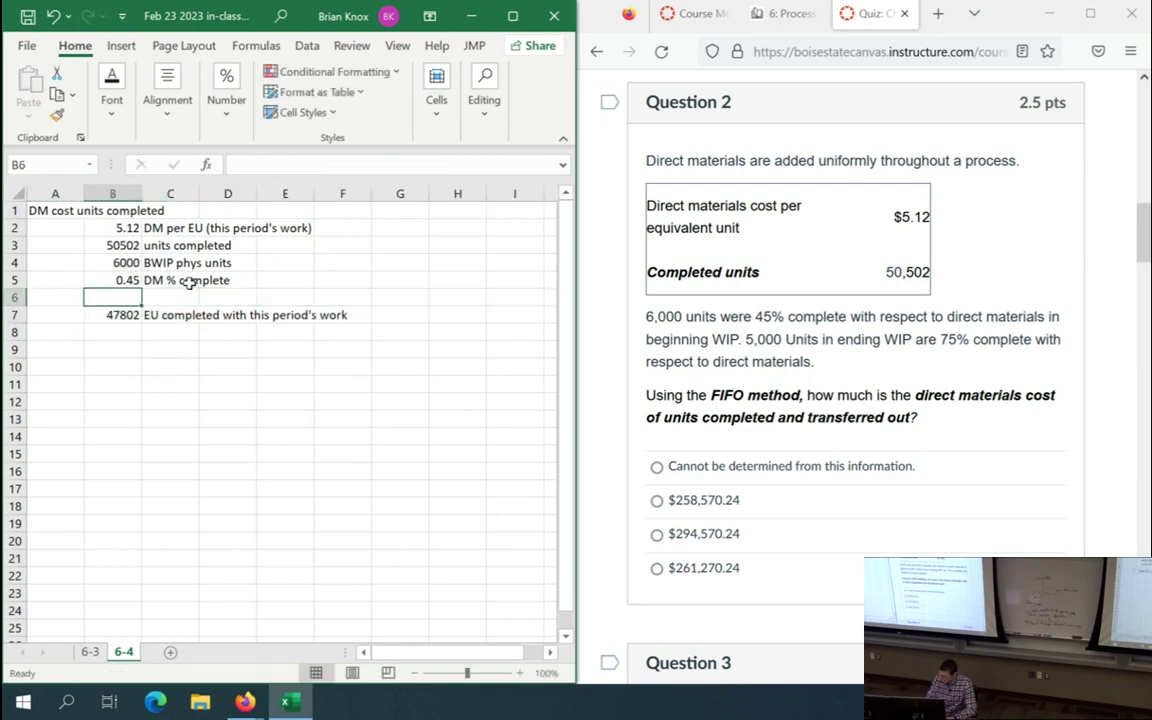
pyautogui.press('Right')
pyautogui.write('BE')
pyautogui.press('BackSpace')
pyautogui.write('WIP')
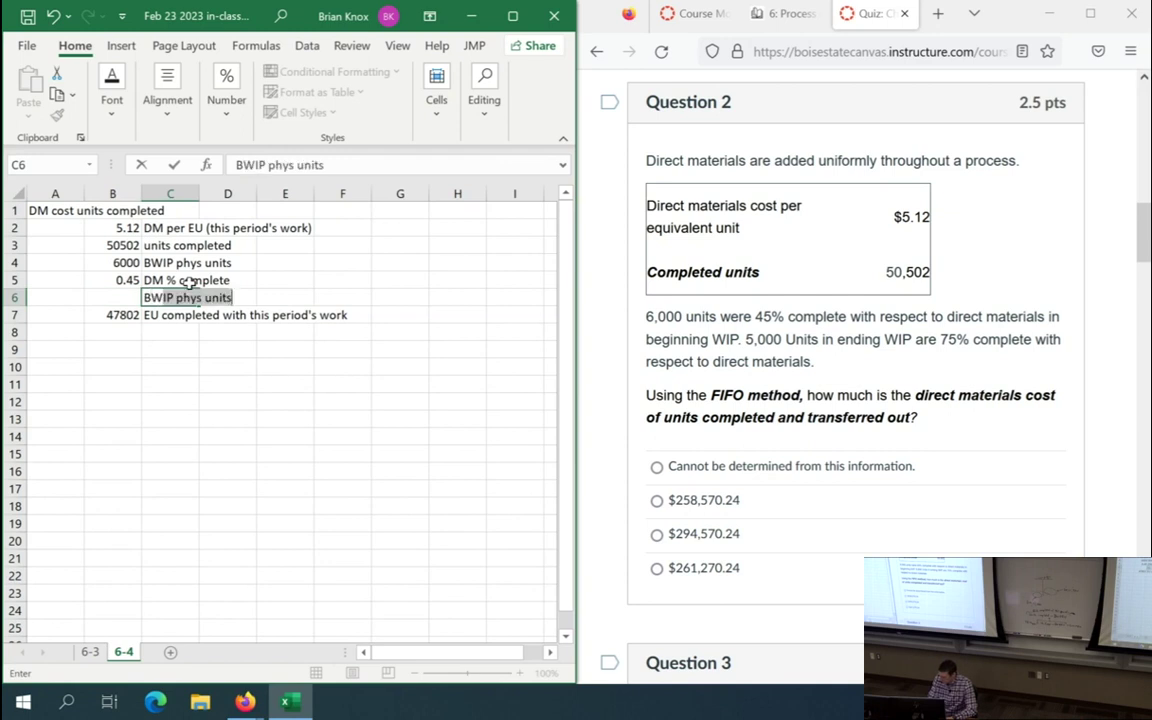
pyautogui.write(' EU')
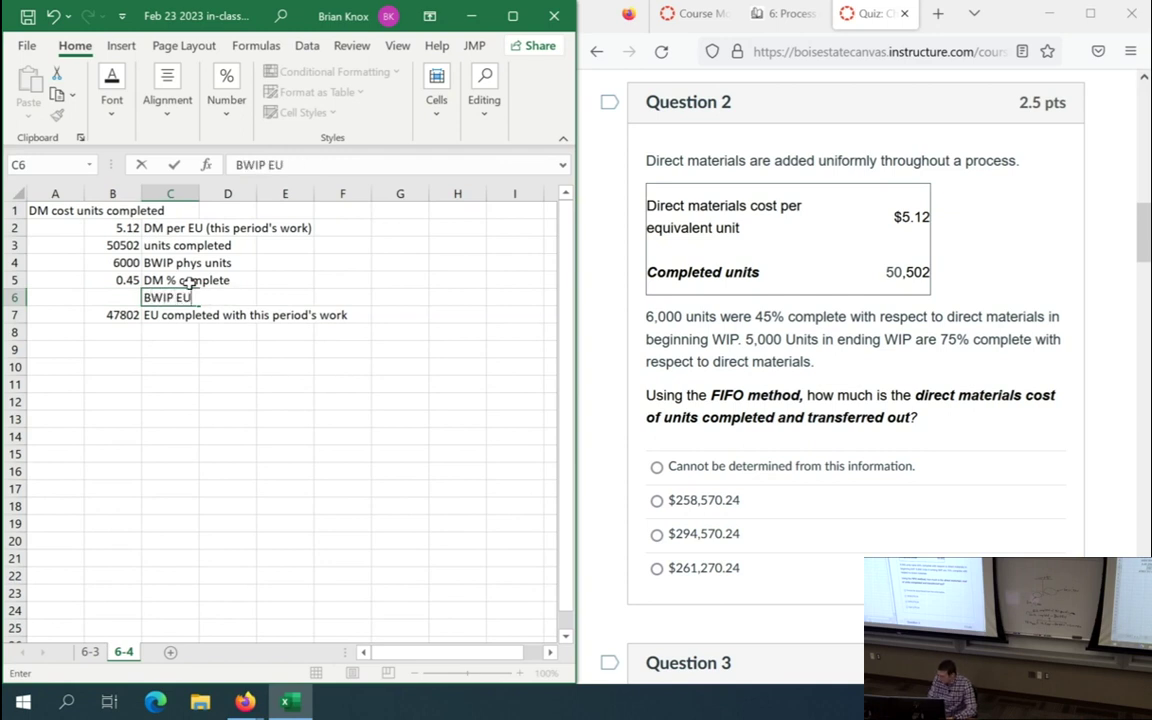
# - Calculate the beginning WIP equivalent units in cell B6 with the formula =B4*B5
pyautogui.press('Left')
pyautogui.write('=')
pyautogui.press('Up')
pyautogui.press('Up')
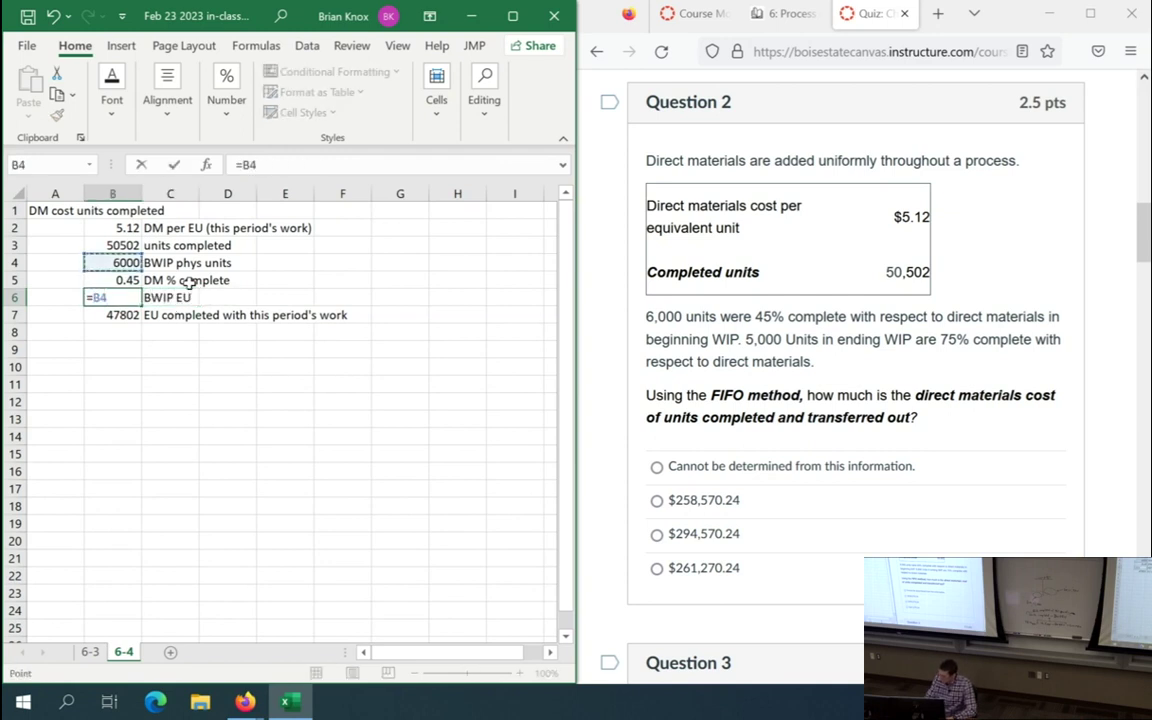
pyautogui.write('*')
pyautogui.press('Up')
pyautogui.hotkey('ctrl', 'Return')
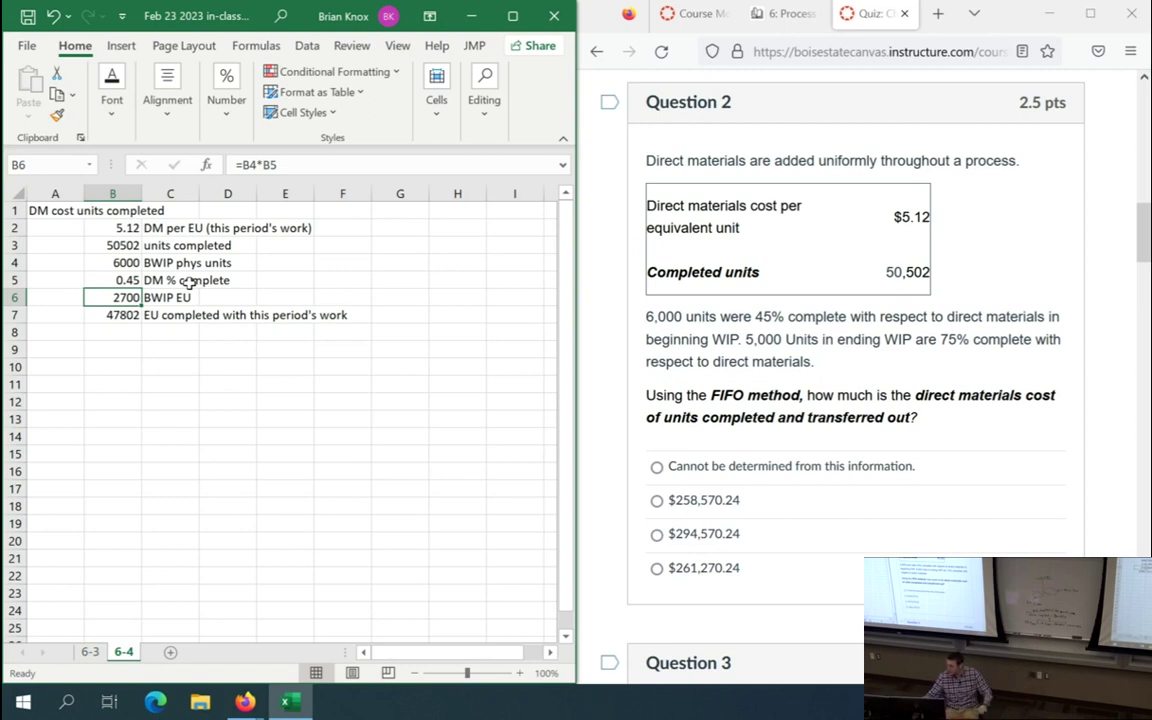
pyautogui.click(140, 319)
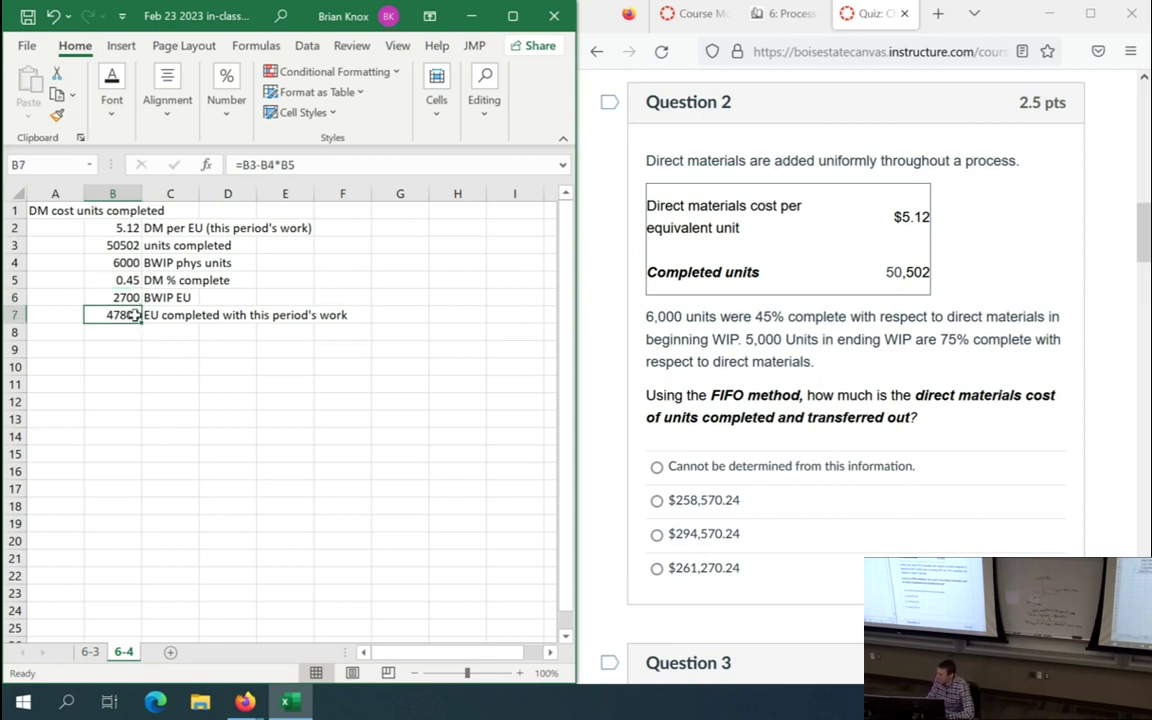
pyautogui.click(122, 293)
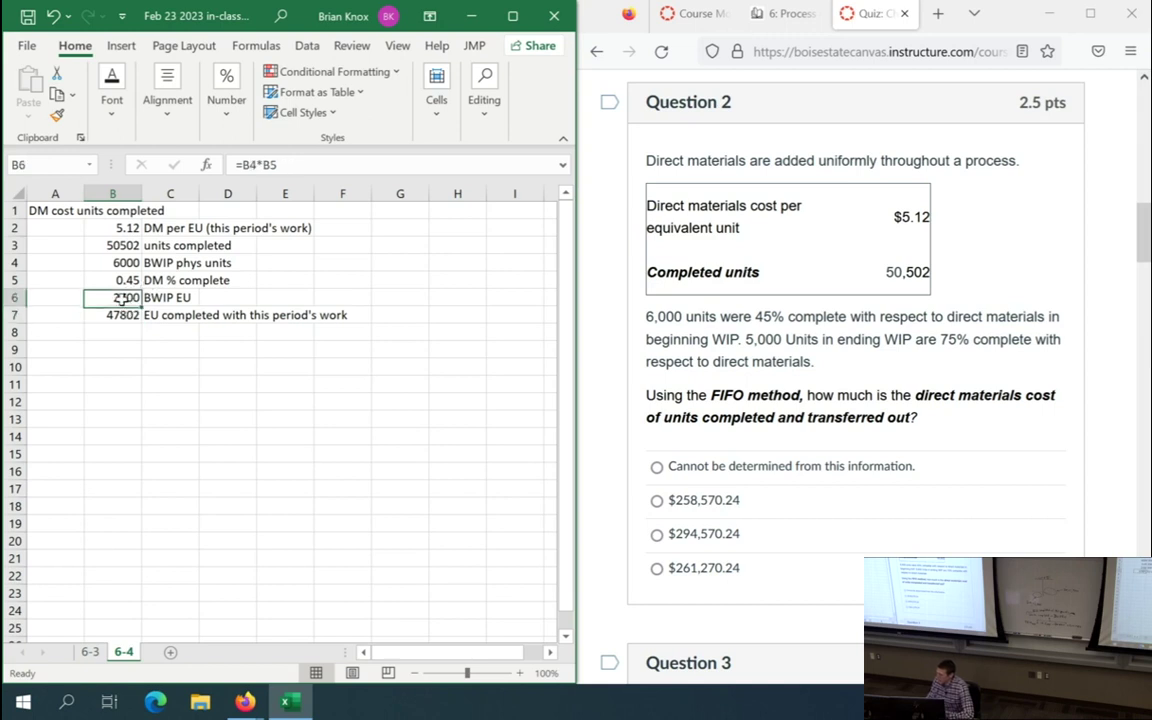
pyautogui.click(125, 316)
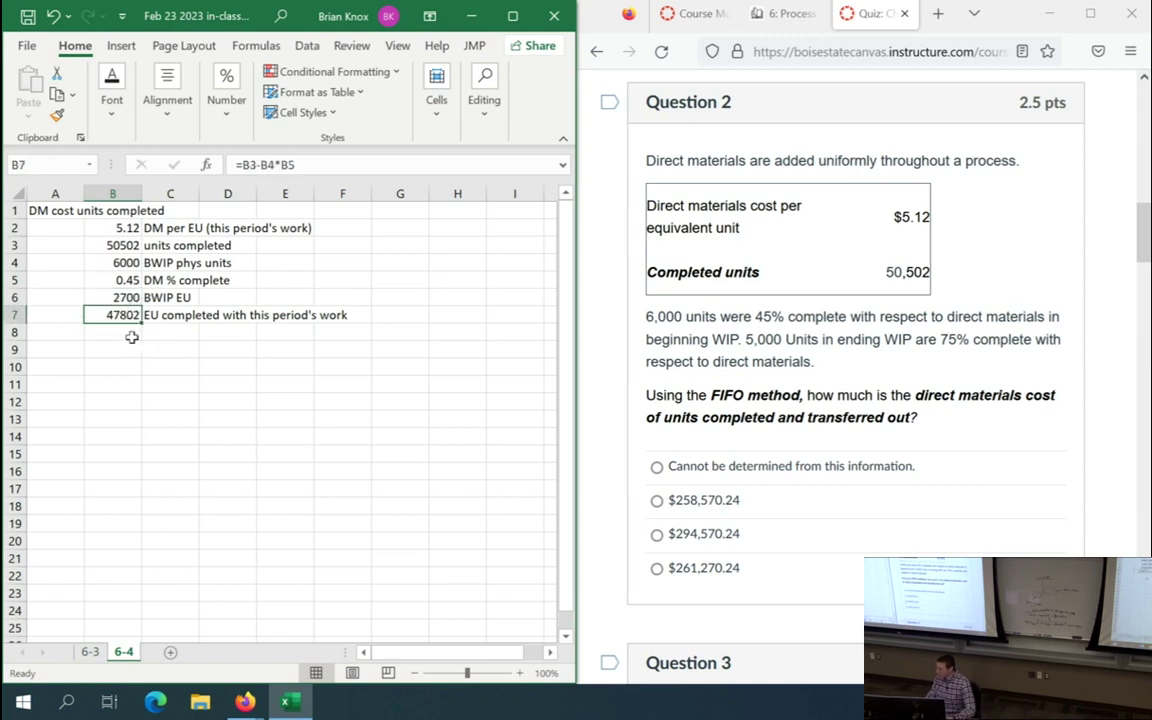
# - Calculate the direct materials cost of this period's work in cell B8 with the formula =B7*B2
pyautogui.click(131, 335)
pyautogui.press('Up')
pyautogui.press('Up')
pyautogui.click(131, 335)
pyautogui.write('=')
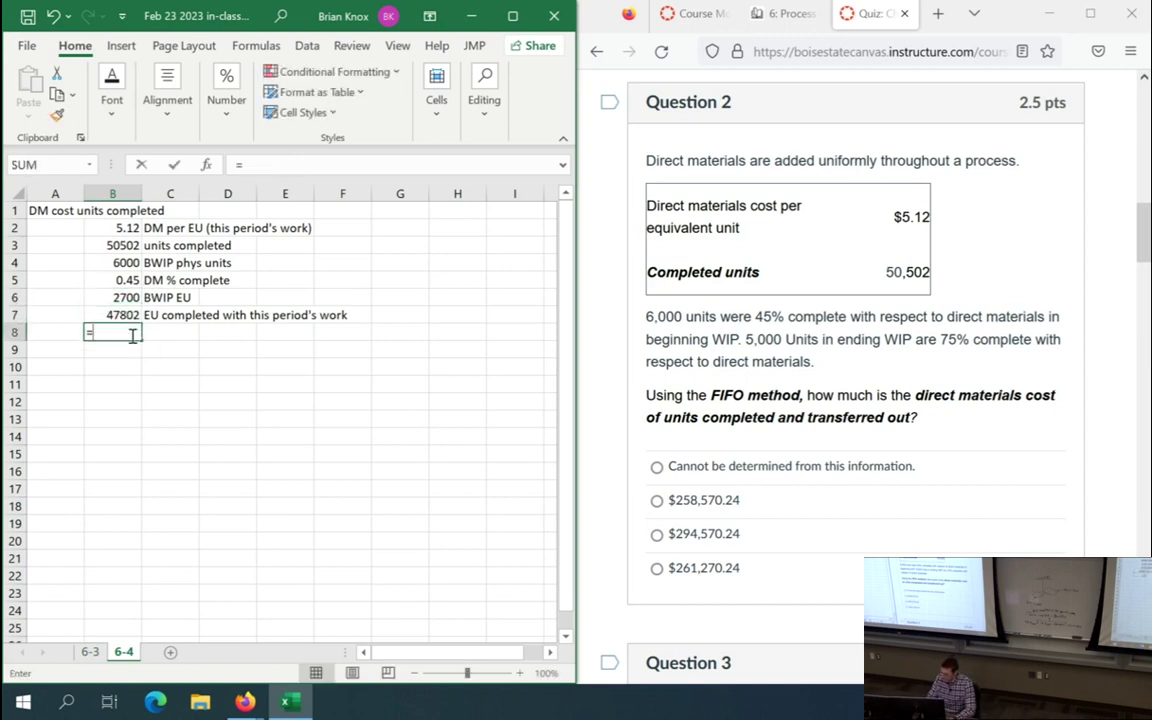
pyautogui.press('Up')
pyautogui.write('*')
pyautogui.press('Up')
pyautogui.press('Up')
pyautogui.press('Up')
pyautogui.press('Up')
pyautogui.press('Up')
pyautogui.press('Up')
pyautogui.press('Up')
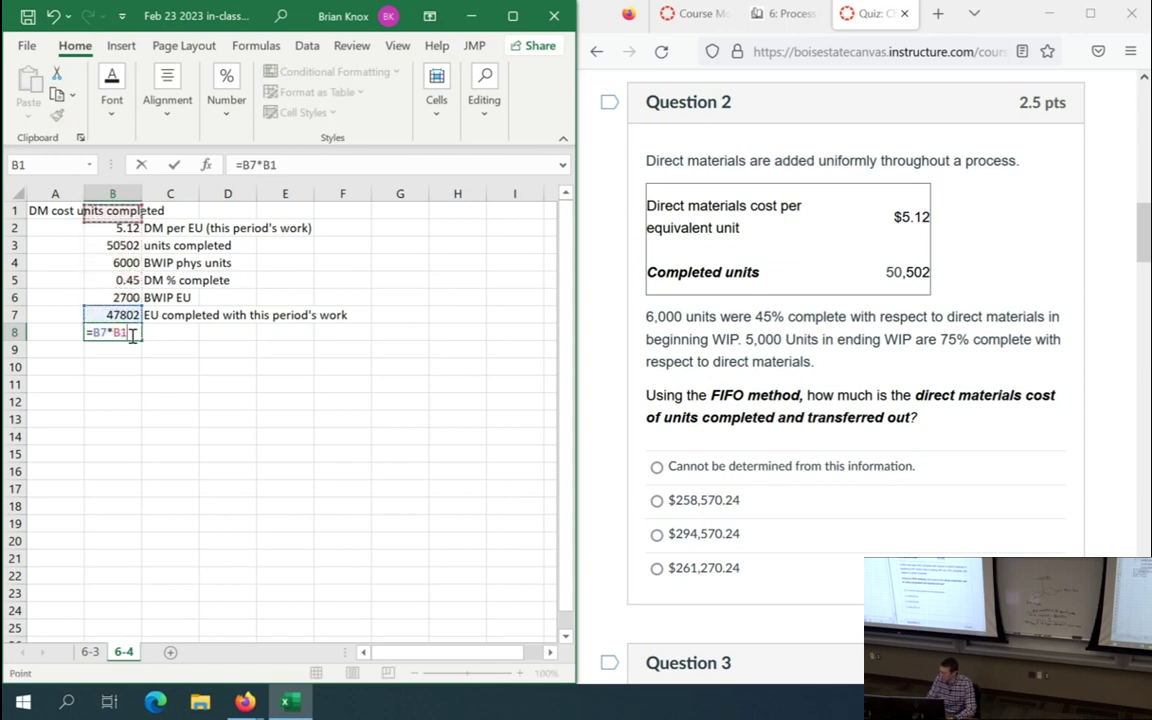
pyautogui.press('Down')
pyautogui.press('Return')
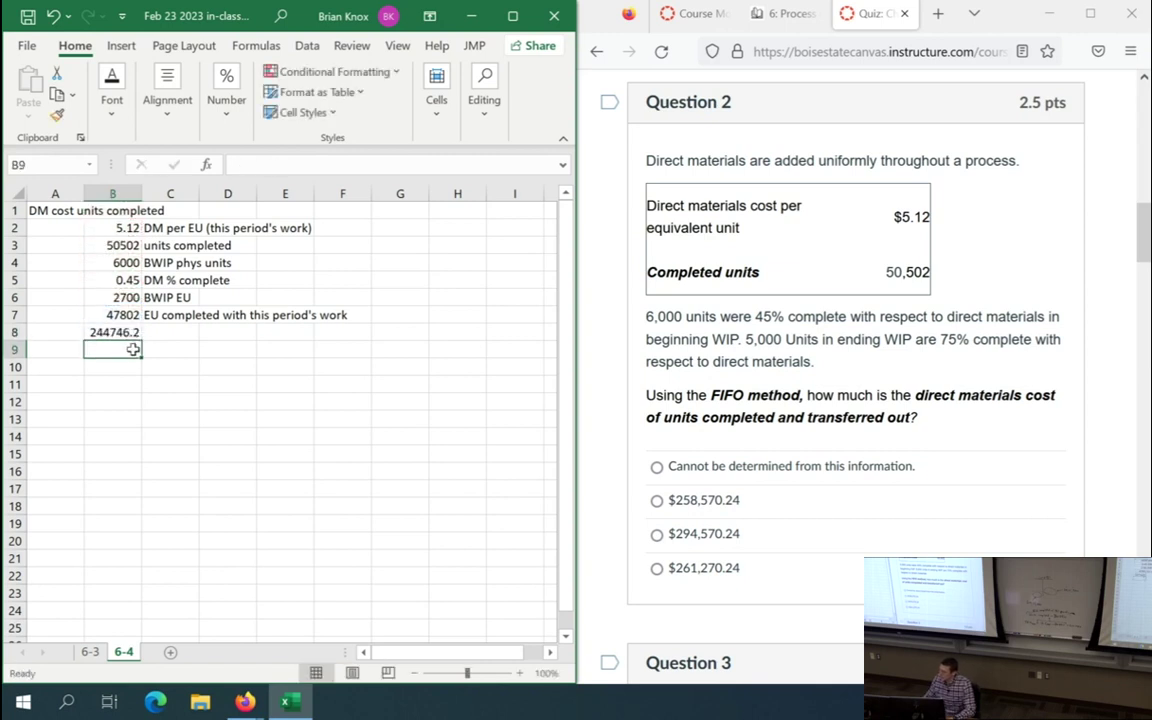
# - Label the cost result in C8 as "DM cost for units completed with this period's work"
pyautogui.click(115, 211)
pyautogui.click(182, 333)
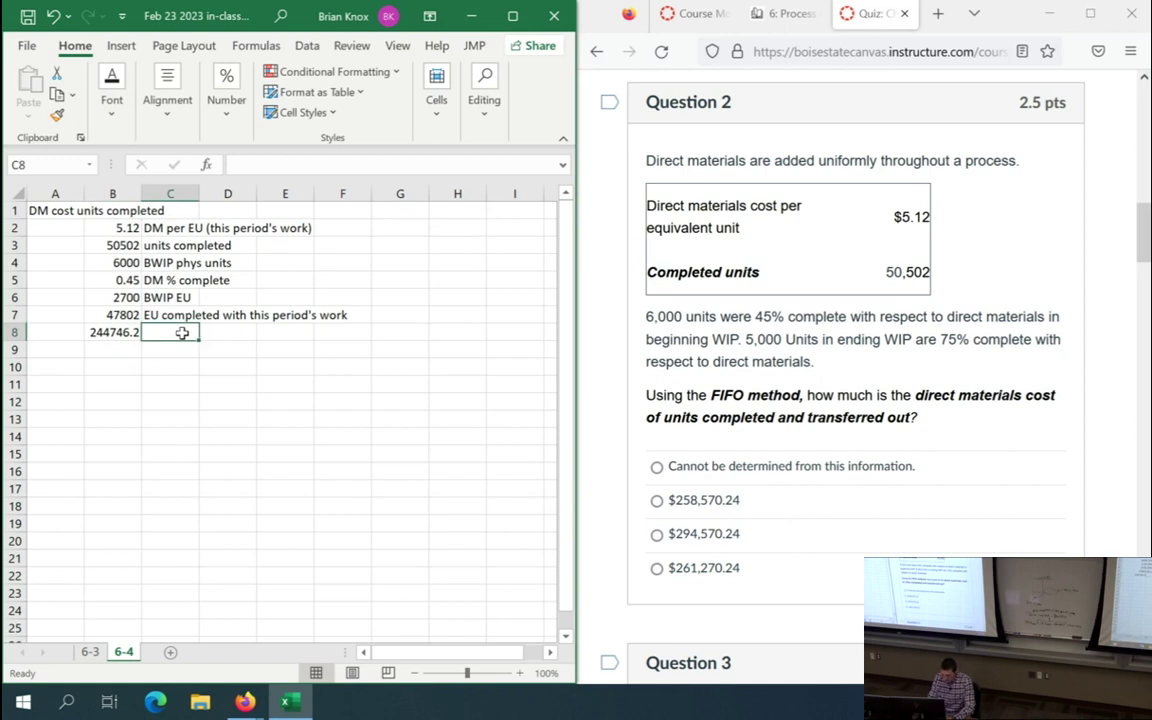
pyautogui.write('DM cost for un')
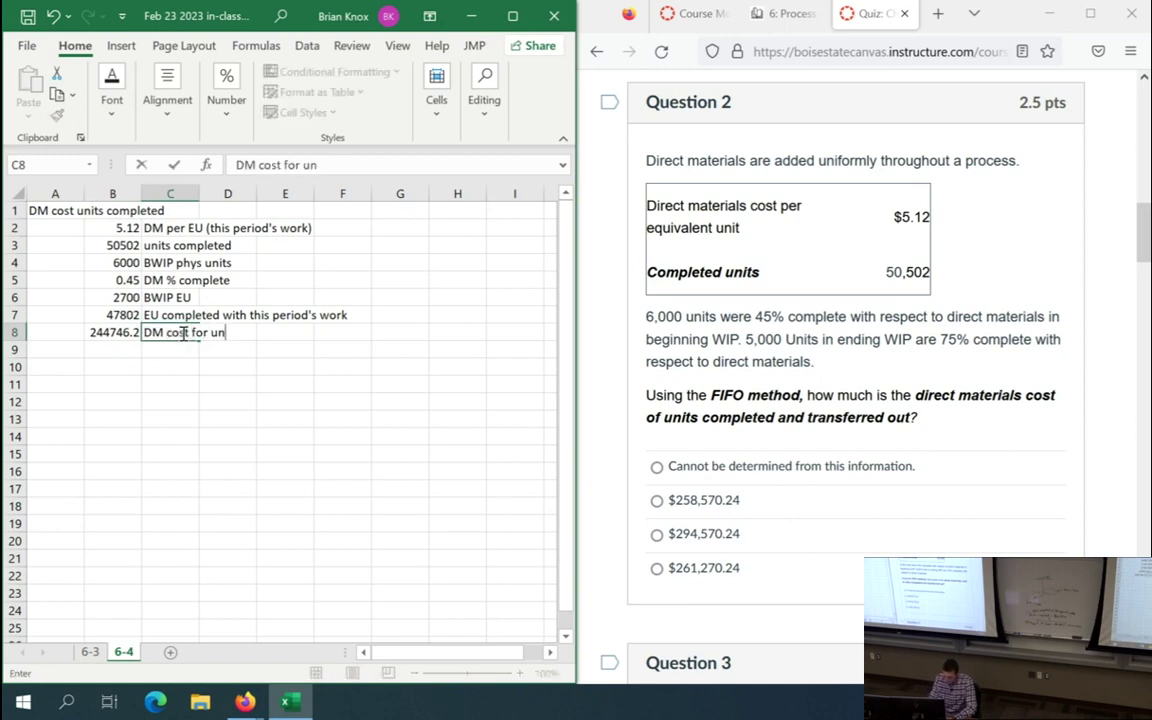
pyautogui.write('i')
pyautogui.press('BackSpace')
pyautogui.press('BackSpace')
pyautogui.press('BackSpace')
pyautogui.write("units completed with this period'w")
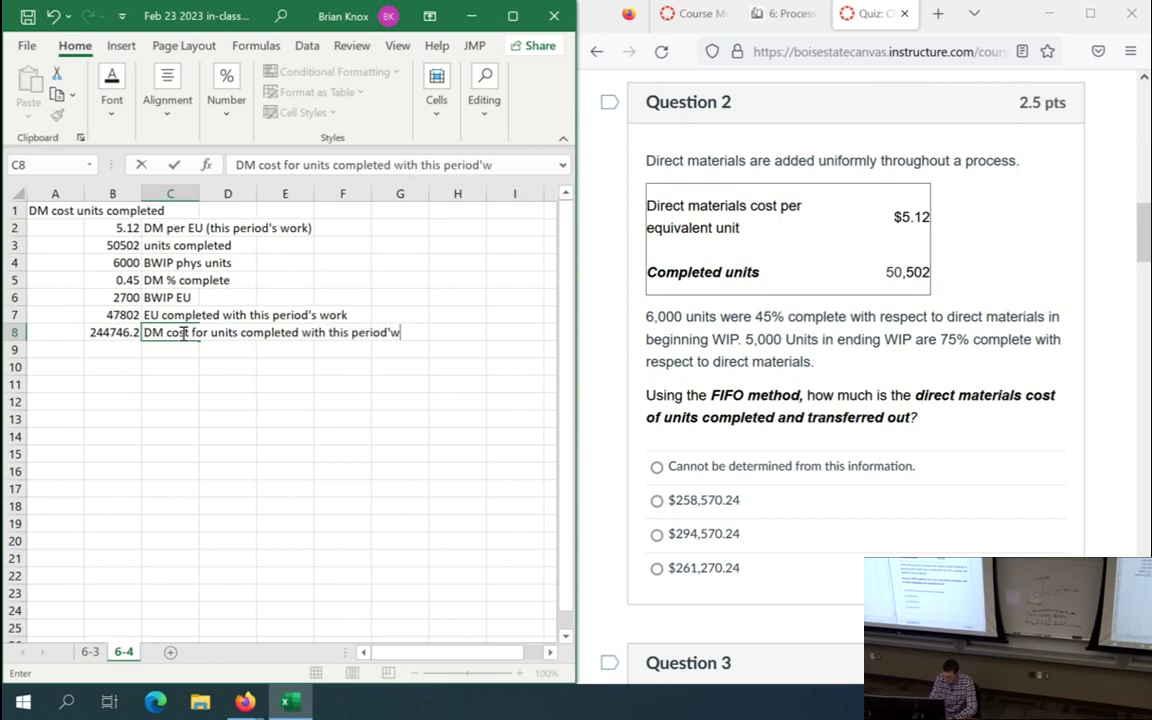
pyautogui.press('BackSpace')
pyautogui.write('s work')
pyautogui.press('Return')
# - Insert the word "equivalent" before "units" in the C8 cost label
pyautogui.press('Up')
pyautogui.press('F2')
pyautogui.press('Home')
pyautogui.hotkey('ctrl', 'Right')
pyautogui.hotkey('ctrl', 'Right')
pyautogui.hotkey('ctrl', 'Right')
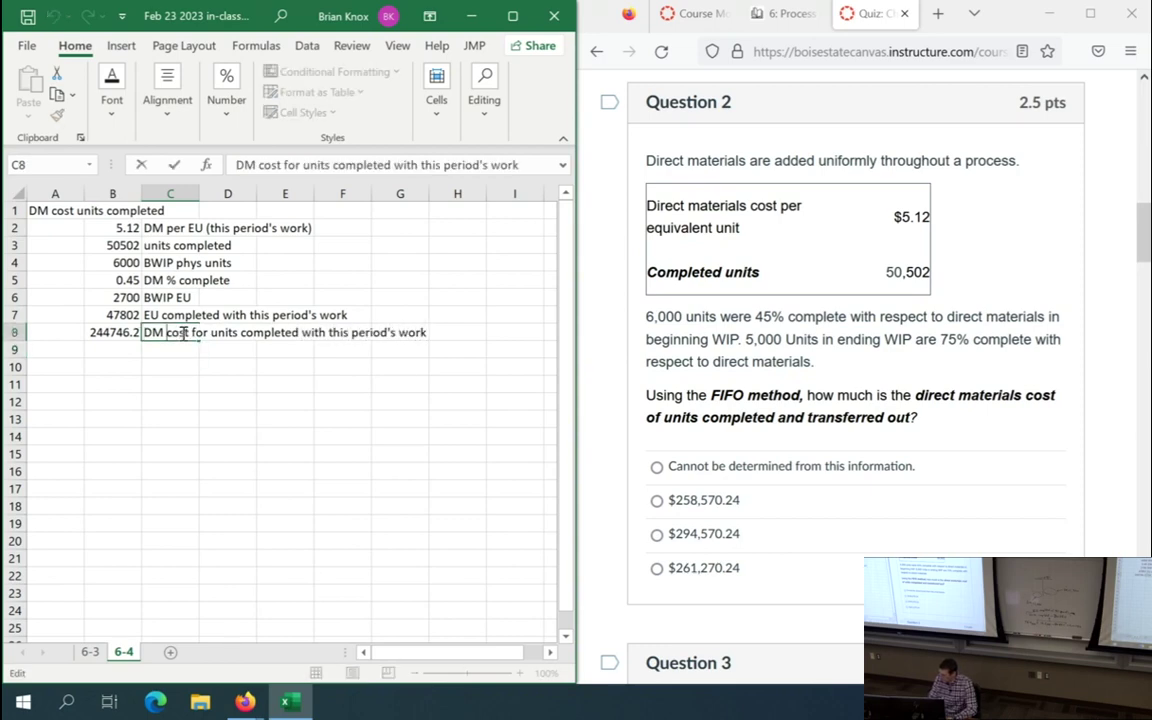
pyautogui.write('equivalent')
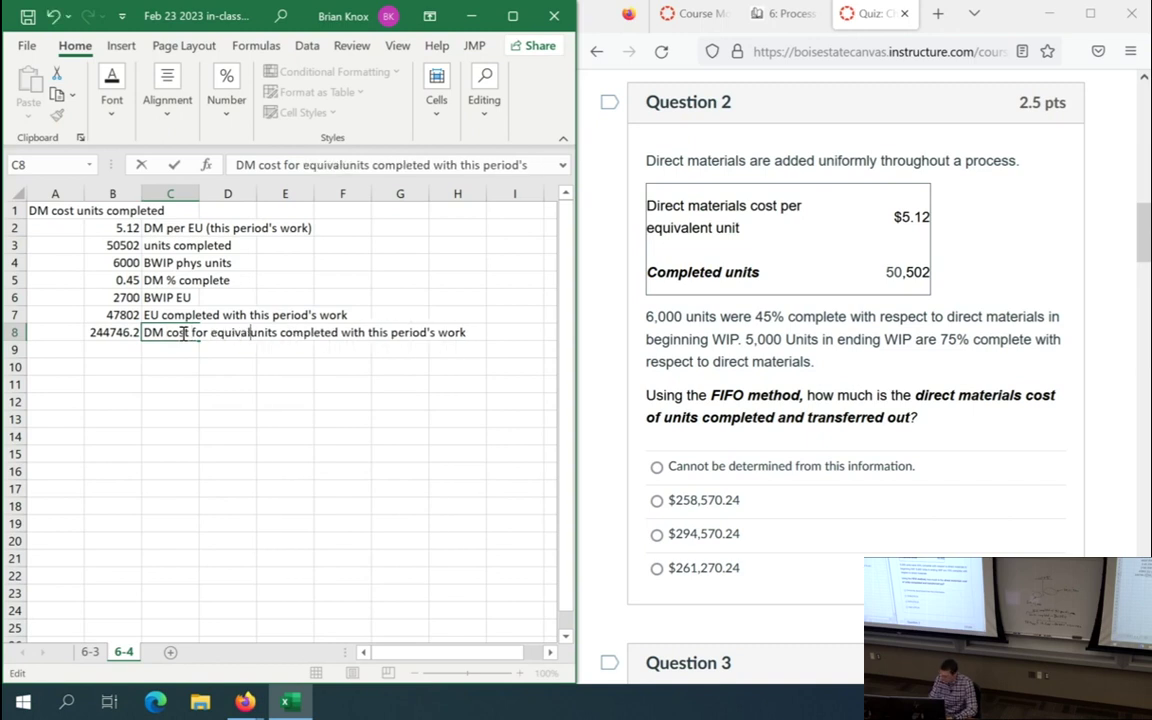
pyautogui.press('Return')
# - Format the direct materials cost in B8 with the dollar accounting format
pyautogui.press('Up')
pyautogui.press('Left')
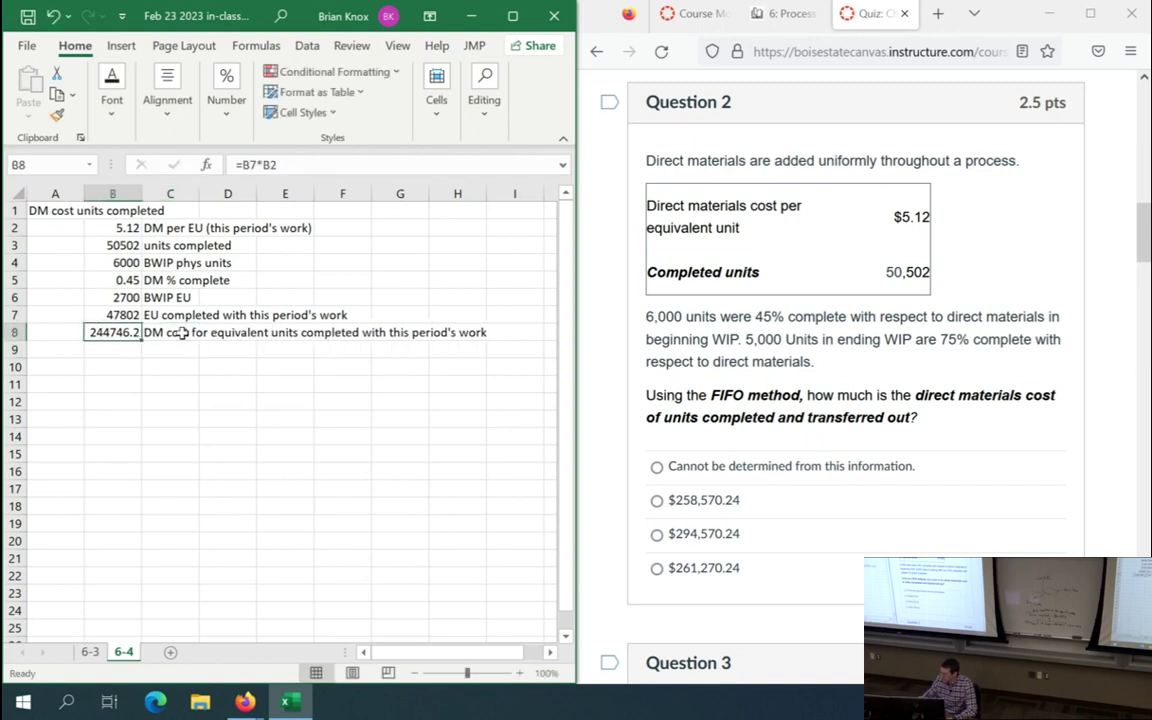
pyautogui.click(208, 105)
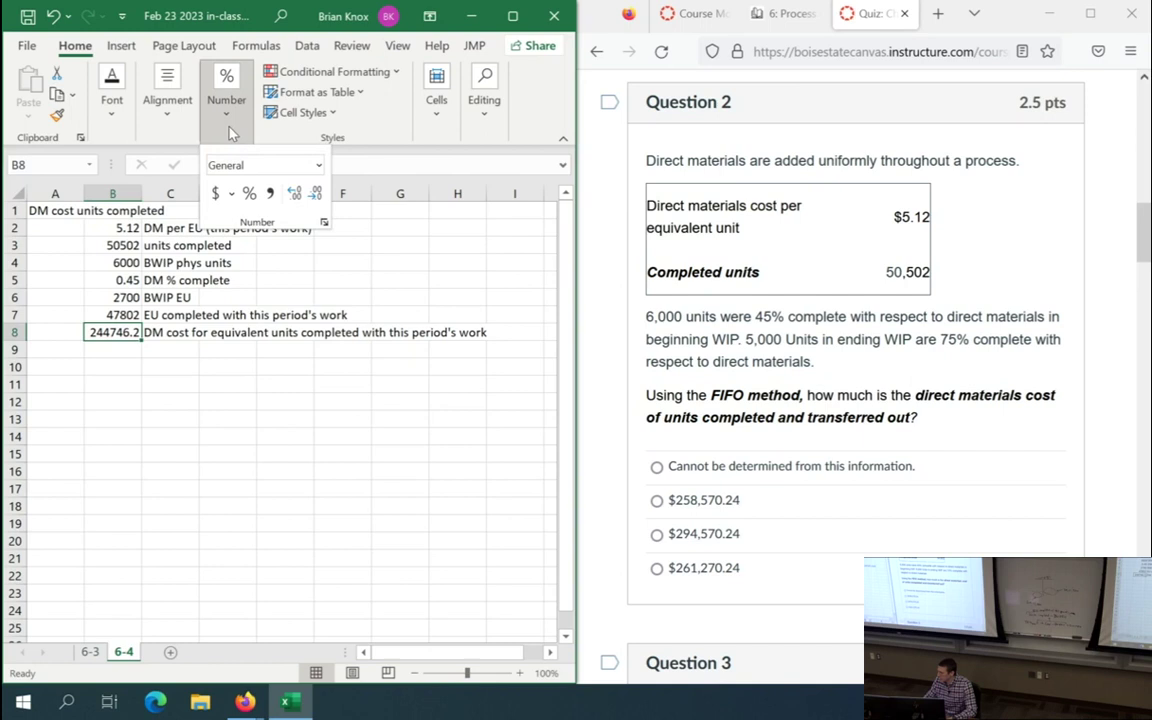
pyautogui.click(216, 195)
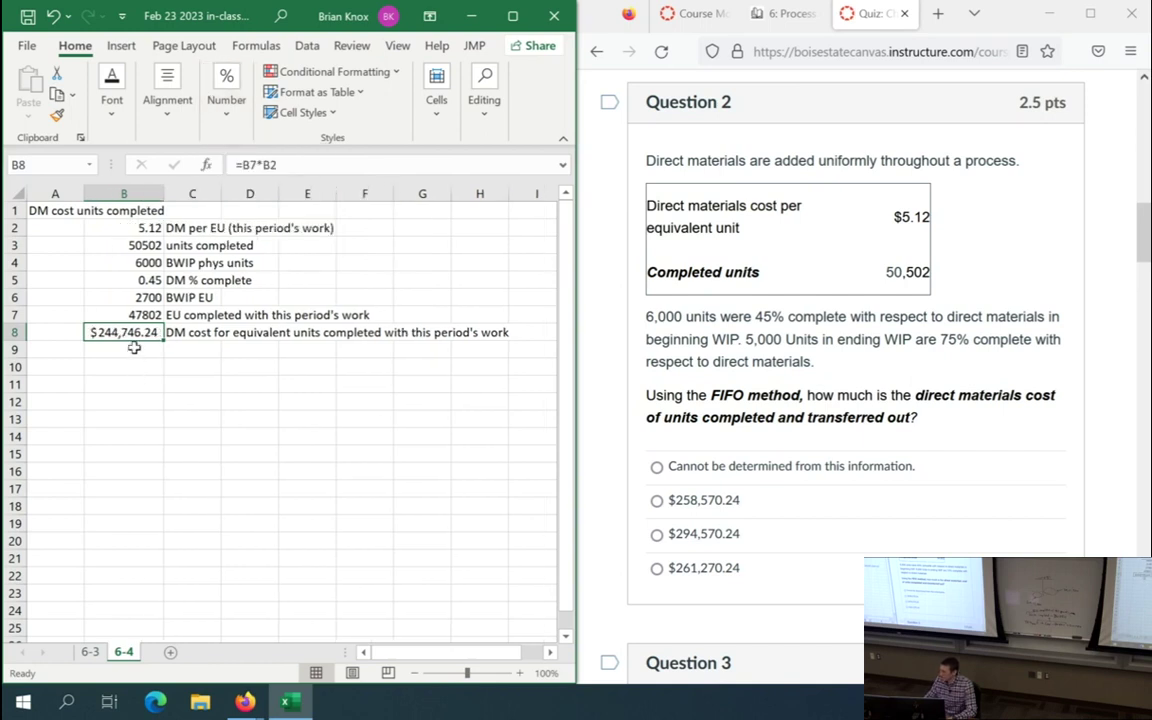
pyautogui.click(134, 347)
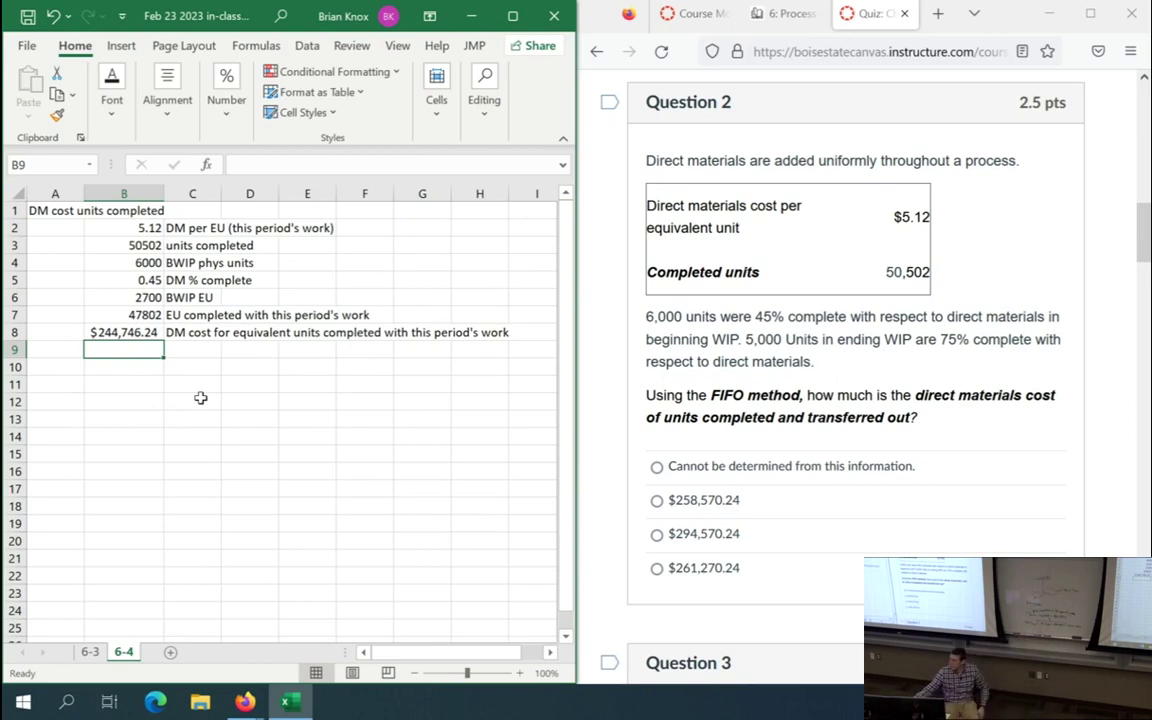
# - In the browser, consult the FIFO cost allocation example and answer Question 2 with "Cannot be determined from this information."
pyautogui.click(787, 13)
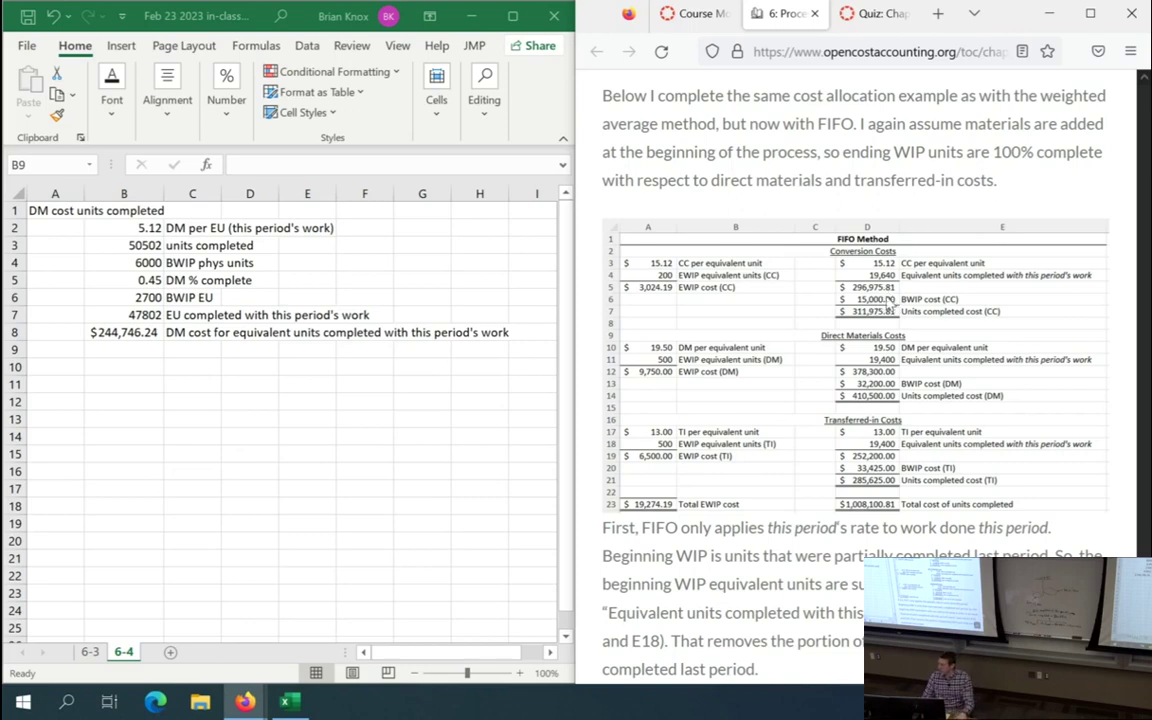
pyautogui.click(868, 13)
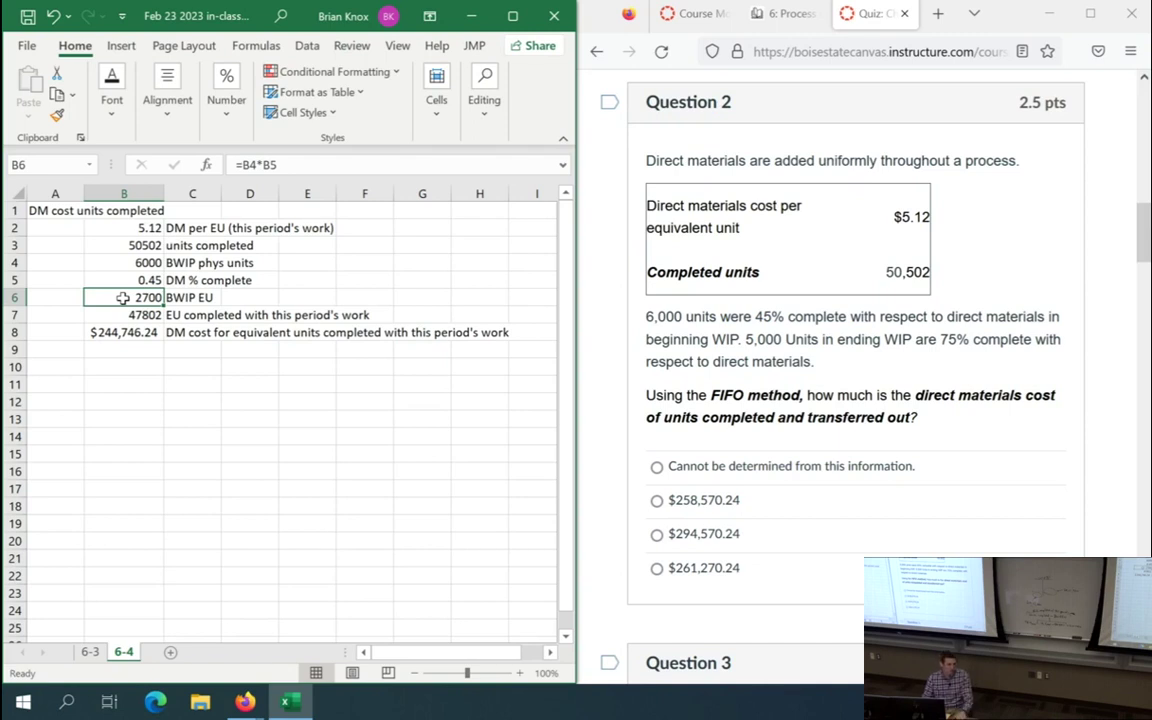
pyautogui.click(656, 466)
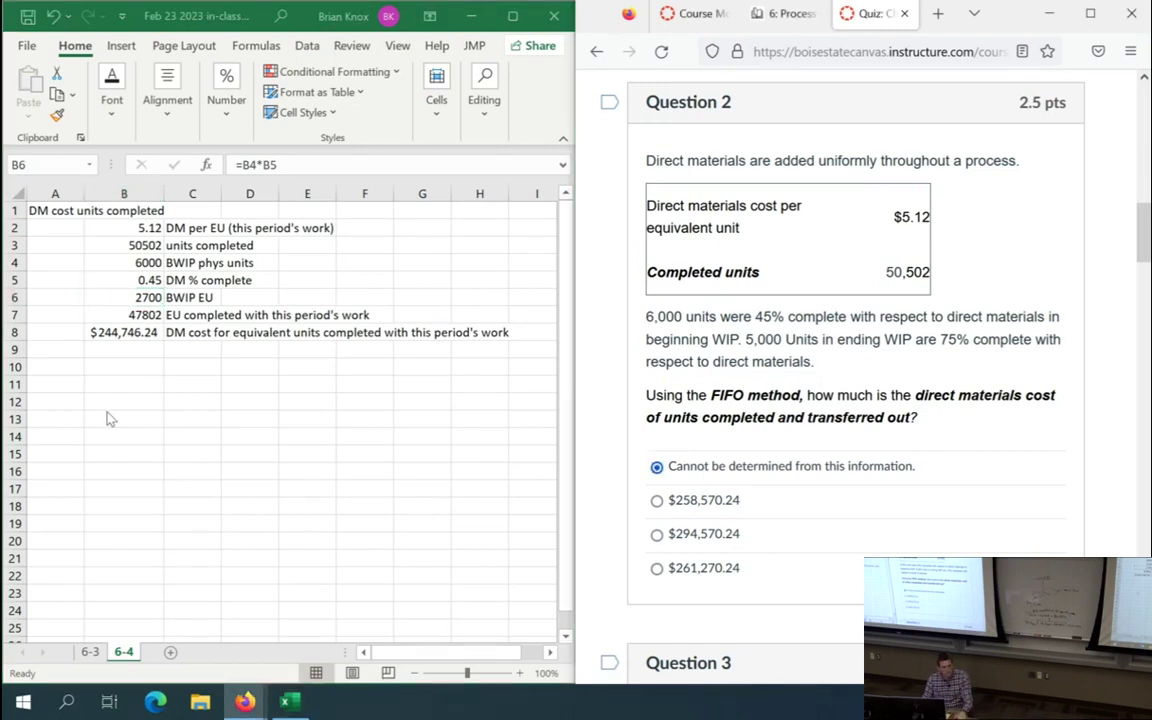
# - Back in Excel, inspect the equivalent units formula in B7 and the cells it references
pyautogui.click(120, 318)
pyautogui.click(120, 318)
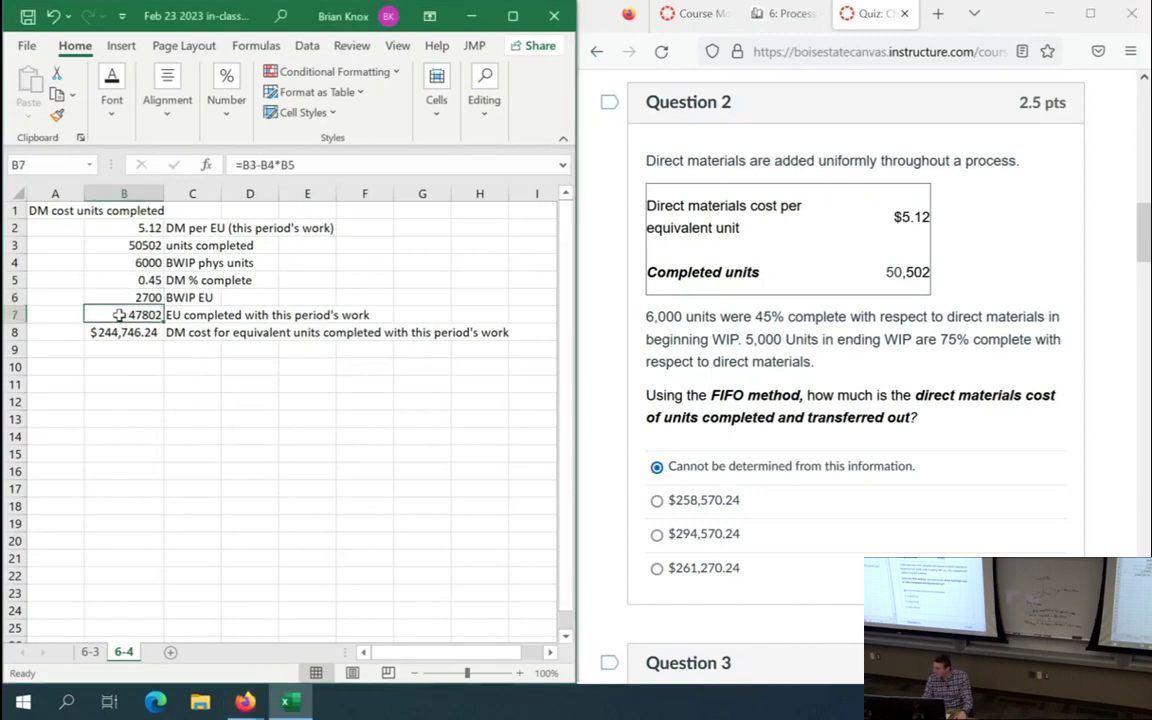
pyautogui.click(296, 165)
pyautogui.press('BackSpace')
pyautogui.press('BackSpace')
pyautogui.write('B4*B5')
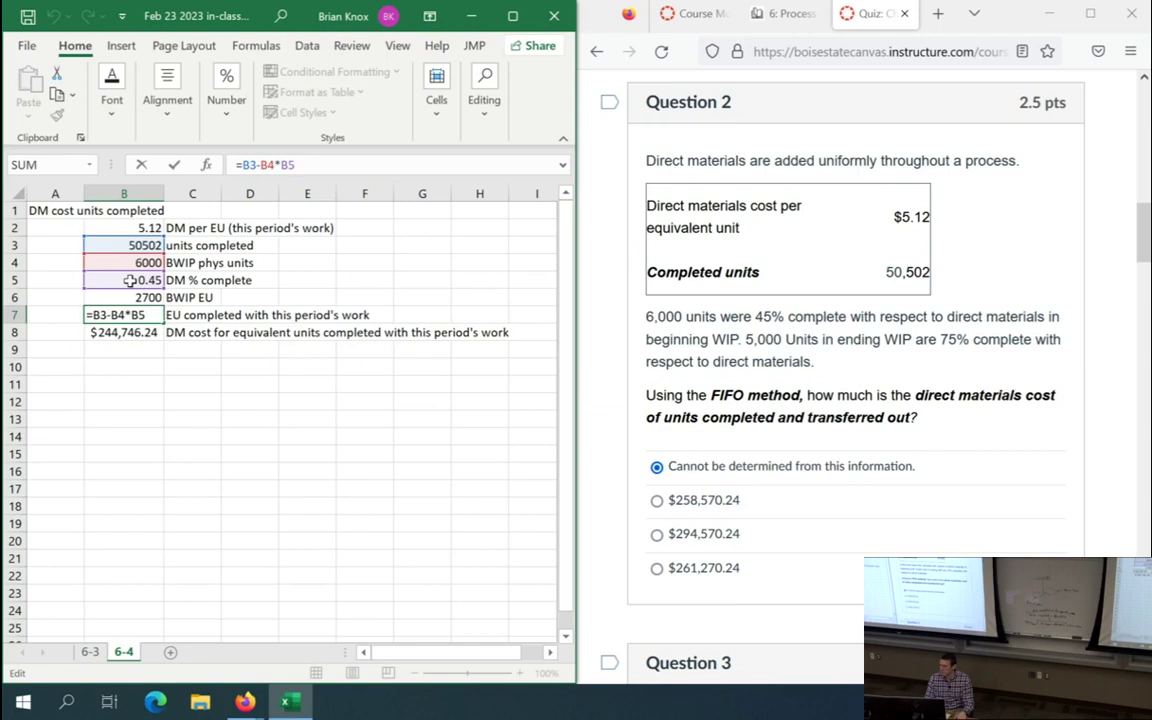
pyautogui.press('Return')
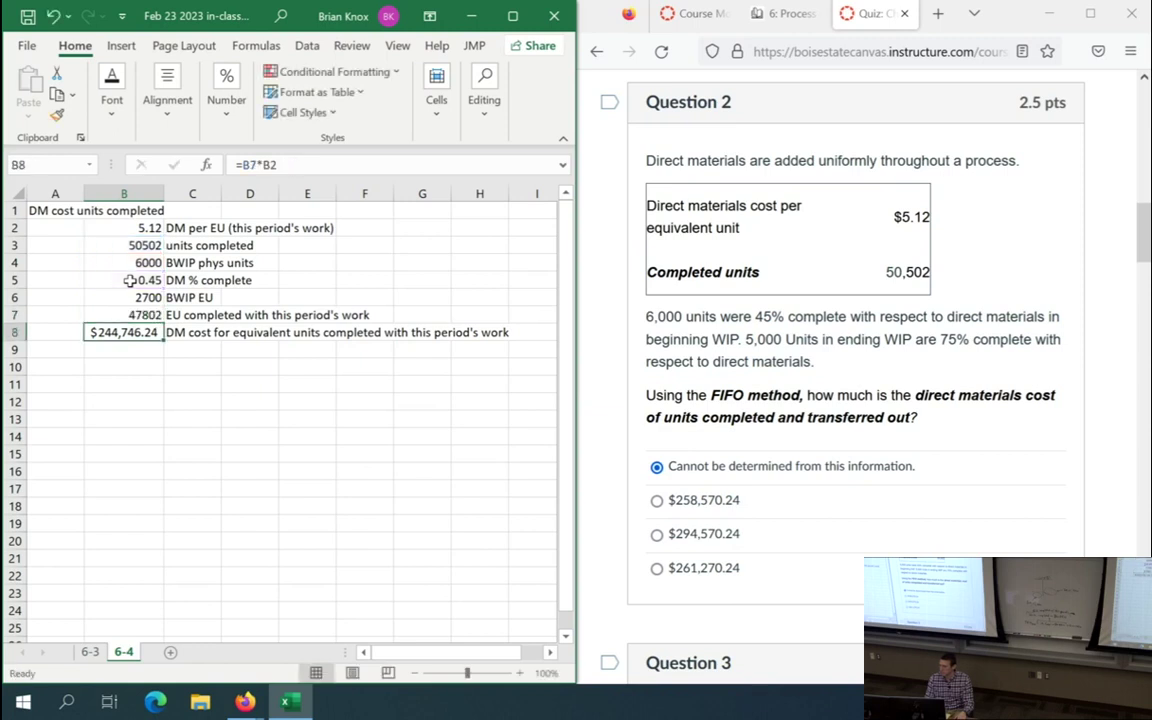
# - Enter the scenario heading "WHAT IF, BWIP COST WAS 20k" in cell B10
pyautogui.press('Down')
pyautogui.press('Down')
pyautogui.click(171, 366)
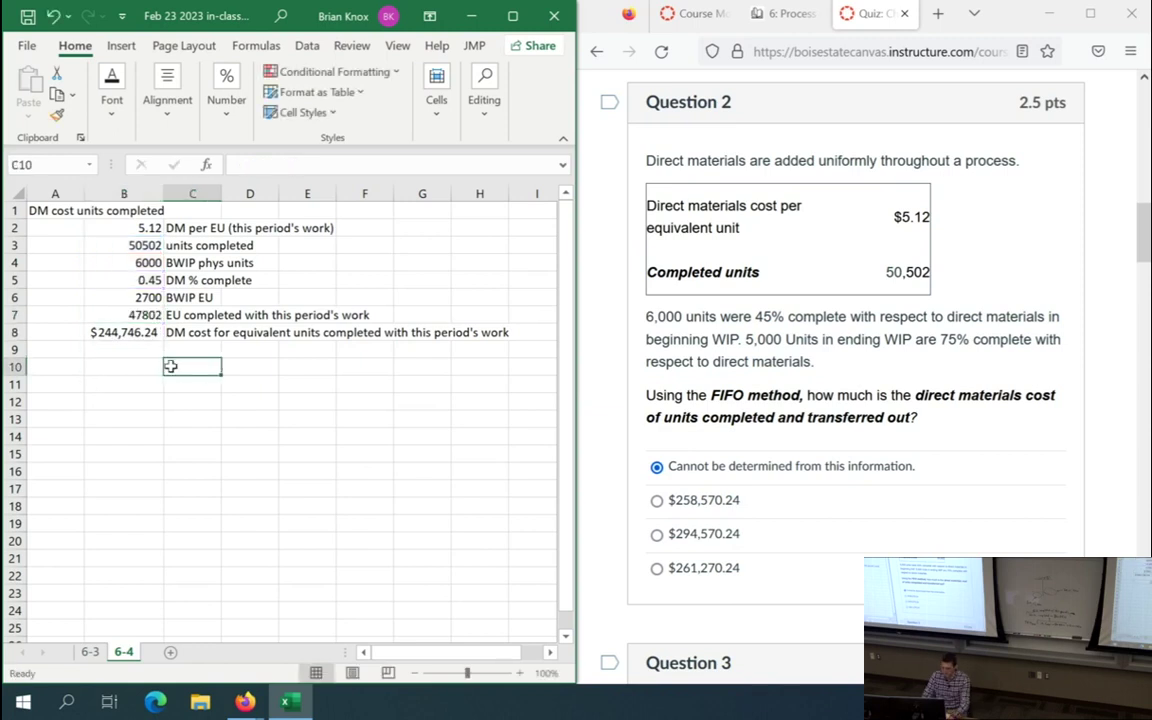
pyautogui.press('Home')
pyautogui.press('Right')
pyautogui.write('WHAT IF')
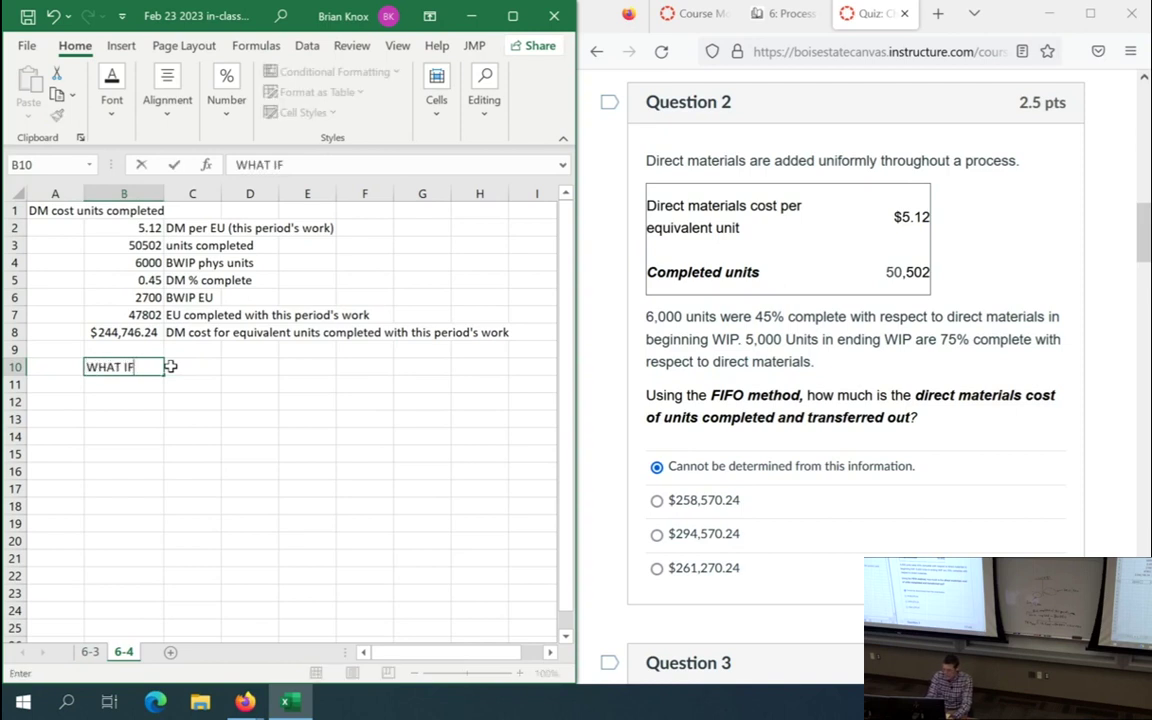
pyautogui.write(', BWIP C')
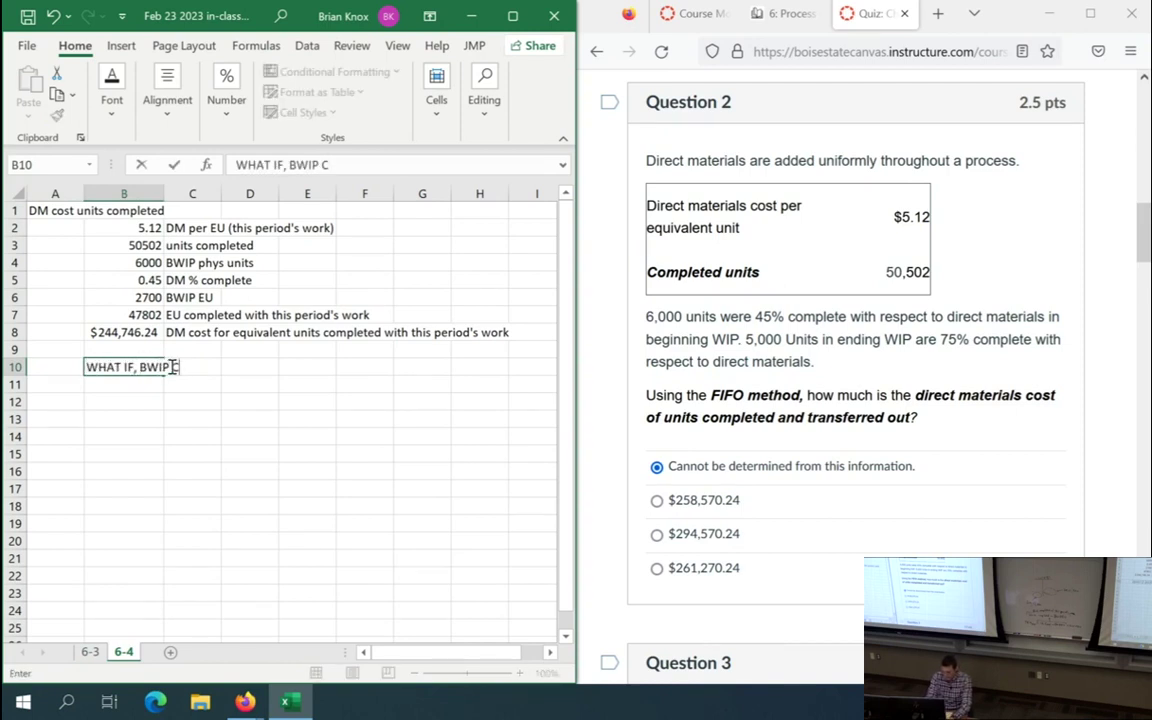
pyautogui.write('OST WAS 20k')
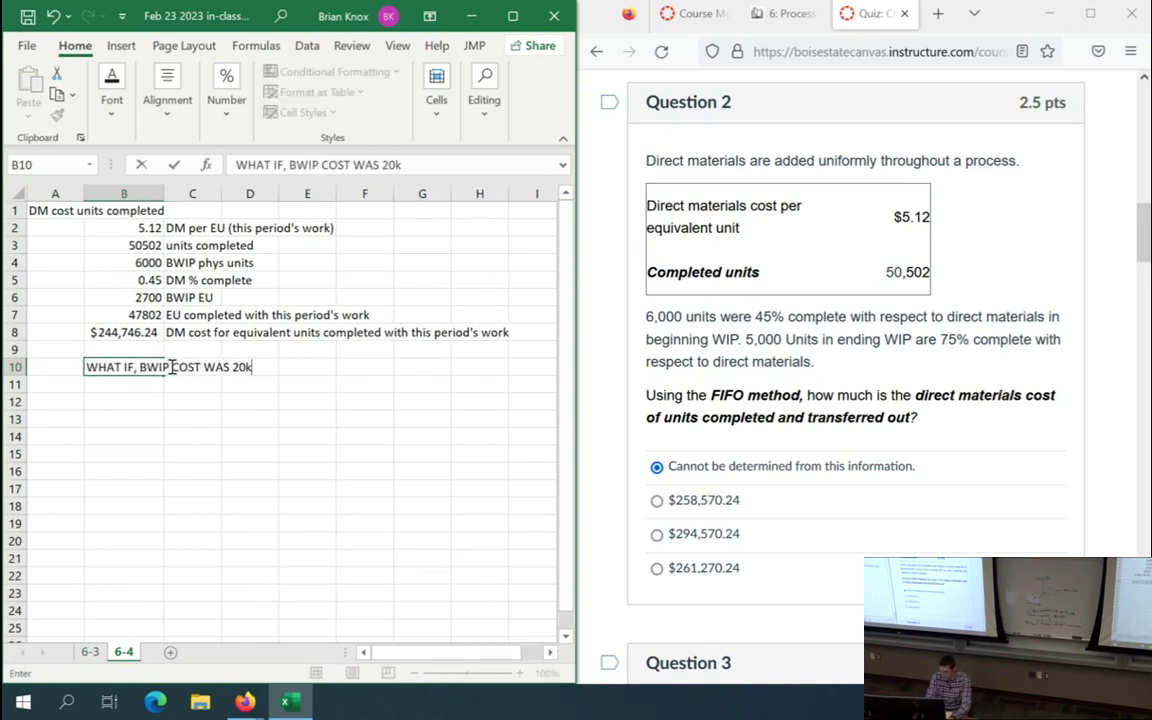
pyautogui.press('Return')
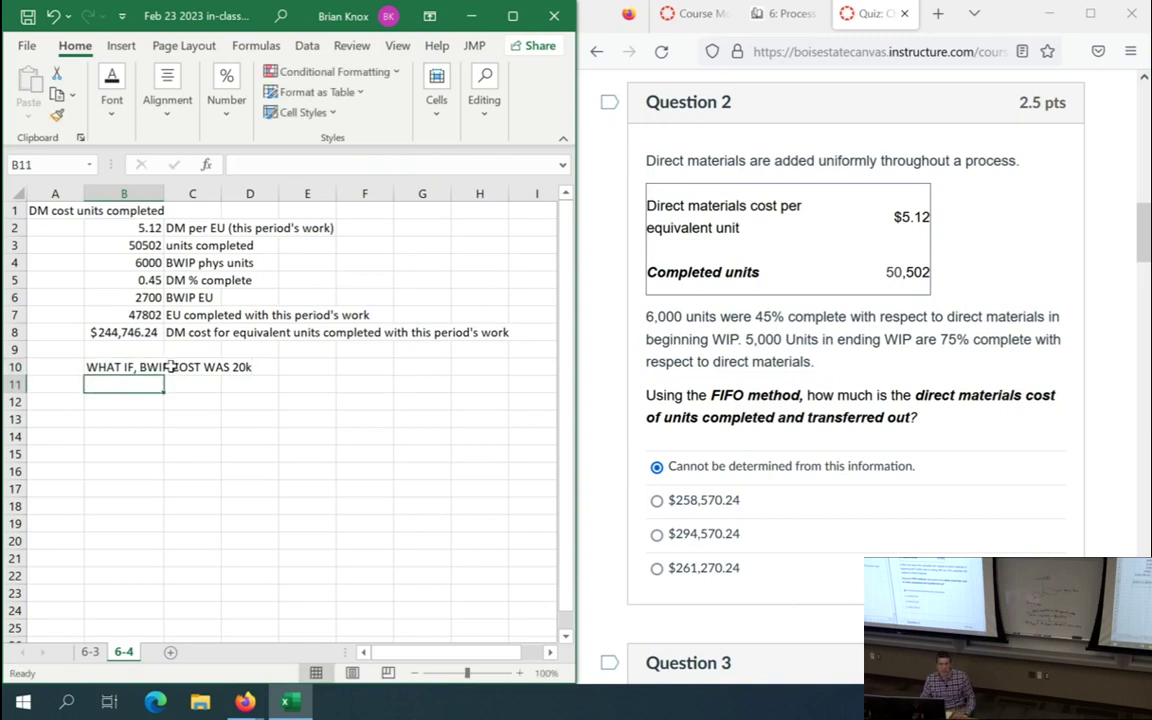
# - Edit the B10 heading to read "WHAT IF, BWIP DM COST WAS 20k"
pyautogui.click(171, 367)
pyautogui.click(141, 368)
pyautogui.doubleClick(141, 369)
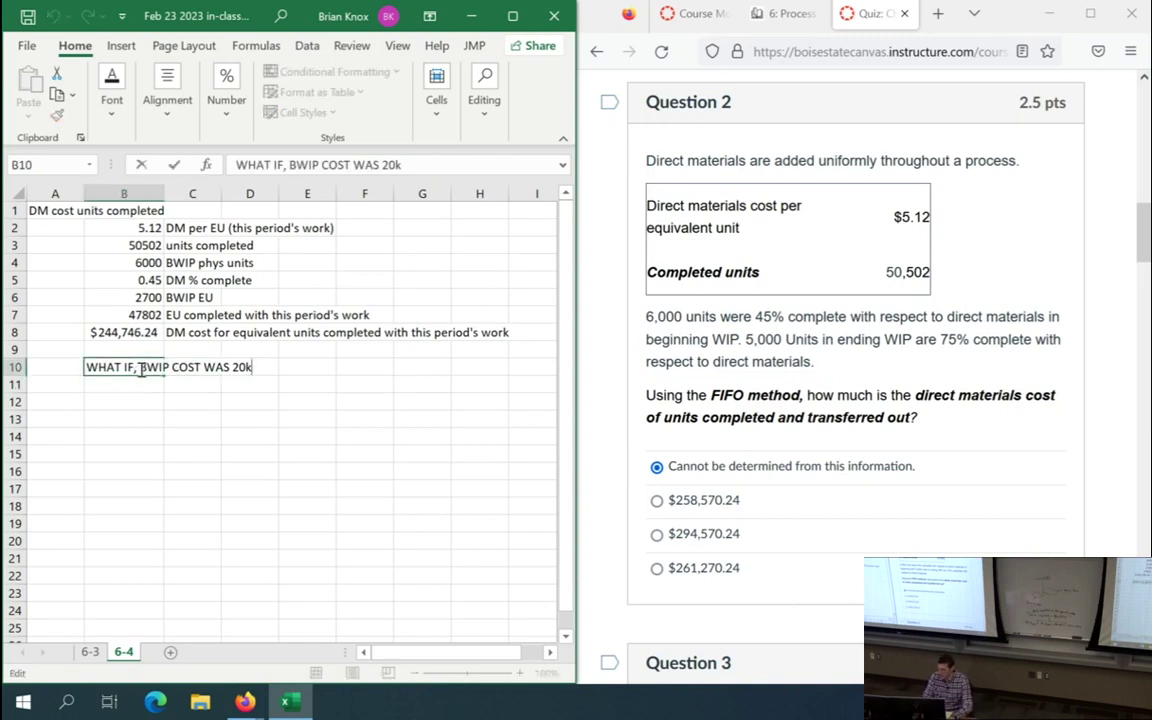
pyautogui.hotkey('ctrl', 'Right')
pyautogui.write('DM')
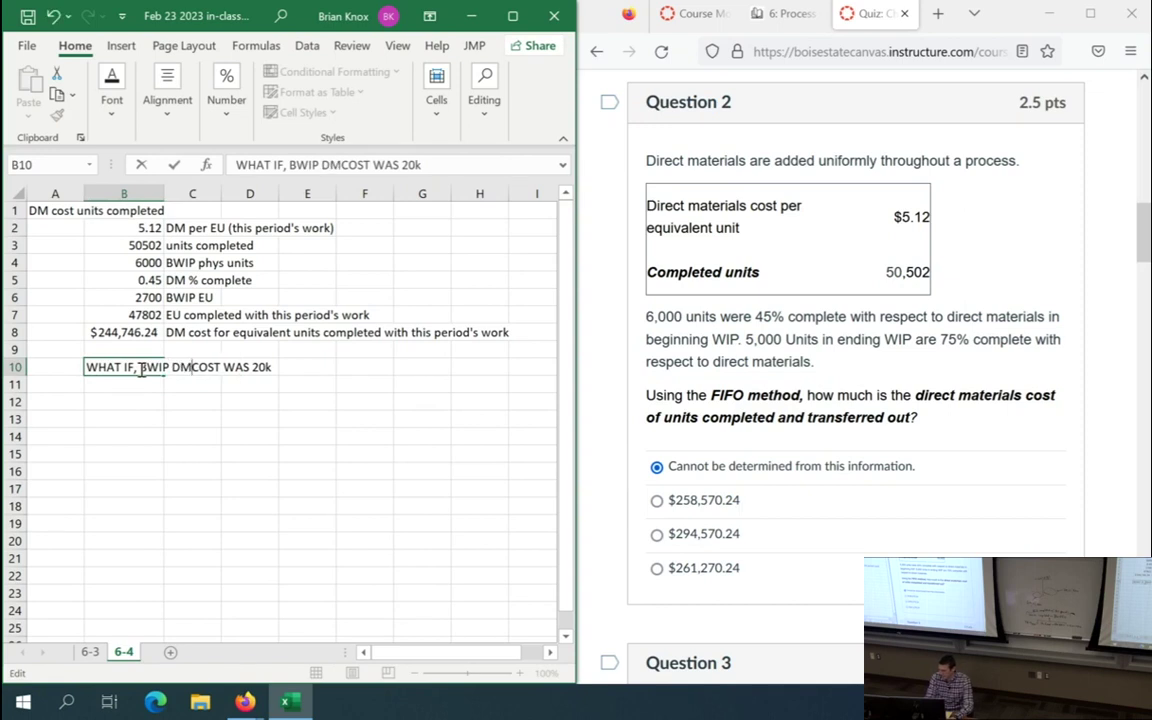
pyautogui.press('Return')
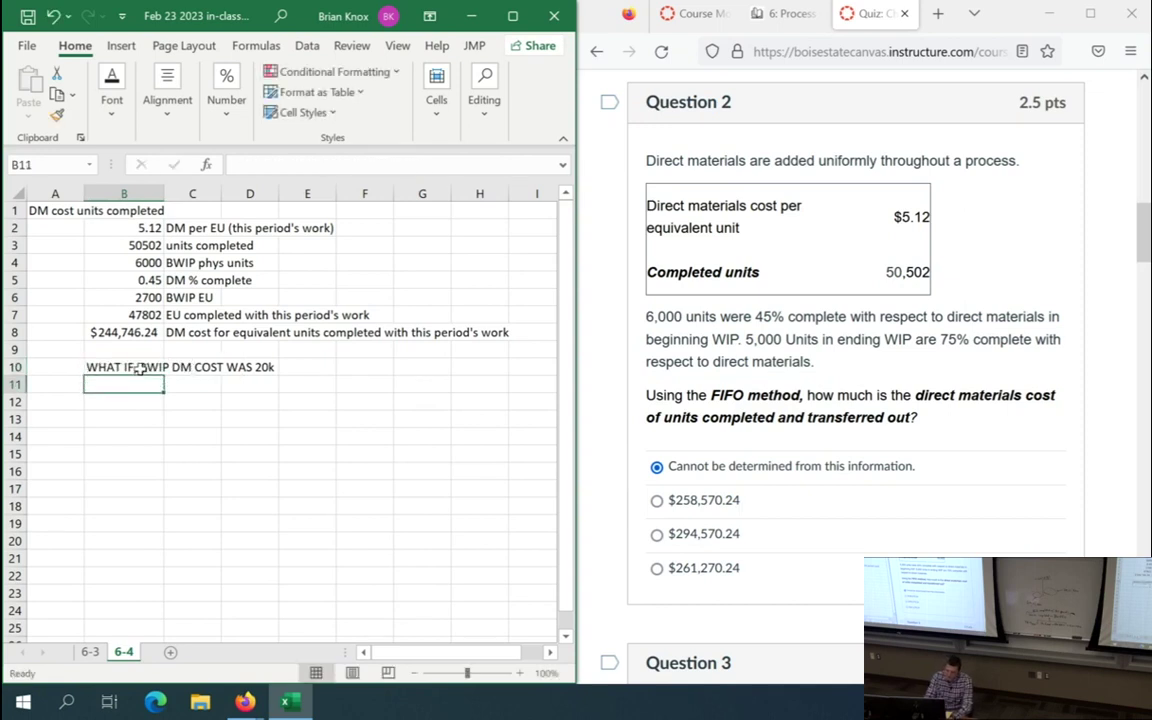
# - Enter the beginning WIP cost 20000 in B11 and total the completed units' cost in B12 with =B8+B11
pyautogui.write('20000')
pyautogui.press('Return')
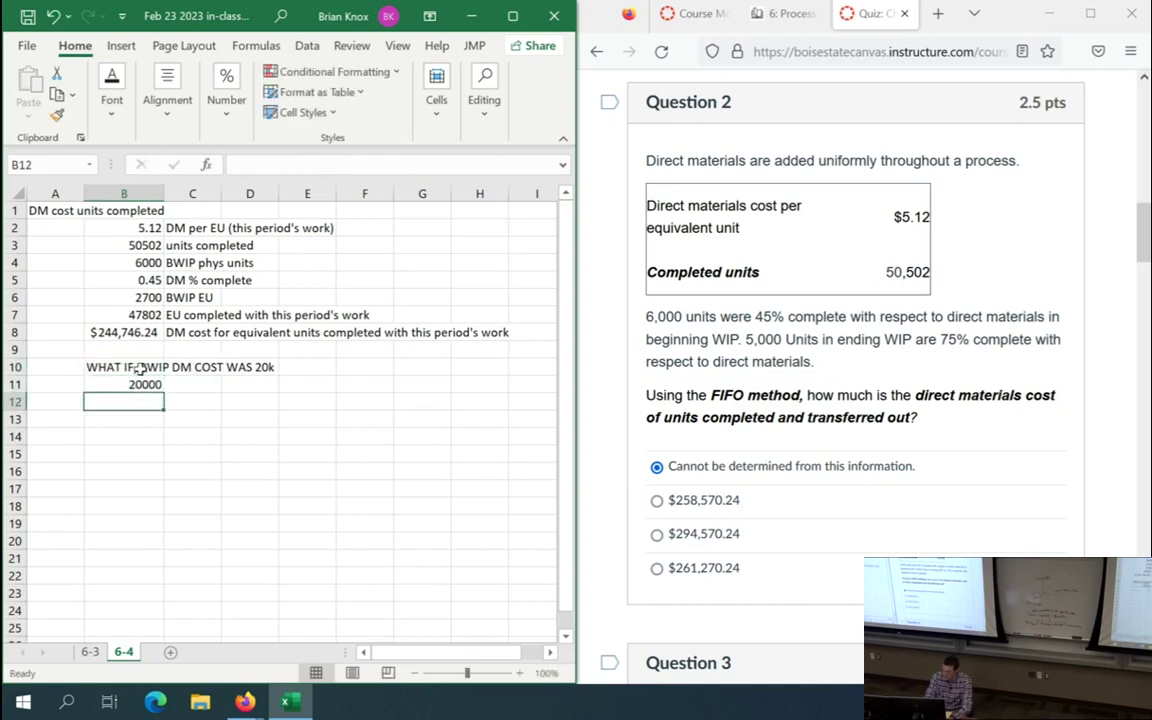
pyautogui.write('=-')
pyautogui.press('BackSpace')
pyautogui.press('Up')
pyautogui.press('Up')
pyautogui.press('Up')
pyautogui.press('Up')
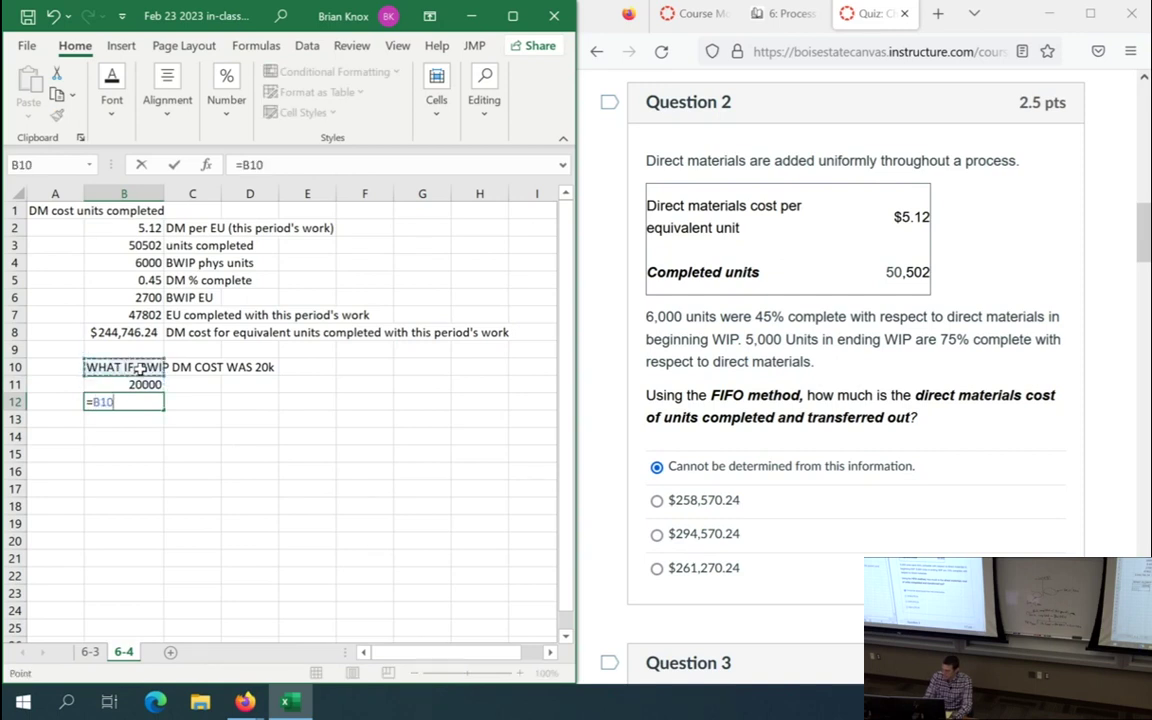
pyautogui.write('+')
pyautogui.press('Up')
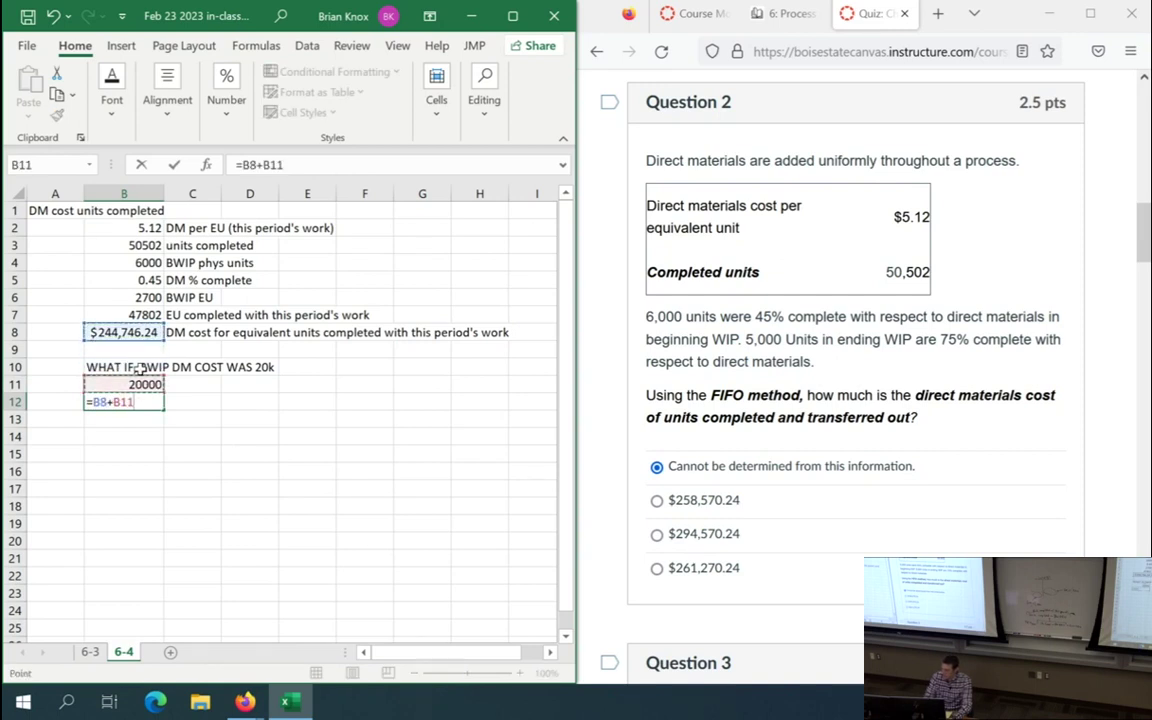
pyautogui.press('Return')
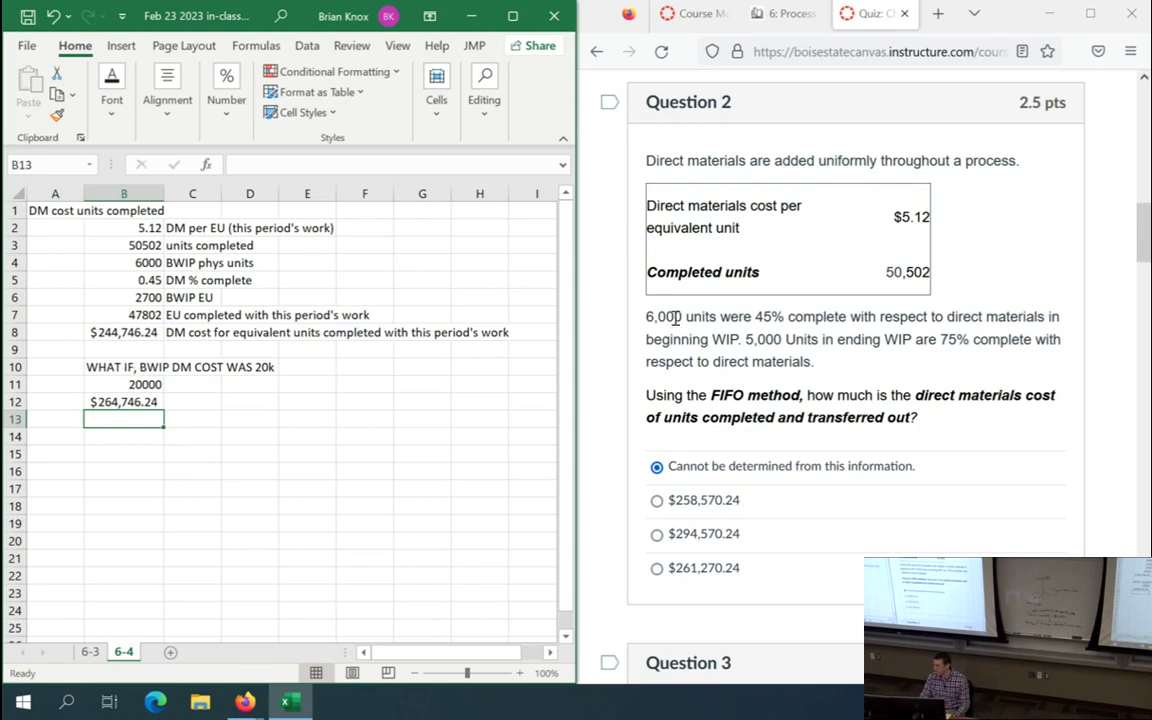
# - In the browser, read Question 3 of the quiz and highlight the direct materials and conversion costs per equivalent unit
pyautogui.click(629, 335)
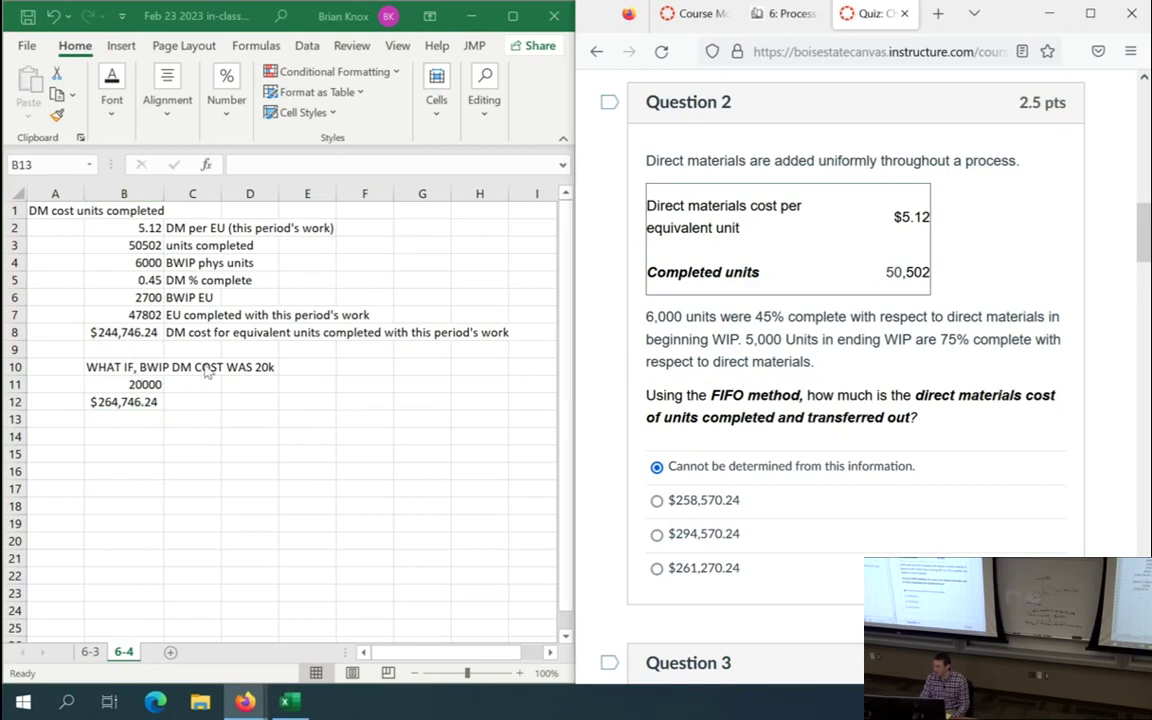
pyautogui.hotkey('alt', 'Tab')
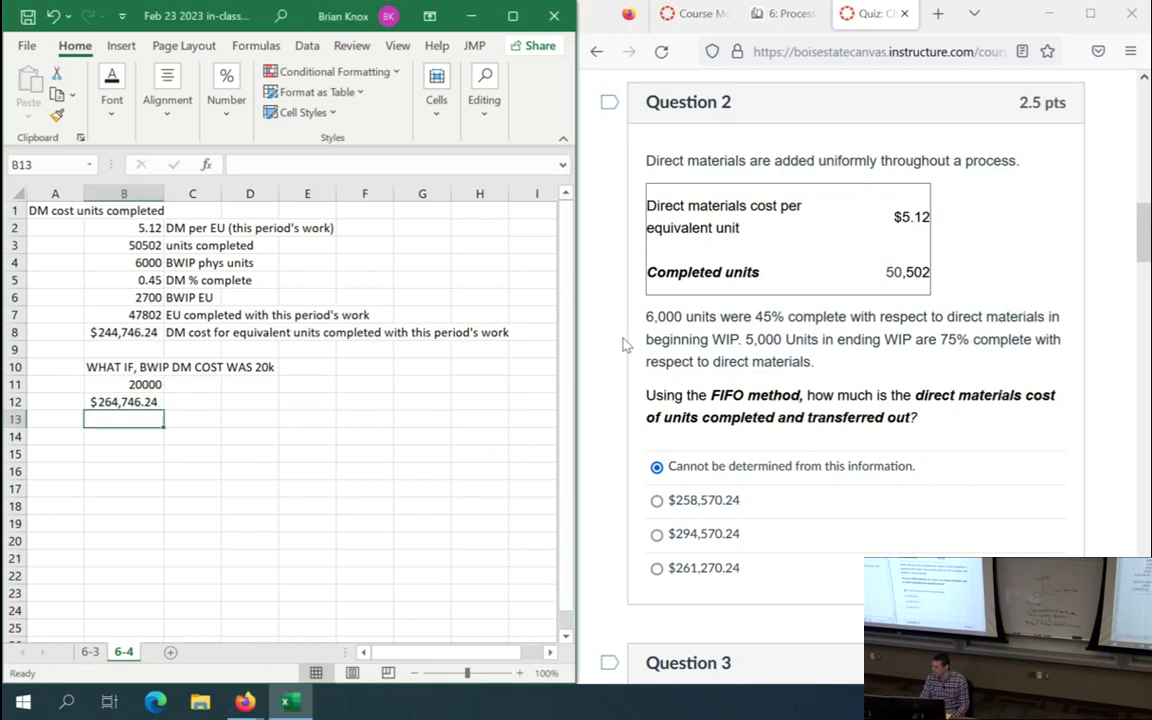
pyautogui.scroll(-3, 630, 340)
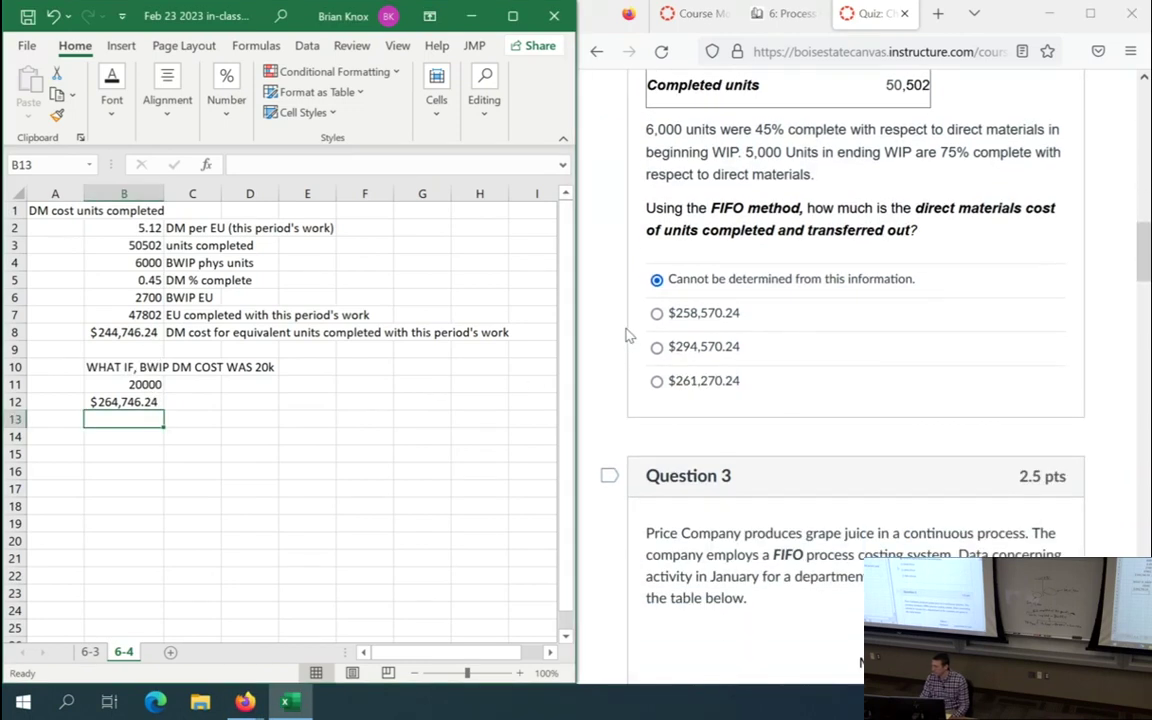
pyautogui.scroll(1, 626, 336)
pyautogui.scroll(-4, 626, 336)
pyautogui.scroll(-4, 626, 336)
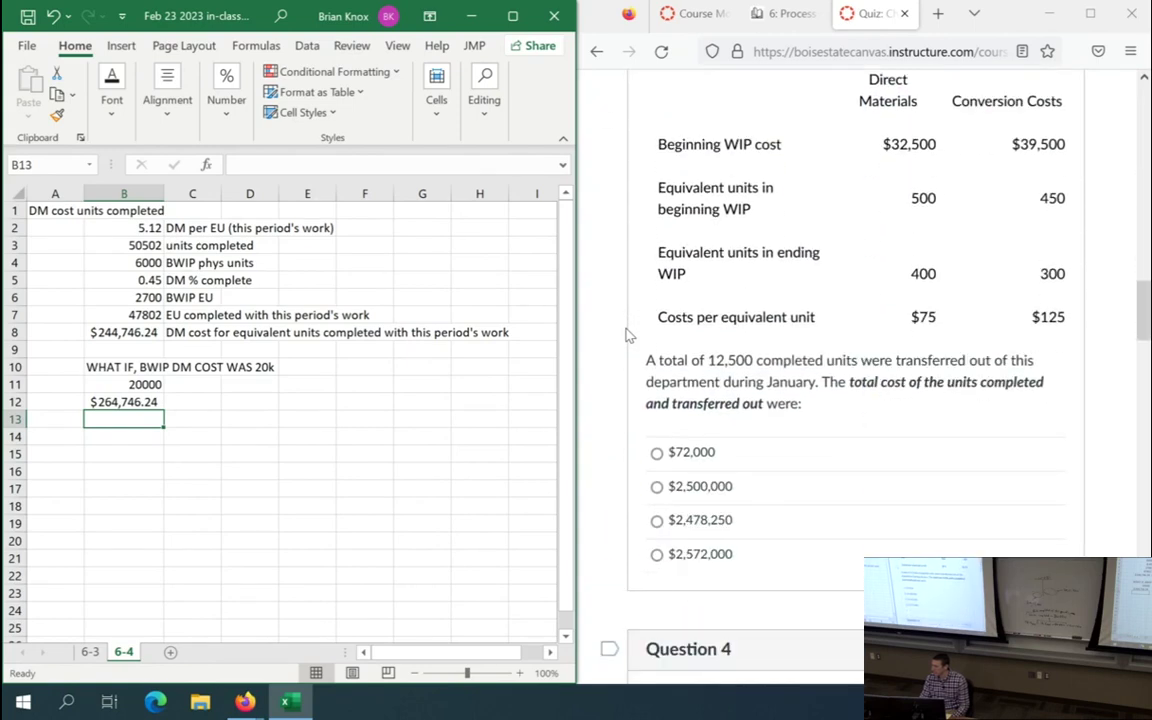
pyautogui.scroll(1, 626, 336)
pyautogui.scroll(1, 626, 336)
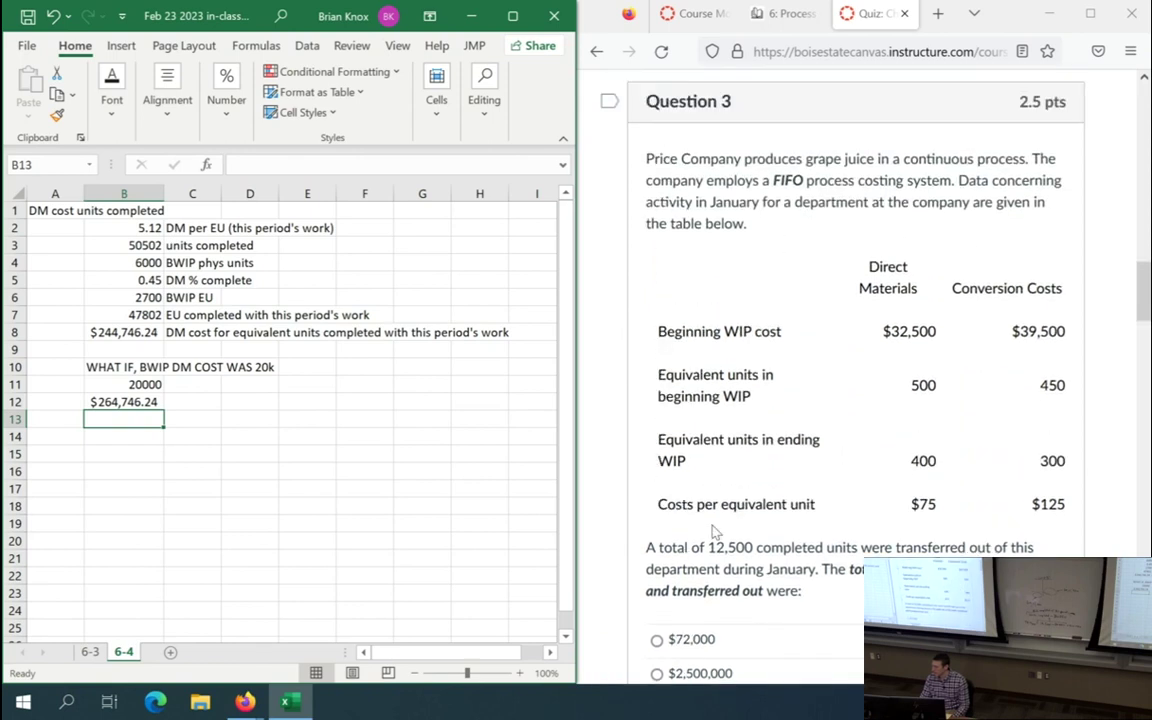
pyautogui.scroll(-1, 618, 350)
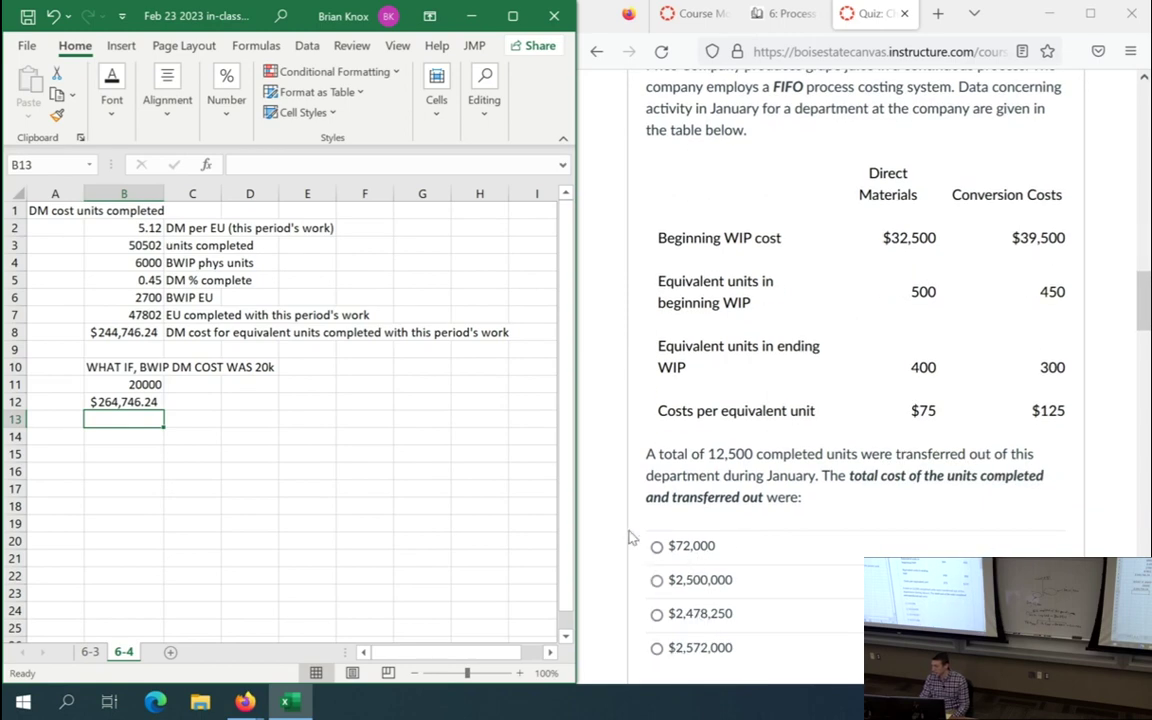
pyautogui.scroll(1, 620, 497)
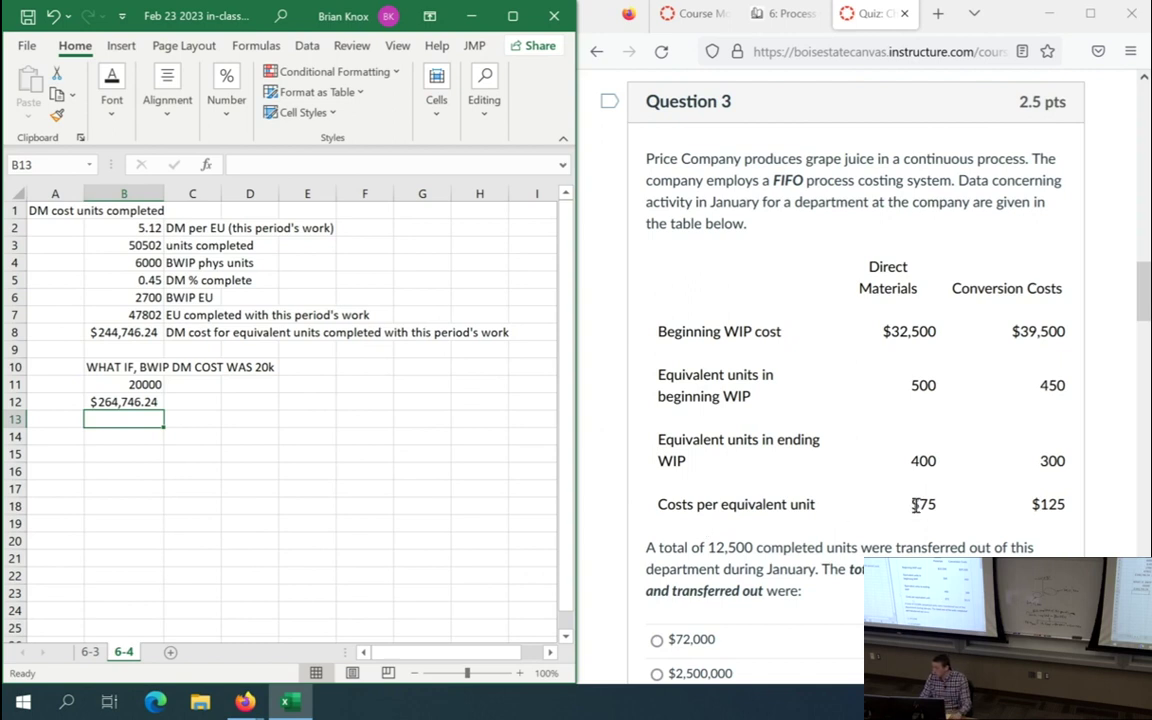
pyautogui.moveTo(906, 505); pyautogui.dragTo(1078, 512)
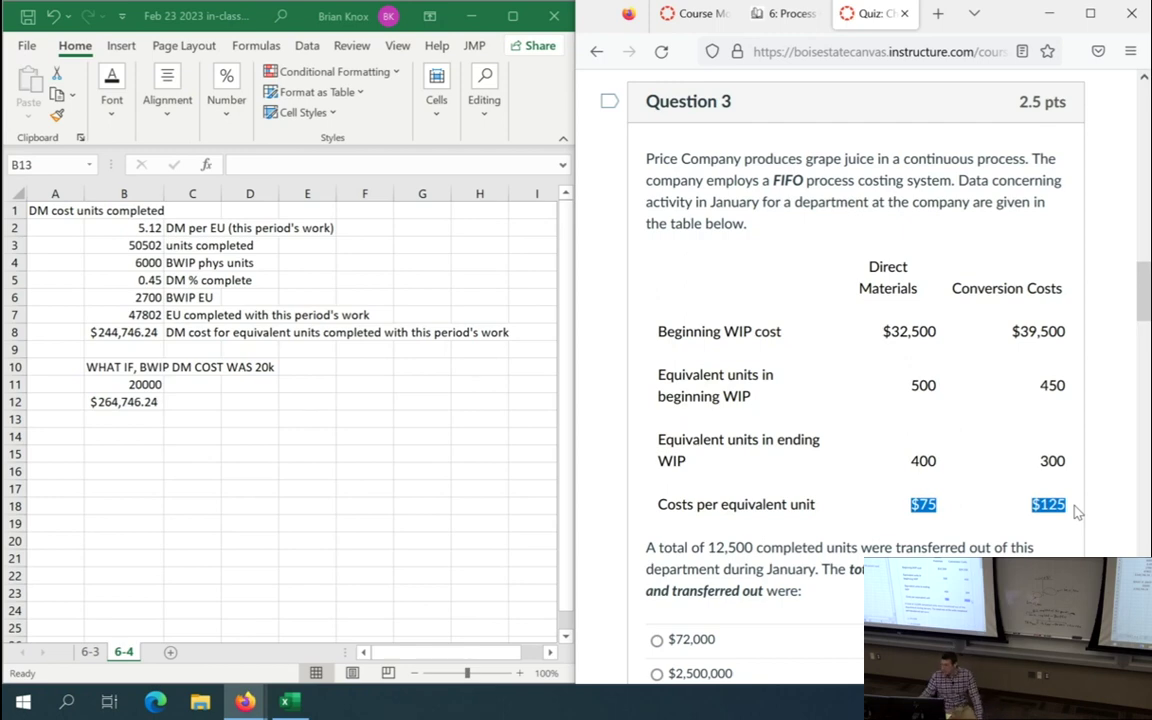
# - Review Question 3's required total cost and answer choices, highlighting the 12,500 completed units and the equivalent units in beginning WIP
pyautogui.scroll(-3, 745, 525)
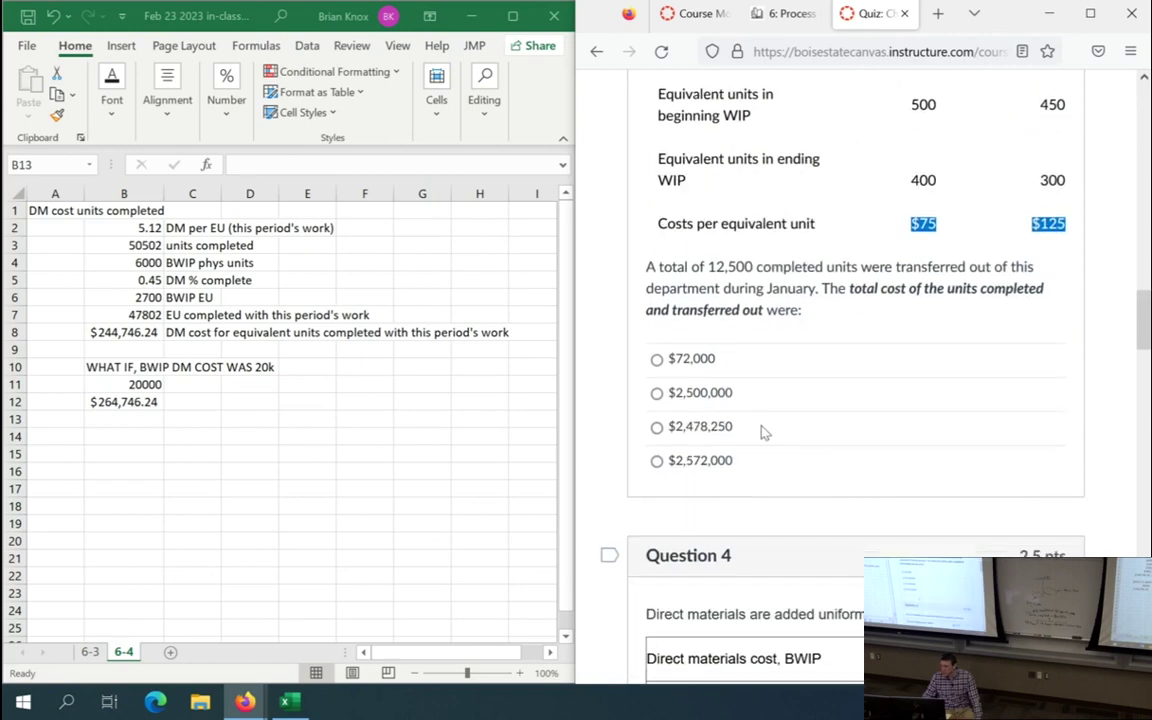
pyautogui.moveTo(829, 288); pyautogui.dragTo(836, 306)
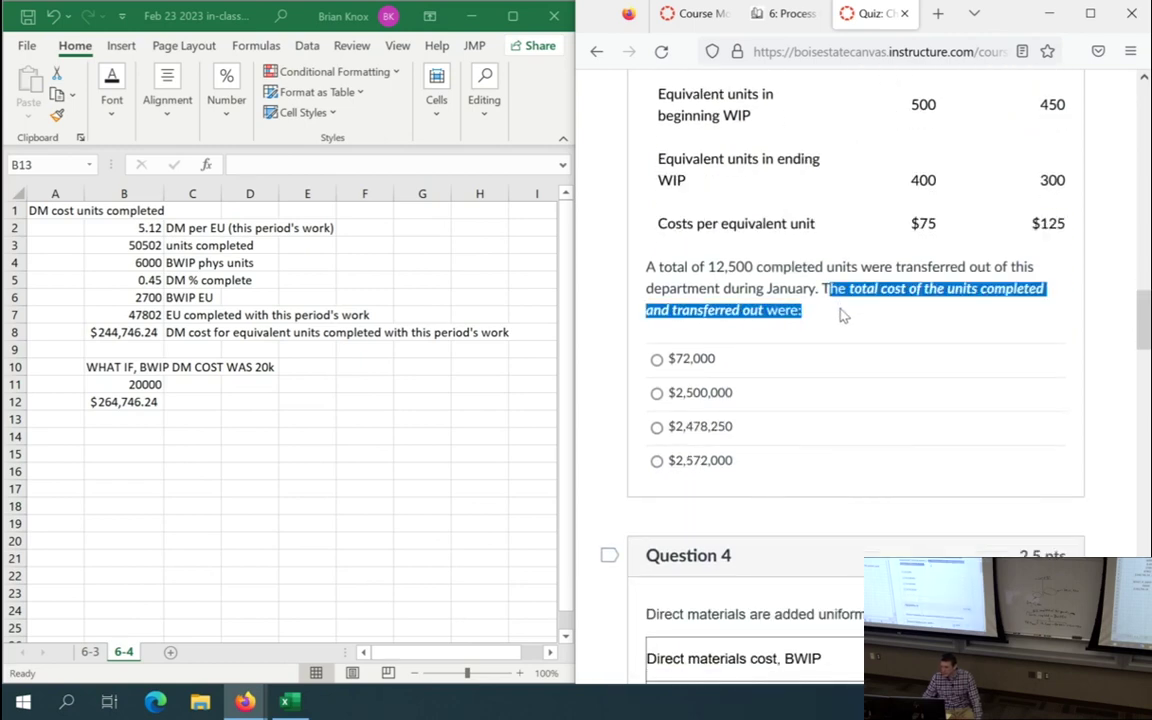
pyautogui.click(678, 289)
pyautogui.scroll(2, 674, 289)
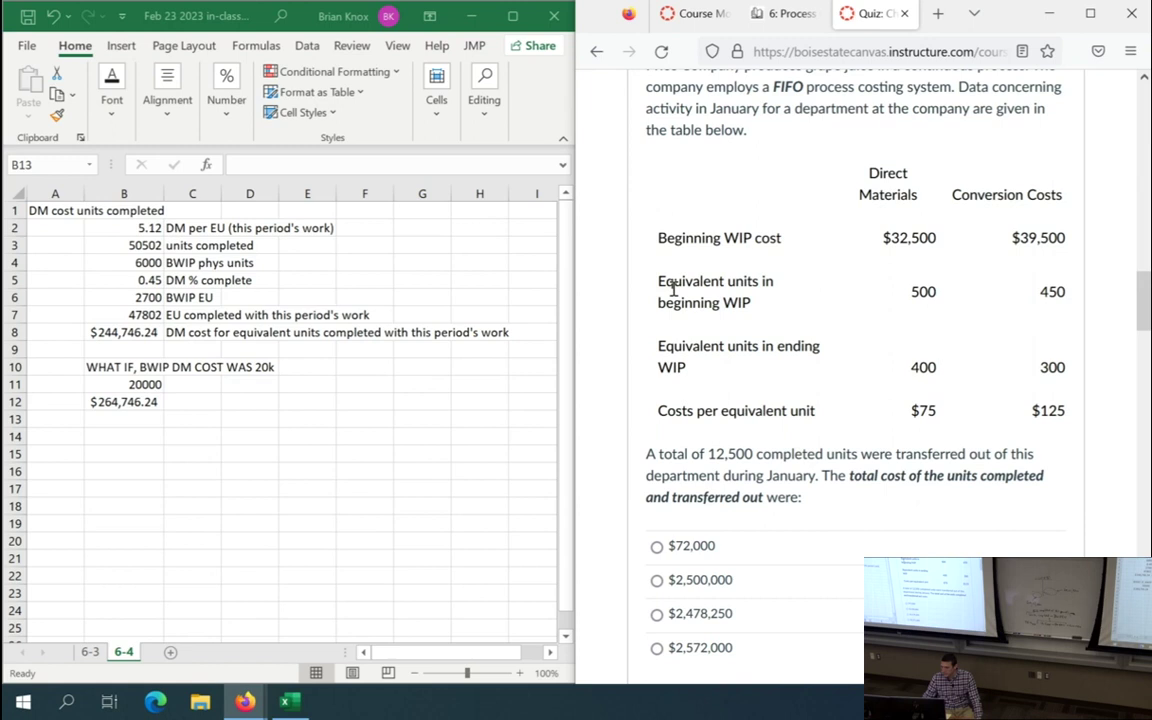
pyautogui.scroll(-1, 674, 289)
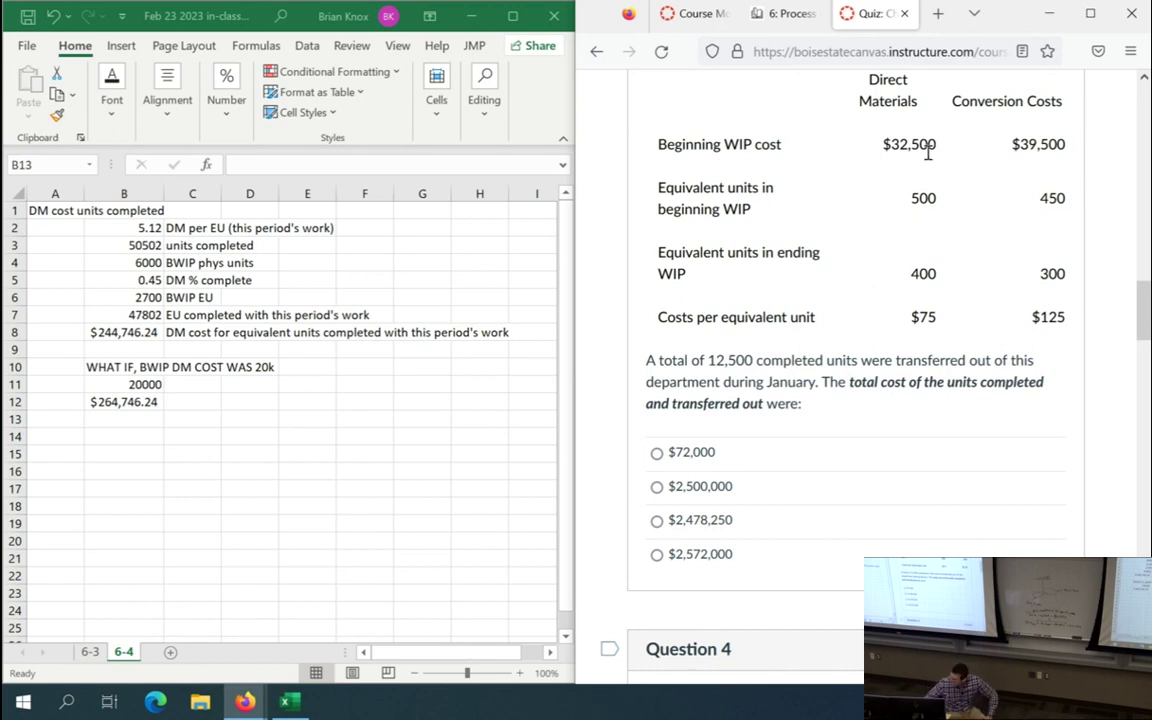
pyautogui.scroll(2, 928, 224)
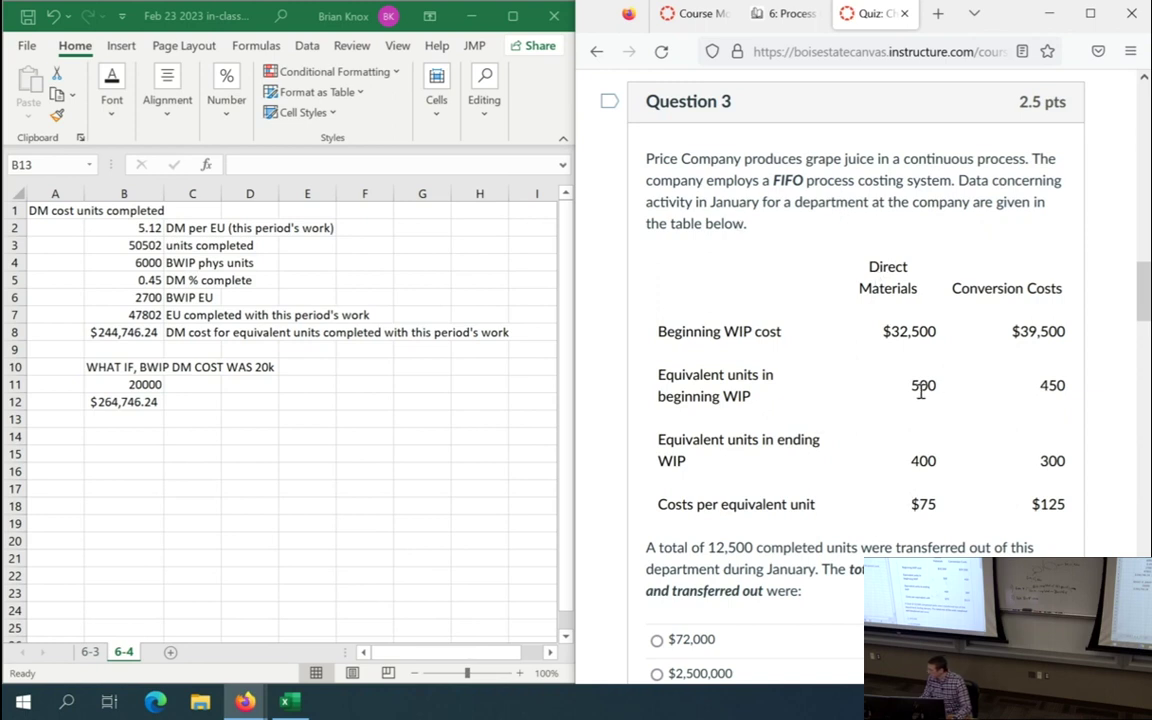
pyautogui.moveTo(918, 460); pyautogui.dragTo(938, 462)
pyautogui.moveTo(707, 548); pyautogui.dragTo(760, 546)
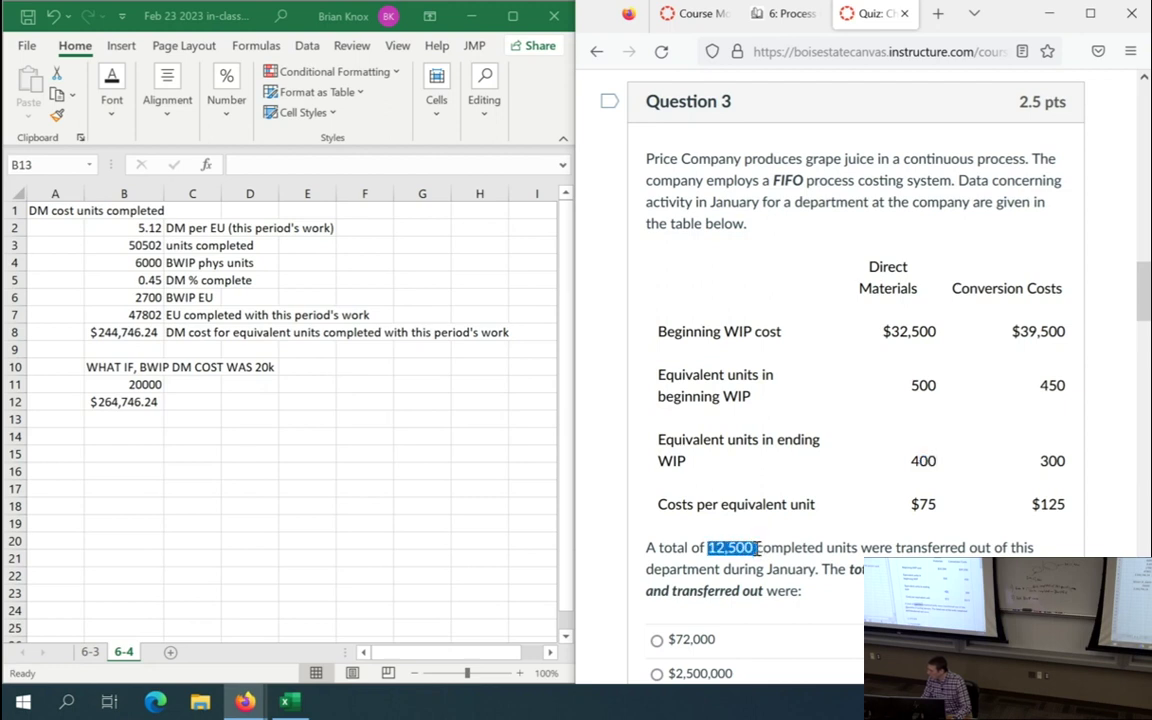
pyautogui.click(738, 395)
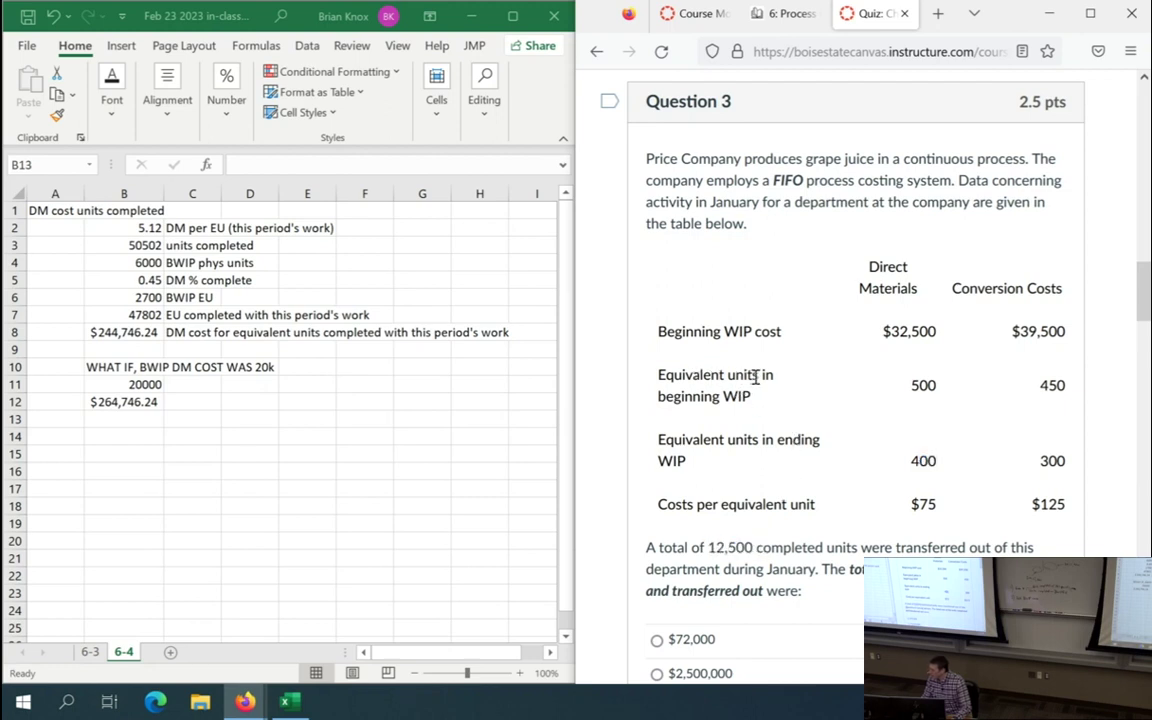
pyautogui.moveTo(913, 386); pyautogui.dragTo(1075, 393)
pyautogui.click(968, 409)
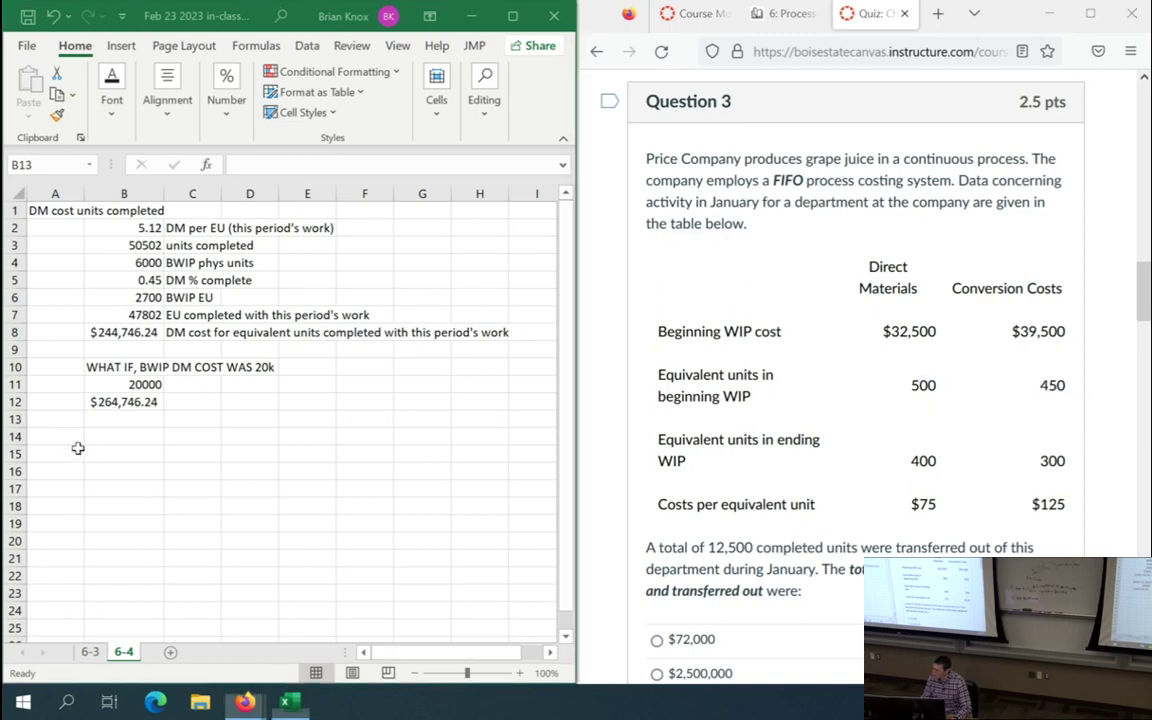
# - In the Excel sheet, enter the heading "Step 3 total cost problem" in cell A14
pyautogui.click(72, 437)
pyautogui.write('Step')
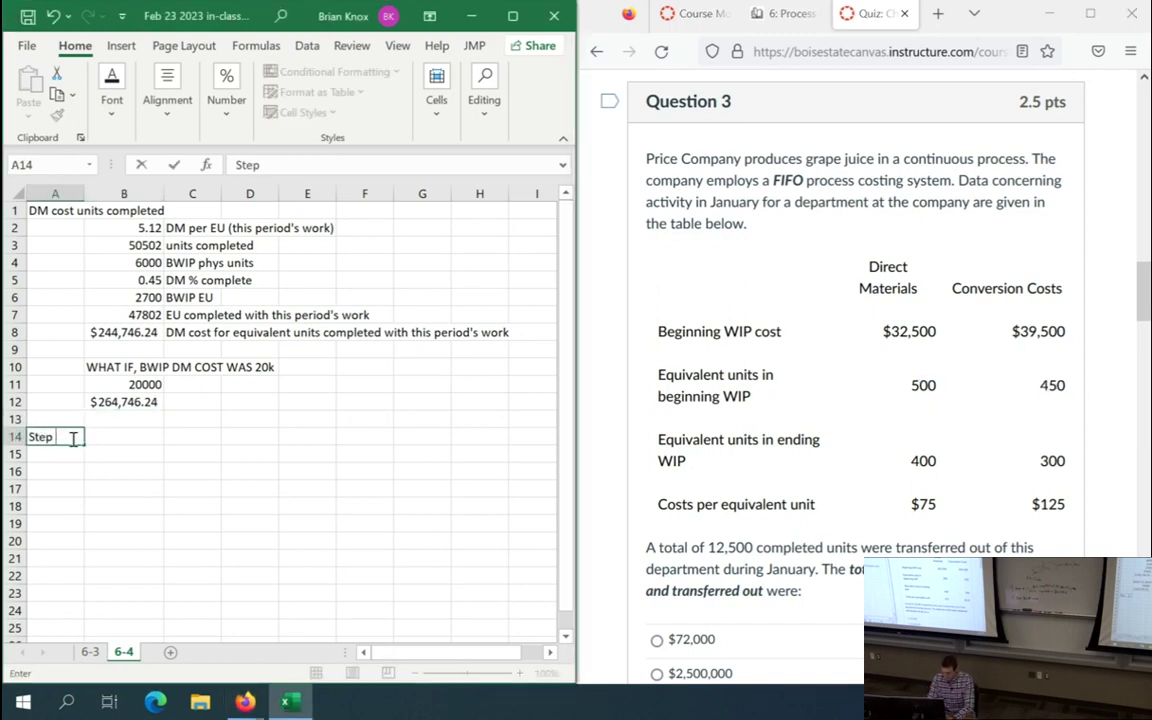
pyautogui.write(' 3 totl cost problem')
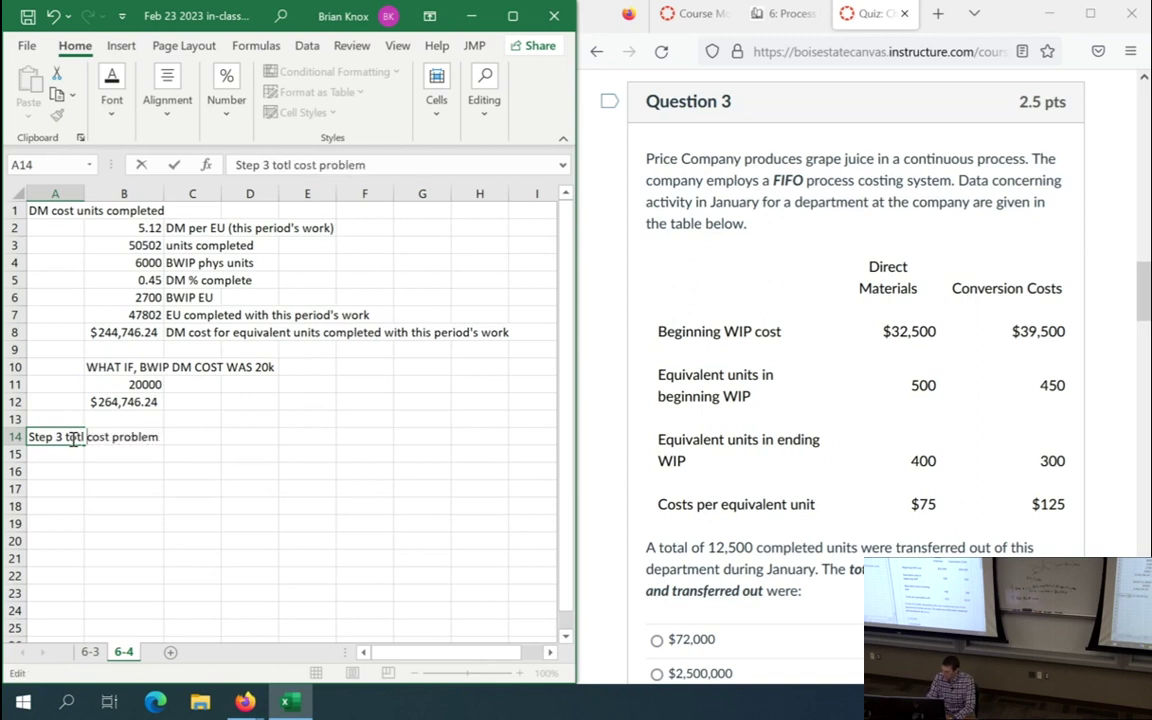
pyautogui.click(76, 437)
pyautogui.write('a')
pyautogui.press('Return')
pyautogui.press('Right')
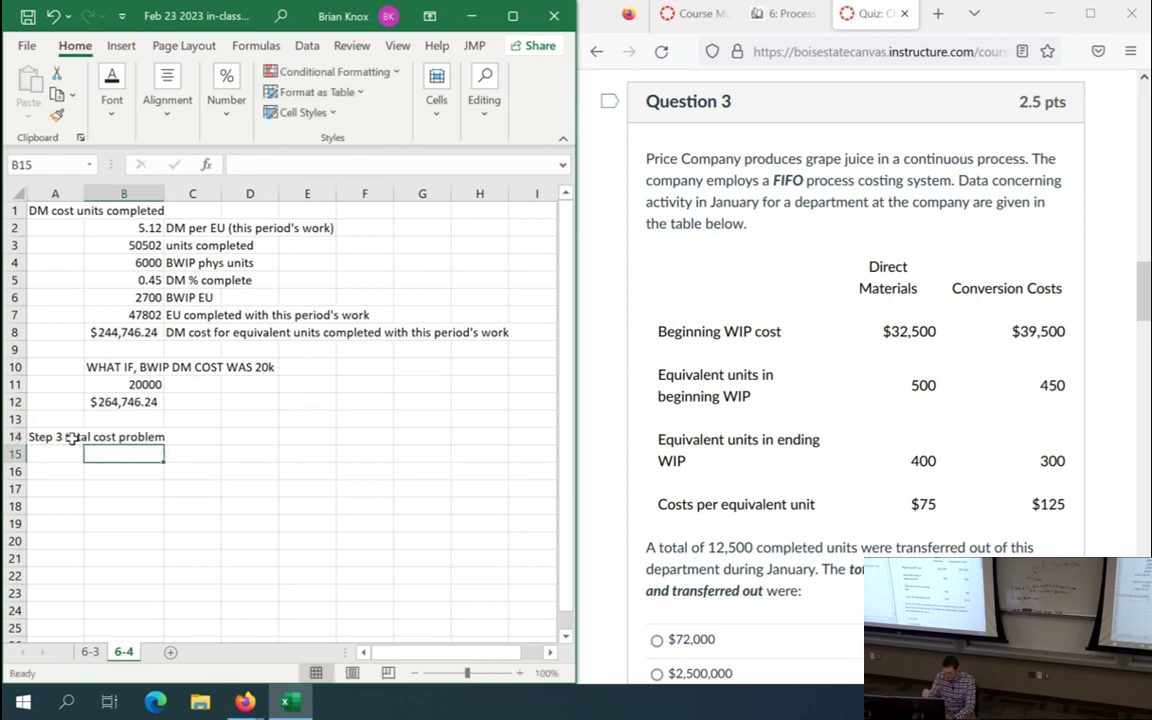
# - Add DM and CC column headings in B15:C15, with 75 and 125 beneath them in row 16 labelled "rates"
pyautogui.write('DM')
pyautogui.press('Tab')
pyautogui.write('CC')
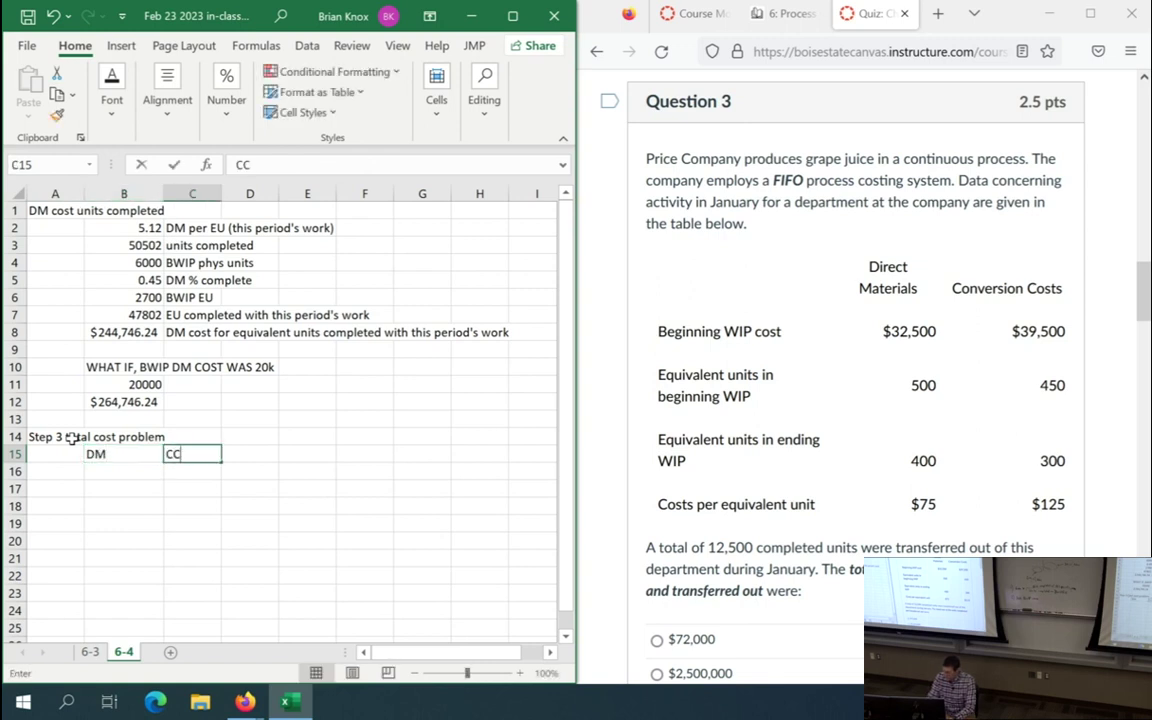
pyautogui.press('Return')
pyautogui.write('75')
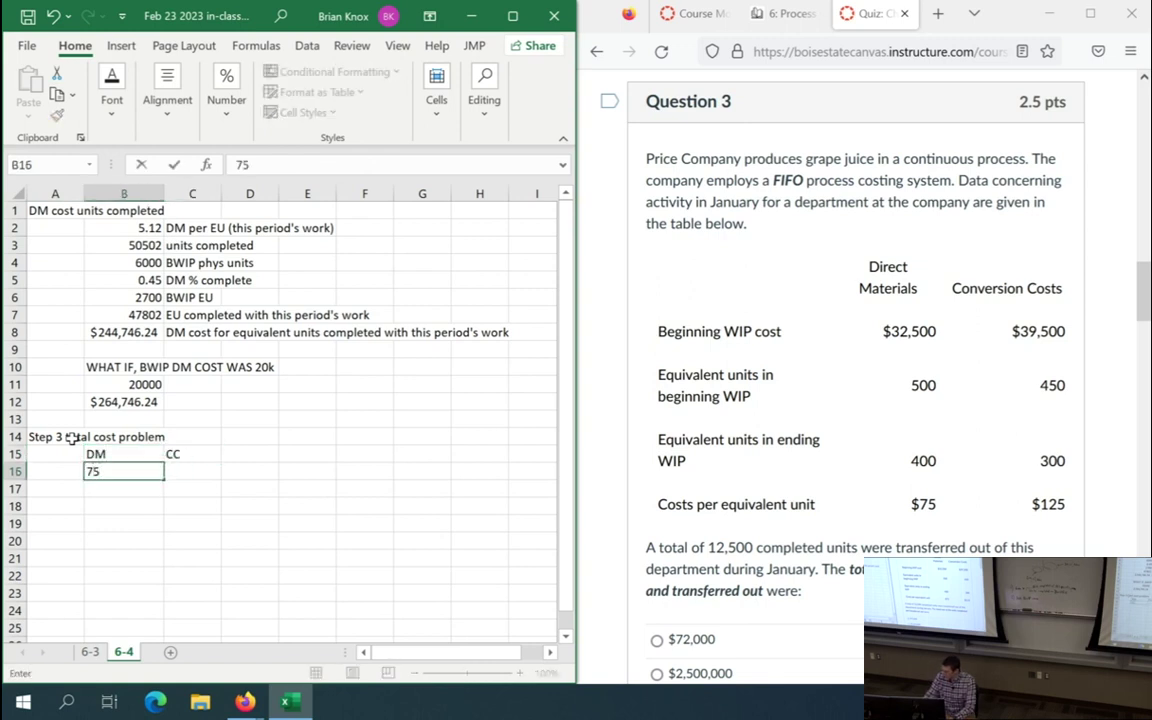
pyautogui.press('Tab')
pyautogui.write('125')
pyautogui.press('Tab')
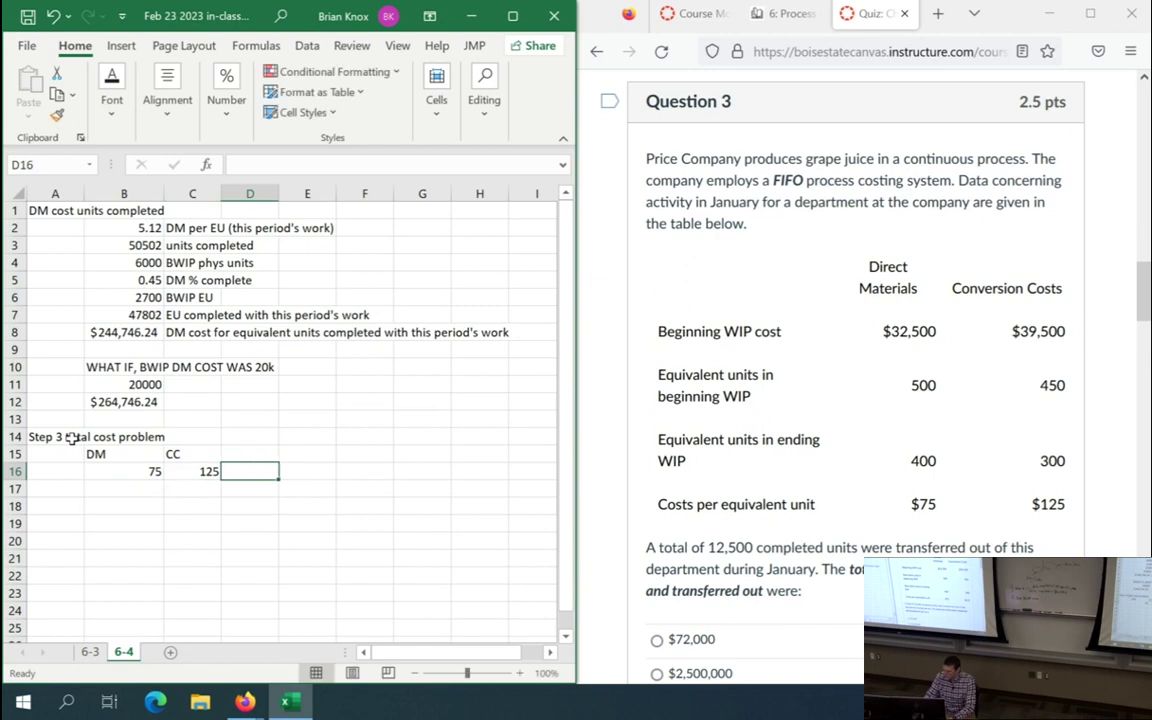
pyautogui.write('rates')
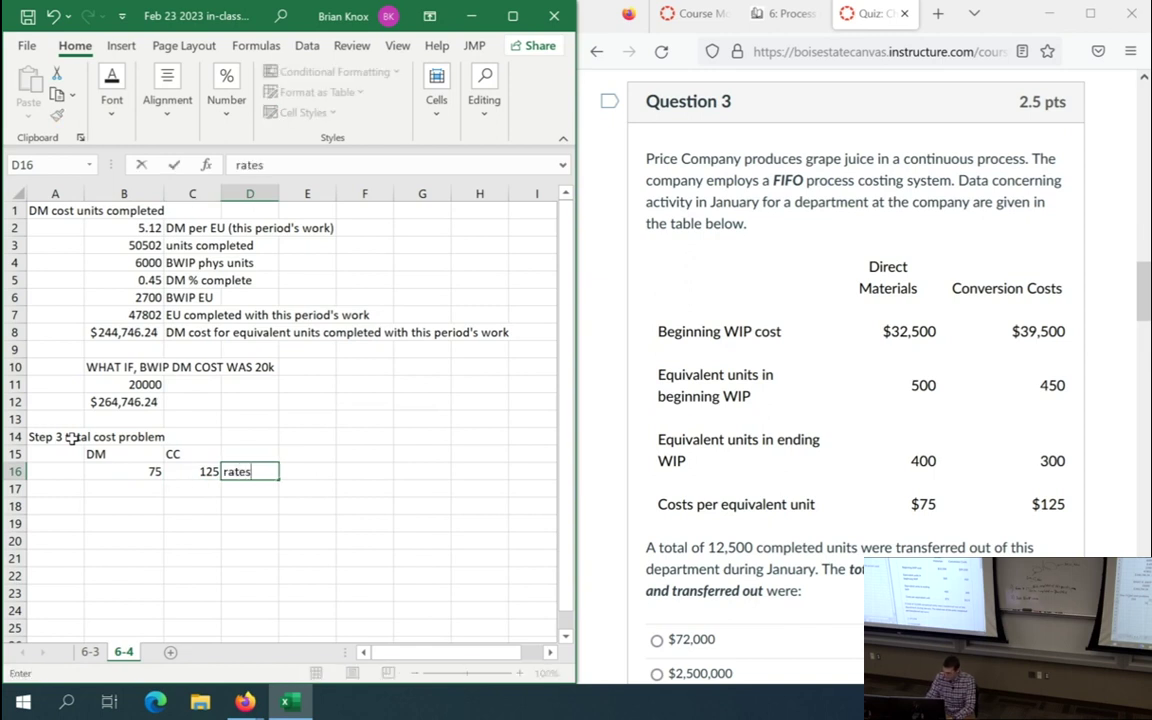
pyautogui.press('Return')
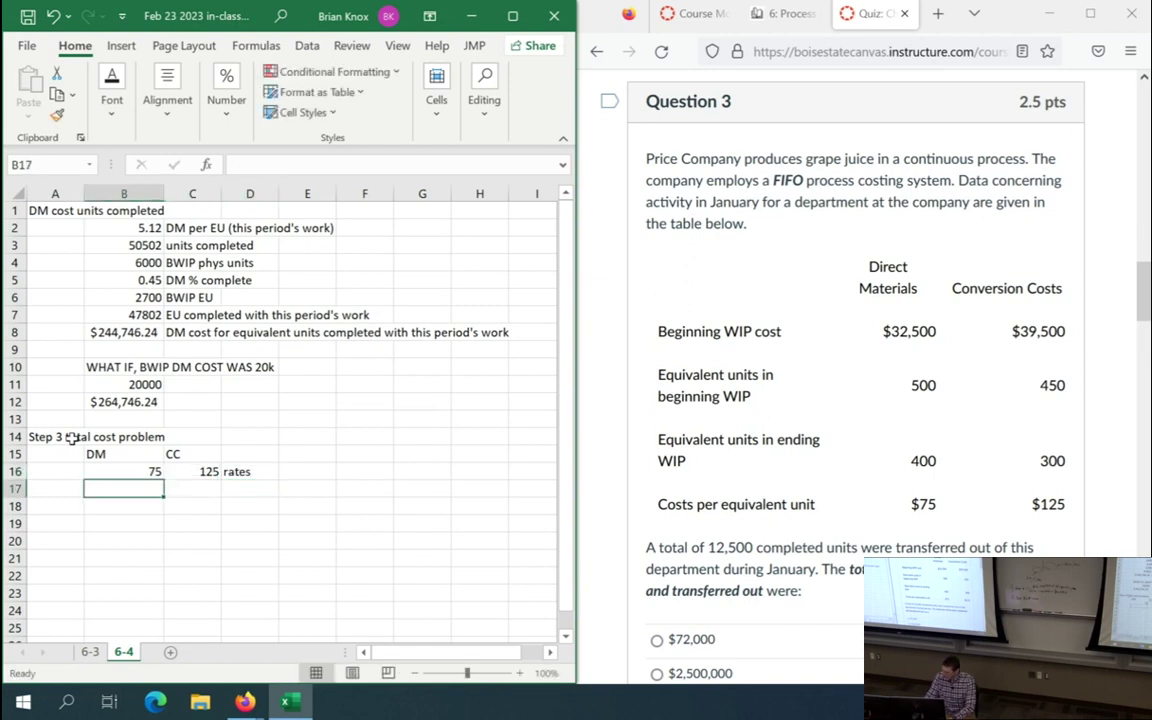
# - Enter the beginning WIP equivalent units 500 and 450 in B17:C17 and label them "BWIP EU" in D17
pyautogui.write('500')
pyautogui.press('Tab')
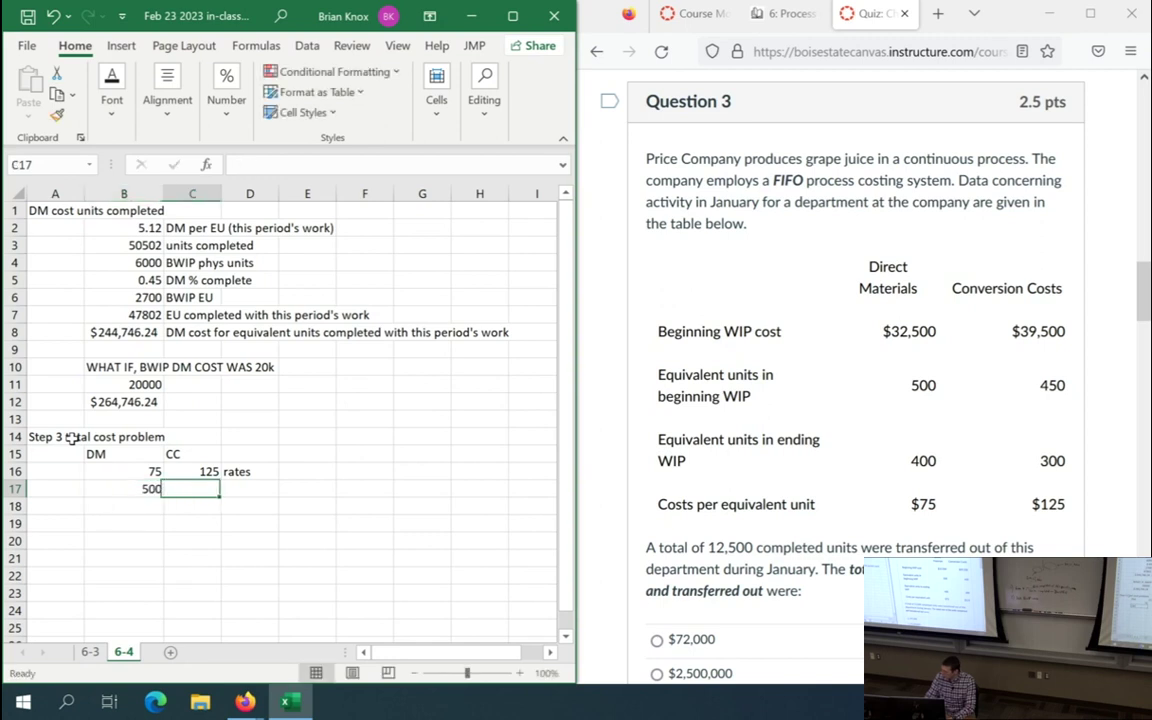
pyautogui.write('450')
pyautogui.press('Return')
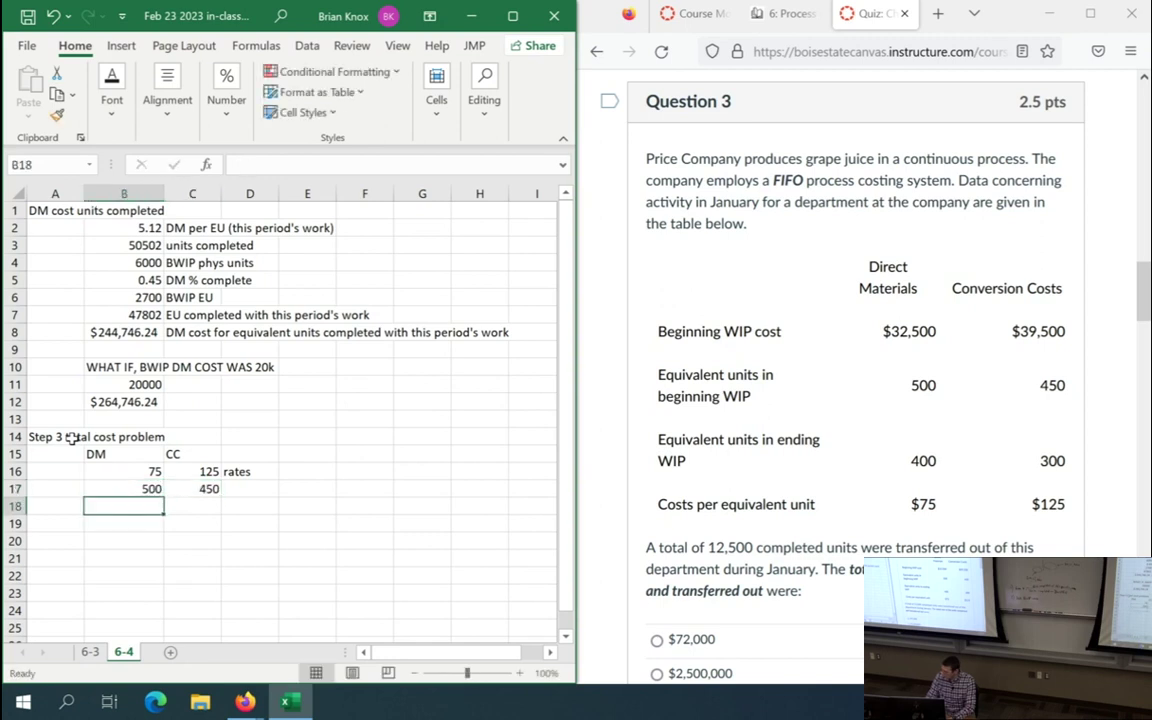
pyautogui.press('Up')
pyautogui.press('Right')
pyautogui.press('Right')
pyautogui.write('BWIP')
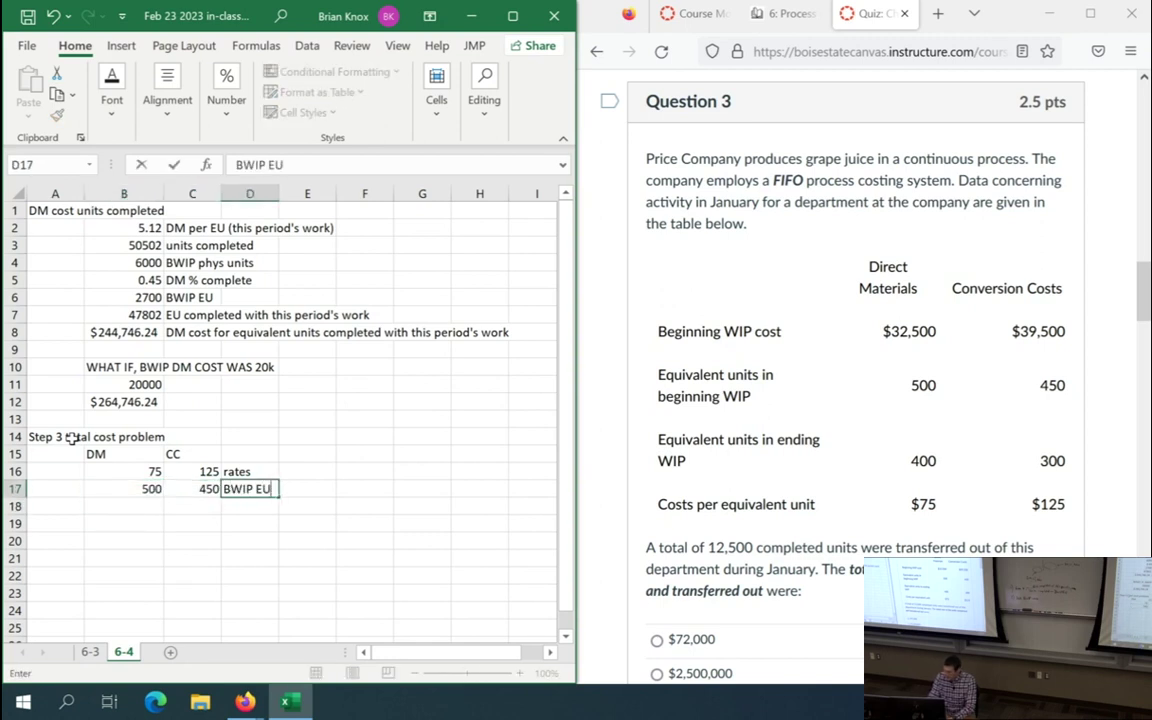
pyautogui.press('Return')
# - Enter 12500 under both DM and CC in row 18 and label the row "Units completed"
pyautogui.press('Up')
pyautogui.press('Left')
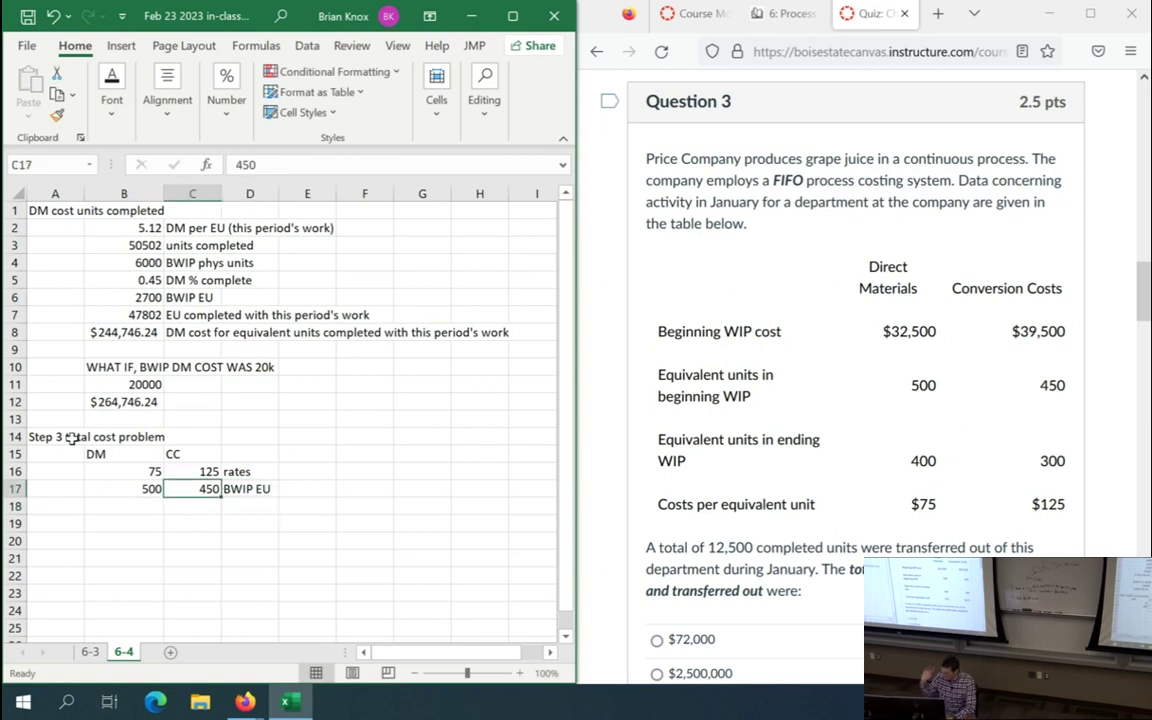
pyautogui.press('Down')
pyautogui.press('Left')
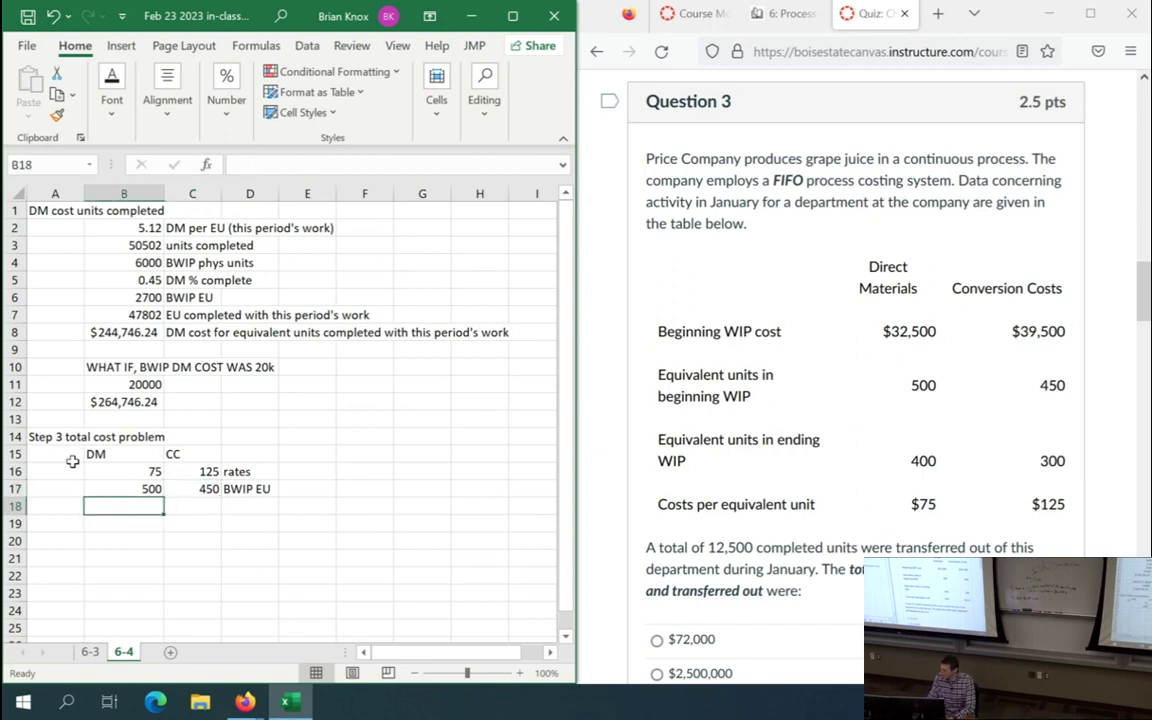
pyautogui.write('12500')
pyautogui.press('Tab')
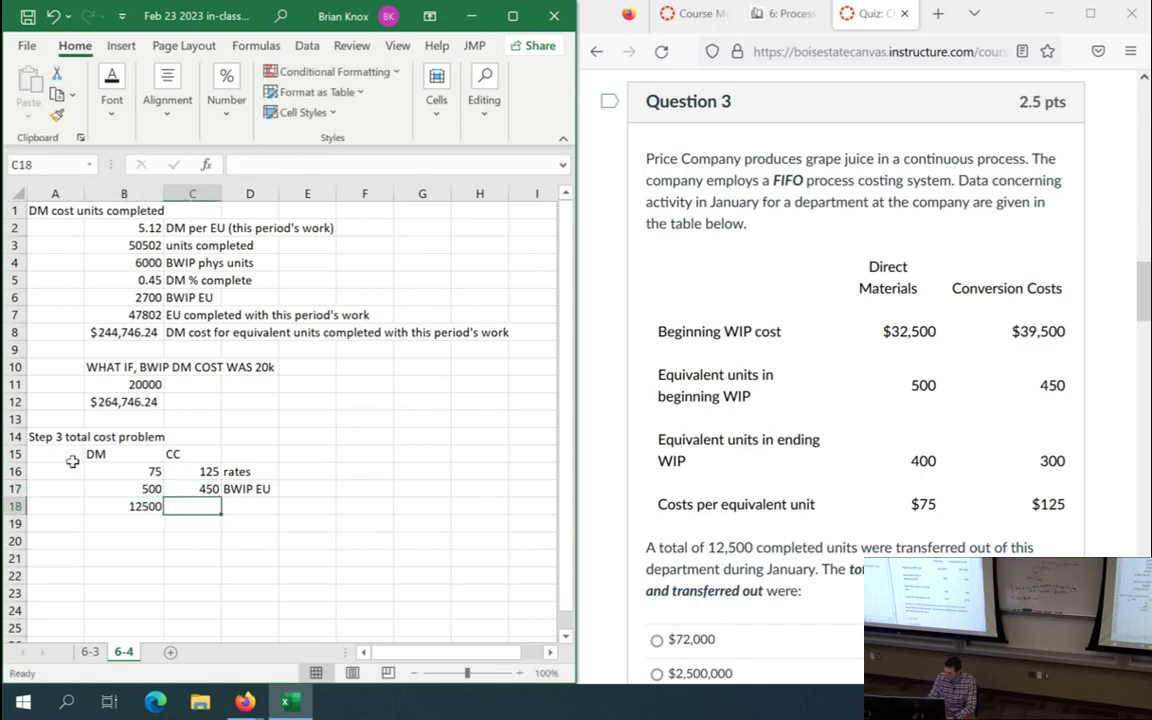
pyautogui.write('12500')
pyautogui.press('Tab')
pyautogui.write('U')
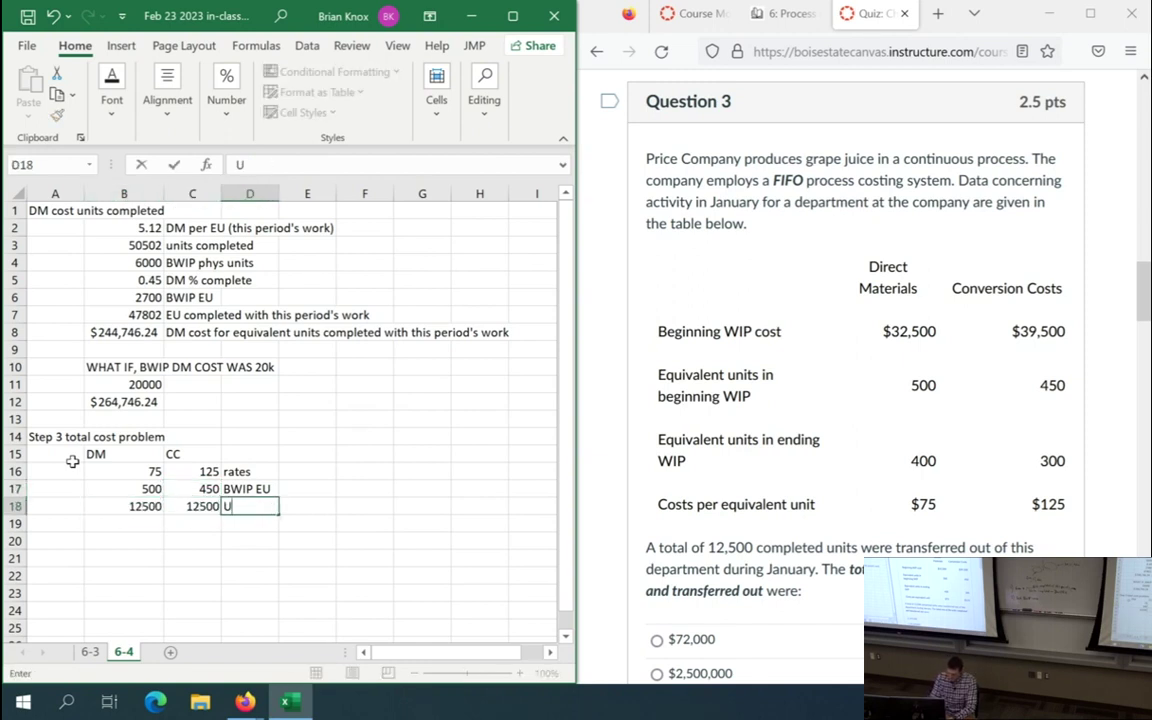
pyautogui.write('nits completed')
pyautogui.press('Return')
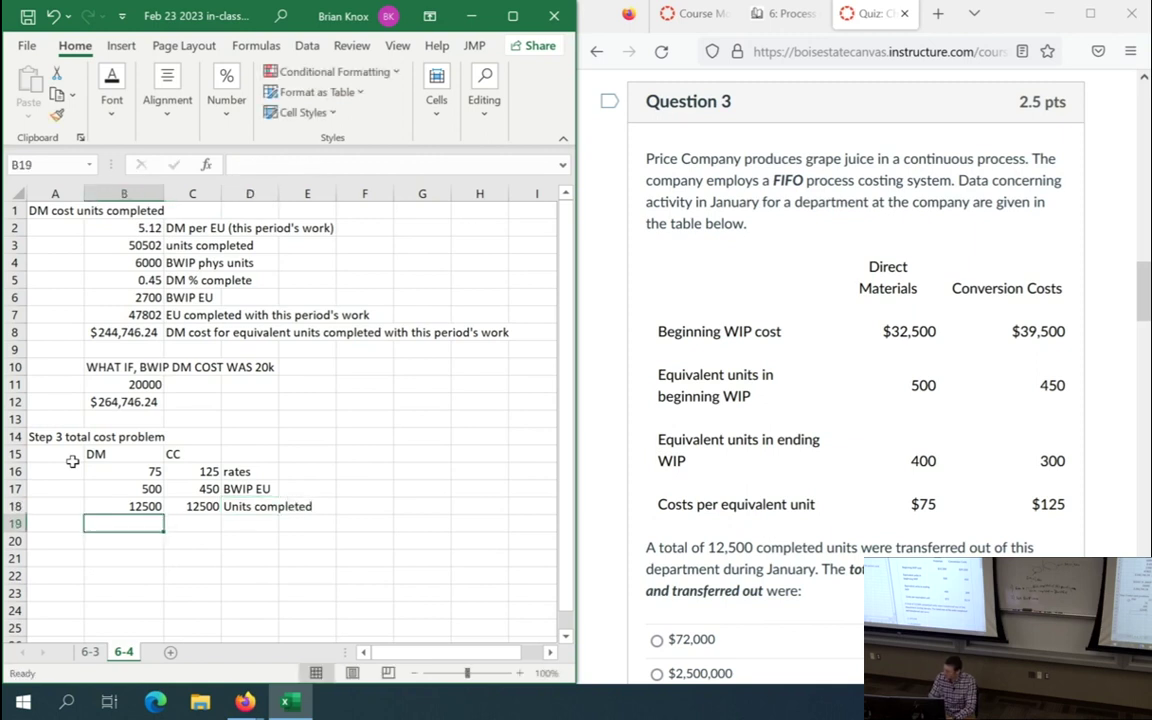
pyautogui.write('=')
pyautogui.press('Up')
pyautogui.press('Up')
pyautogui.write('*')
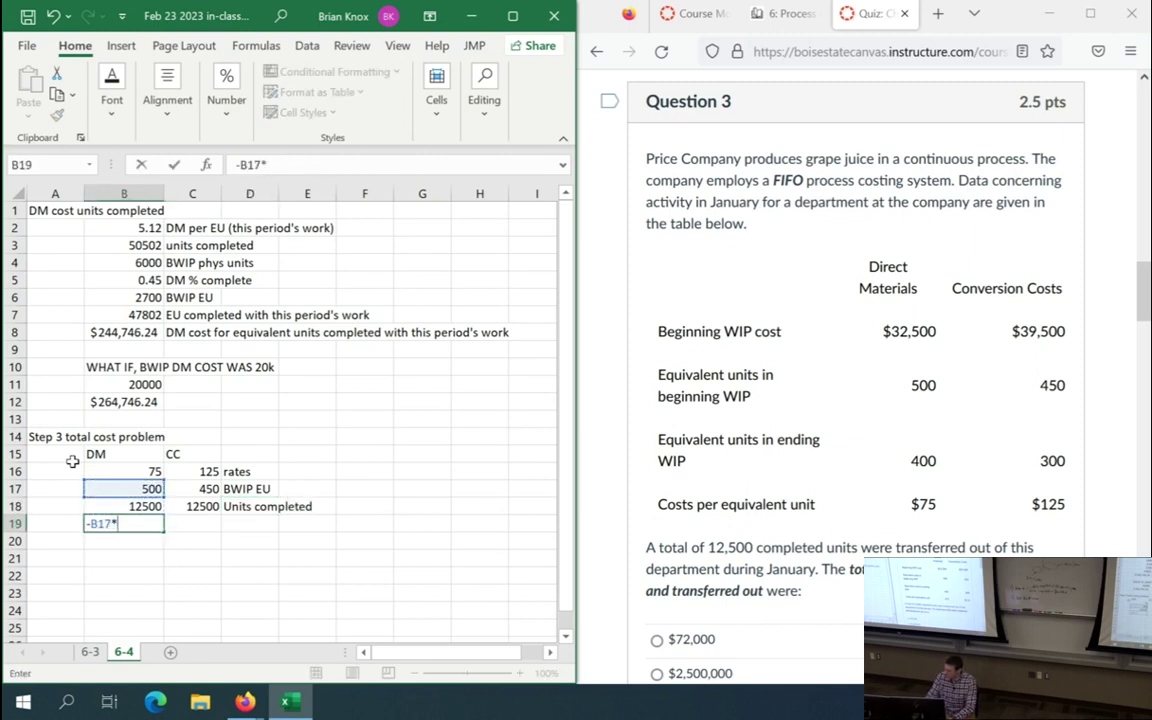
pyautogui.press('Up')
pyautogui.press('BackSpace')
pyautogui.press('BackSpace')
pyautogui.press('BackSpace')
pyautogui.press('BackSpace')
pyautogui.press('BackSpace')
pyautogui.press('BackSpace')
pyautogui.press('BackSpace')
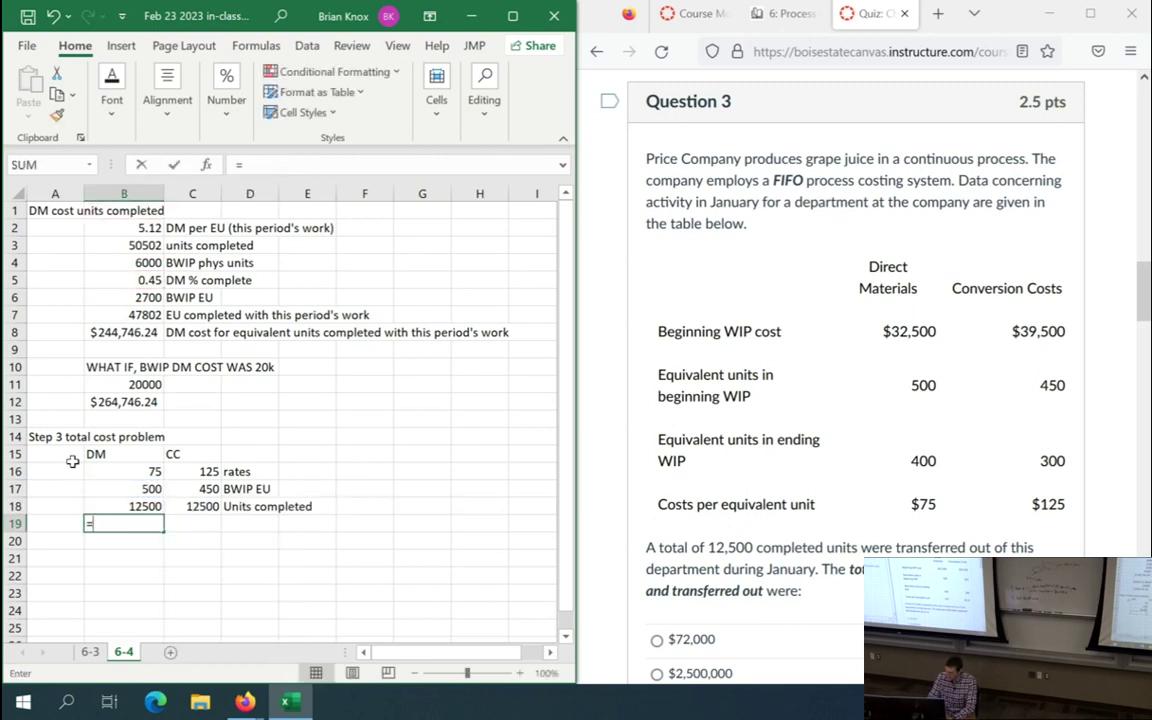
# - Subtract beginning WIP equivalent units from units completed in B19 with =B18-B17 and copy the formula to C19
pyautogui.press('Up')
pyautogui.write('-')
pyautogui.press('Up')
pyautogui.press('Up')
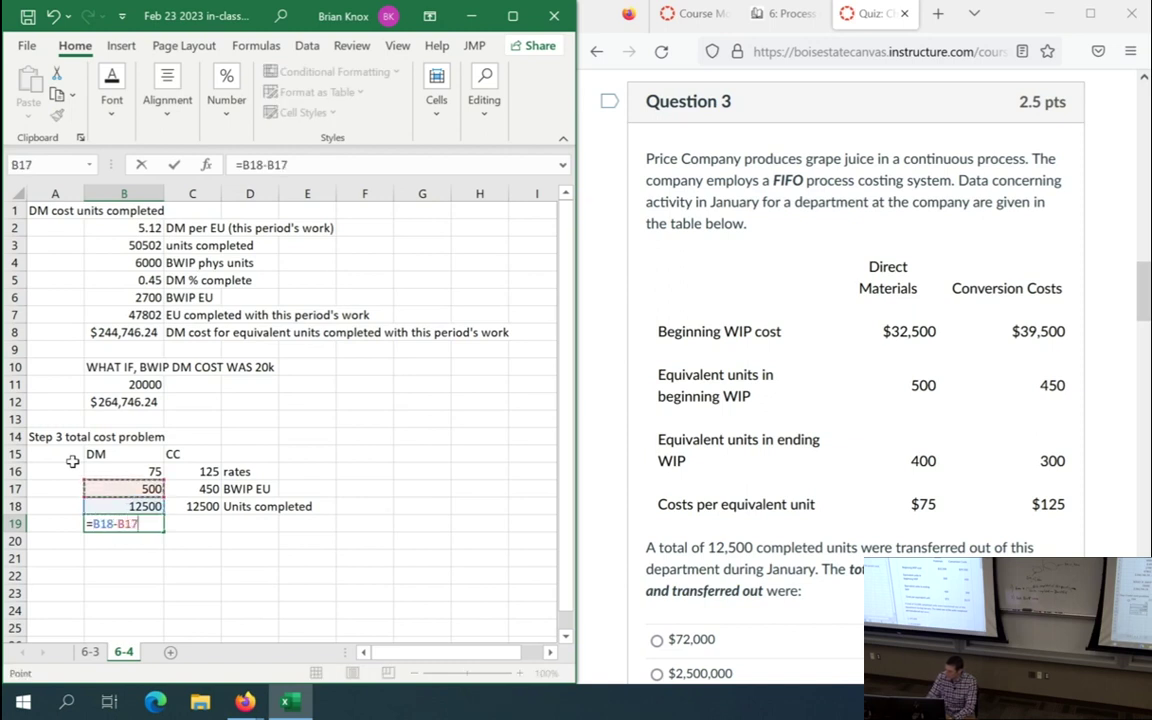
pyautogui.press('Return')
pyautogui.press('Up')
pyautogui.hotkey('ctrl', 'c')
pyautogui.press('Right')
pyautogui.hotkey('ctrl', 'v')
pyautogui.press('Left')
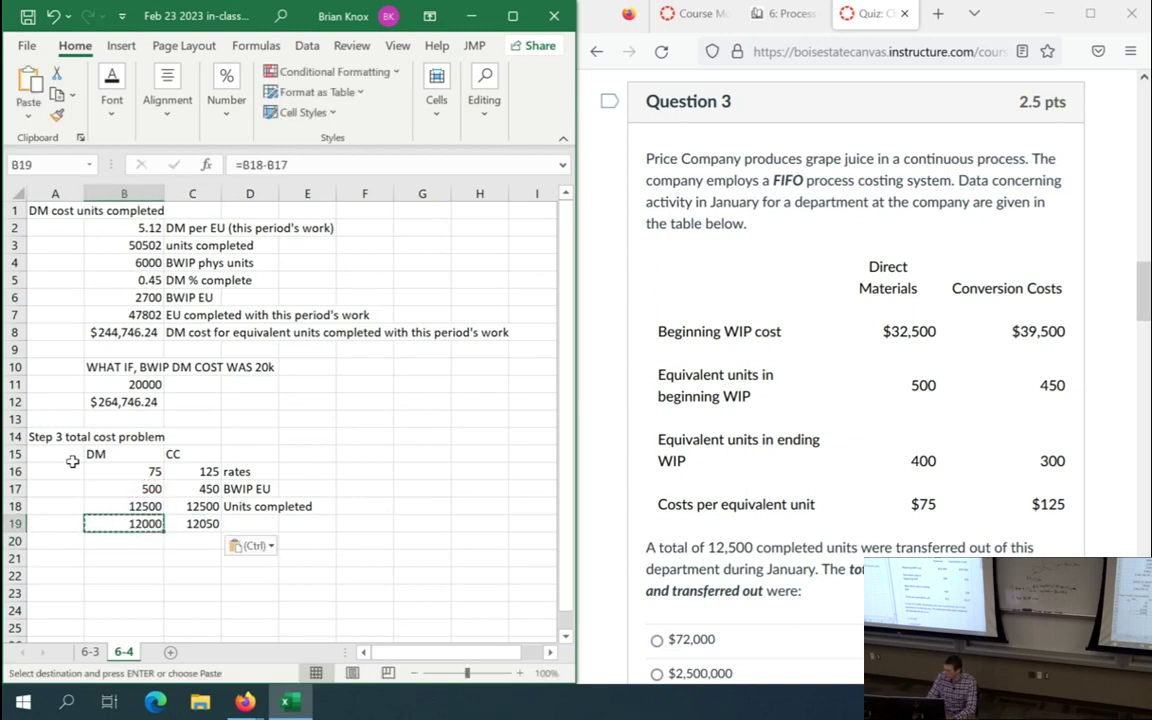
pyautogui.press('Escape')
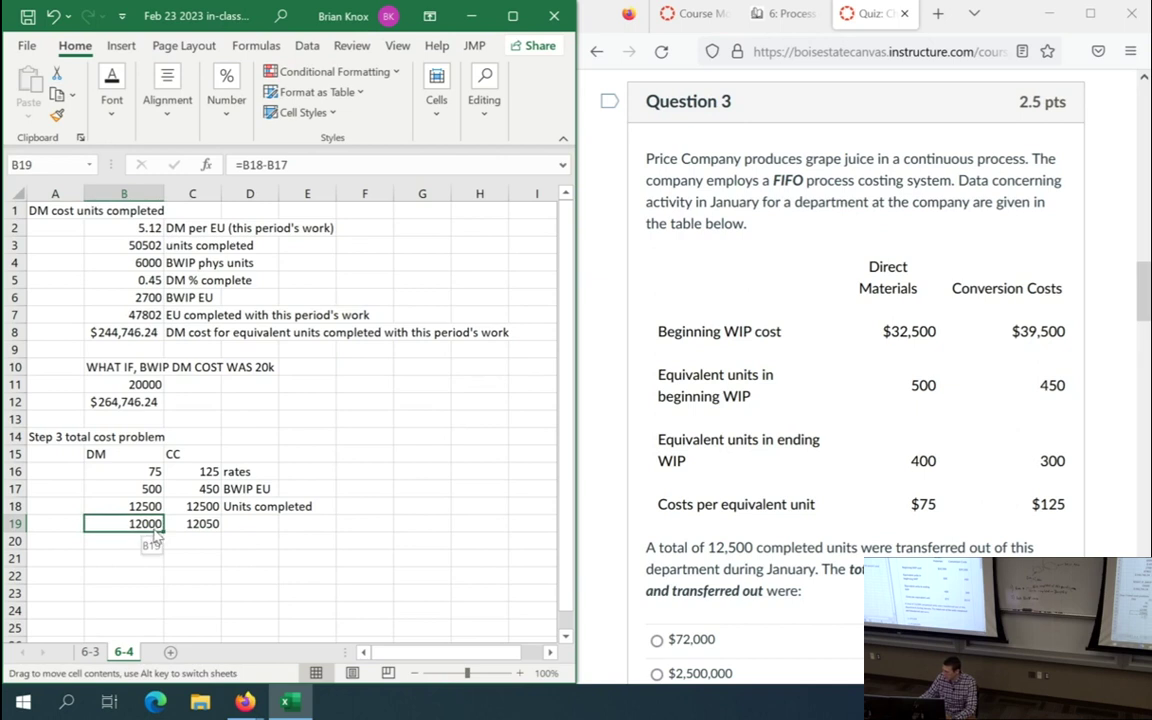
# - Label row 19 in D19 as "EU completed with this period's work"
pyautogui.moveTo(159, 527); pyautogui.dragTo(205, 523)
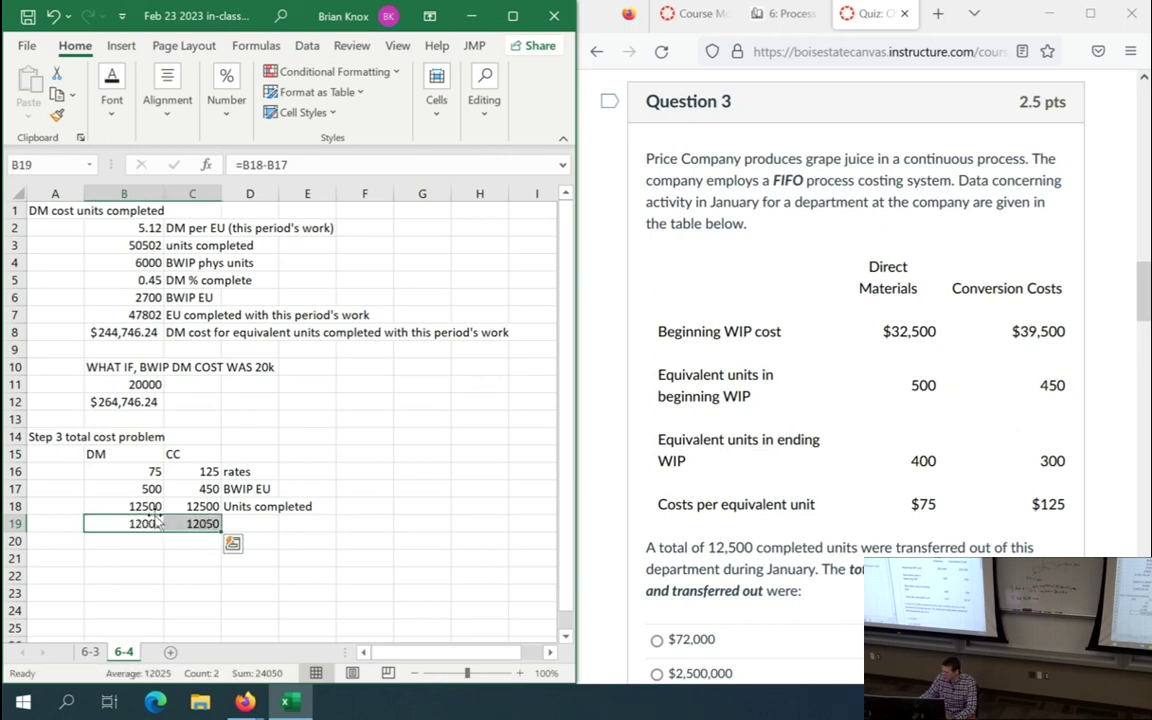
pyautogui.moveTo(136, 506); pyautogui.dragTo(180, 508)
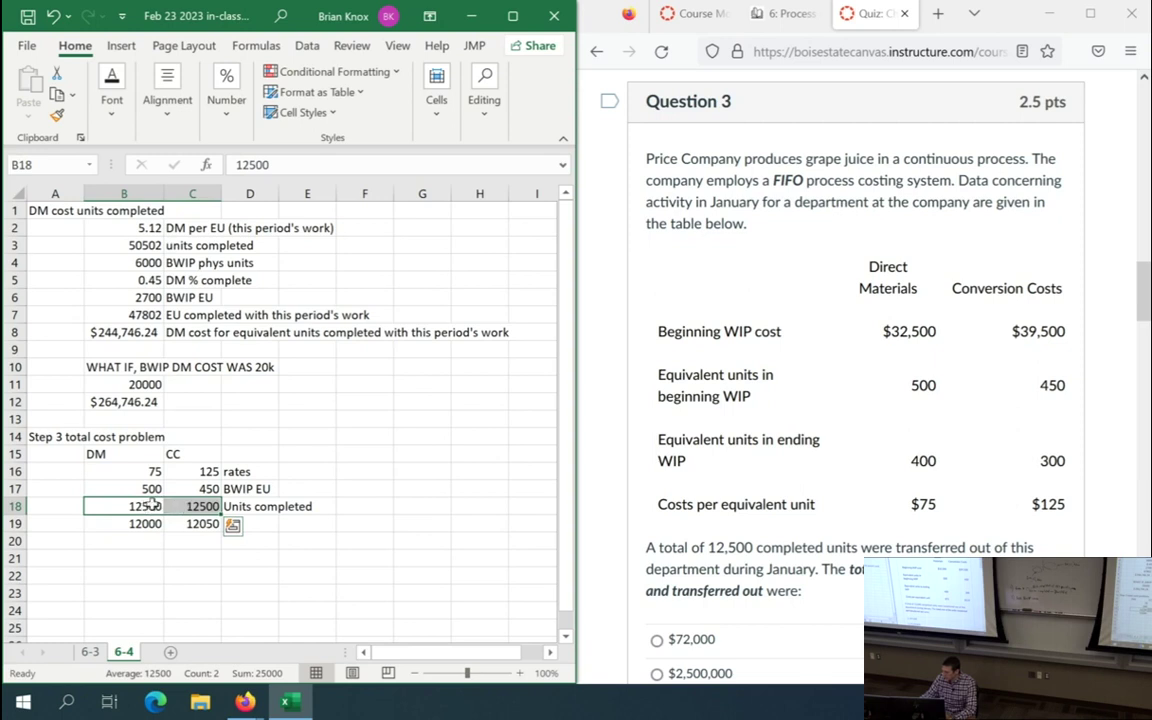
pyautogui.moveTo(141, 495); pyautogui.dragTo(200, 489)
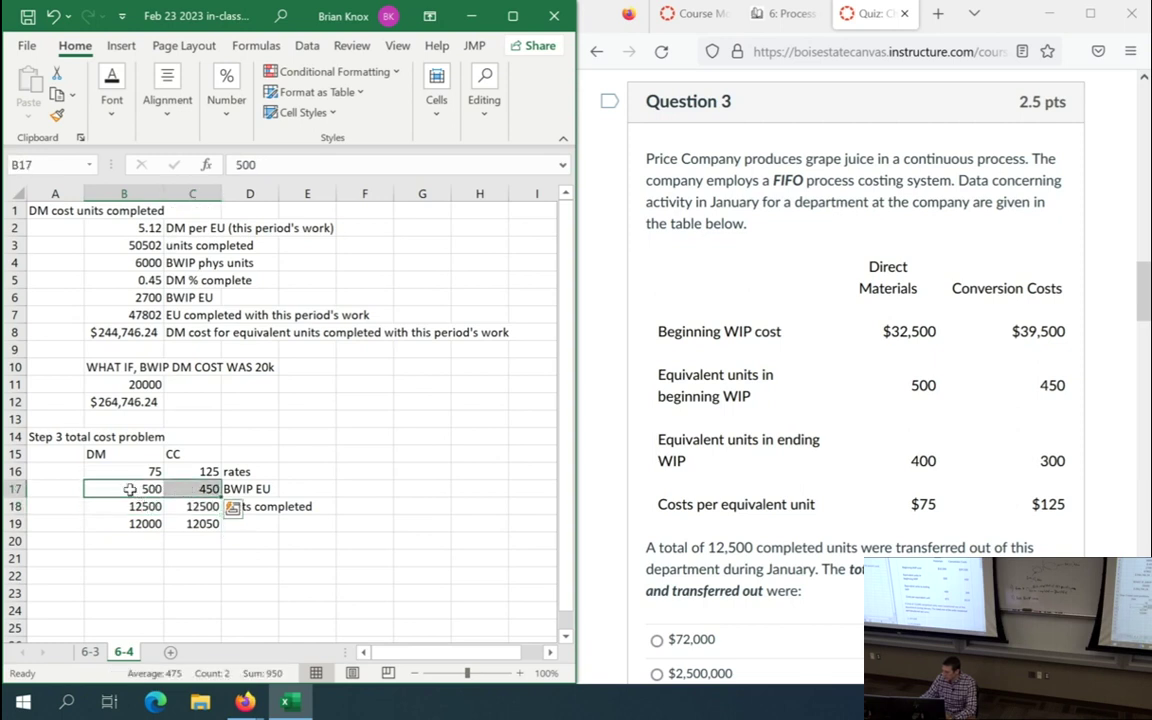
pyautogui.moveTo(148, 523); pyautogui.dragTo(212, 523)
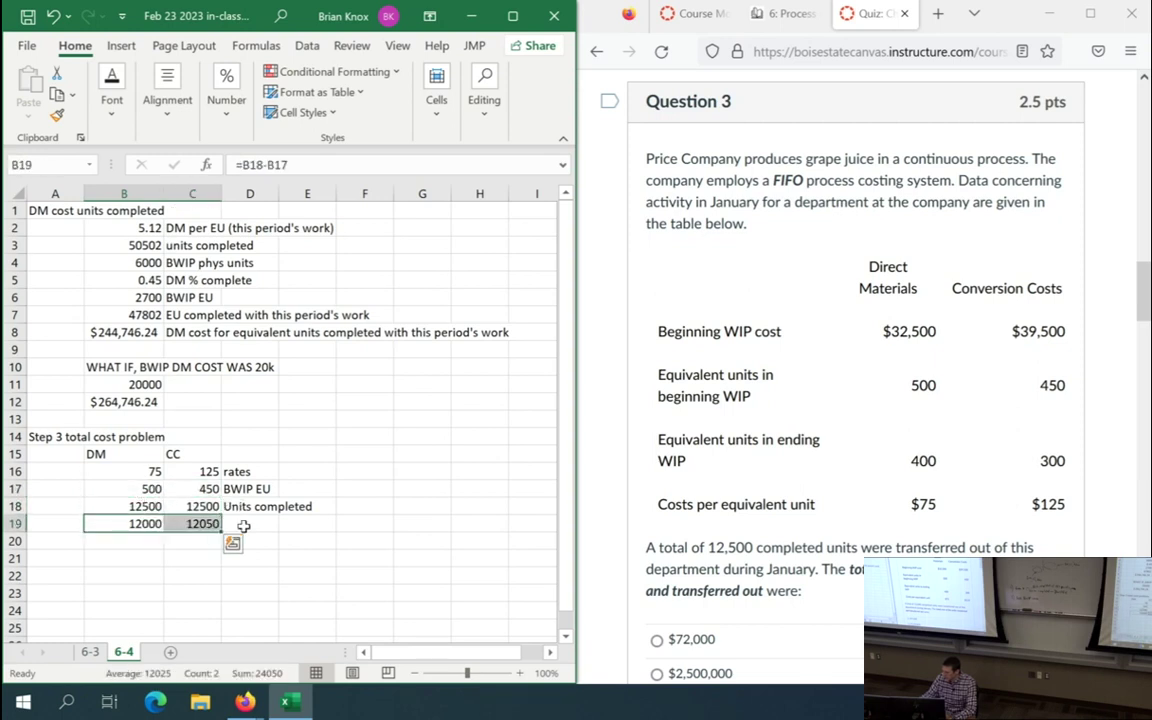
pyautogui.click(240, 524)
pyautogui.write('EU')
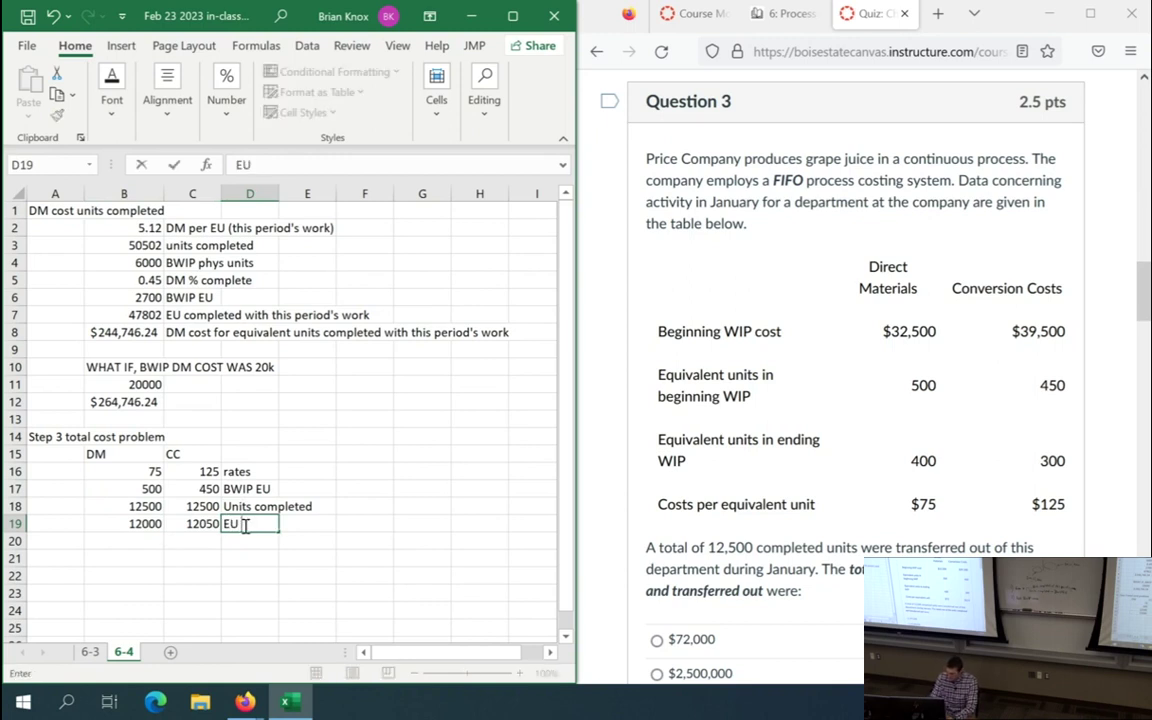
pyautogui.write(' completed ')
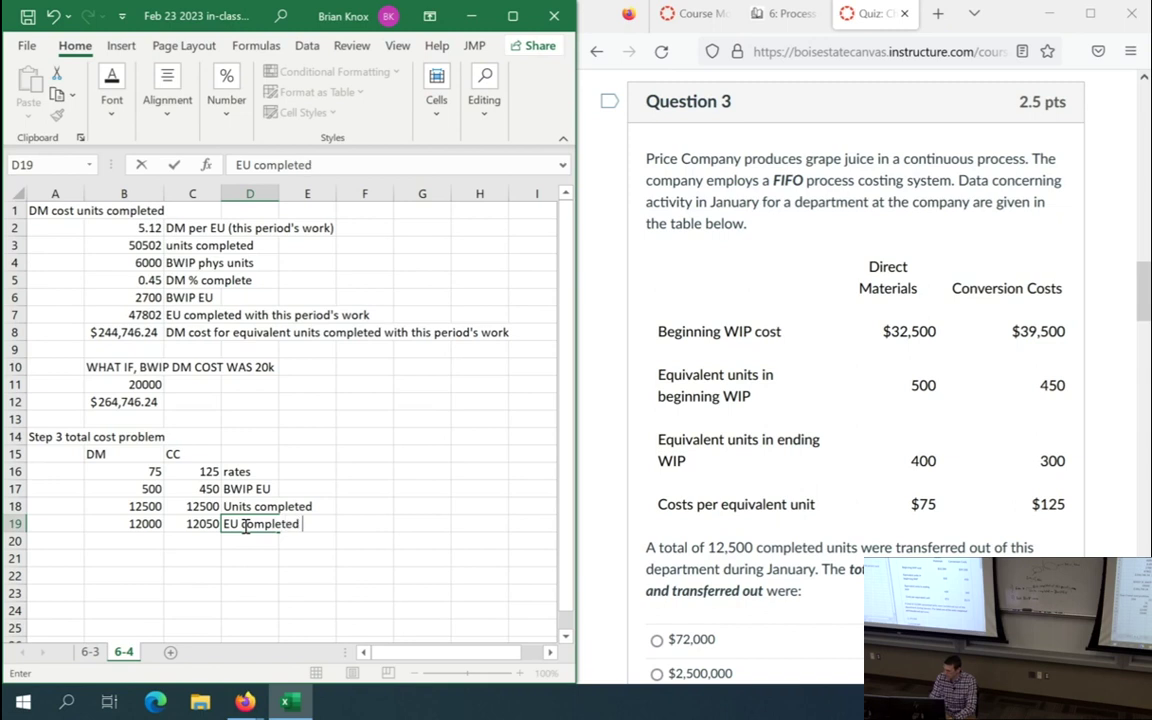
pyautogui.write("wit hthis period's work")
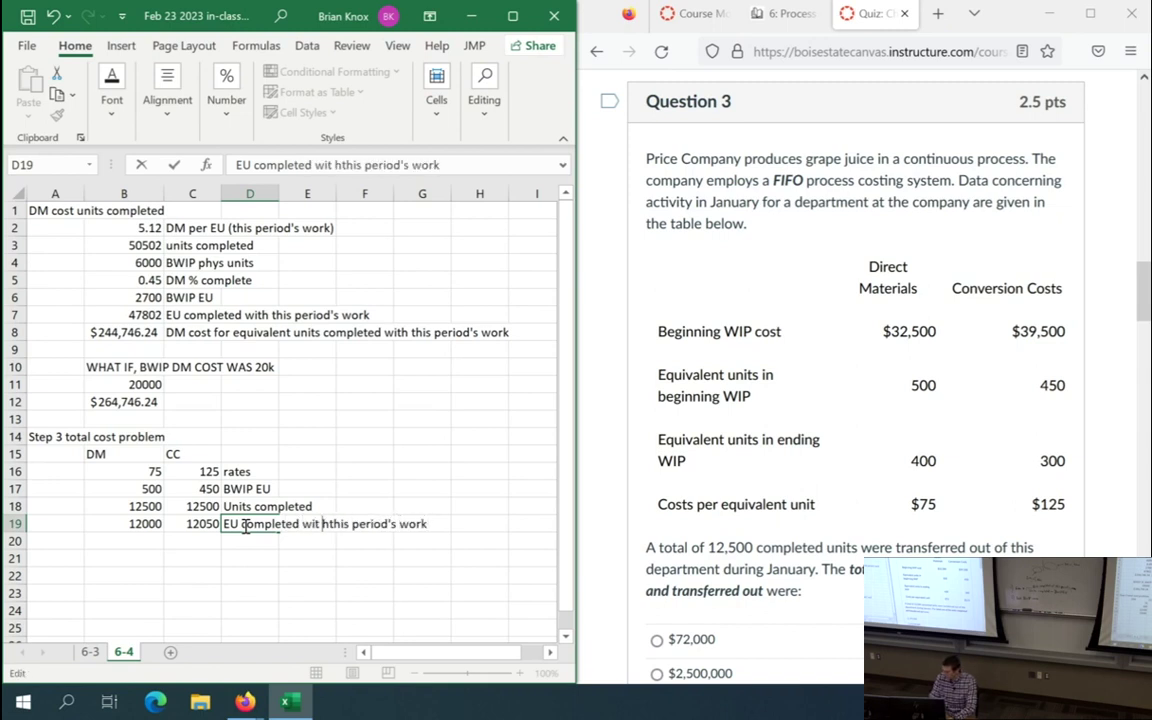
pyautogui.press('BackSpace')
pyautogui.press('Right')
pyautogui.press('Return')
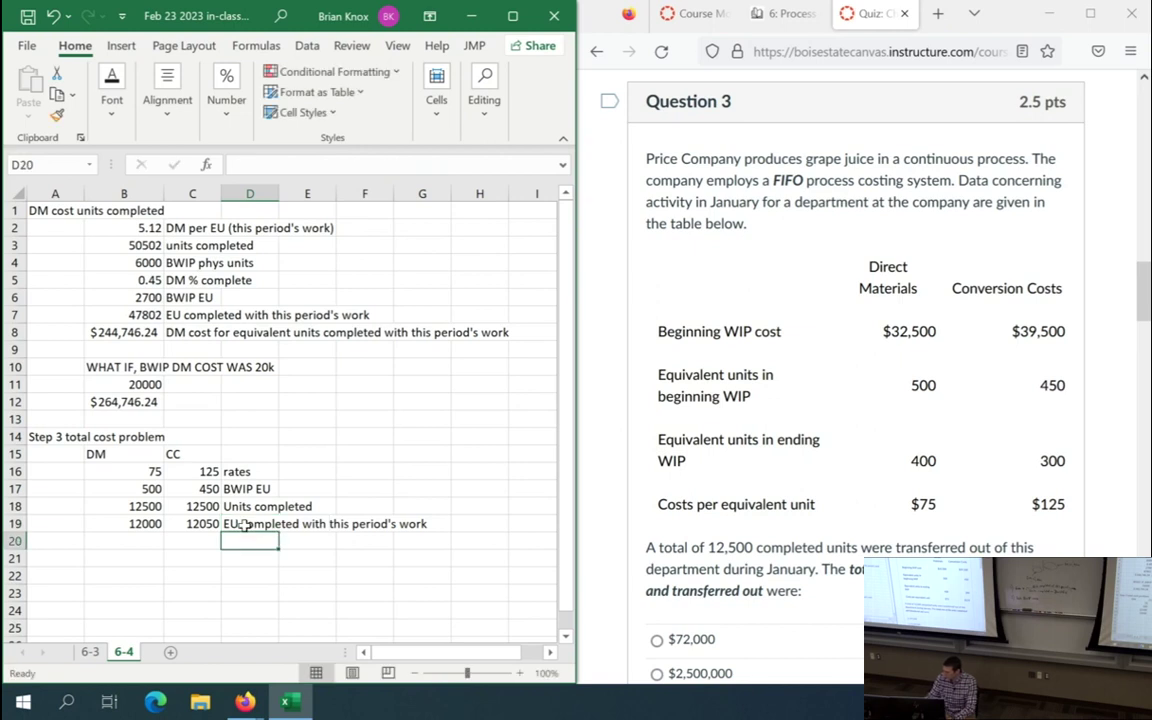
# - Highlight the rates in B16:C16 and the completed equivalent units in B19:C19 with yellow fill
pyautogui.click(159, 533)
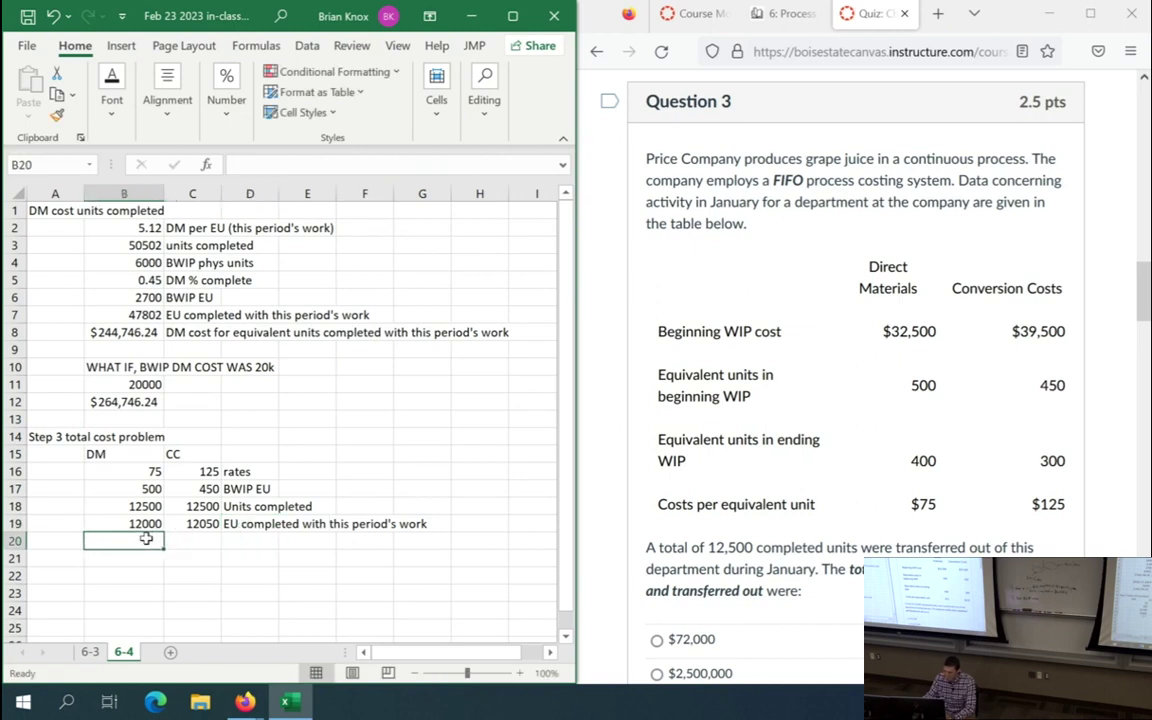
pyautogui.press('Up')
pyautogui.hotkey('shift', 'Right')
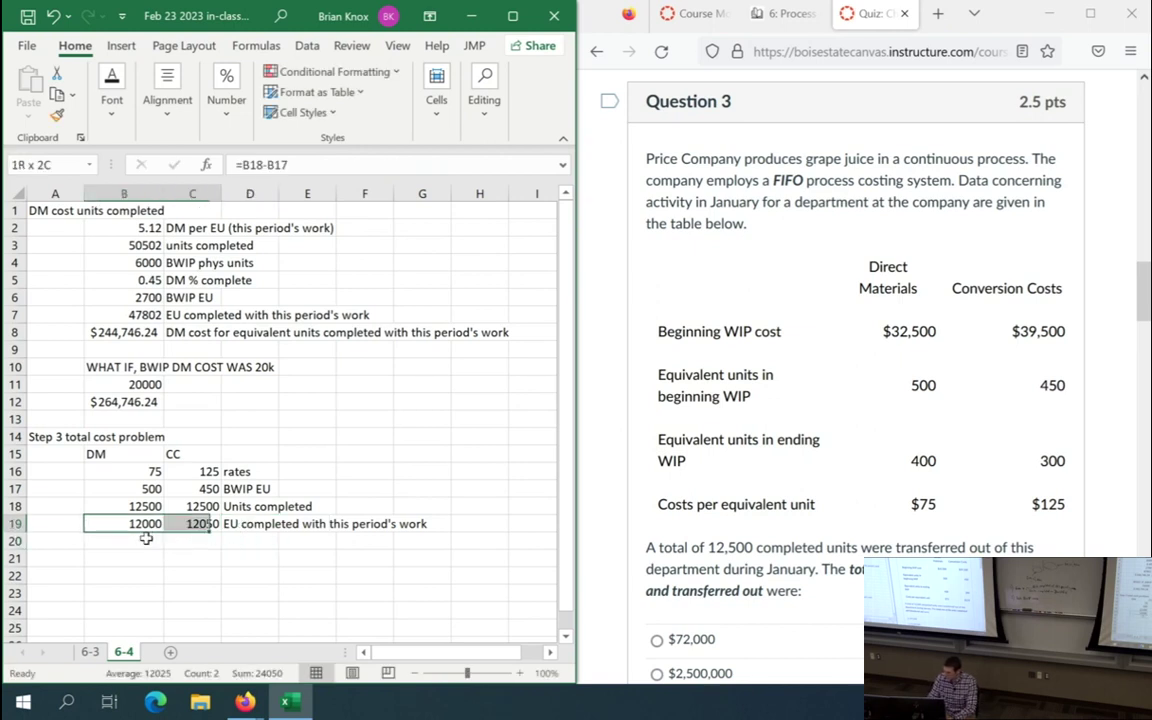
pyautogui.moveTo(148, 471); pyautogui.dragTo(200, 471)
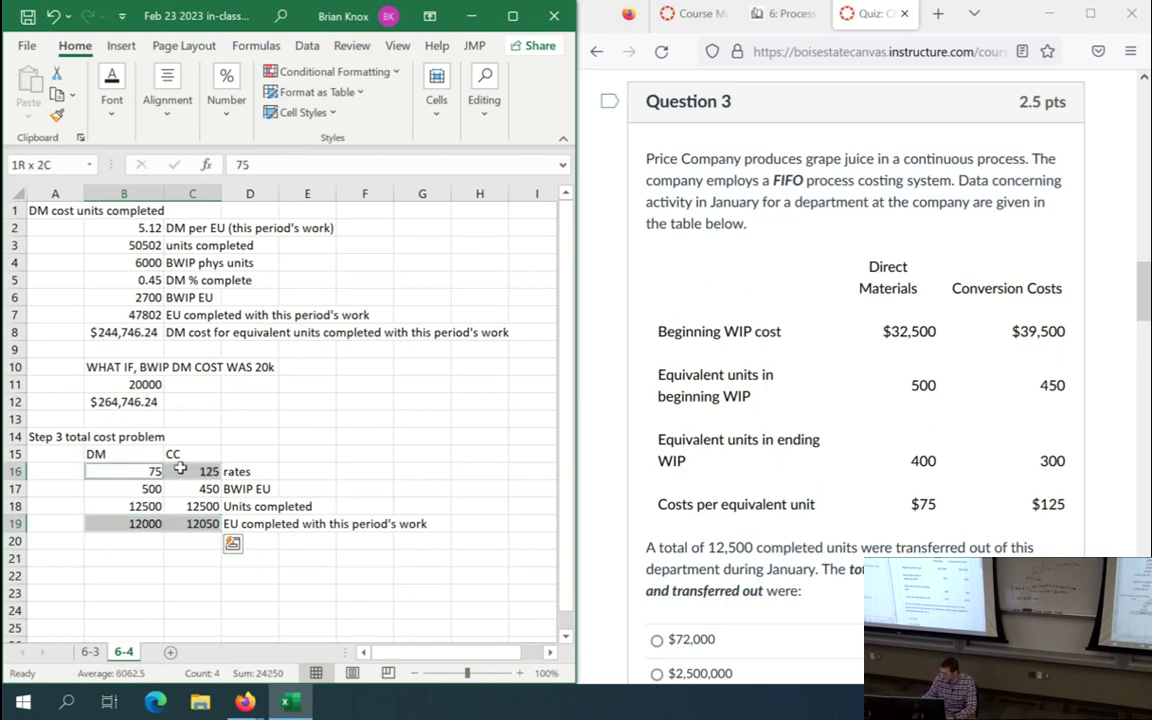
pyautogui.click(224, 100)
pyautogui.click(167, 100)
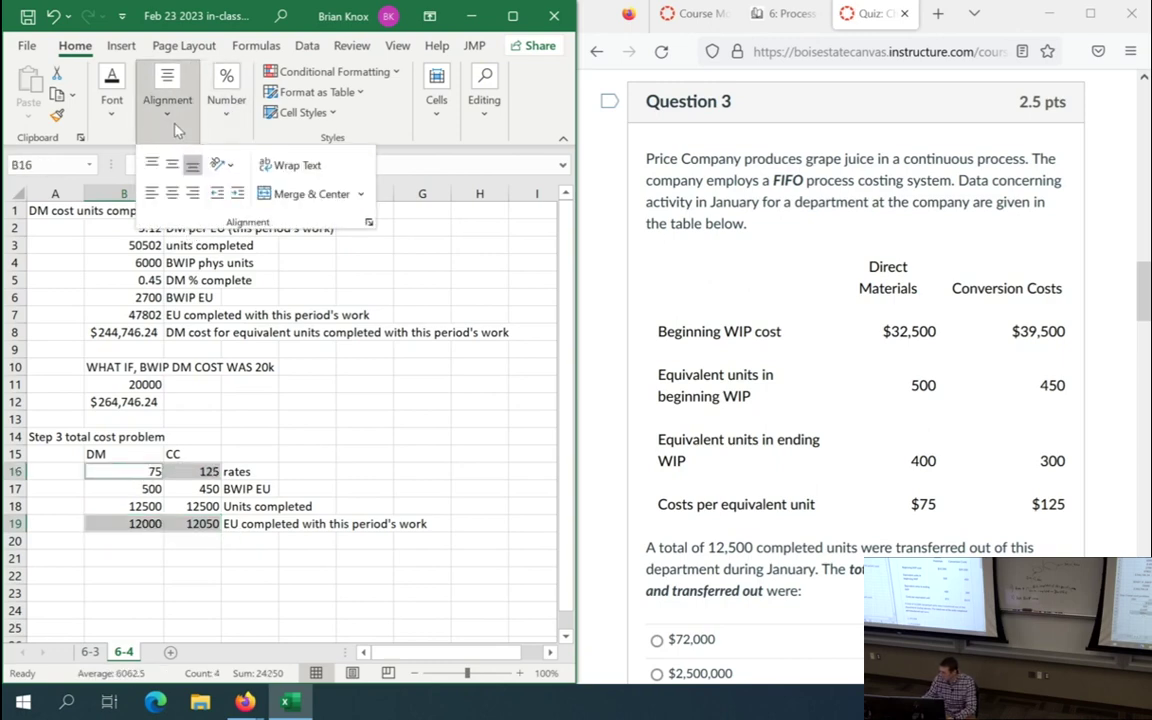
pyautogui.click(112, 100)
pyautogui.click(112, 100)
pyautogui.click(220, 193)
pyautogui.press('Escape')
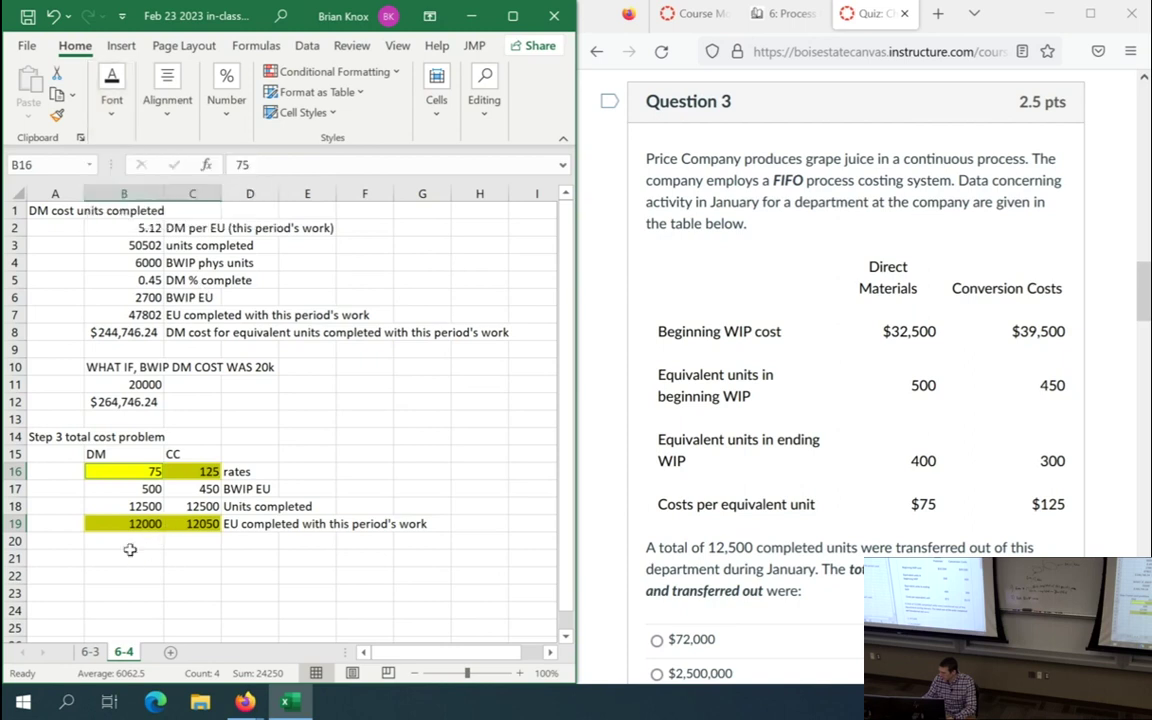
# - Multiply the DM rate by its completed equivalent units in B20 with =B16*B19 and copy the formula to C20
pyautogui.click(134, 545)
pyautogui.write('=')
pyautogui.press('Up')
pyautogui.press('Up')
pyautogui.press('Up')
pyautogui.press('Up')
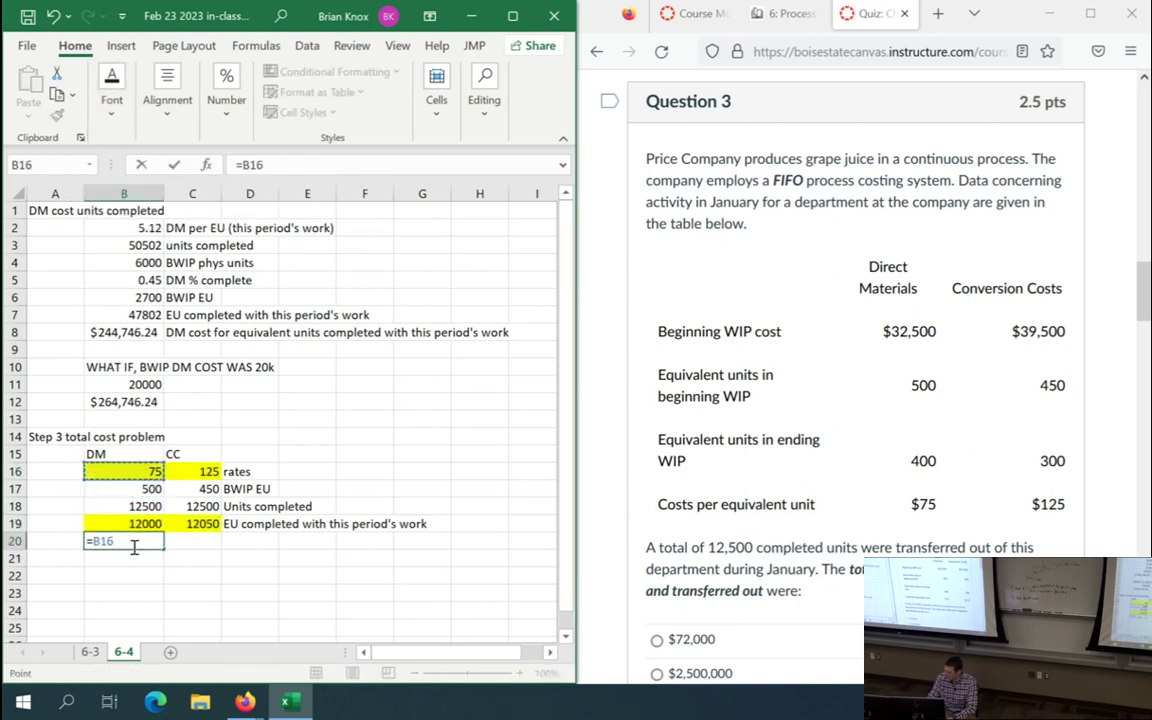
pyautogui.write('*')
pyautogui.press('Up')
pyautogui.press('Return')
pyautogui.hotkey('ctrl', 'c')
pyautogui.press('Right')
pyautogui.hotkey('ctrl', 'v')
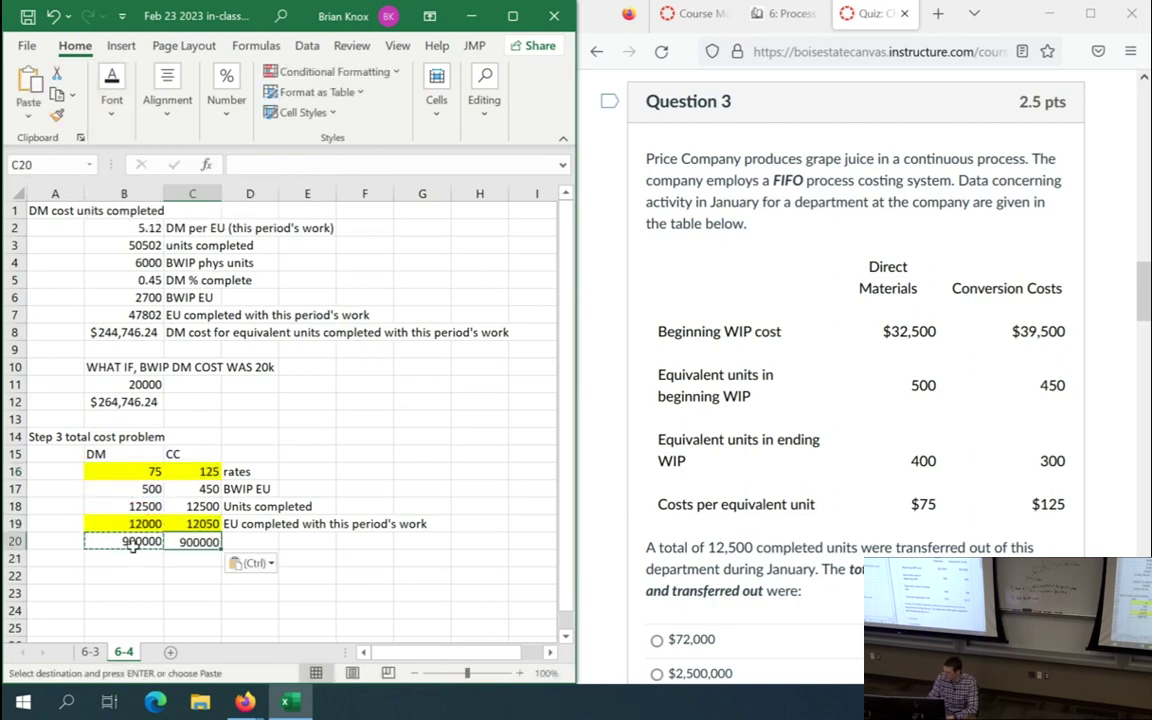
pyautogui.press('Escape')
# - Total the DM and CC costs in D20 with =SUM(B20:C20) and label it "total cost for units completed" in E20
pyautogui.press('Right')
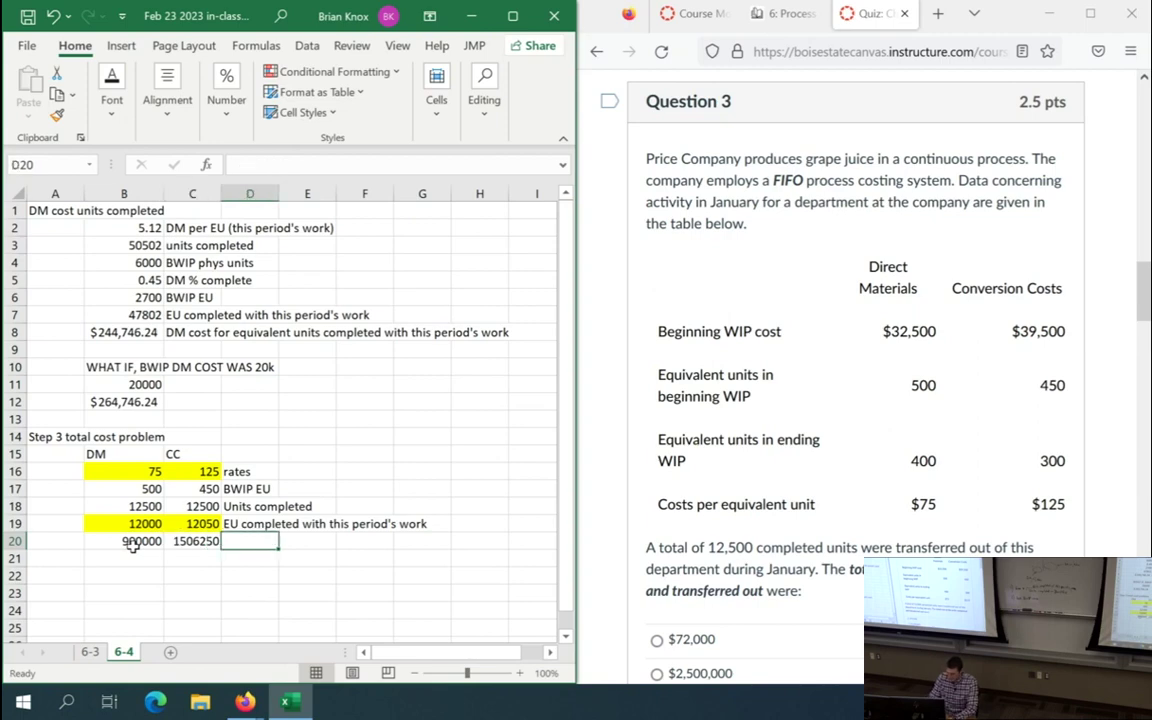
pyautogui.write('=sum(')
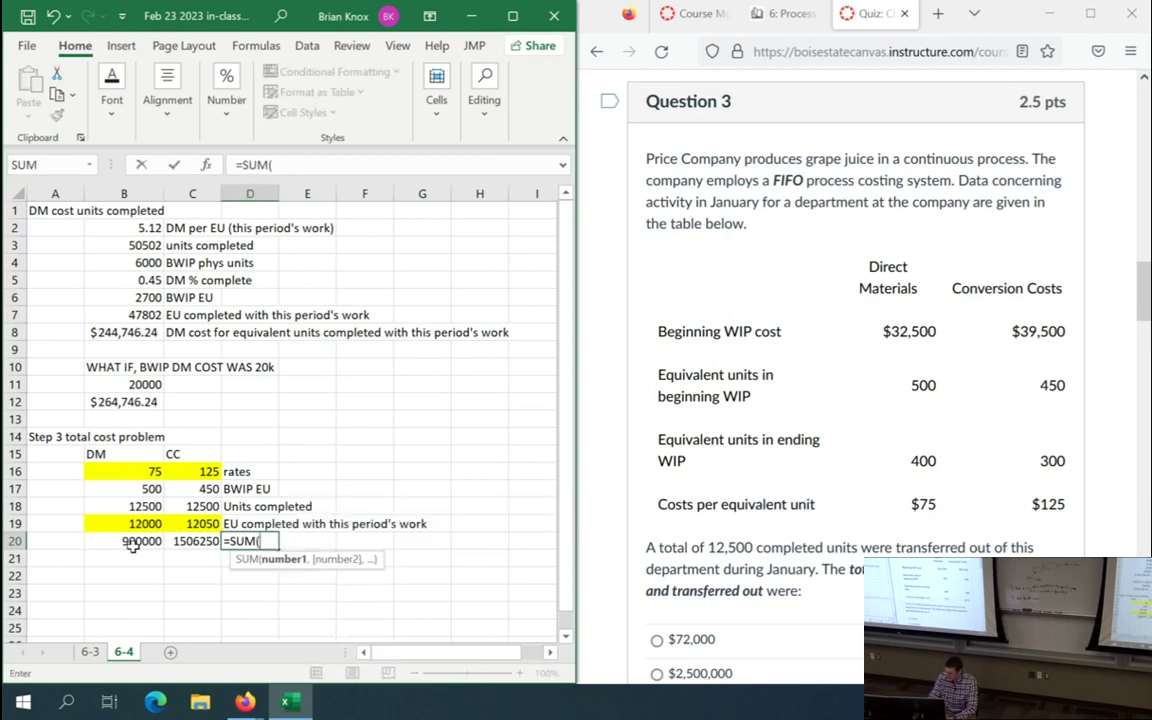
pyautogui.press('Left')
pyautogui.hotkey('shift', 'Left')
pyautogui.write(')')
pyautogui.press('Right')
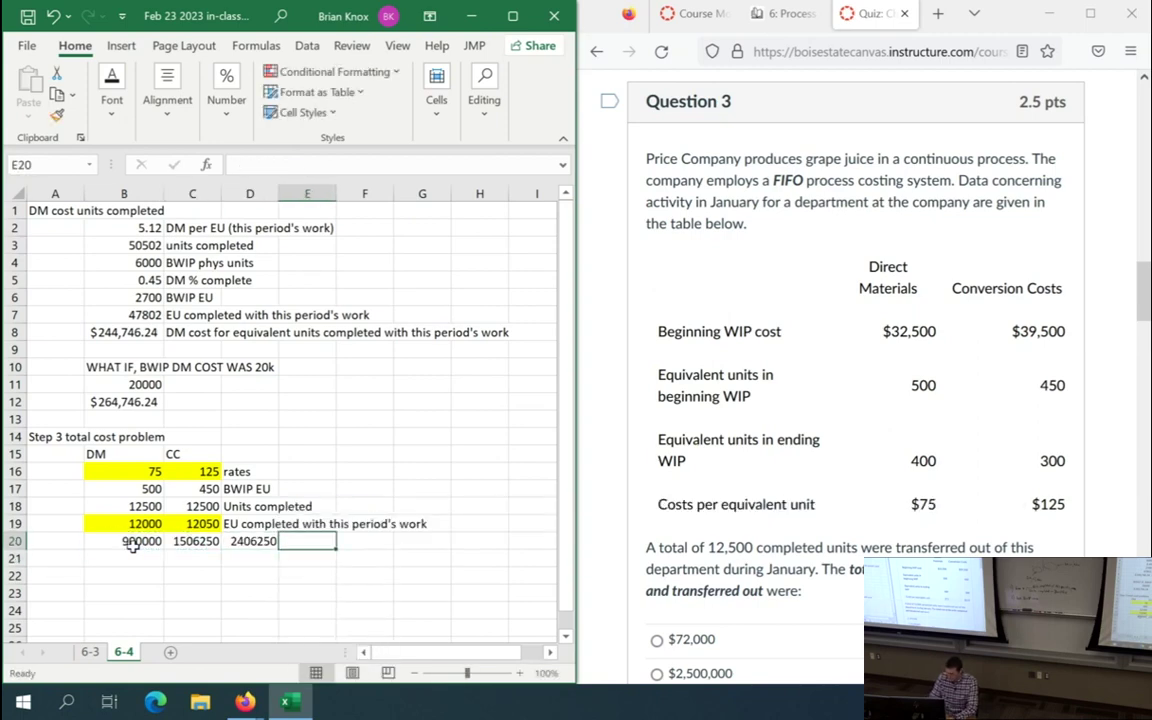
pyautogui.write('total cost')
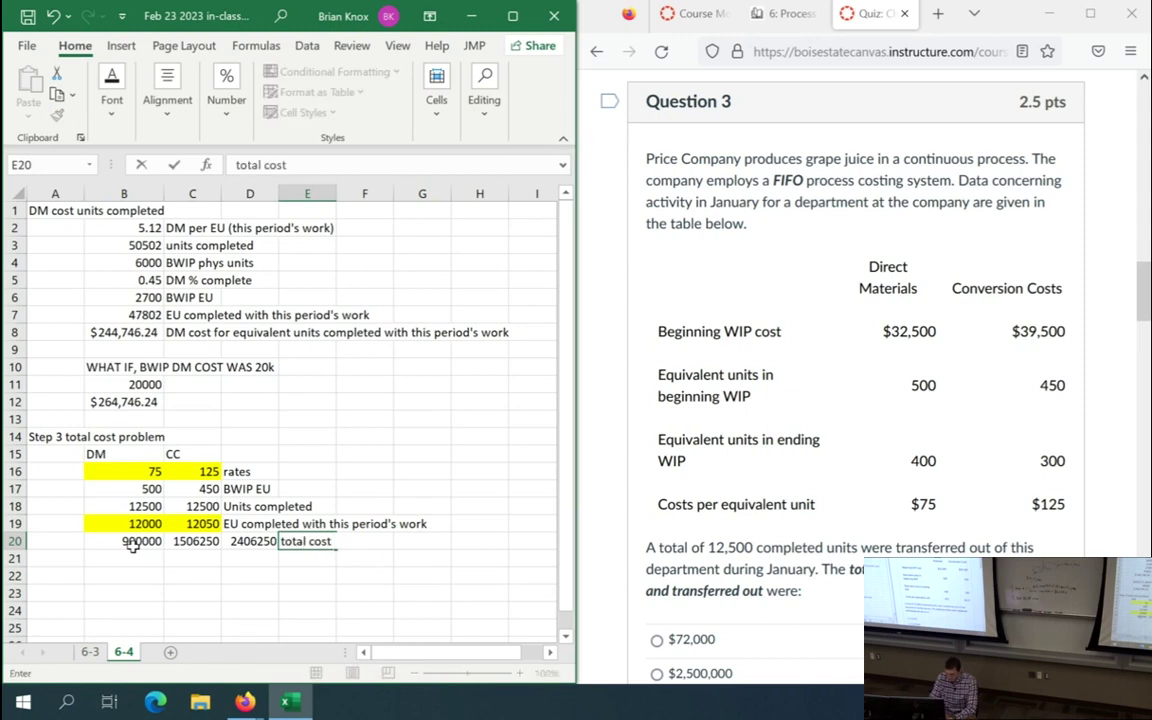
pyautogui.write(' for units complet')
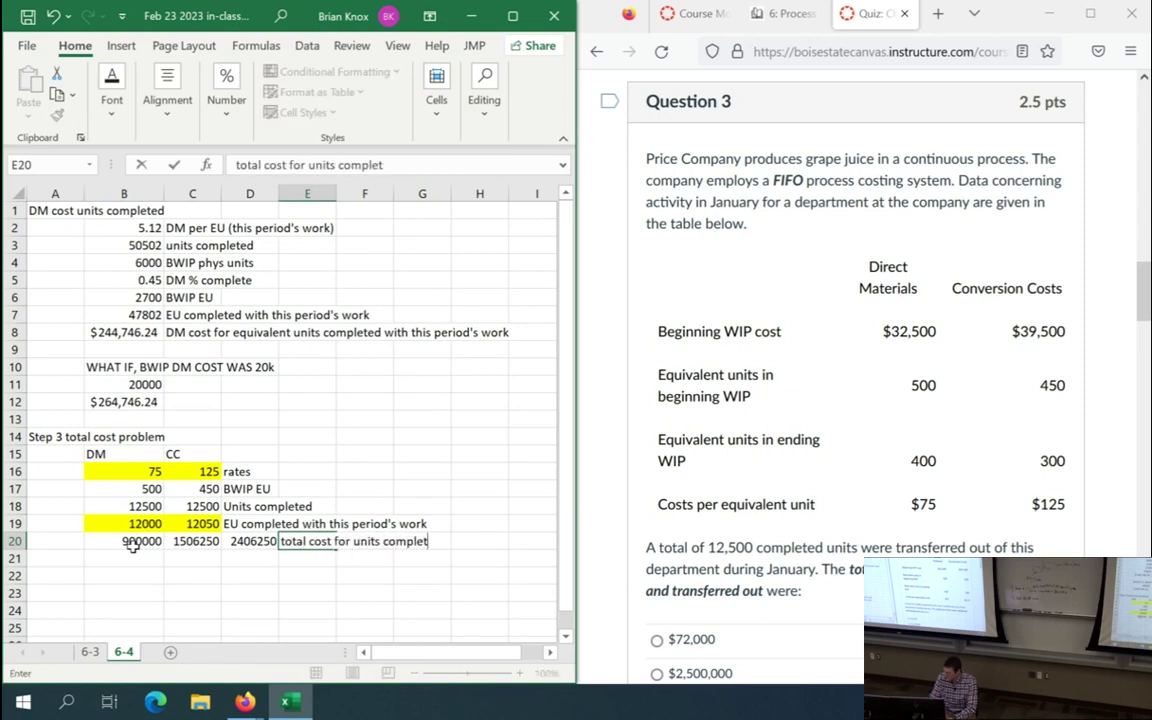
pyautogui.write('ed')
pyautogui.press('Left')
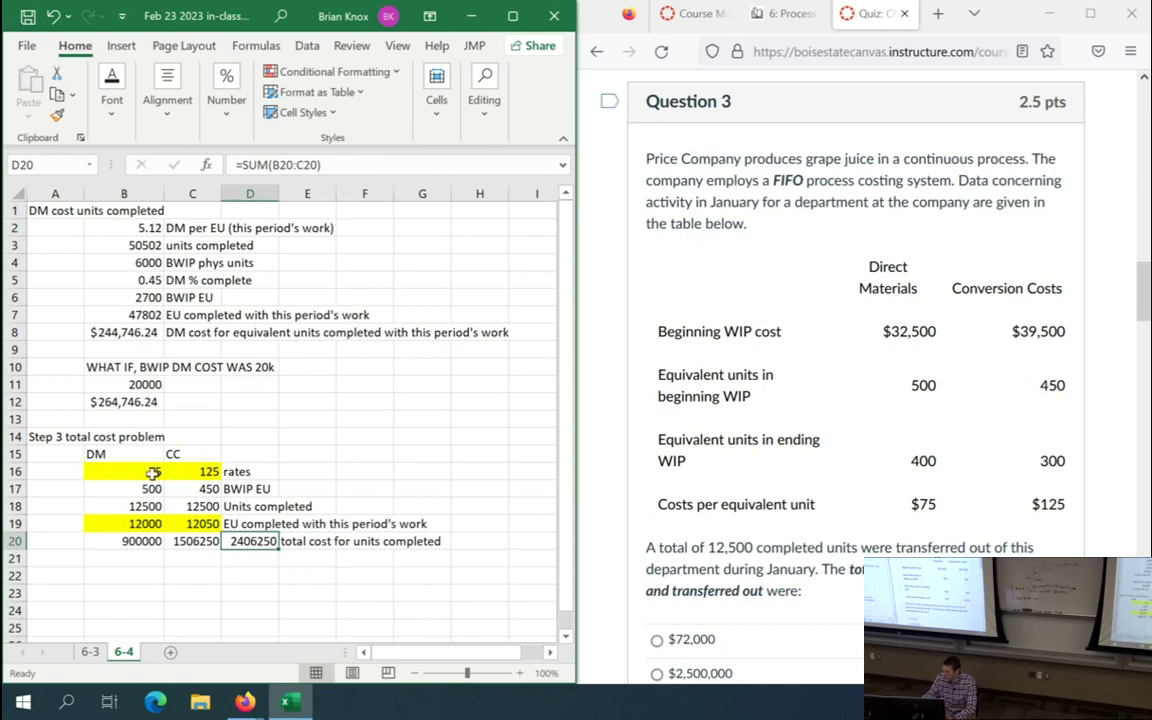
# - Highlight the summed cost in D20 with yellow fill
pyautogui.click(174, 120)
pyautogui.click(112, 100)
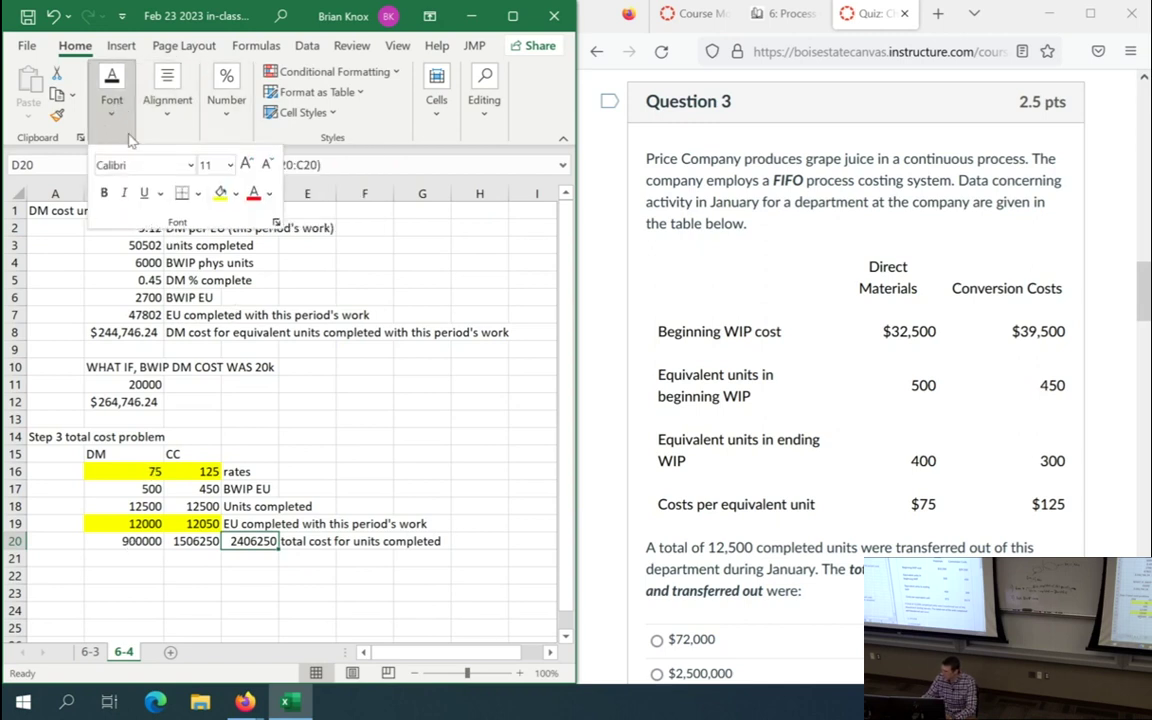
pyautogui.click(198, 176)
pyautogui.scroll(-1, 206, 559)
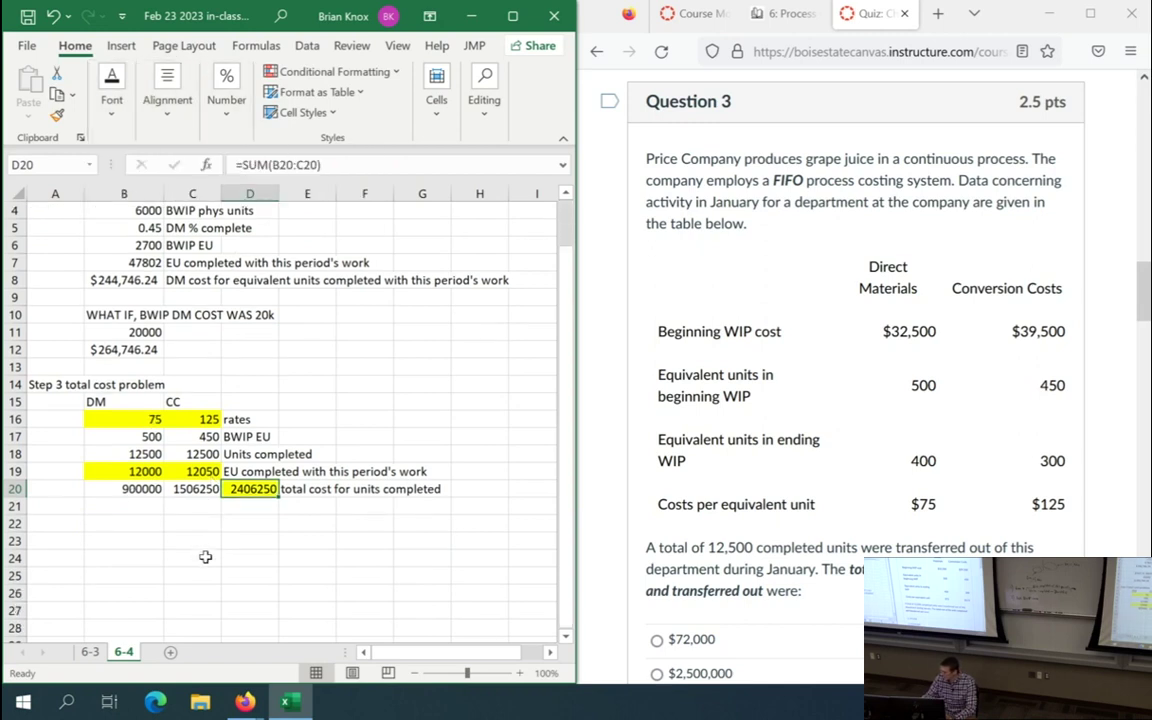
# - Reword the label in E20 to "cost of EU completed wioth this period's work"
pyautogui.click(145, 487)
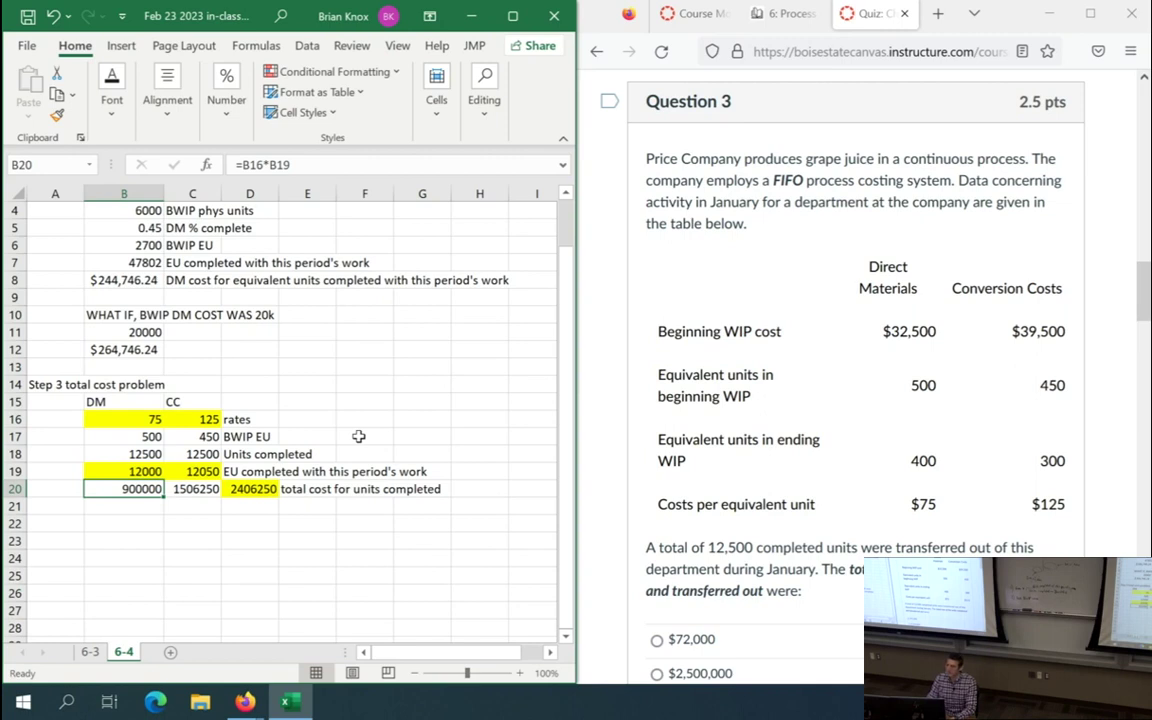
pyautogui.press('Right')
pyautogui.press('Right')
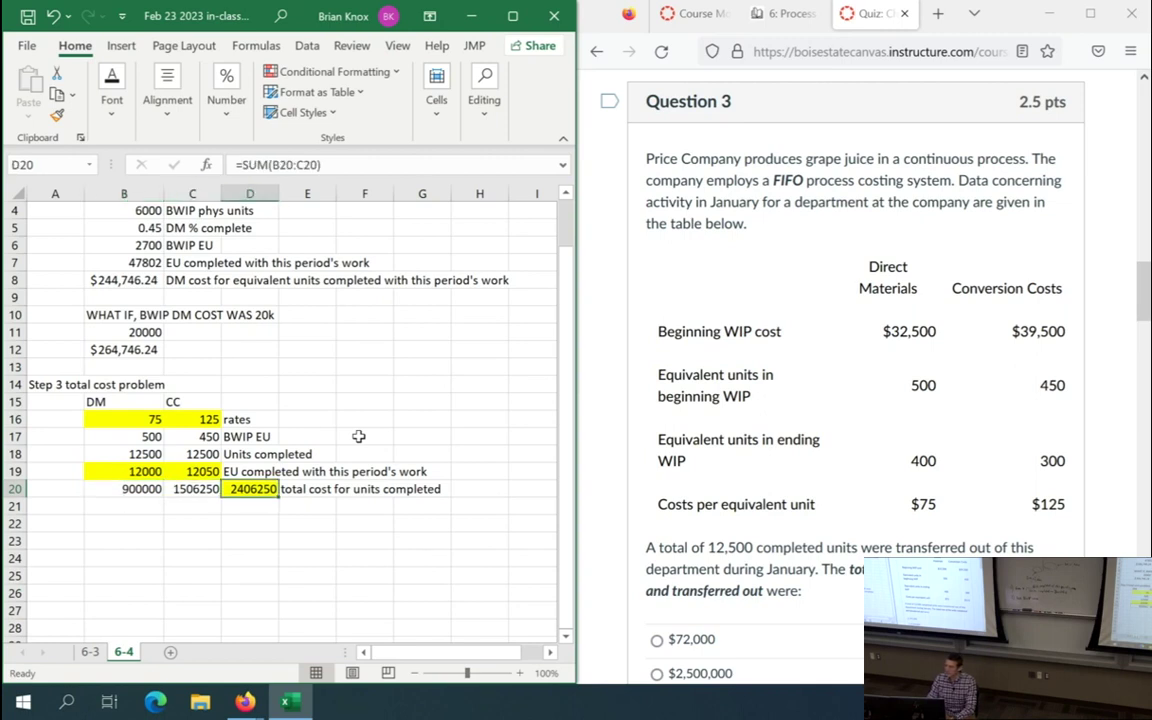
pyautogui.press('Right')
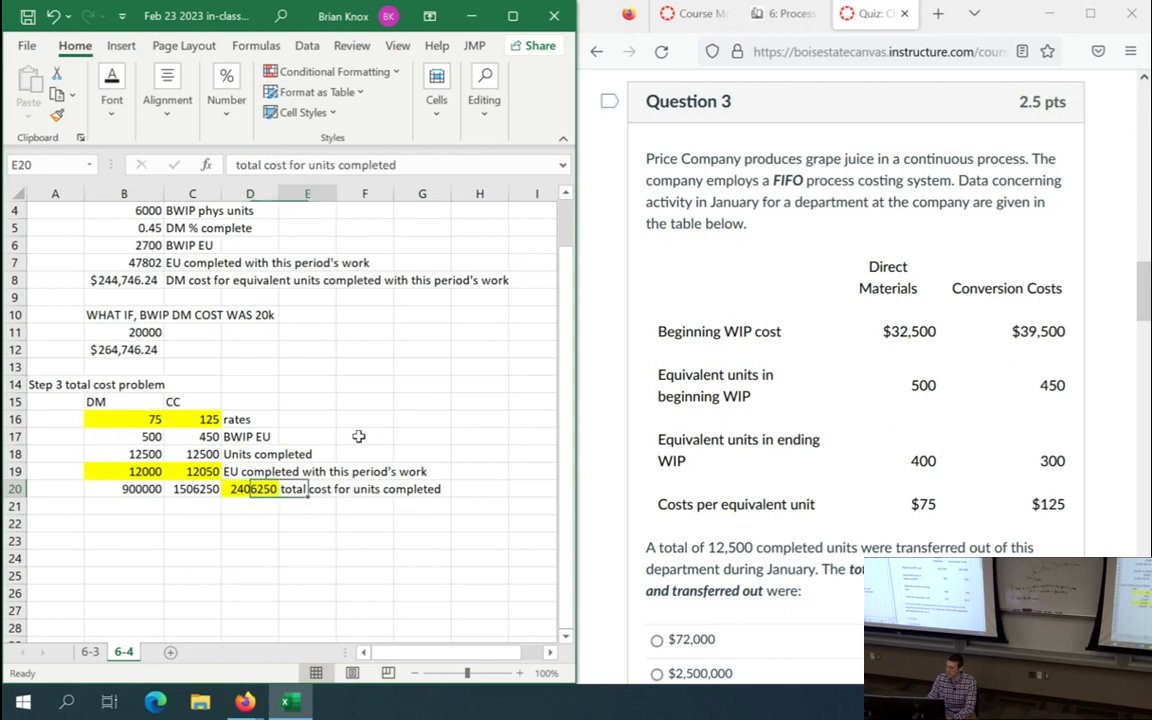
pyautogui.press('F2')
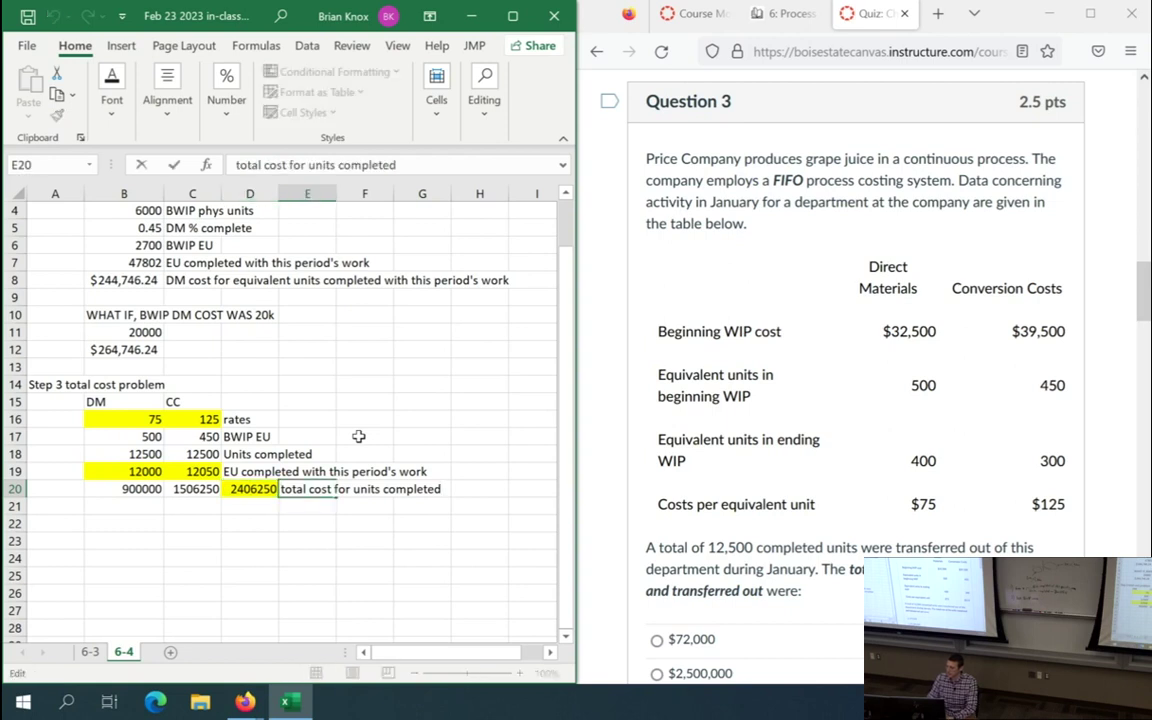
pyautogui.hotkey('shift', 'Home')
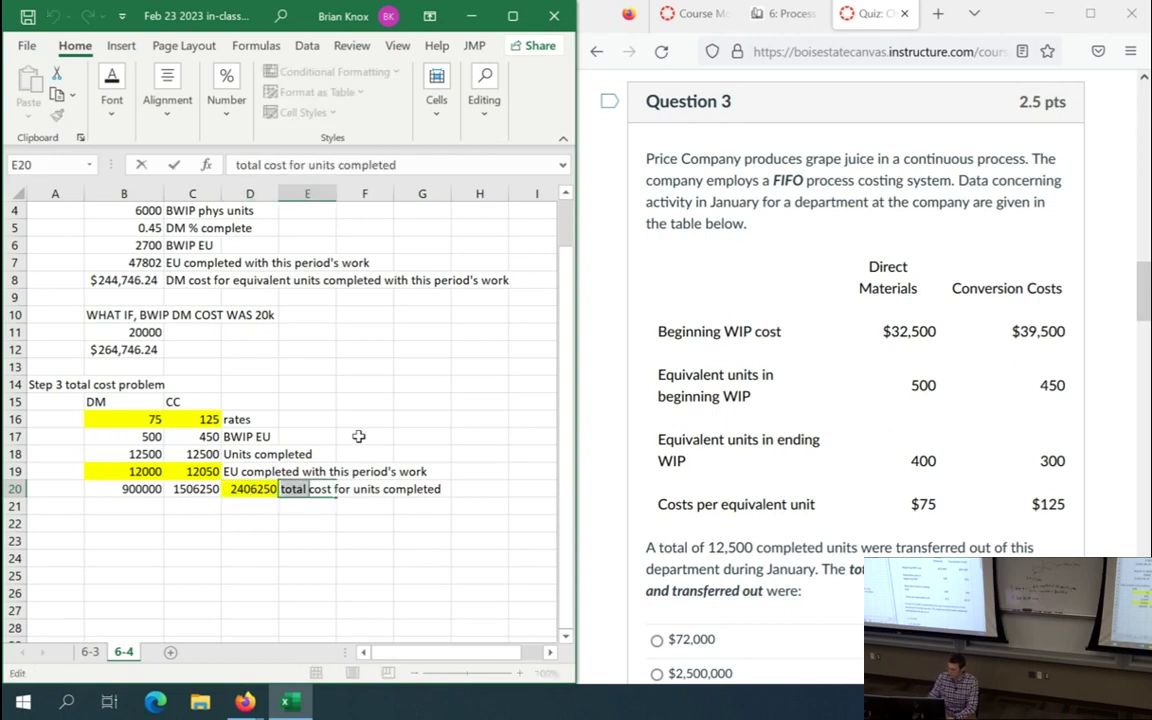
pyautogui.press('Delete')
pyautogui.hotkey('ctrl', 'Right')
pyautogui.hotkey('ctrl', 'Right')
pyautogui.write('opf EU')
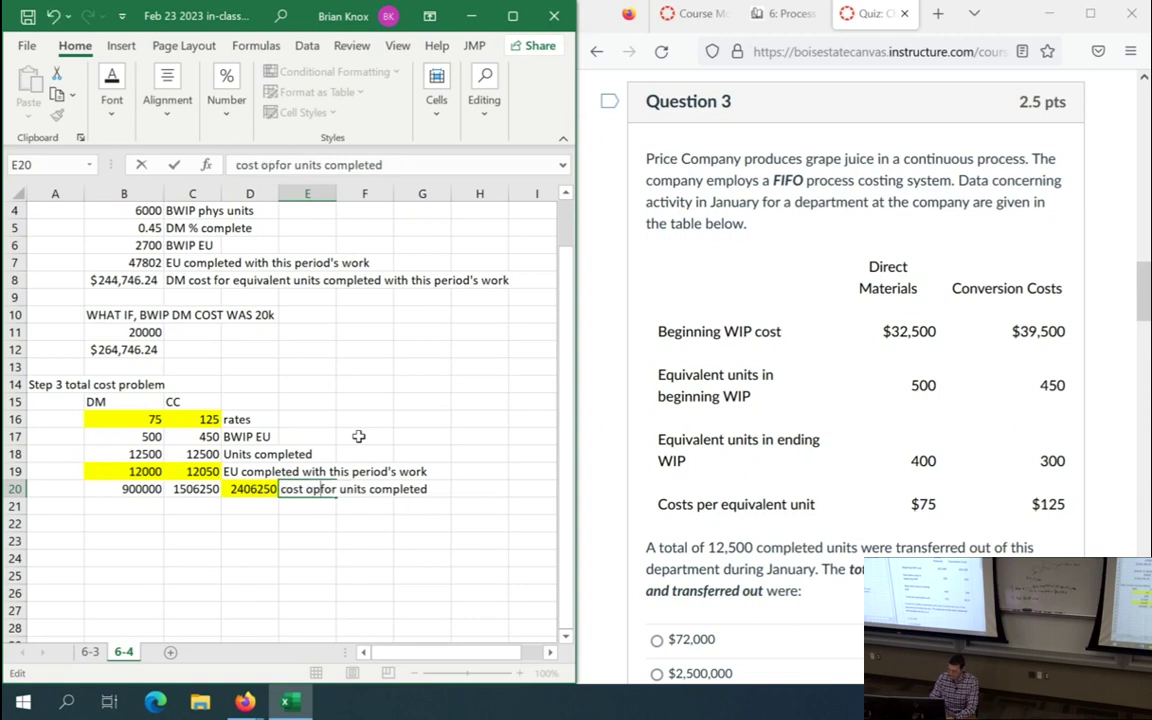
pyautogui.press('BackSpace')
pyautogui.press('BackSpace')
pyautogui.press('BackSpace')
pyautogui.press('BackSpace')
pyautogui.press('BackSpace')
pyautogui.write('f EU c')
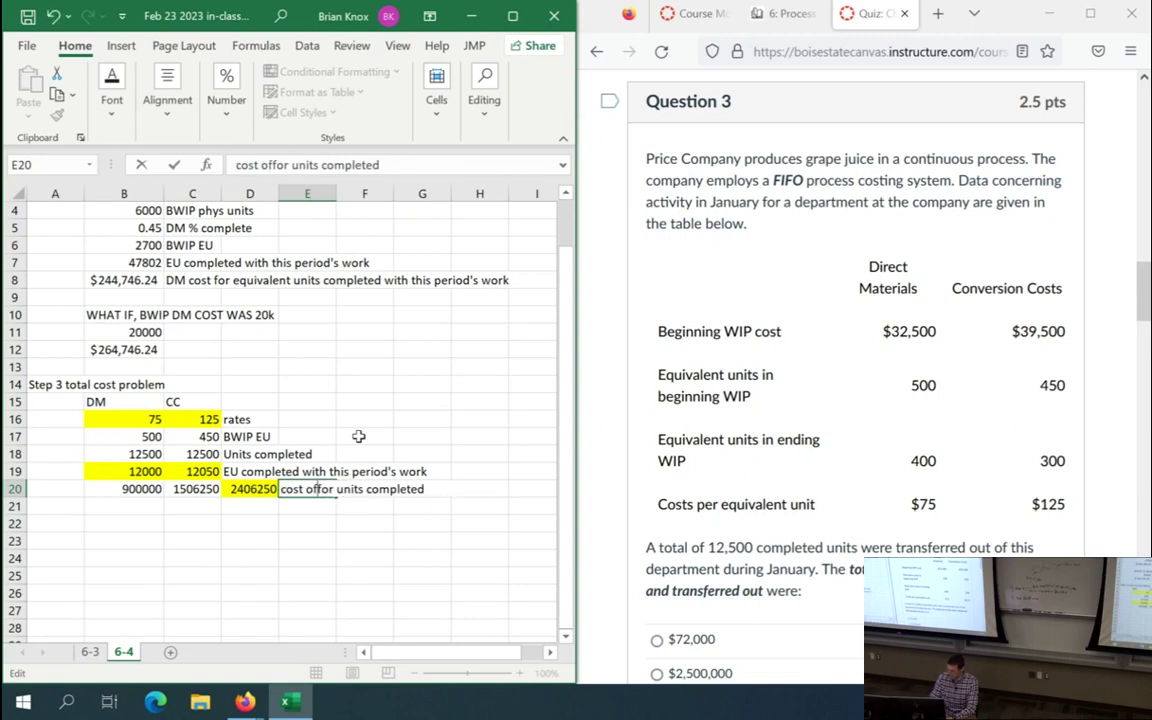
pyautogui.write('ompleted')
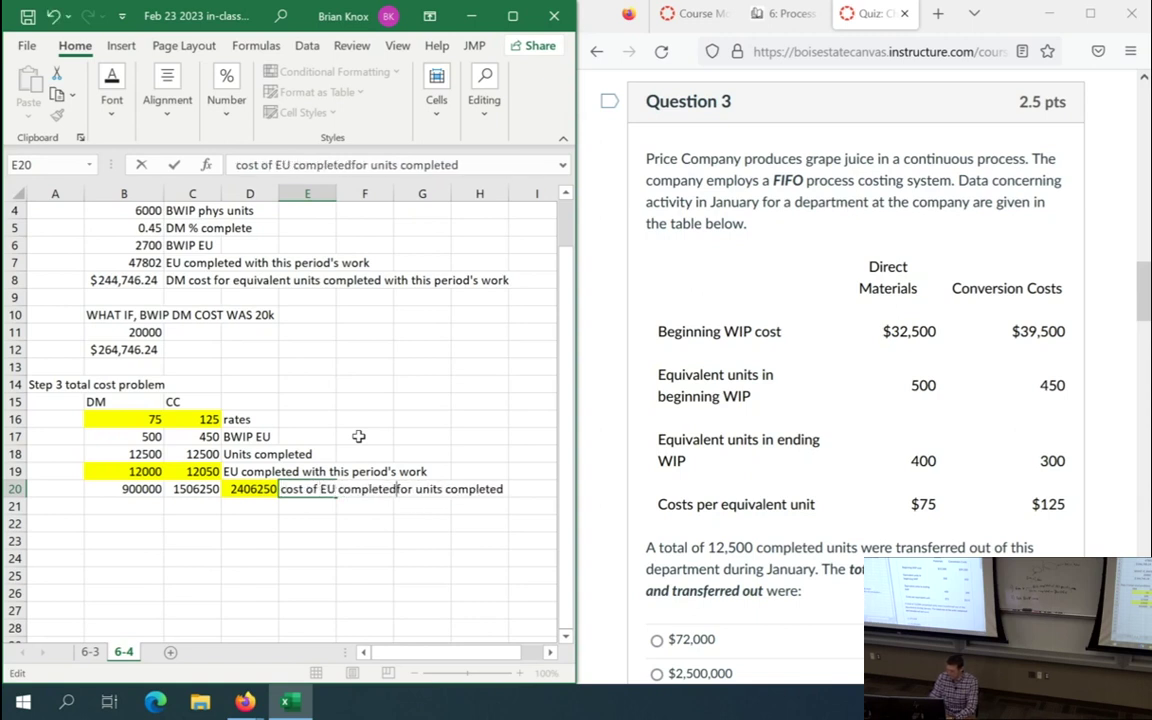
pyautogui.hotkey('ctrl', 'shift', 'Right')
pyautogui.hotkey('ctrl', 'shift', 'Right')
pyautogui.hotkey('ctrl', 'shift', 'Right')
pyautogui.write('wioth this pe')
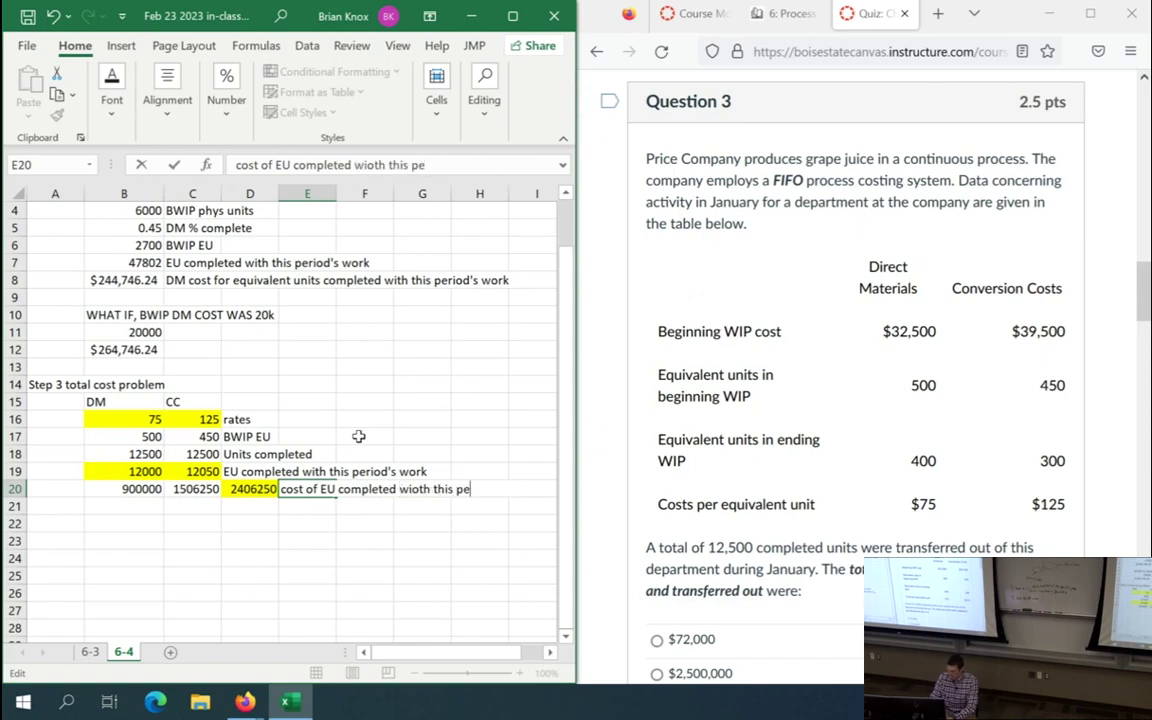
pyautogui.write("riod's wor")
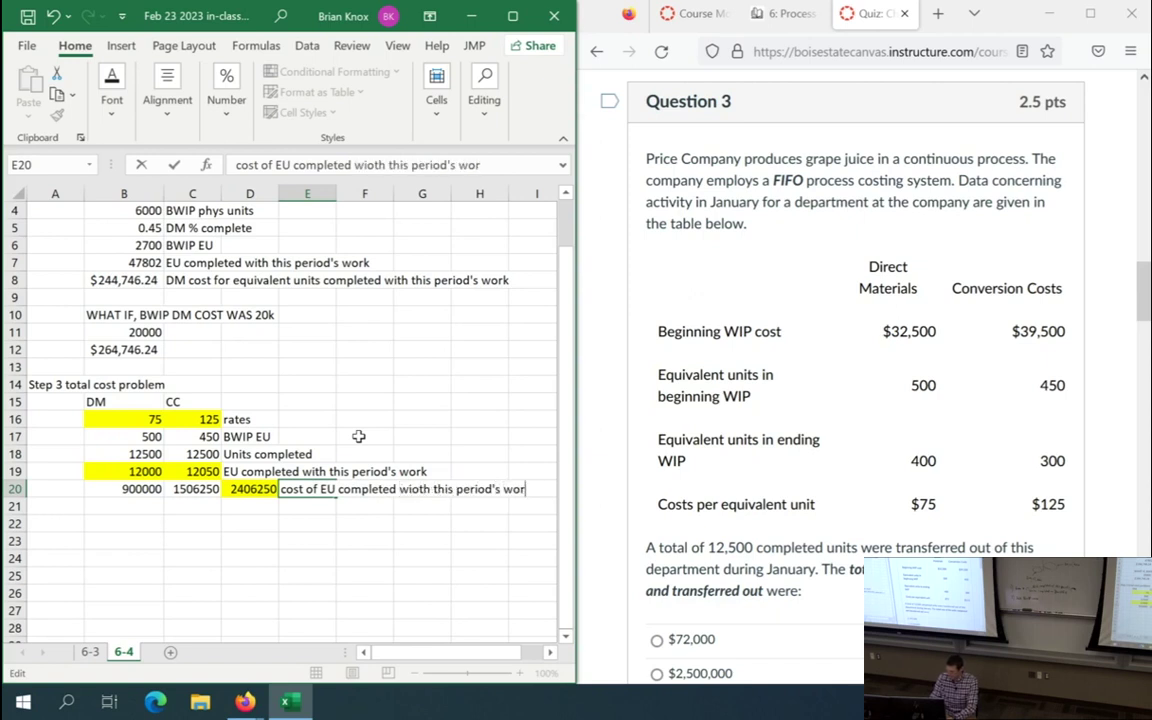
pyautogui.write('k')
pyautogui.press('Return')
# - Move the cost label from E20 into D20, replacing the sum there
pyautogui.press('Up')
pyautogui.press('Left')
pyautogui.hotkey('shift', 'Right')
pyautogui.hotkey('shift', 'Right')
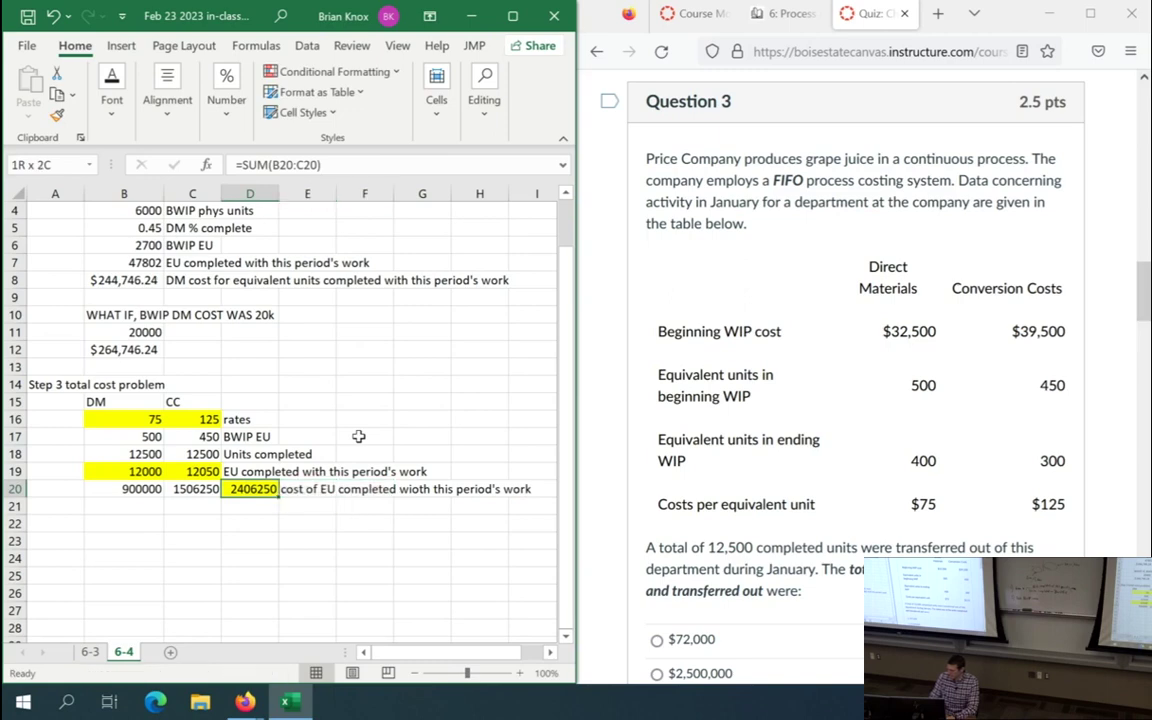
pyautogui.press('Right')
pyautogui.hotkey('ctrl', 'x')
pyautogui.press('Left')
pyautogui.press('Return')
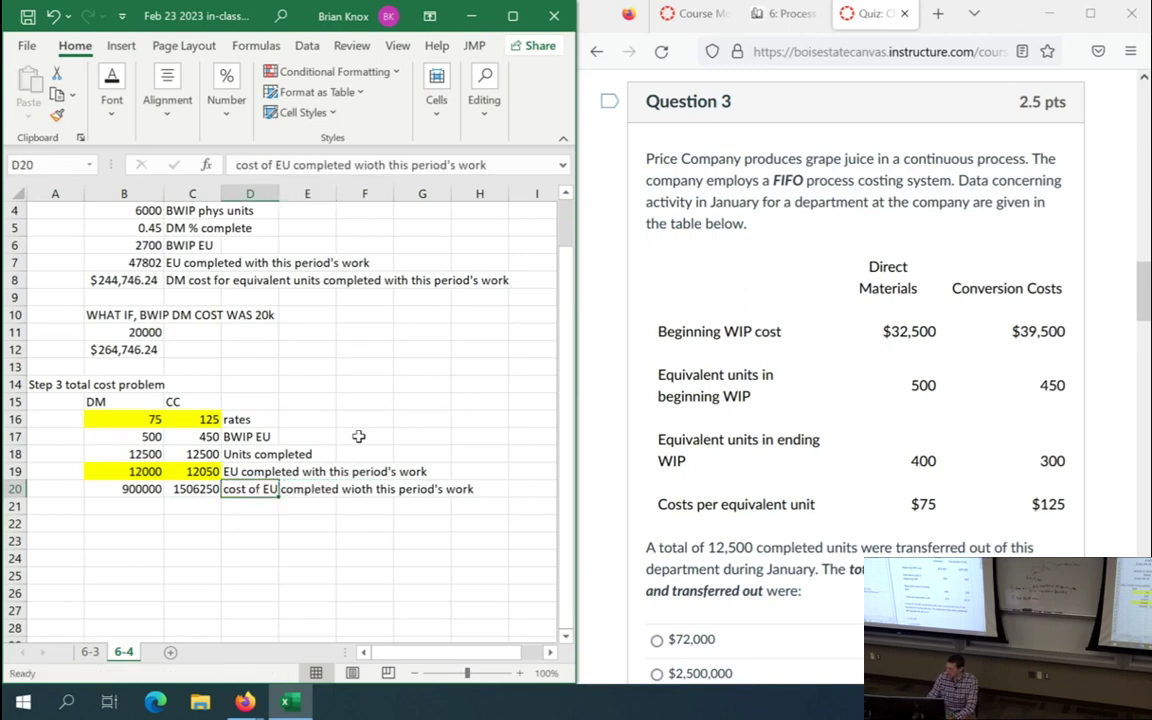
# - Enter the beginning WIP costs below the period's costs: 32500 for DM in B21 and 39500 for CC in C21
pyautogui.press('Down')
pyautogui.press('Left')
pyautogui.press('Left')
pyautogui.write('3250')
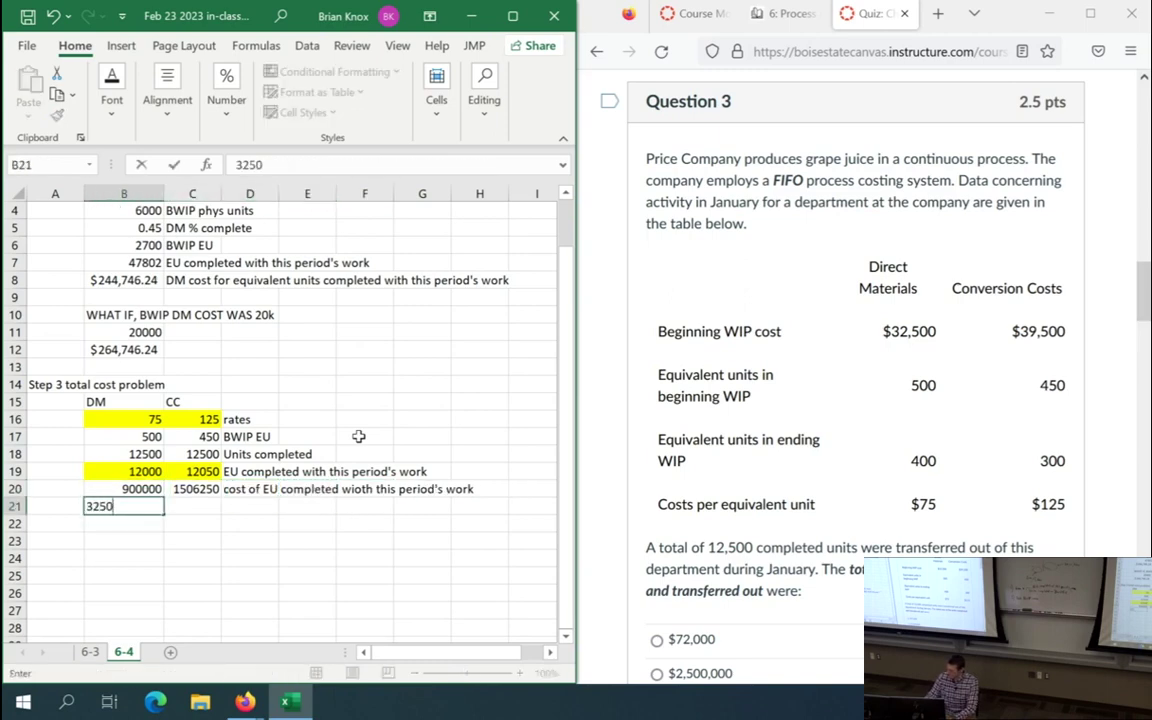
pyautogui.write('0')
pyautogui.press('Tab')
pyautogui.write('395')
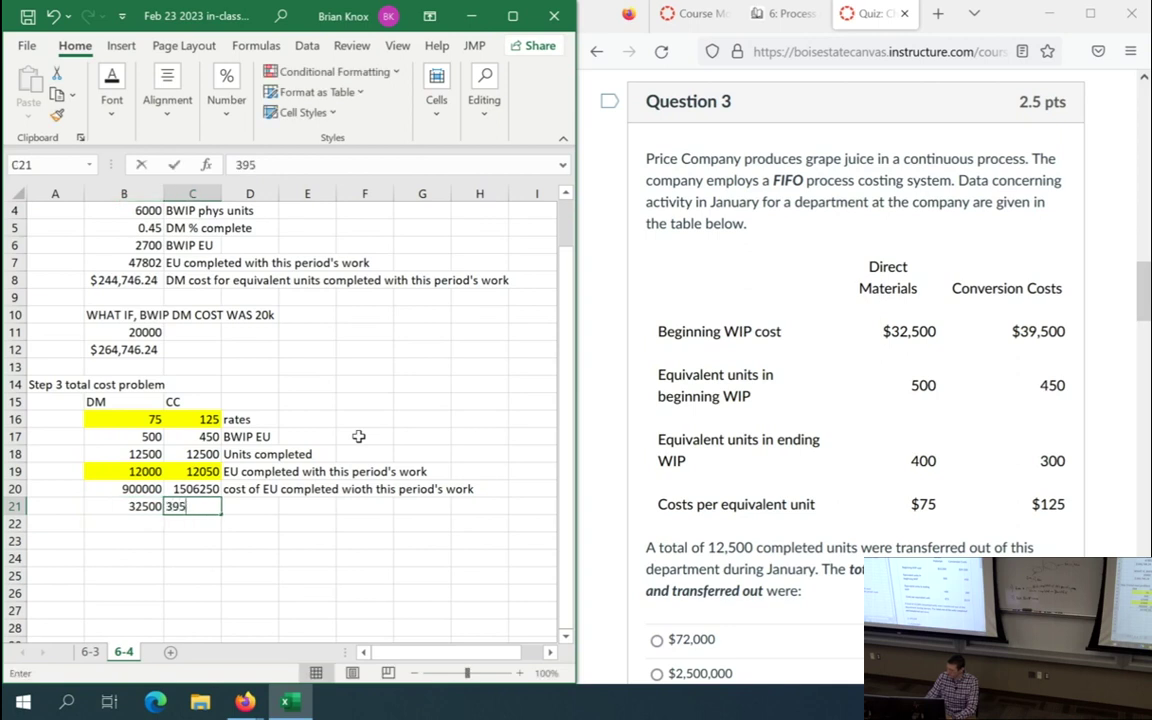
pyautogui.write('00')
pyautogui.press('Return')
# - Label the beginning WIP cost row "BWIP cost" in D21
pyautogui.press('Up')
pyautogui.press('Right')
pyautogui.press('Right')
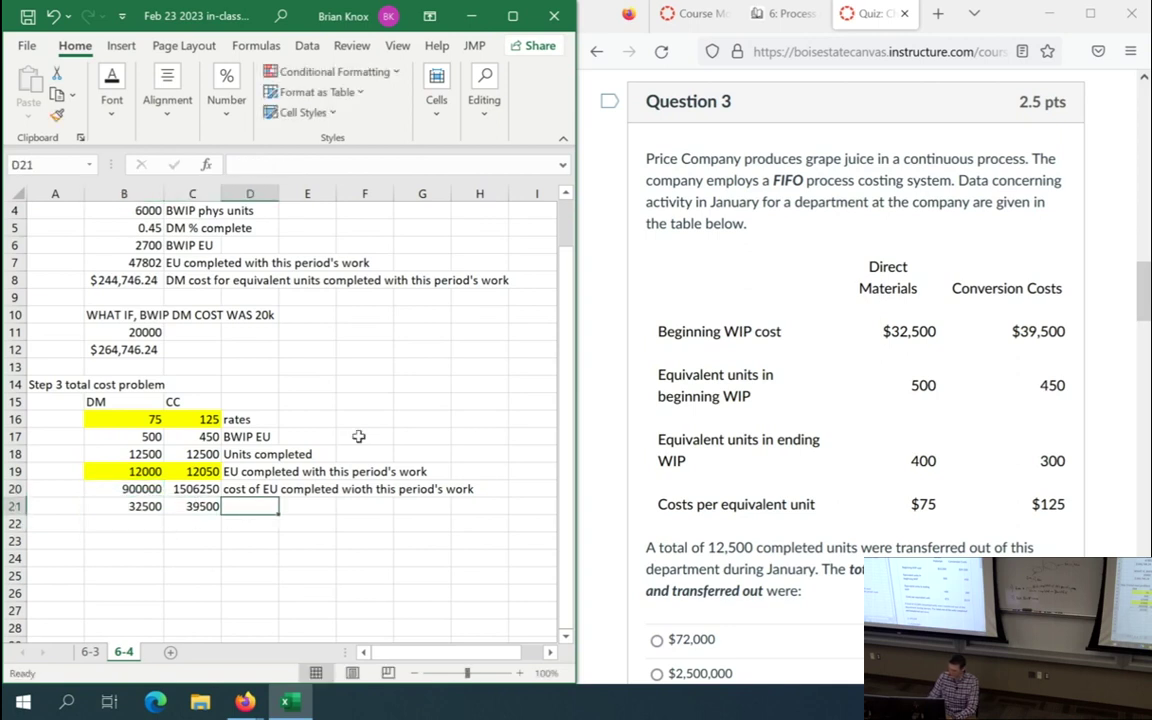
pyautogui.write('BWIP cost')
pyautogui.press('Return')
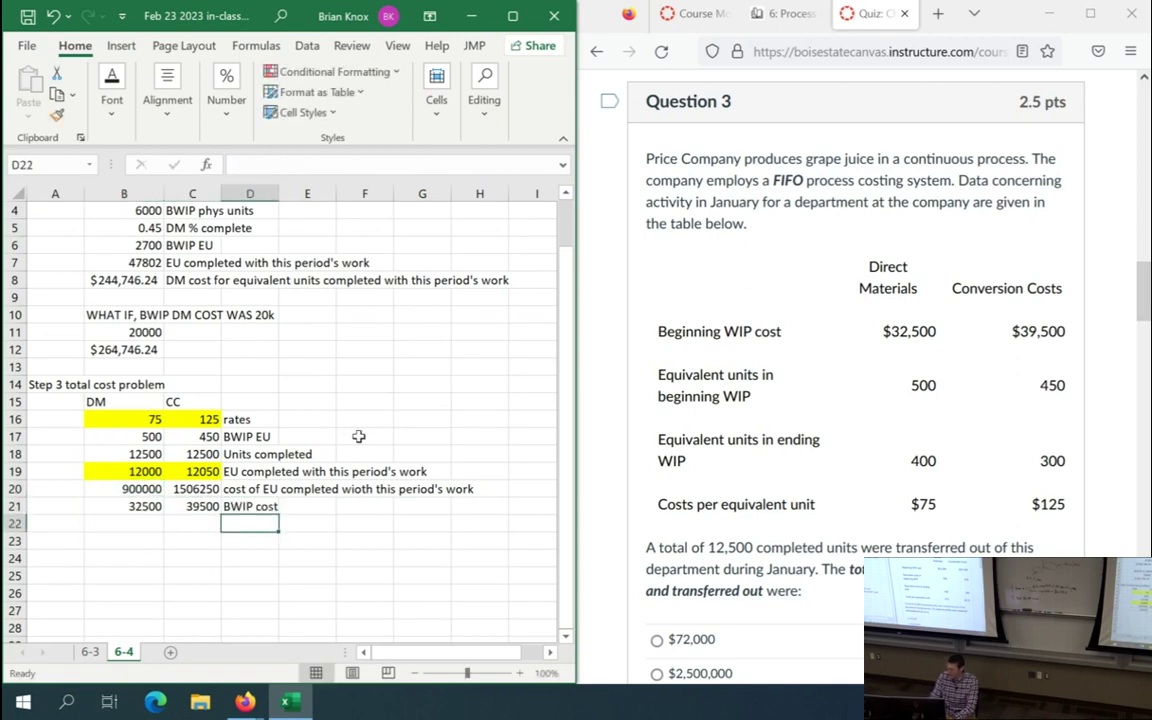
# - Add the period's cost and BWIP cost in B22 with =SUM(B20:B21), and copy the formula to C22
pyautogui.press('Left')
pyautogui.press('Left')
pyautogui.write('=sum(')
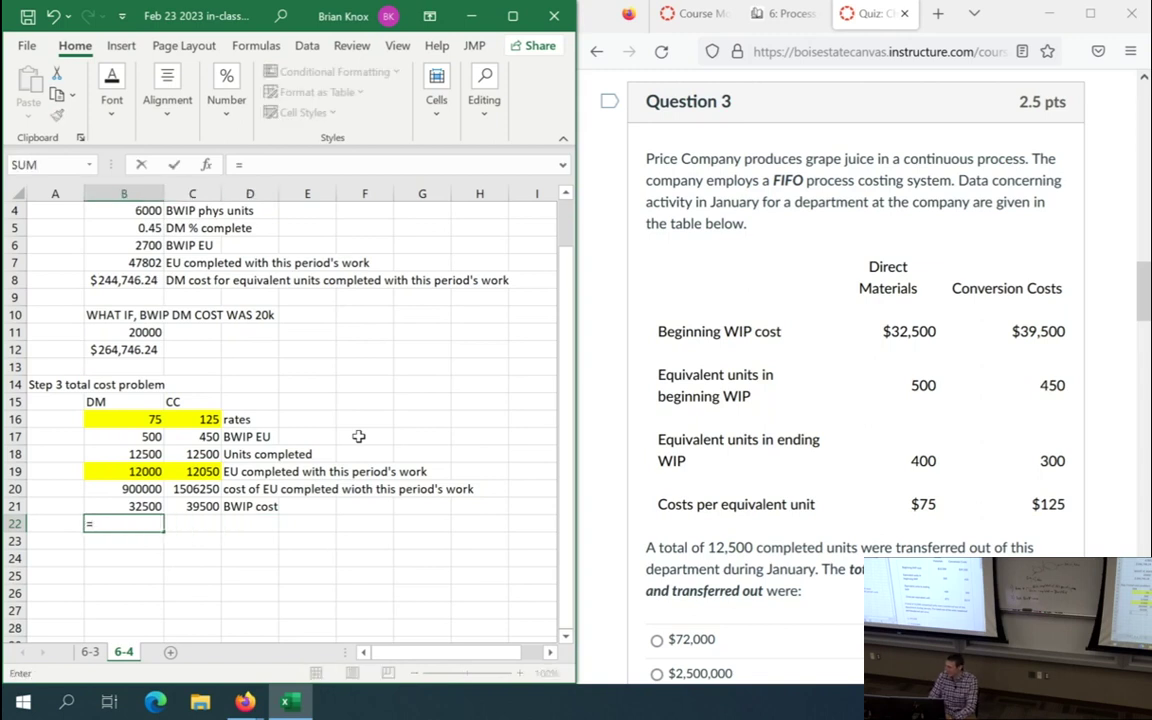
pyautogui.press('Up')
pyautogui.hotkey('shift', 'Up')
pyautogui.hotkey('ctrl', 'Return')
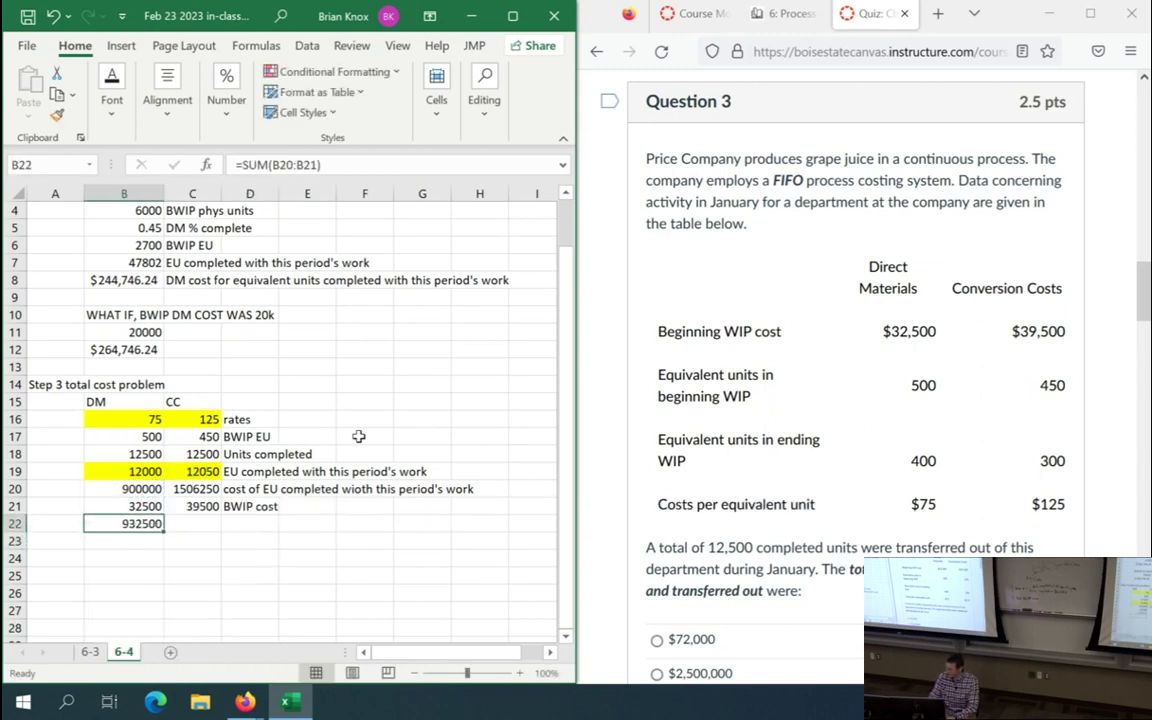
pyautogui.hotkey('ctrl', 'c')
pyautogui.press('Right')
pyautogui.hotkey('ctrl', 'v')
# - Label the summed costs "Total cost of units completed" in D22
pyautogui.press('Right')
pyautogui.write('T')
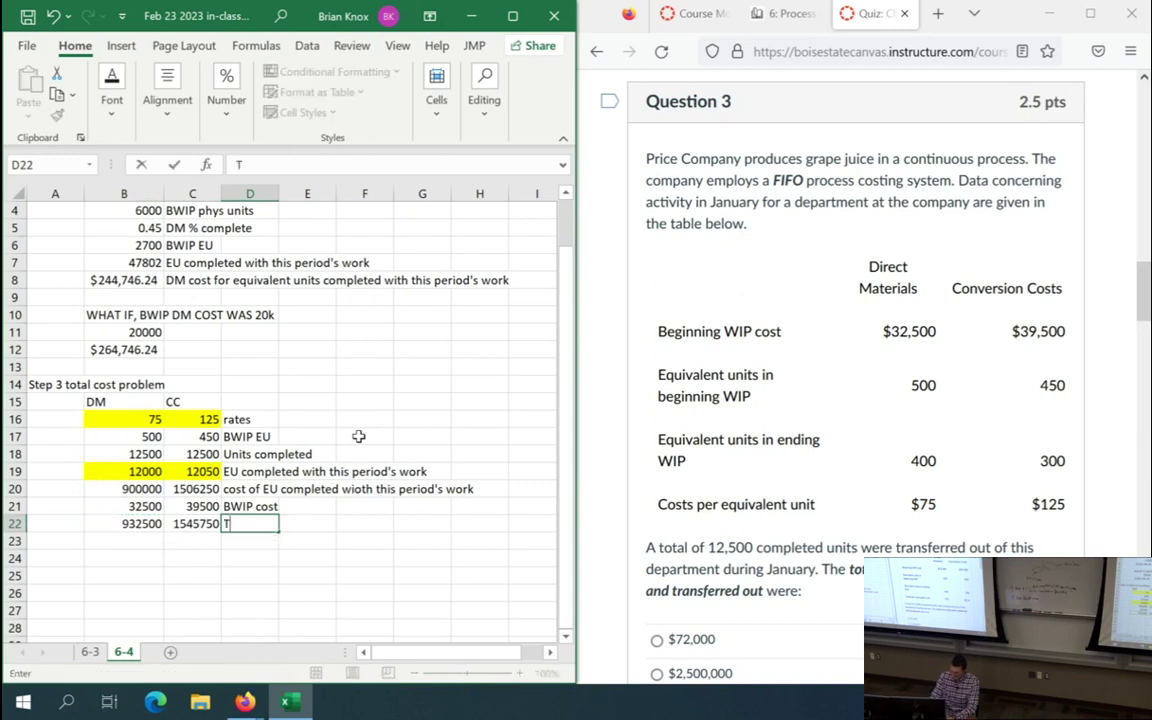
pyautogui.write('otal cost of units')
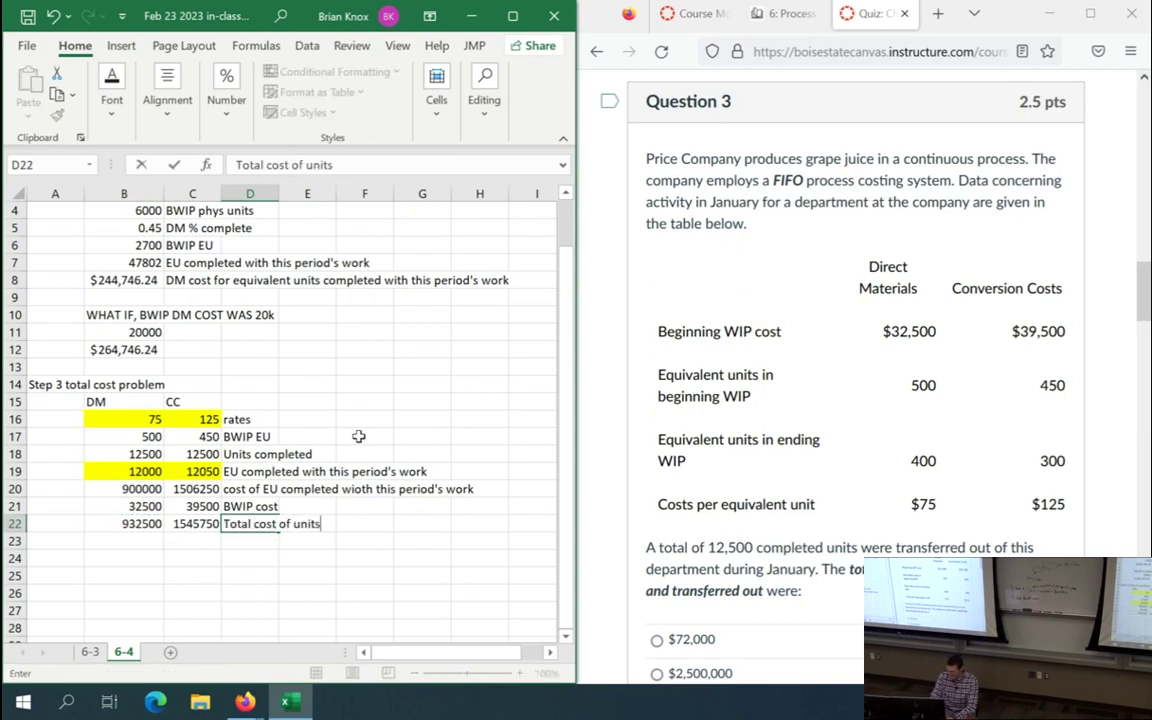
pyautogui.write(' completed')
pyautogui.press('Up')
# - Select the block B16:D20 to review how the cost of this period's work was calculated
pyautogui.press('Up')
pyautogui.press('Left')
pyautogui.press('Left')
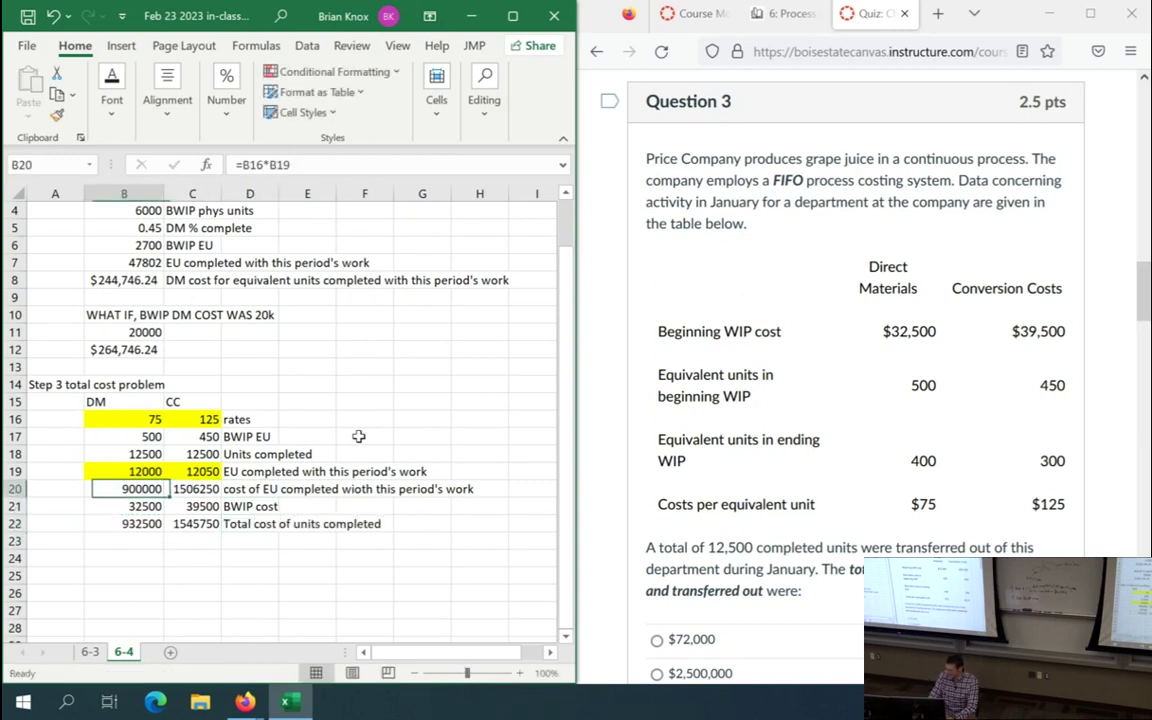
pyautogui.hotkey('shift', 'Up')
pyautogui.hotkey('shift', 'Up')
pyautogui.hotkey('shift', 'Up')
pyautogui.hotkey('shift', 'Up')
pyautogui.hotkey('shift', 'Right')
pyautogui.hotkey('shift', 'Right')
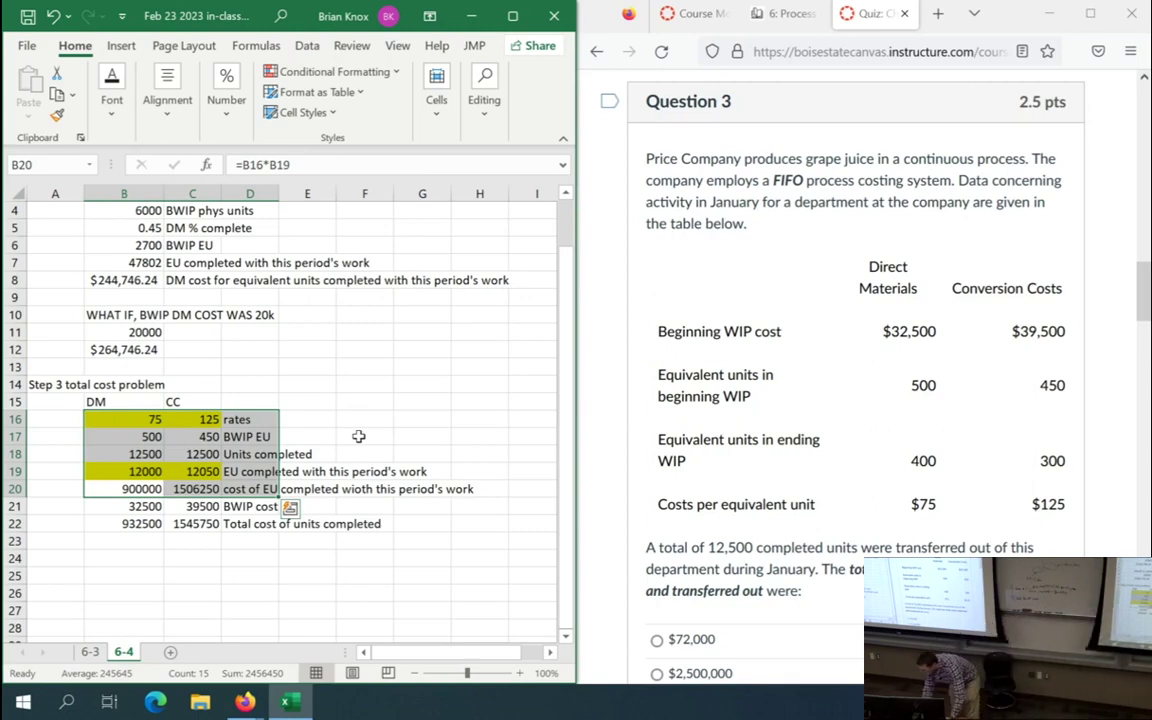
# - Correct the misspelled word in the D20 label so it reads "cost of EU completed with this period's work"
pyautogui.press('Right')
pyautogui.press('Right')
pyautogui.press('F2')
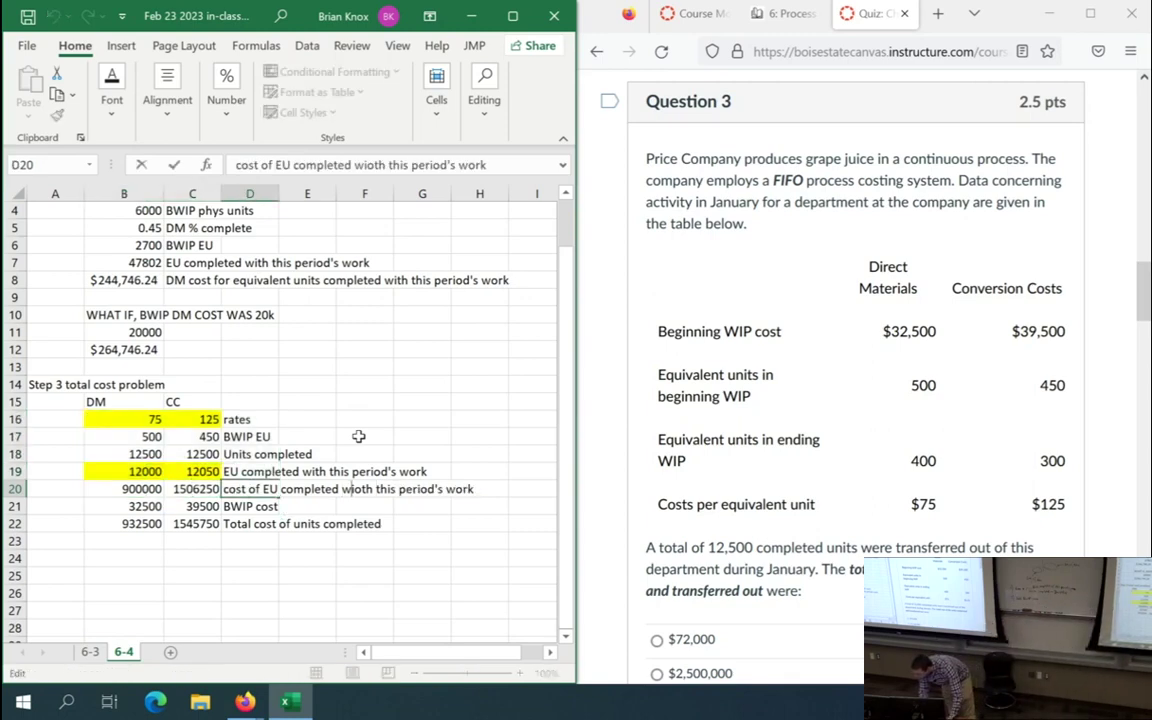
pyautogui.press('Delete')
pyautogui.press('Return')
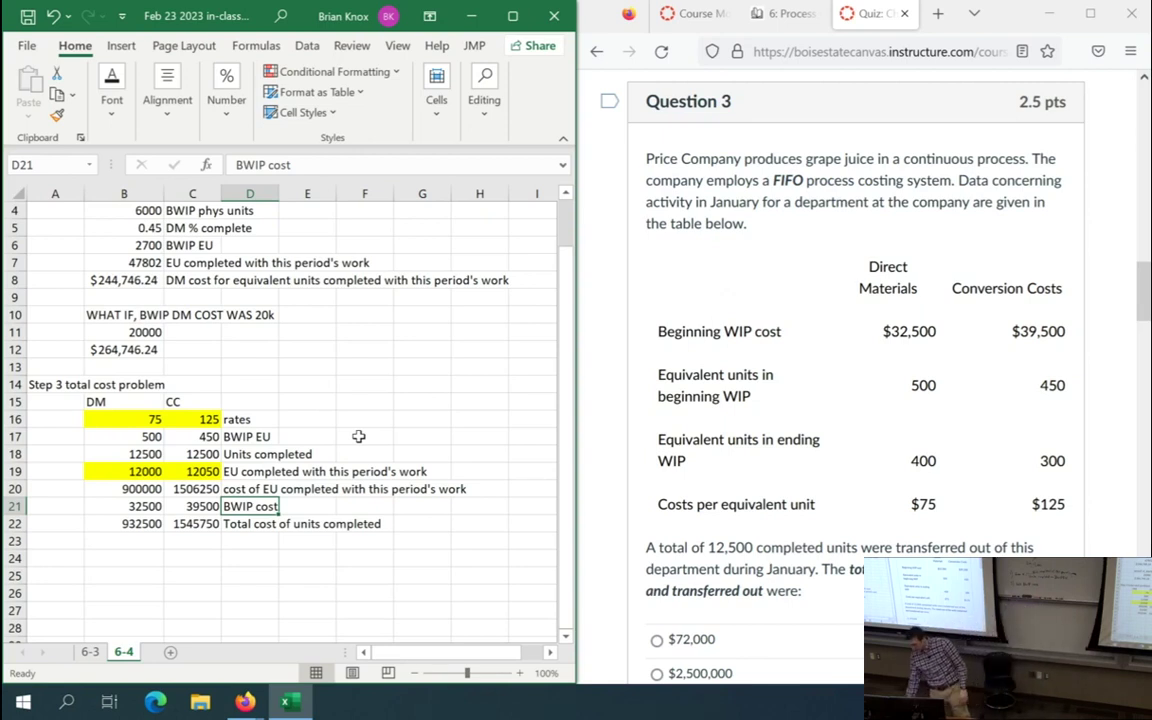
# - Copy the label "Total cost of units completed" from D22 into E22
pyautogui.moveTo(145, 525); pyautogui.dragTo(195, 524)
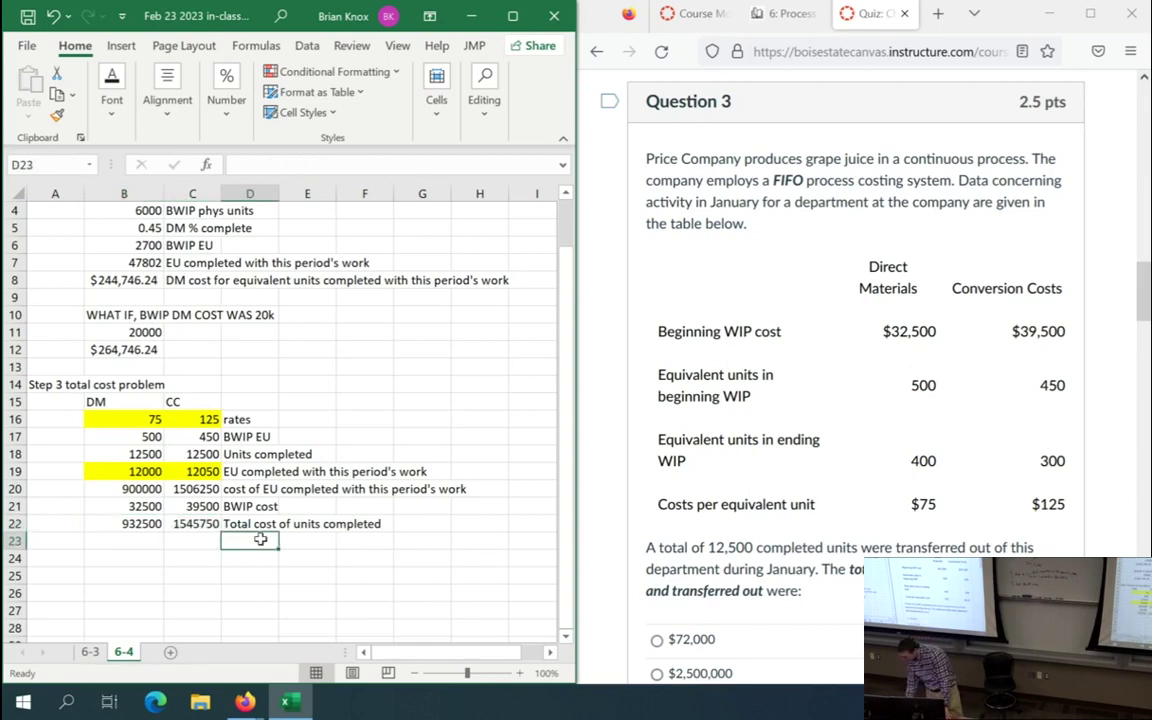
pyautogui.click(232, 522)
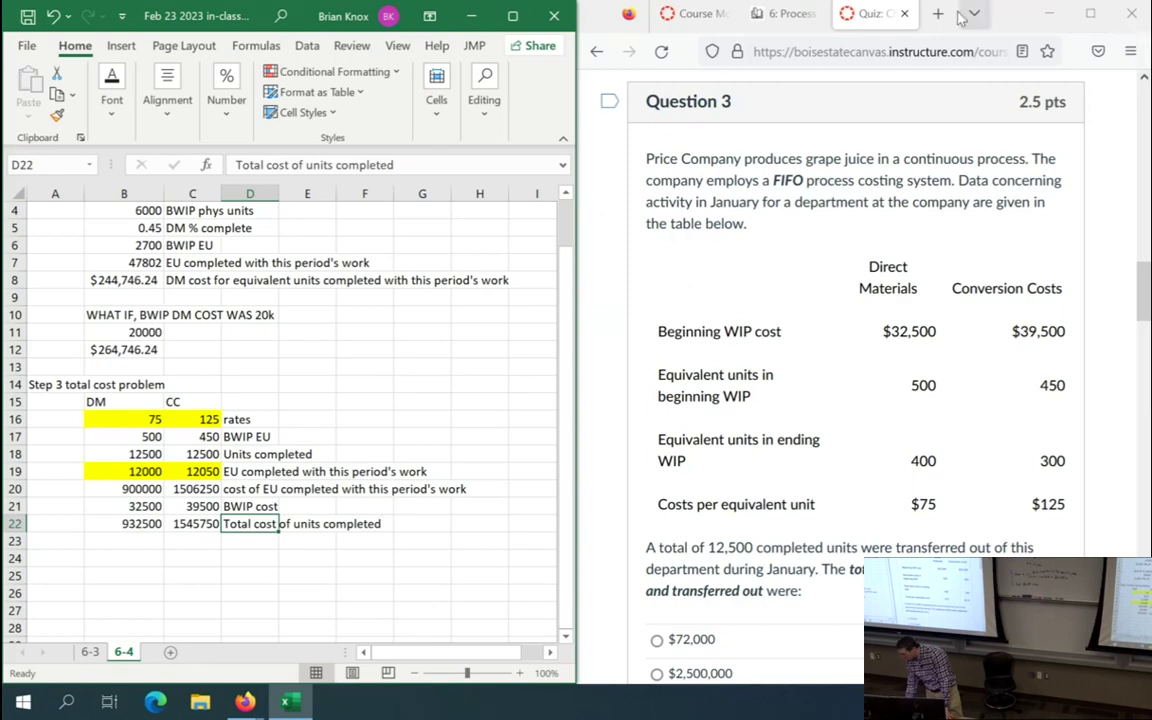
pyautogui.scroll(-2, 771, 446)
pyautogui.scroll(-2, 771, 446)
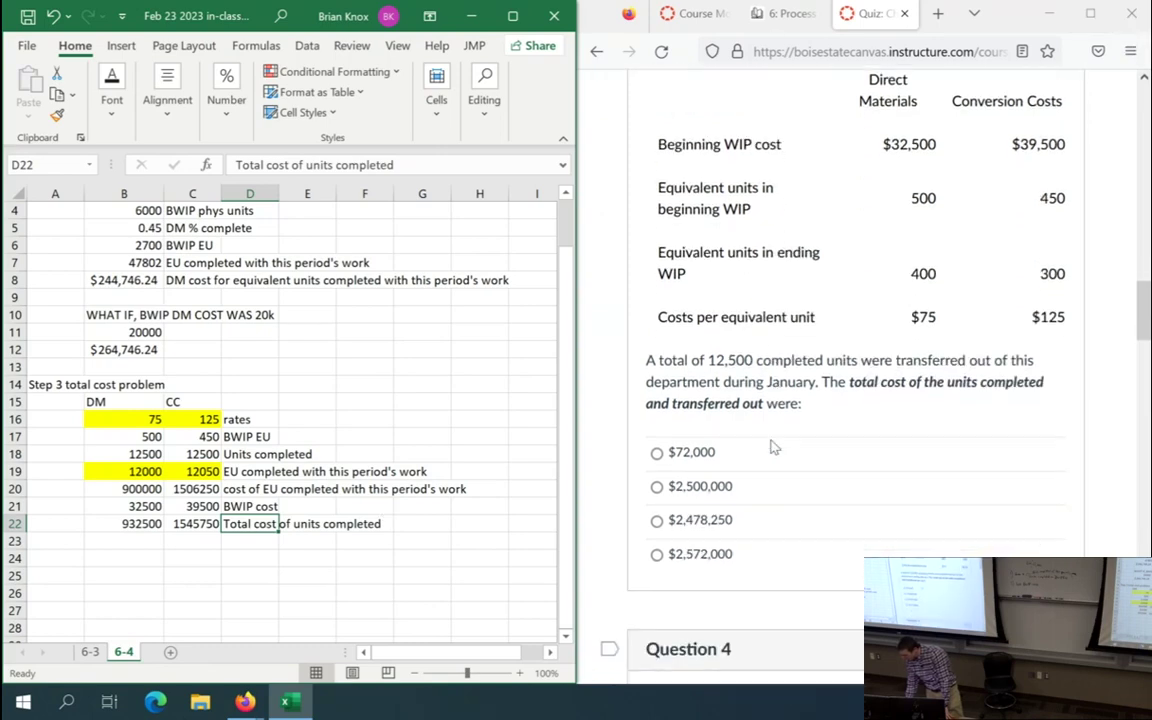
pyautogui.hotkey('ctrl', 'c')
pyautogui.press('Right')
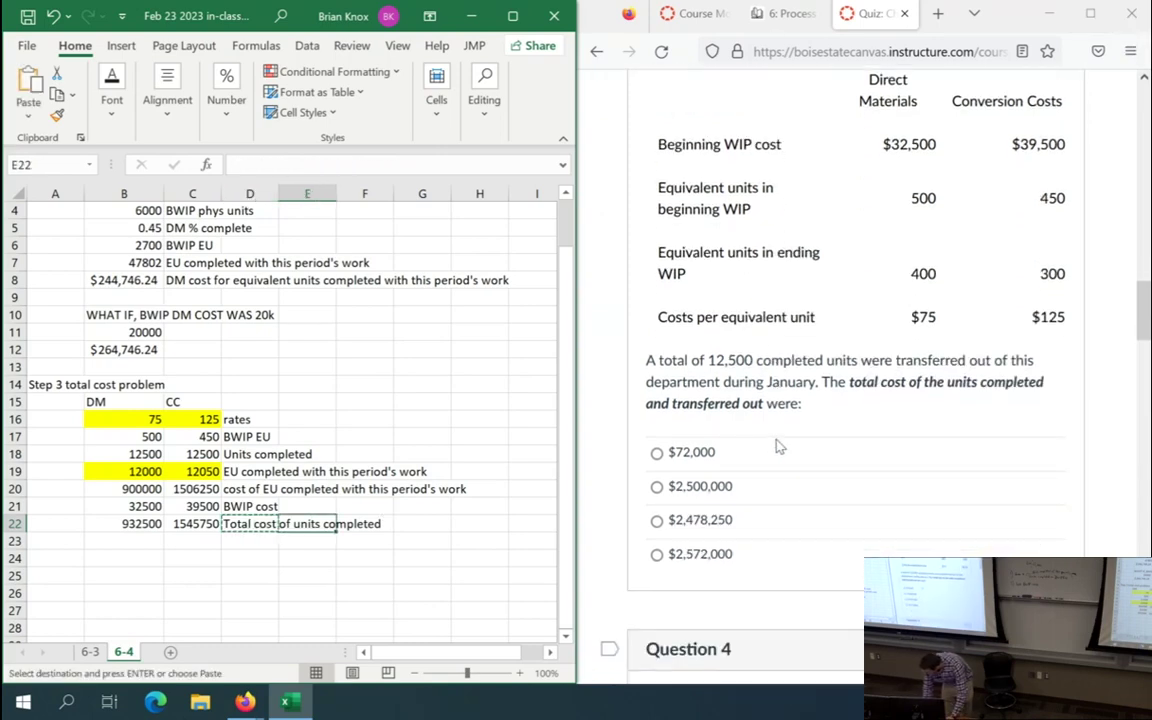
pyautogui.hotkey('ctrl', 'v')
# - Replace the label in D22 with the total =SUM(B22:C22), and choose the $2,478,250 answer for Question 3
pyautogui.press('Left')
pyautogui.write('=')
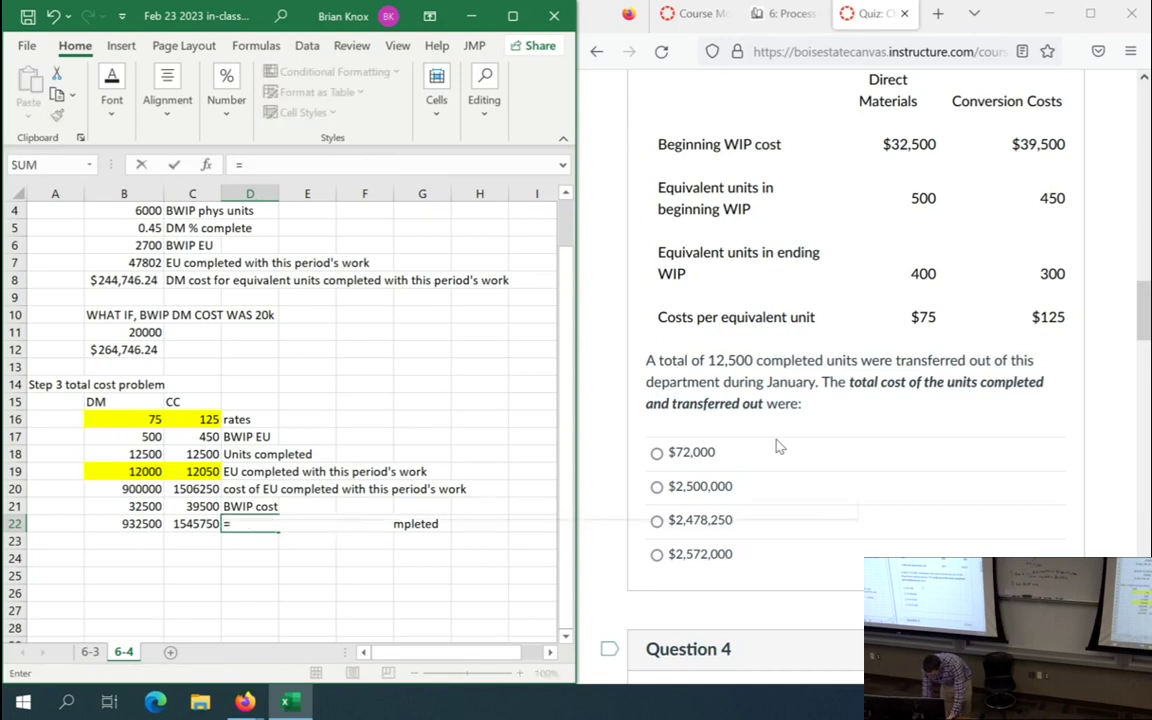
pyautogui.write('SUM(')
pyautogui.press('Left')
pyautogui.hotkey('shift', 'Left')
pyautogui.press('Return')
pyautogui.press('Up')
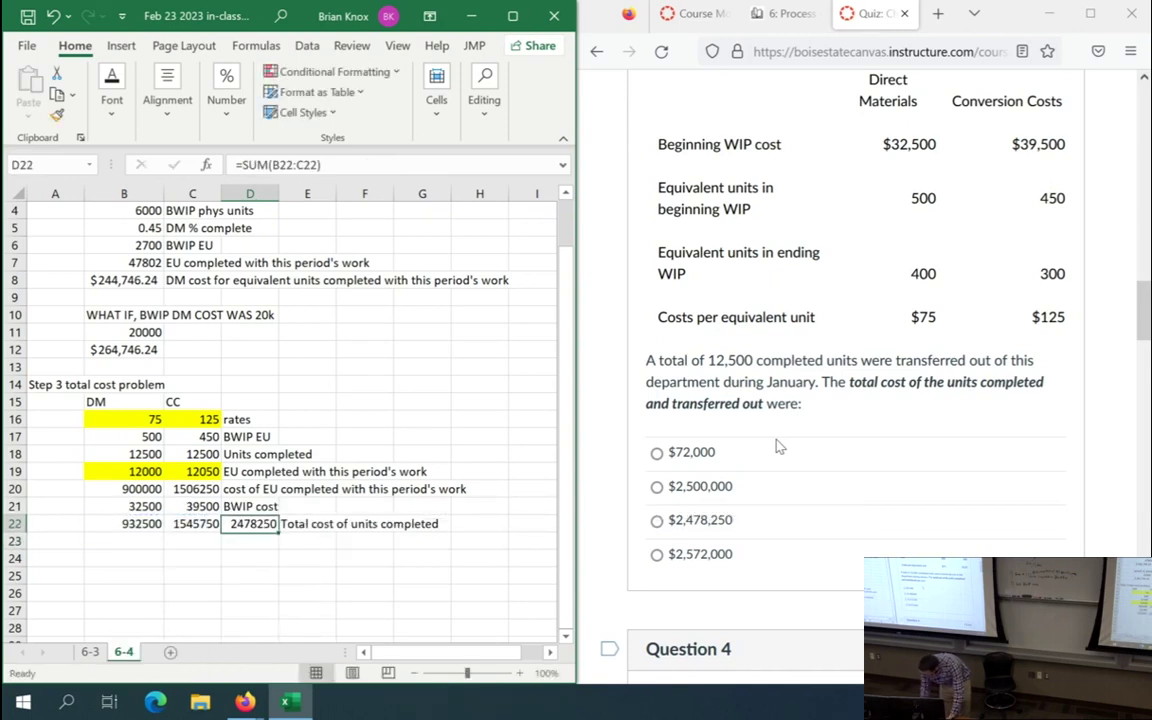
pyautogui.click(731, 524)
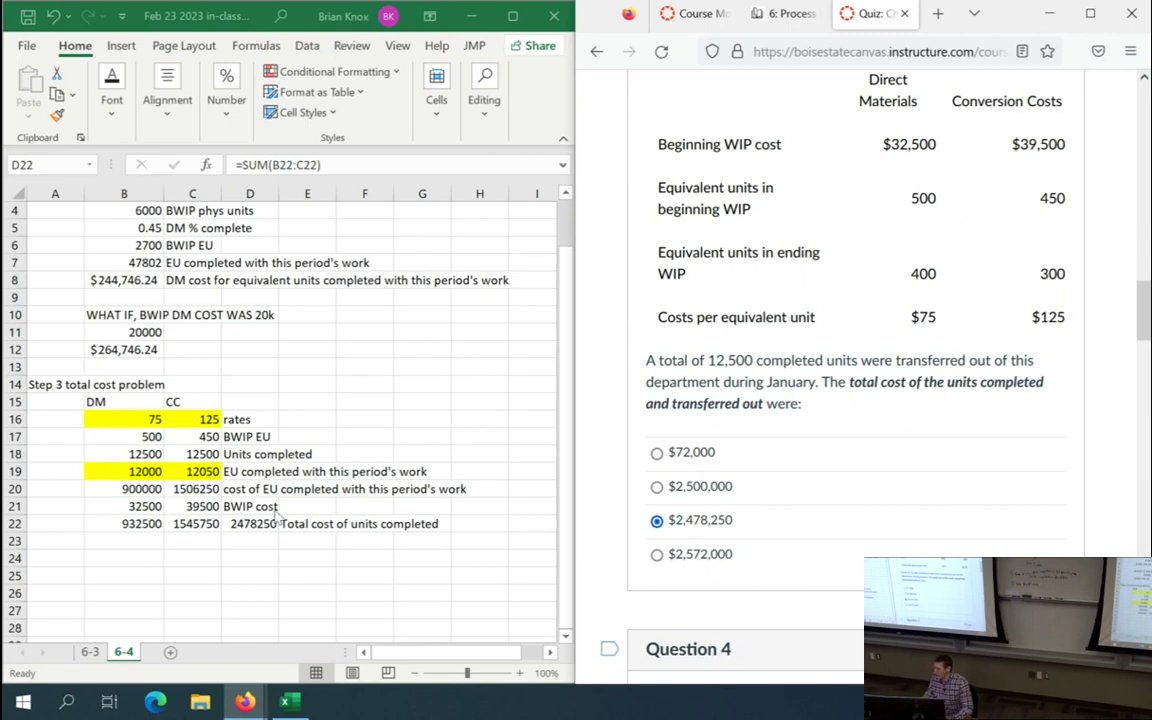
# - Sum the DM and CC costs of this period's work in H20 with =SUM(B20:C20), and select B21:C21 to check the BWIP costs
pyautogui.click(250, 487)
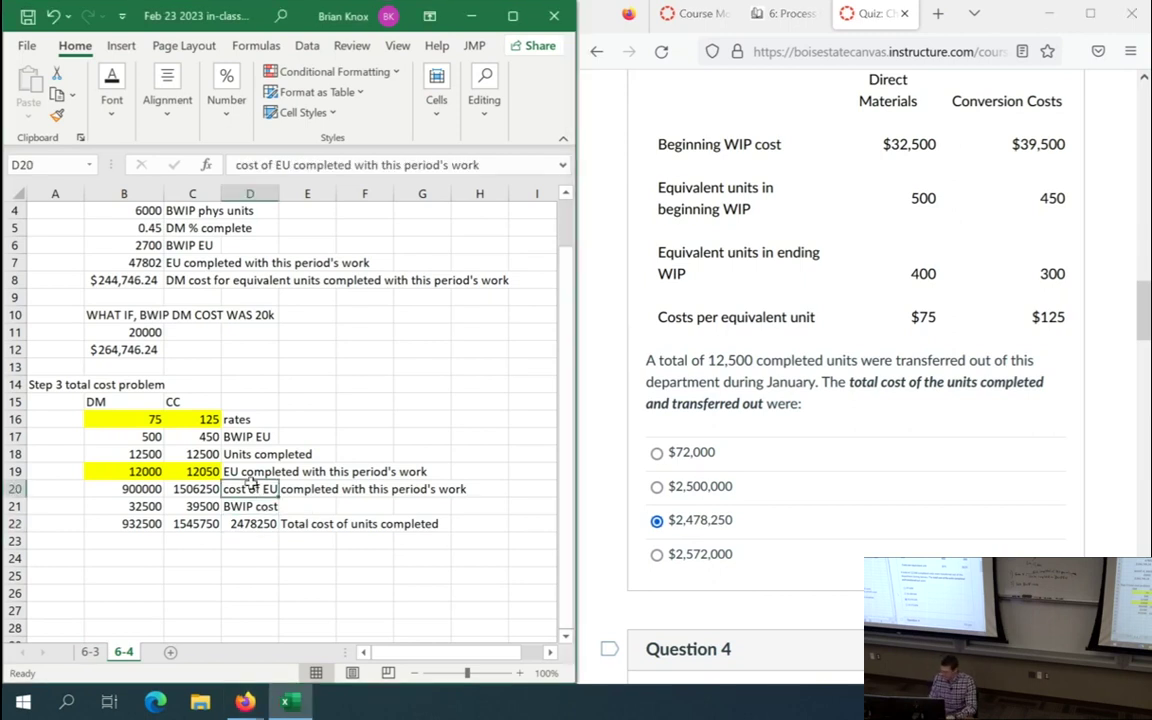
pyautogui.press('Right')
pyautogui.press('Right')
pyautogui.press('Right')
pyautogui.press('Right')
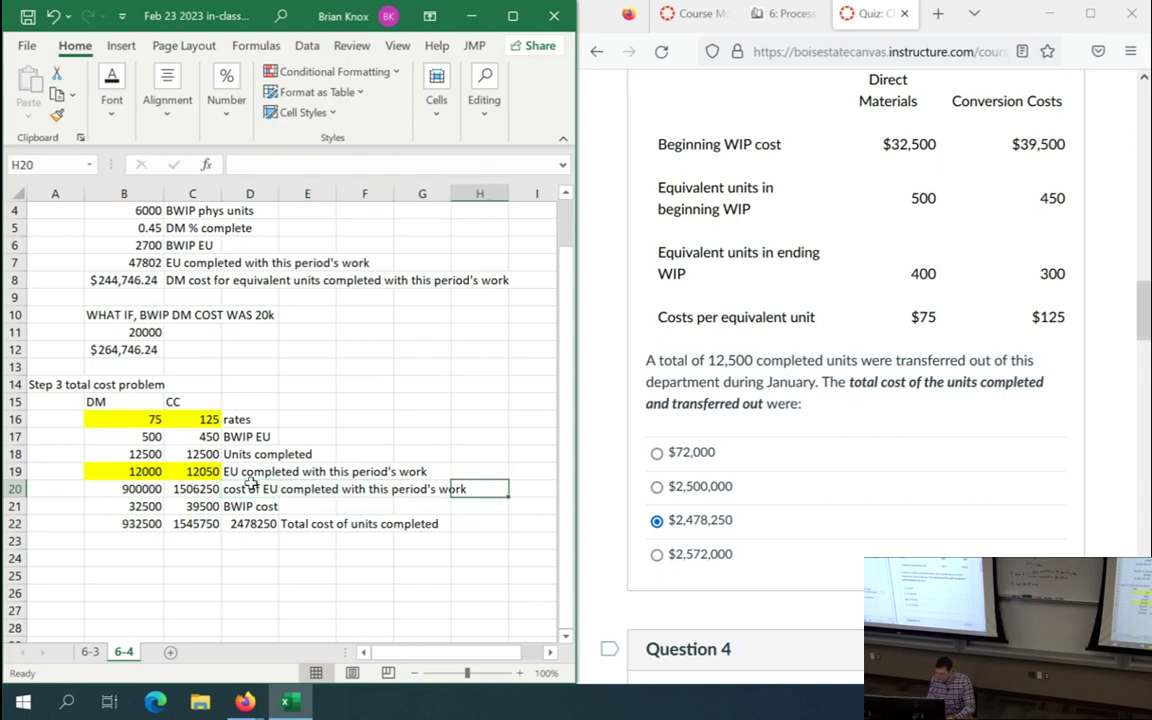
pyautogui.write('=sum(')
pyautogui.press('Left')
pyautogui.press('Left')
pyautogui.press('Left')
pyautogui.press('Left')
pyautogui.press('Left')
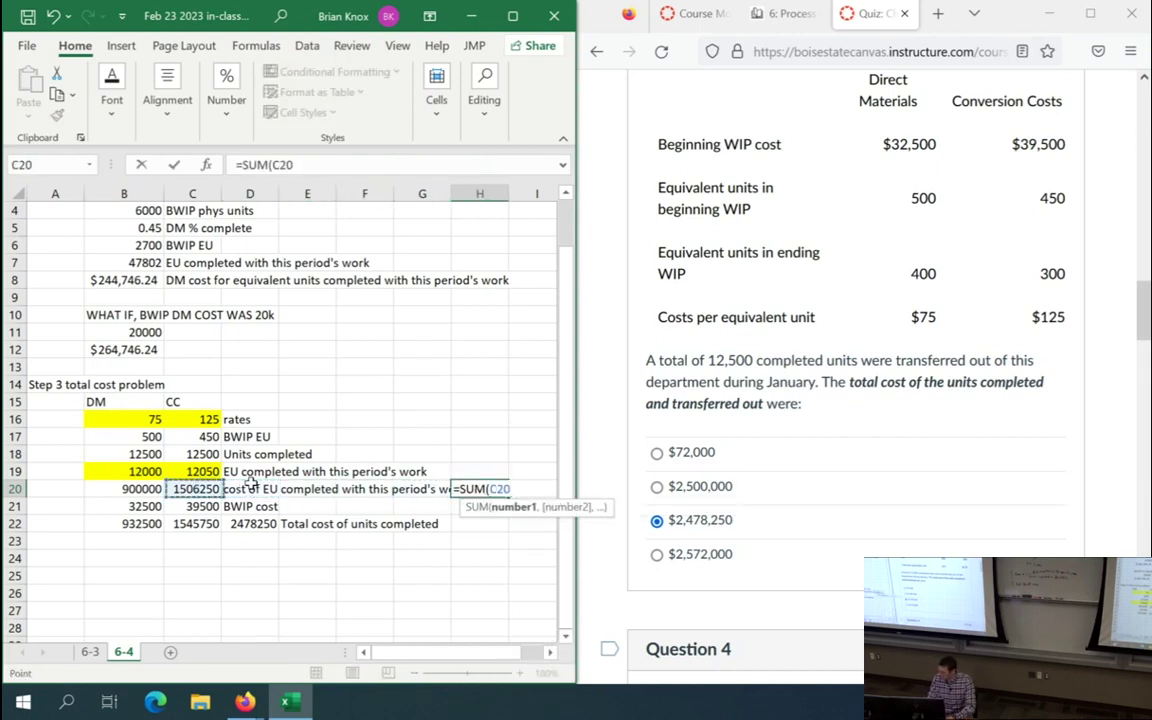
pyautogui.hotkey('shift', 'Left')
pyautogui.hotkey('ctrl', 'Return')
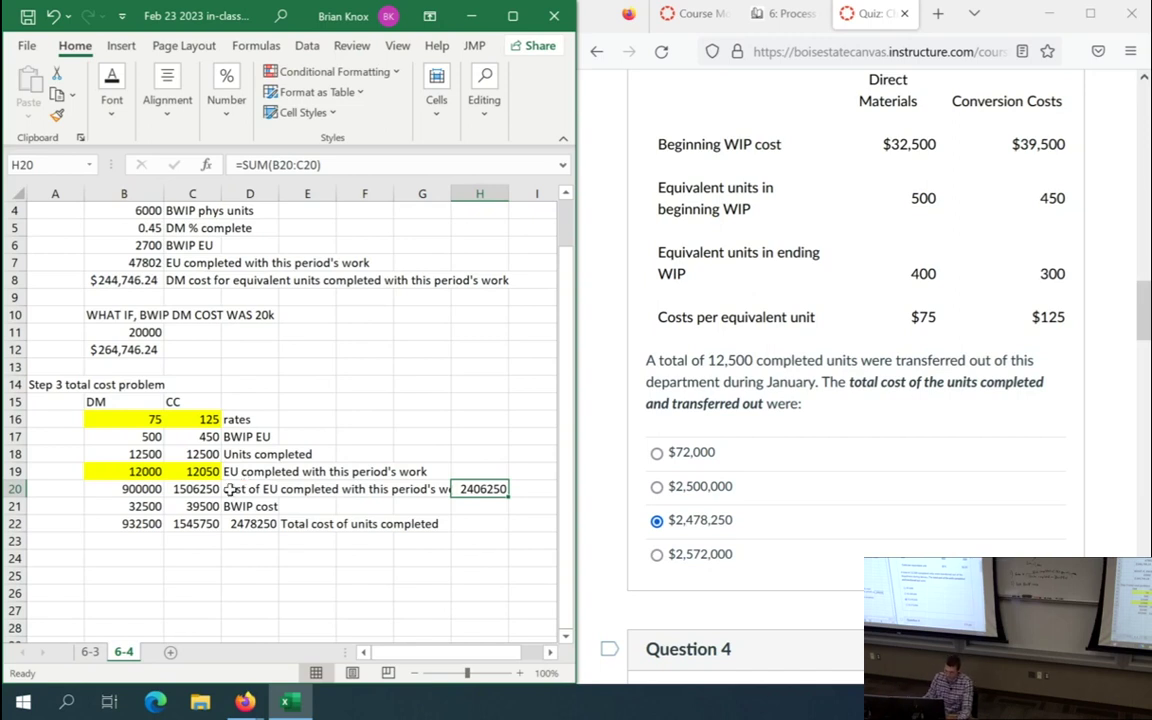
pyautogui.moveTo(145, 506); pyautogui.dragTo(181, 507)
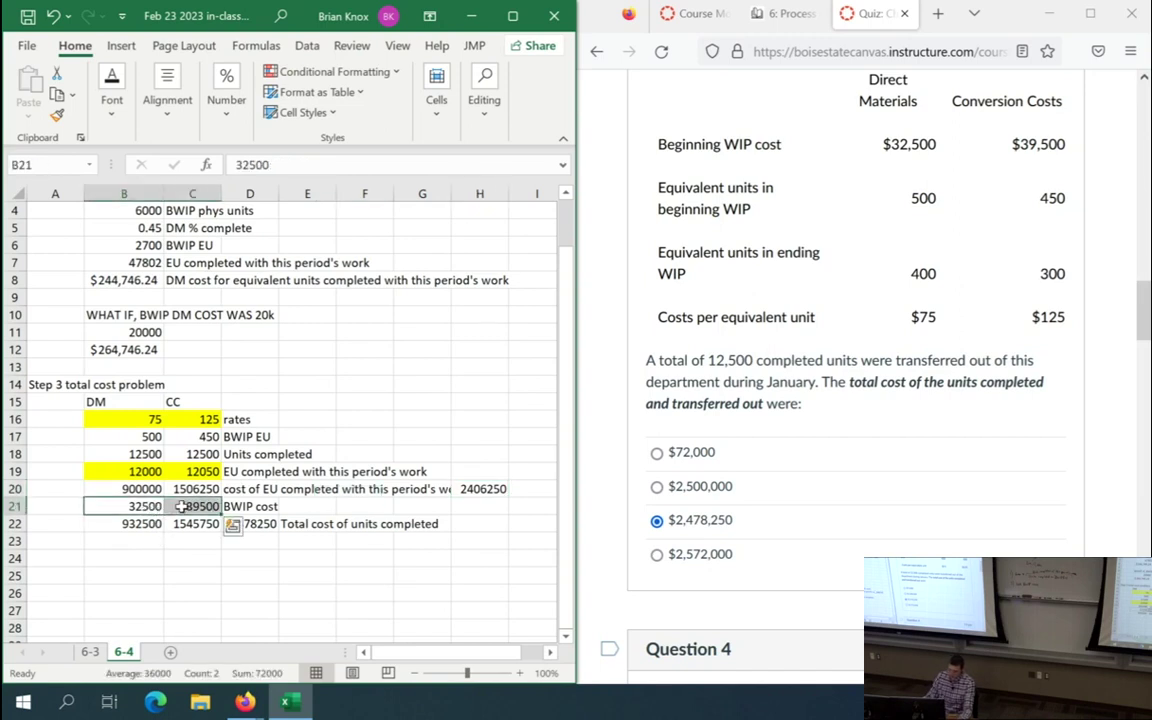
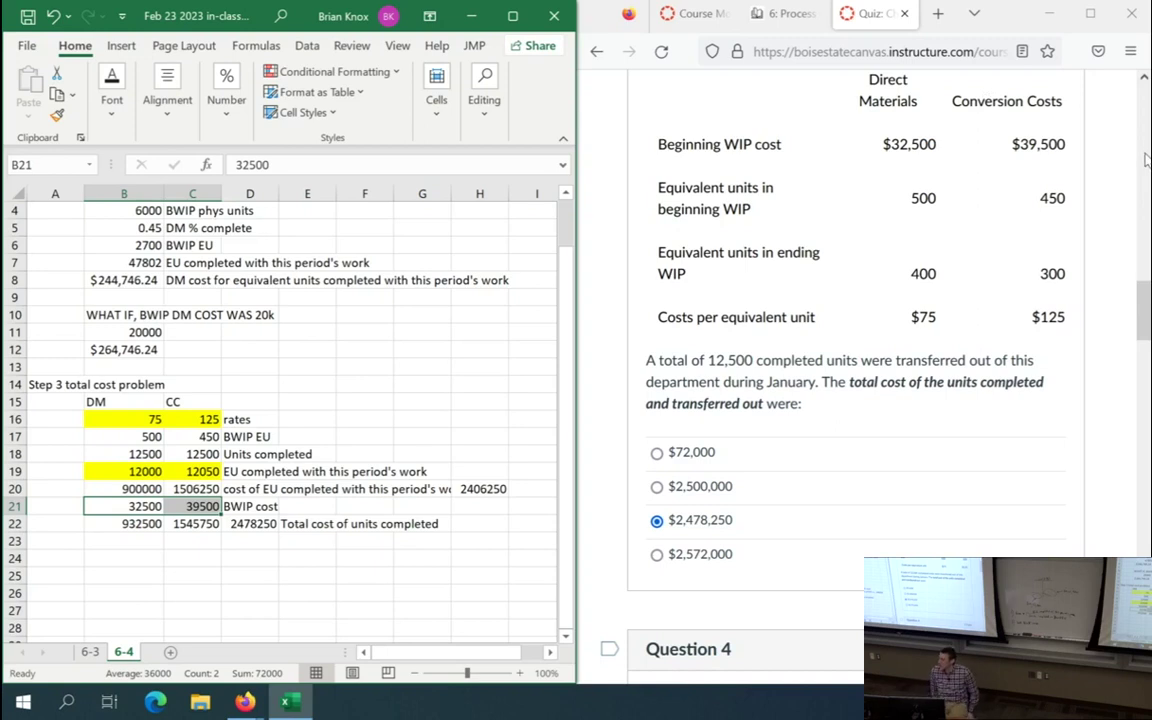
# - Switch from the quiz to the online process costing chapter and find section 6.5.3 on FIFO Step #3's additive method
pyautogui.click(905, 350)
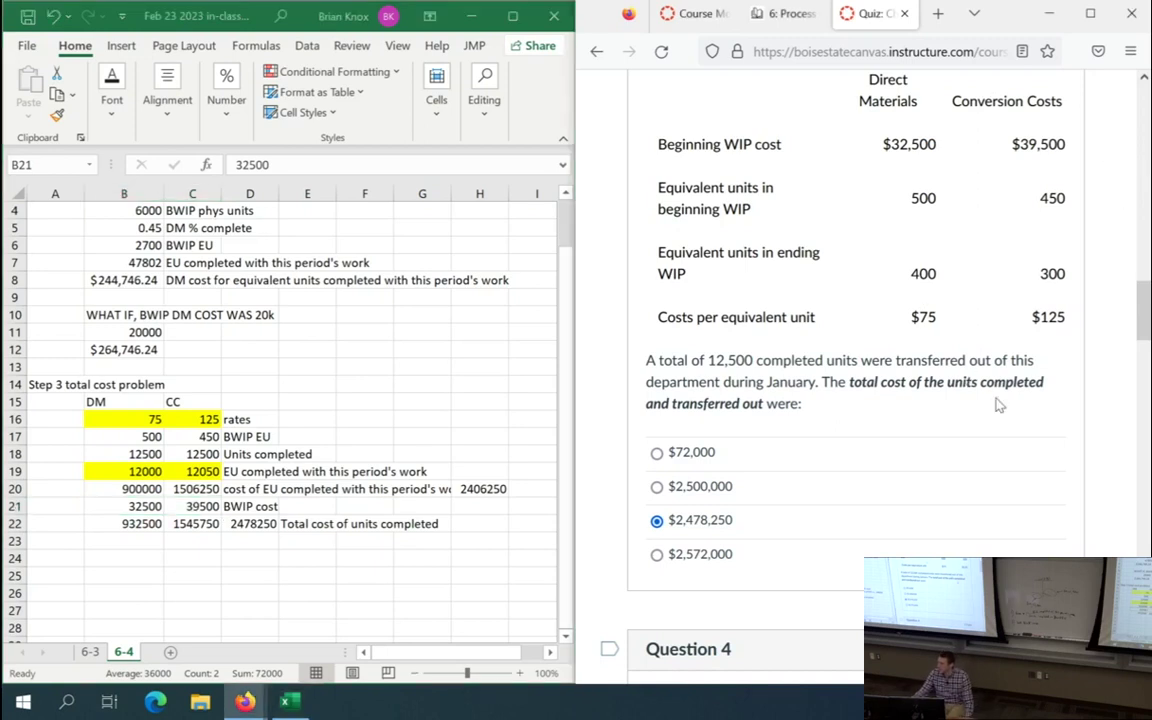
pyautogui.scroll(1, 997, 407)
pyautogui.scroll(2, 997, 407)
pyautogui.scroll(2, 997, 407)
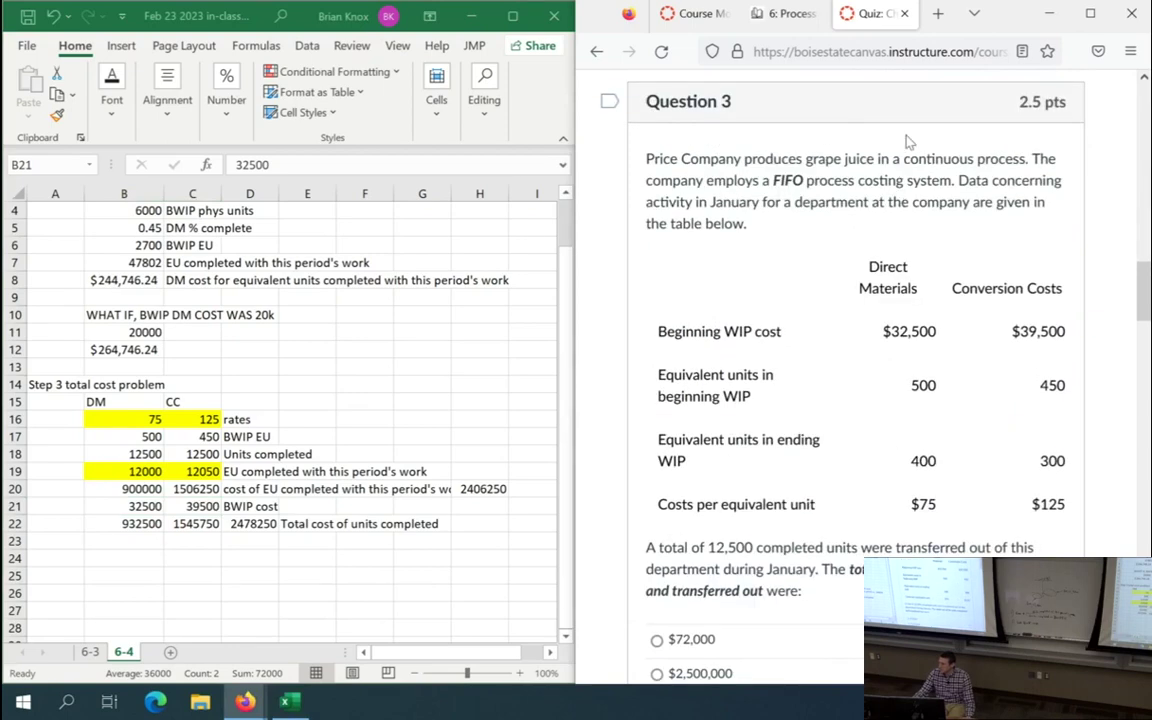
pyautogui.click(785, 13)
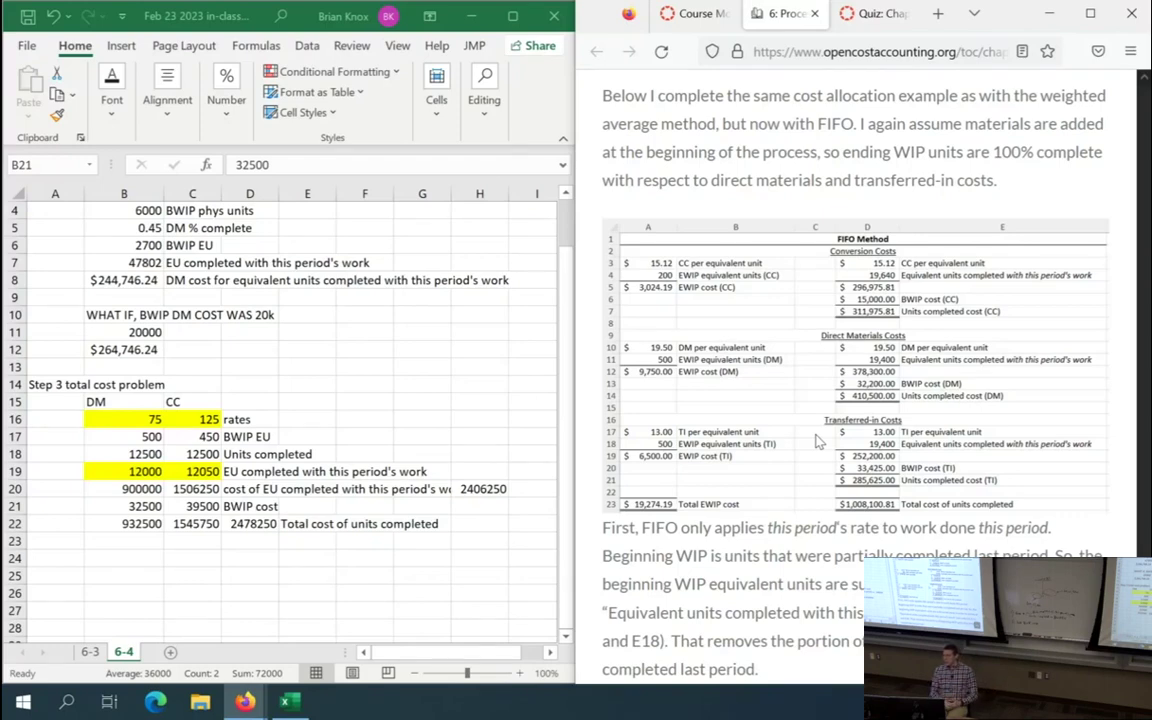
pyautogui.scroll(-5, 840, 445)
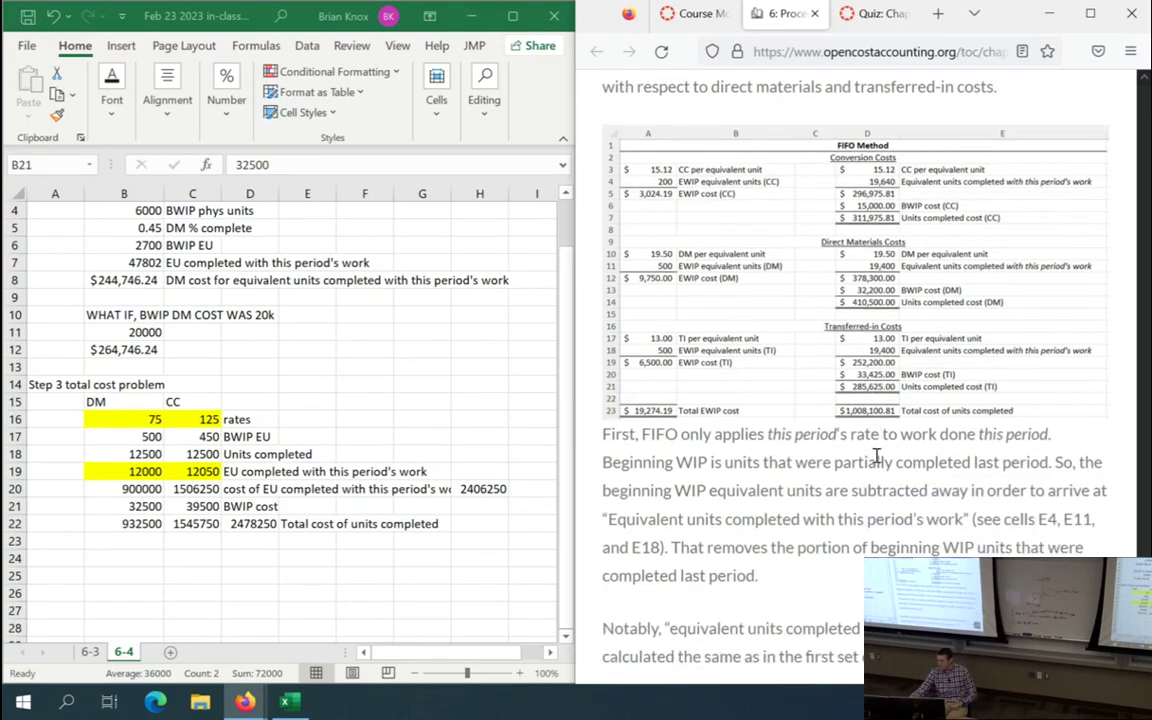
pyautogui.scroll(-10, 876, 455)
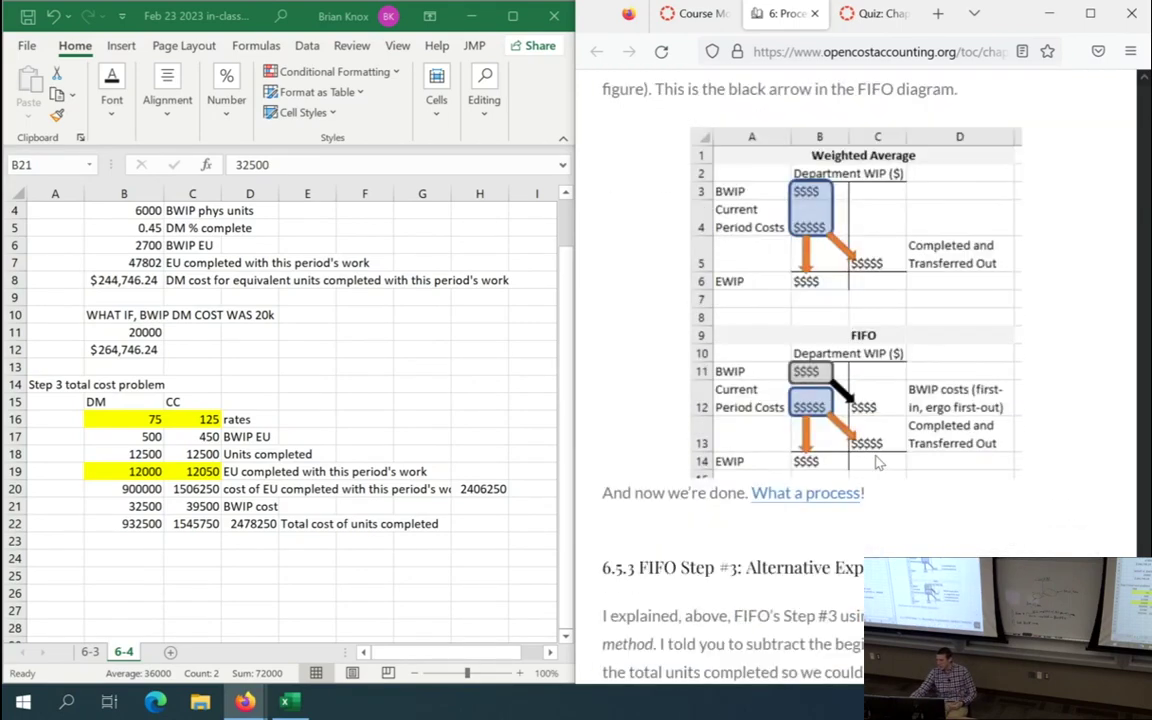
pyautogui.scroll(-1, 876, 455)
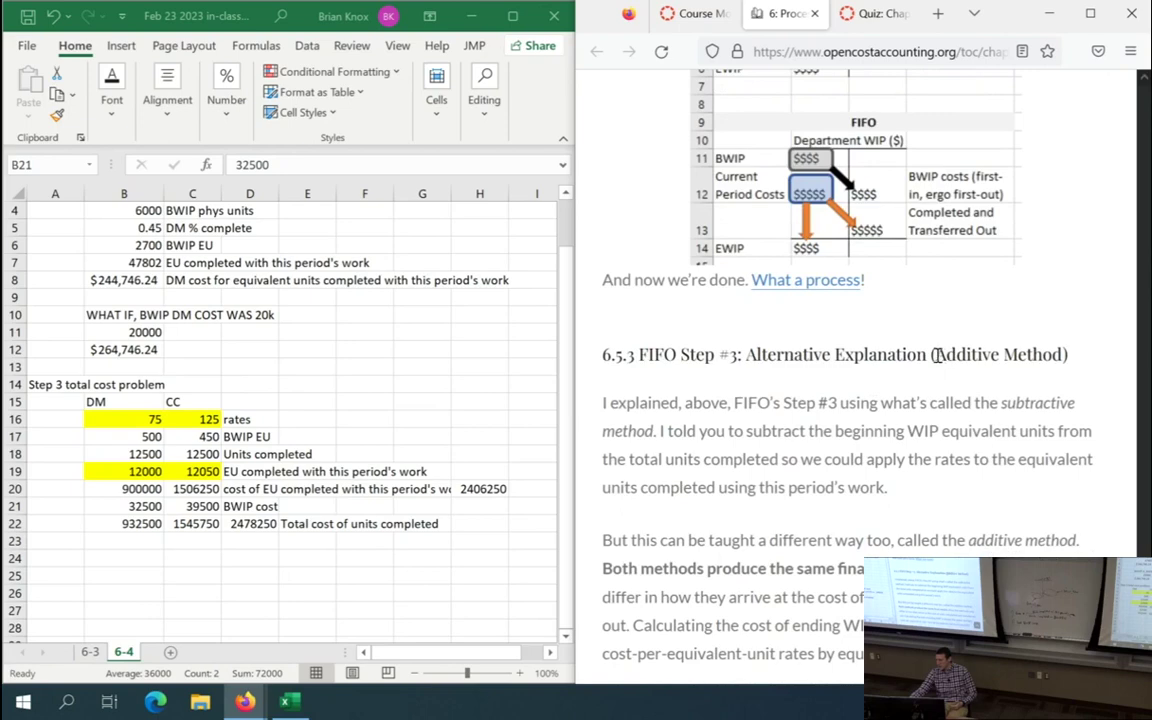
pyautogui.moveTo(935, 355); pyautogui.dragTo(1070, 355)
pyautogui.click(960, 320)
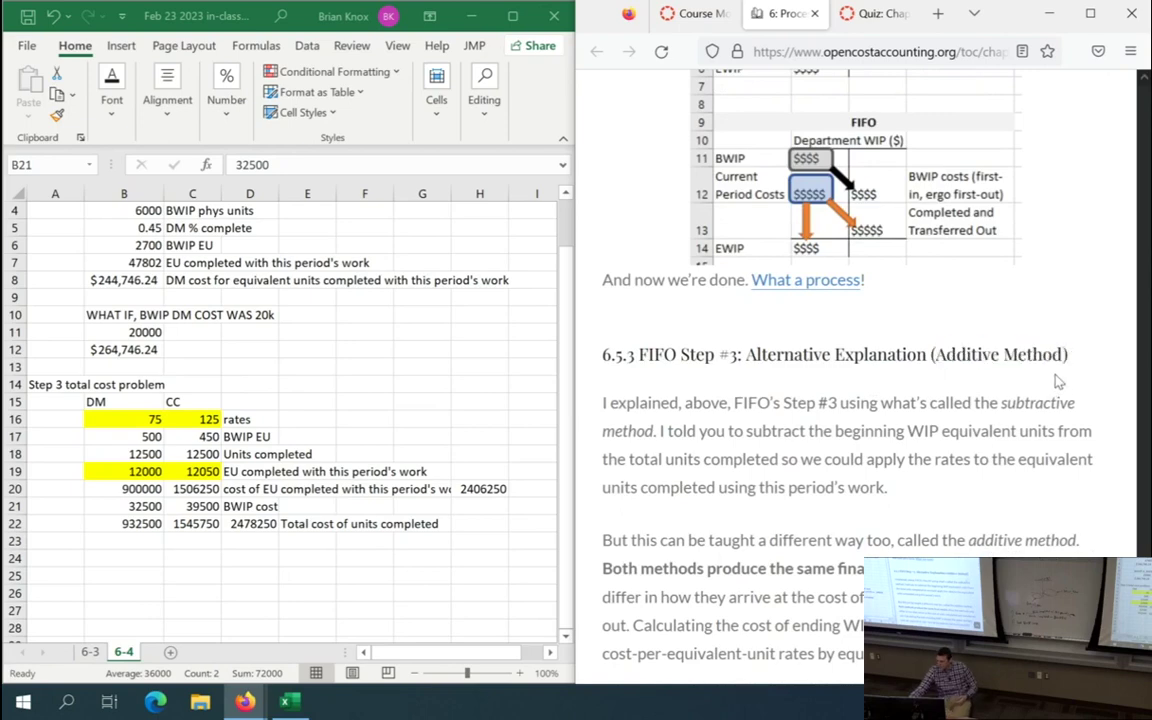
# - Examine the additive method's "Units Started and Completed" formula and the explanation of the cost of beginning WIP units
pyautogui.scroll(-1, 960, 400)
pyautogui.scroll(-6, 961, 411)
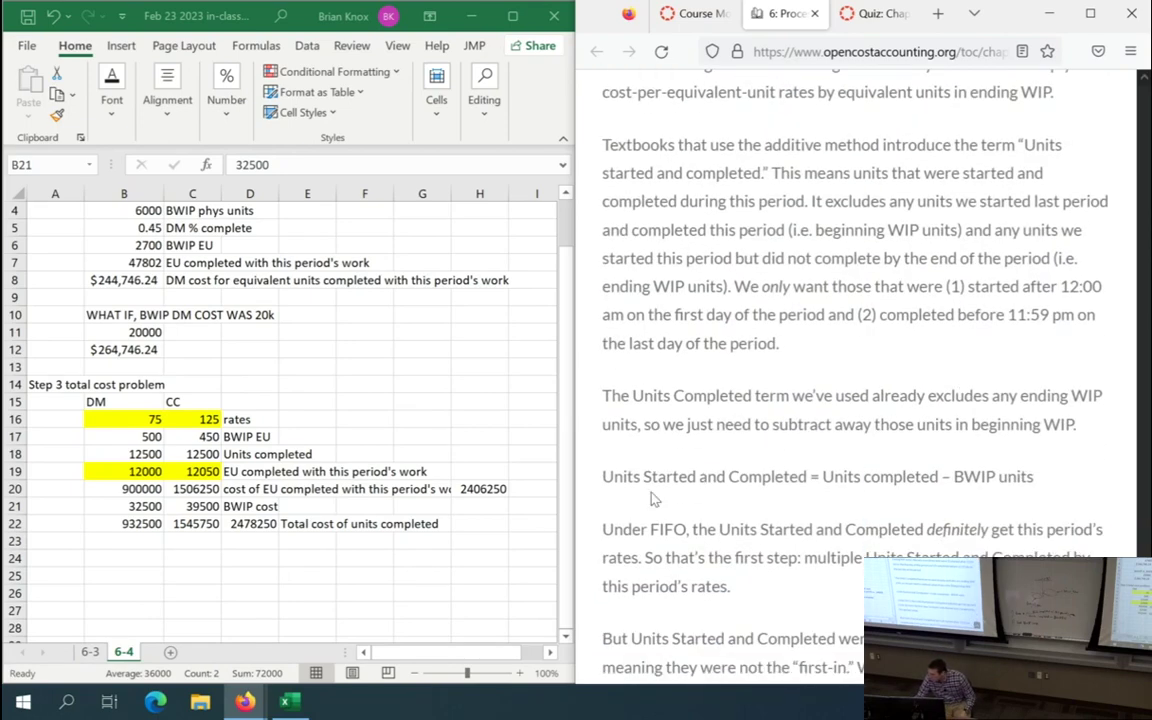
pyautogui.moveTo(608, 474); pyautogui.dragTo(812, 477)
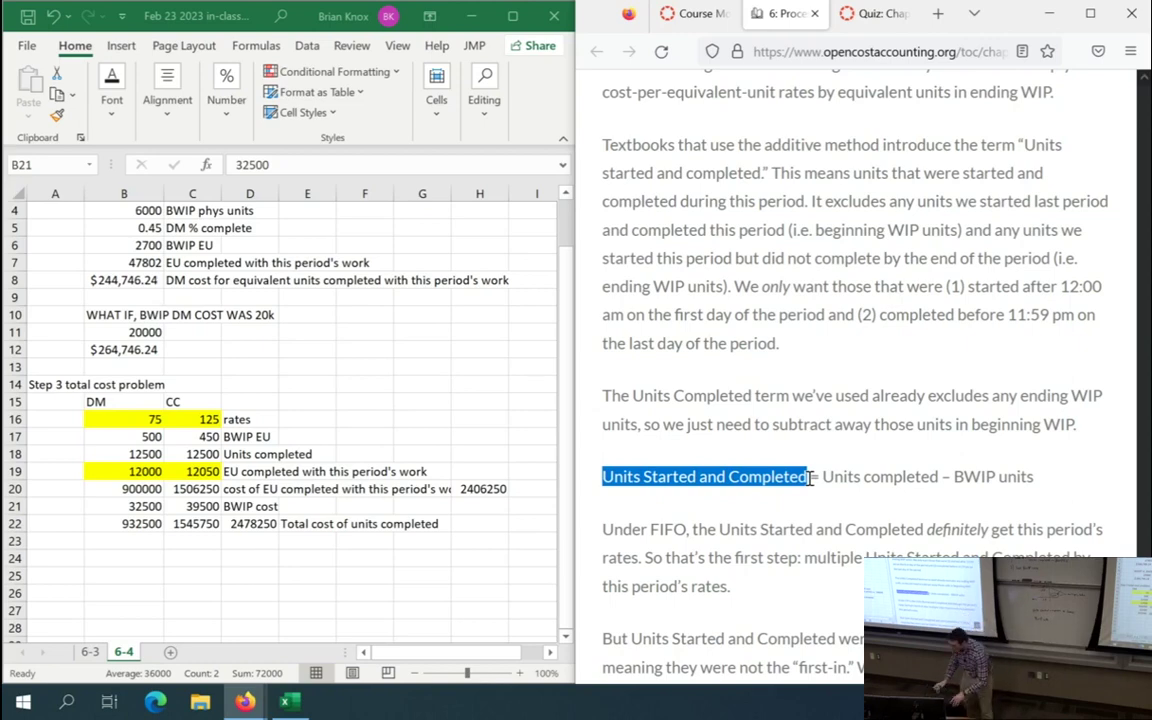
pyautogui.scroll(-1, 838, 380)
pyautogui.scroll(-6, 838, 380)
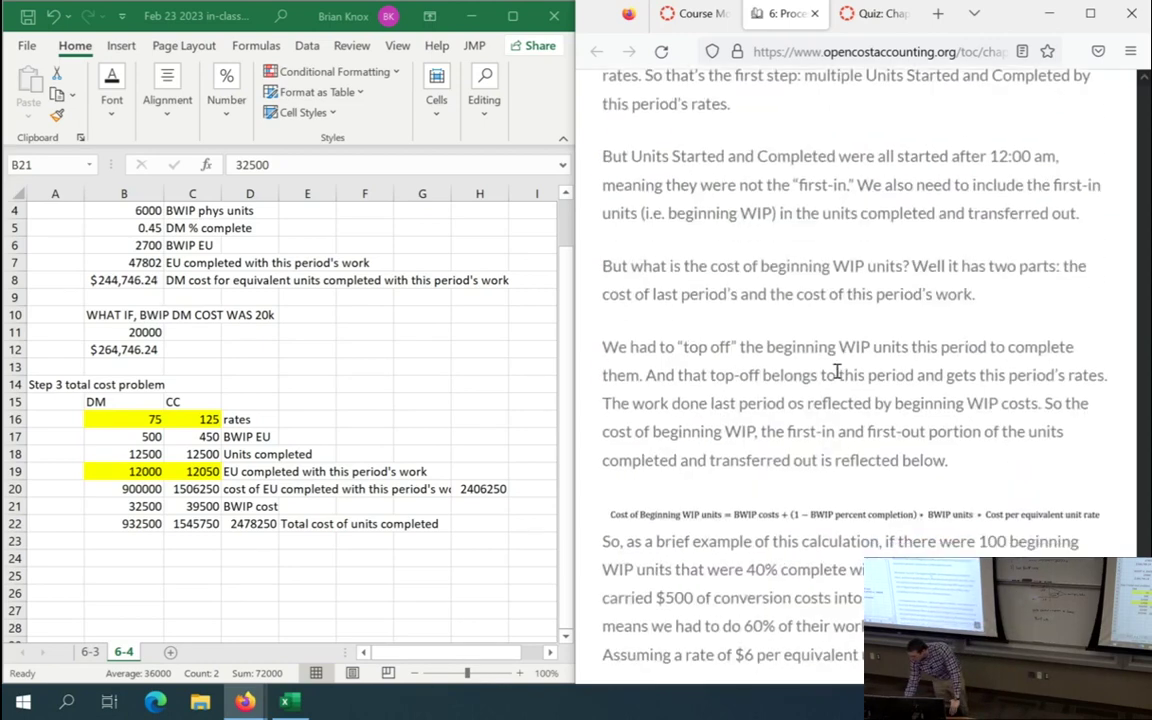
# - Examine the beginning WIP "top off" explanation, its conversion cost example, and the additive method's FIFO figure
pyautogui.moveTo(678, 270); pyautogui.dragTo(940, 268)
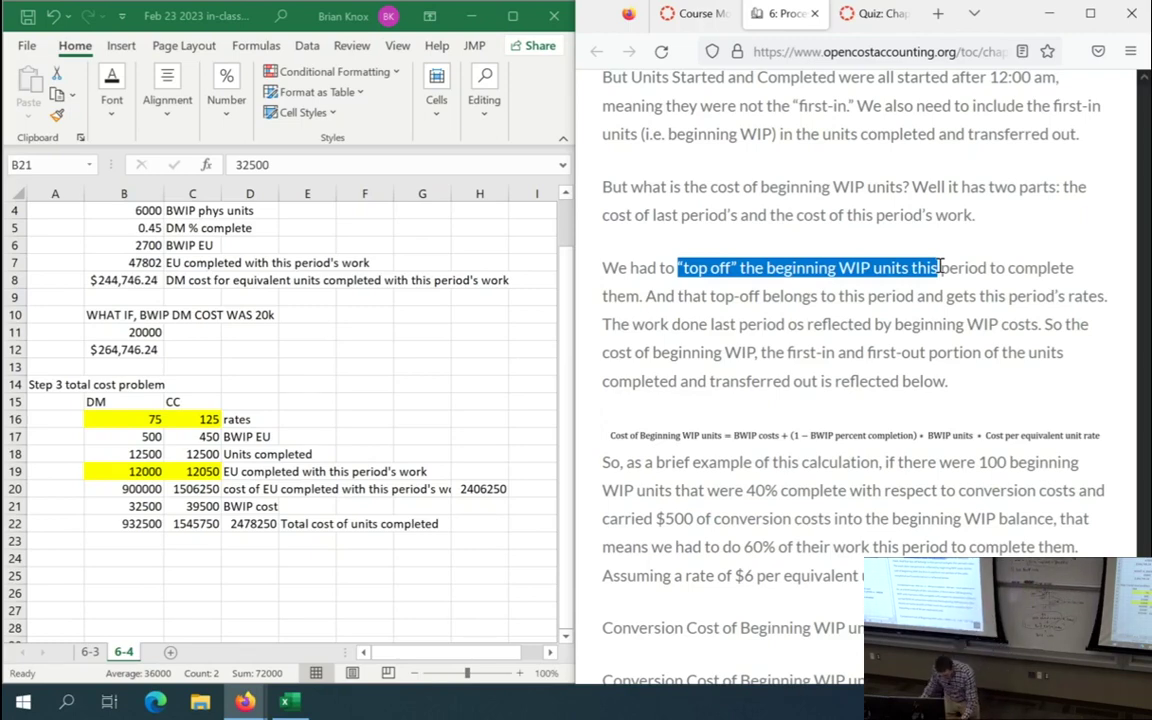
pyautogui.click(882, 344)
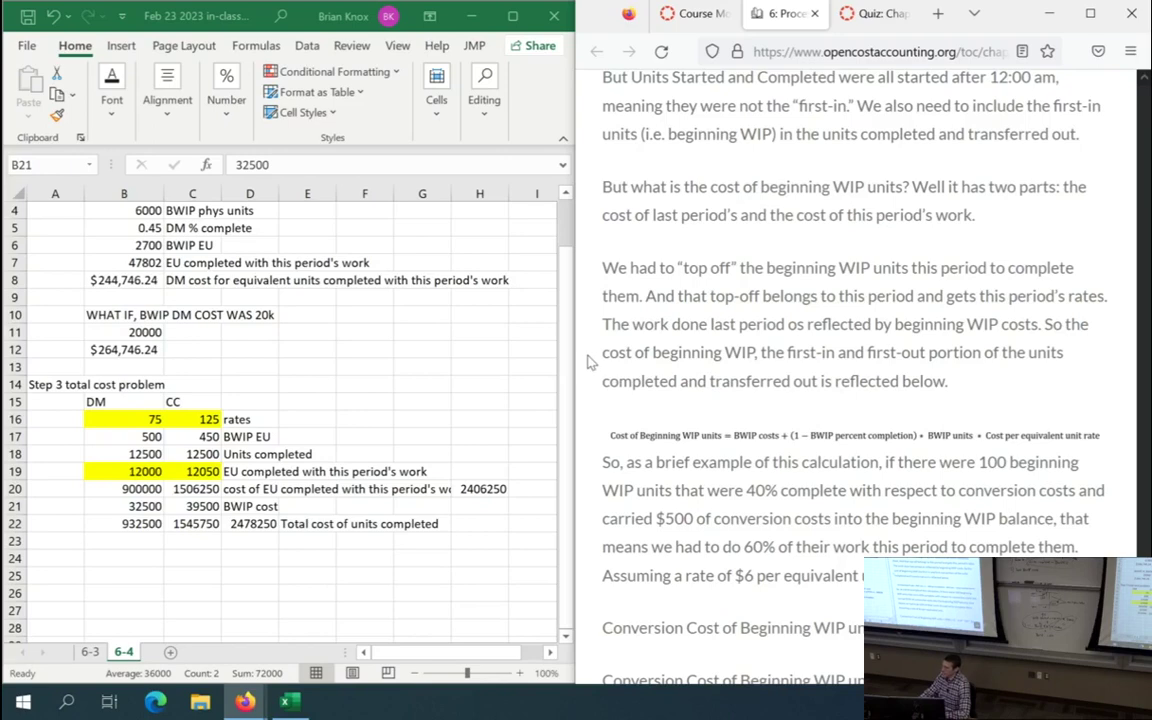
pyautogui.scroll(-1, 587, 345)
pyautogui.scroll(-2, 587, 345)
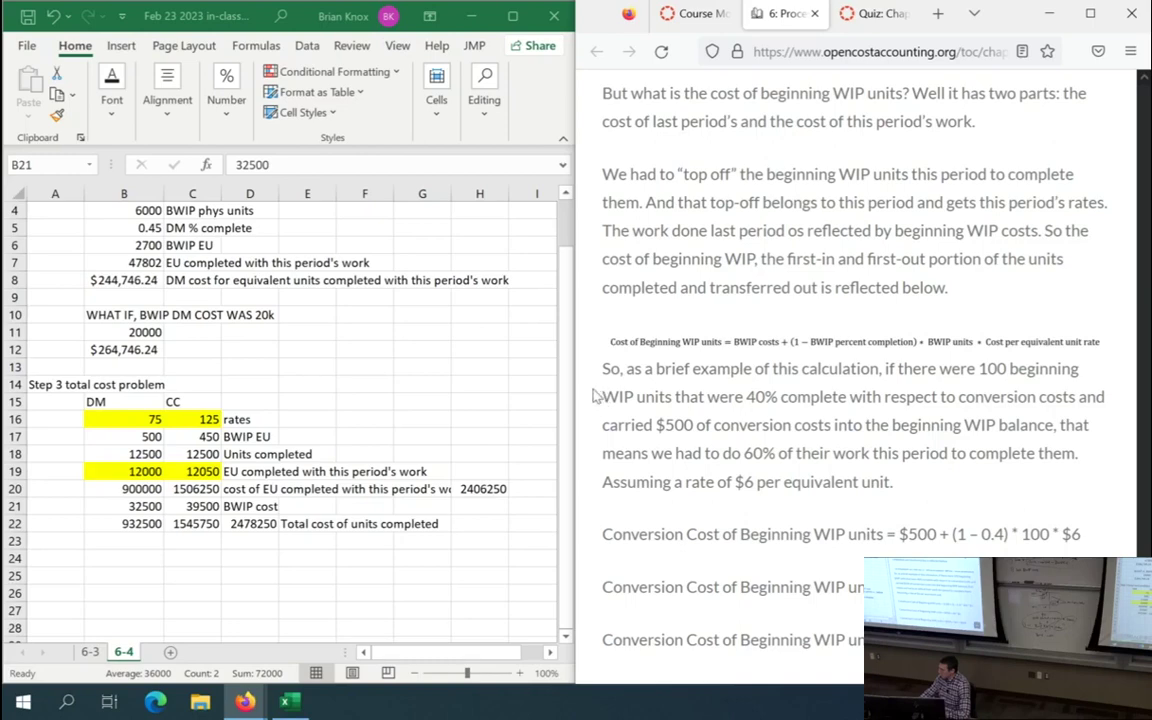
pyautogui.scroll(-7, 590, 392)
pyautogui.scroll(-4, 590, 395)
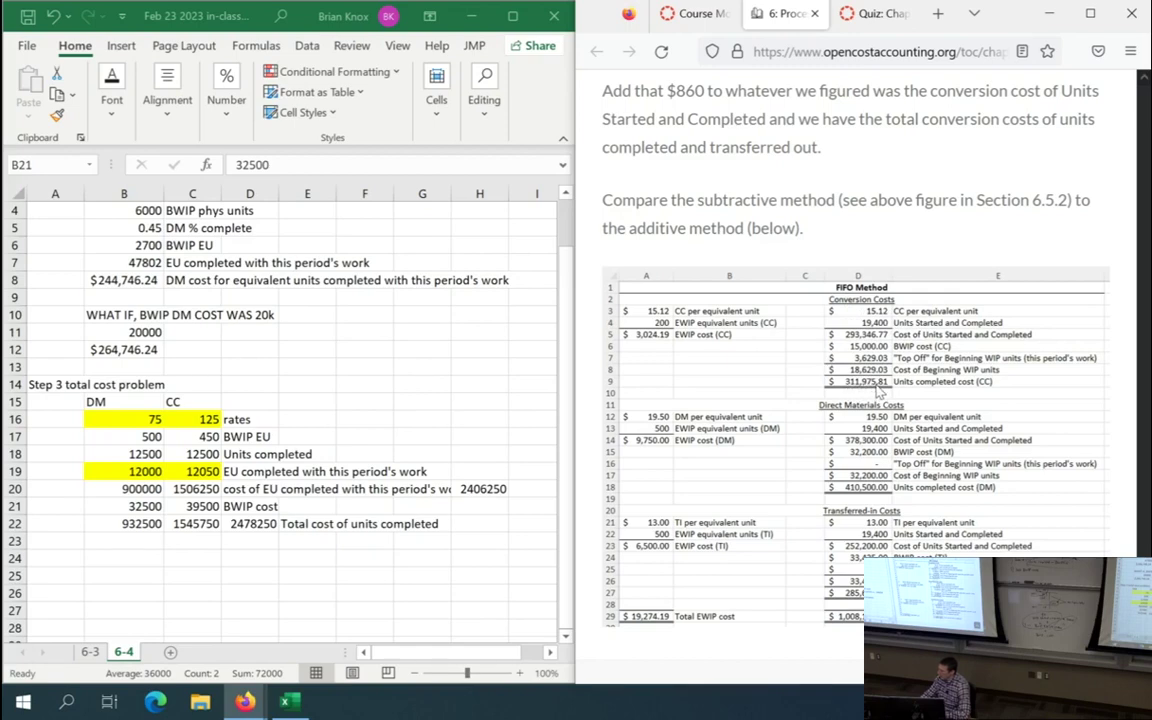
# - Review the subtractive method's FIFO figure and explanation for comparison, and return to Question 3 of the quiz
pyautogui.scroll(10, 776, 192)
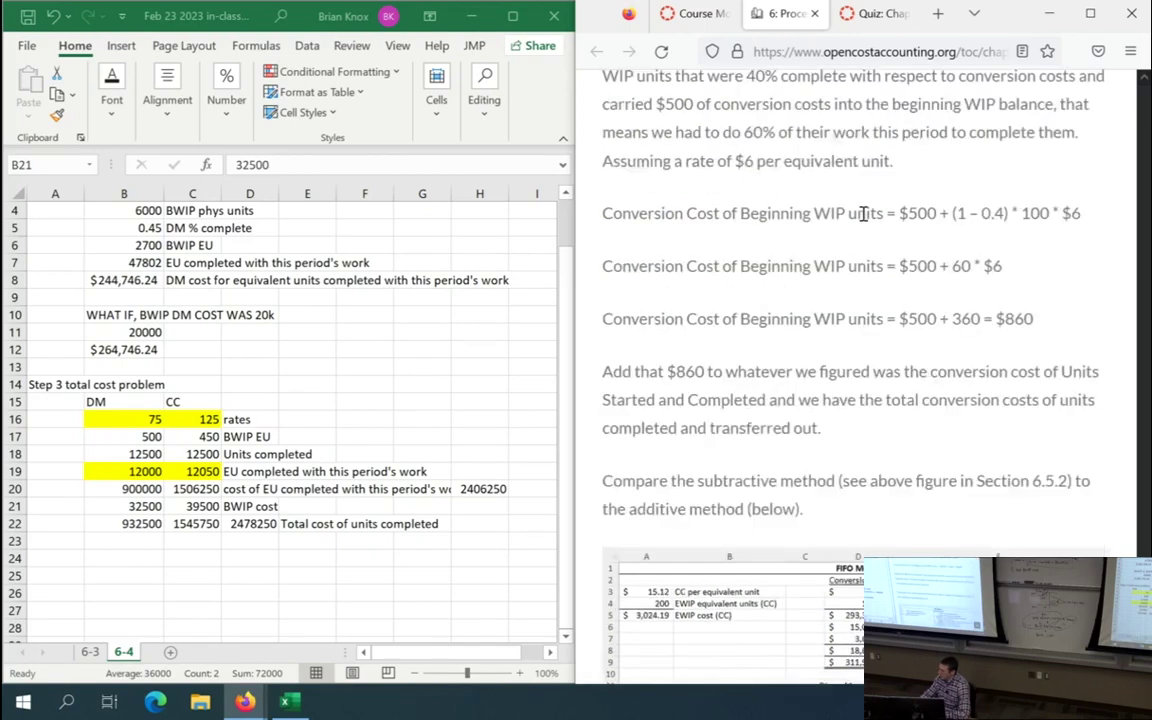
pyautogui.scroll(15, 866, 222)
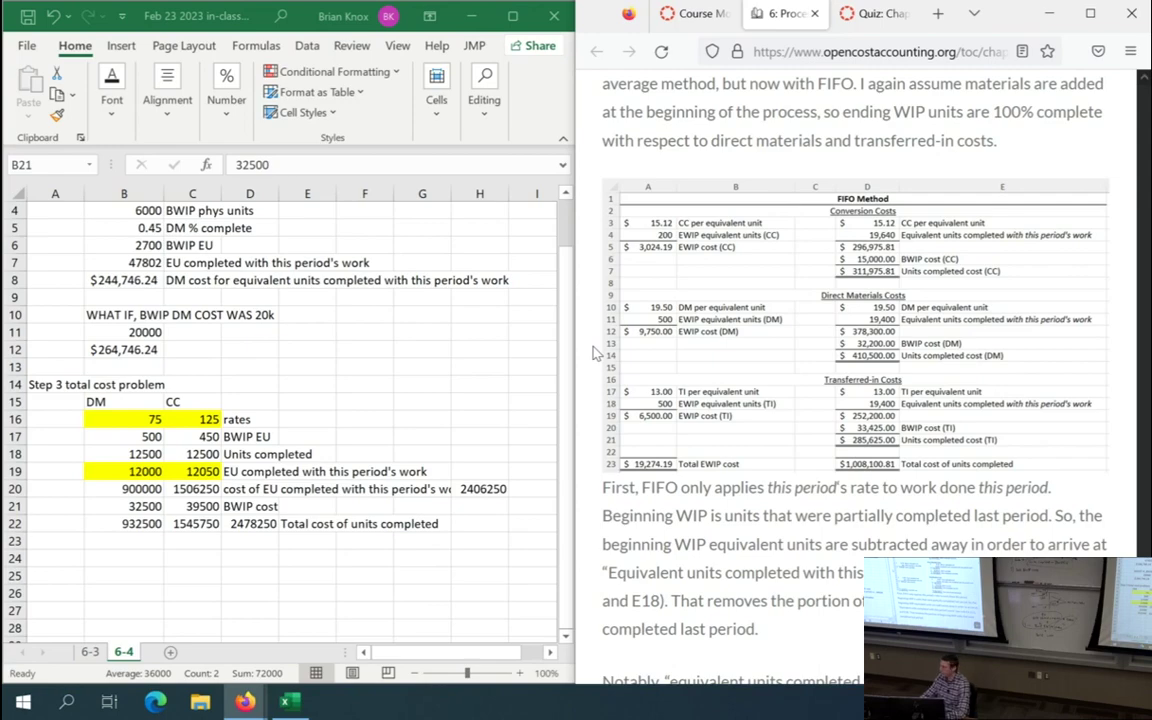
pyautogui.scroll(-5, 592, 351)
pyautogui.scroll(-8, 592, 351)
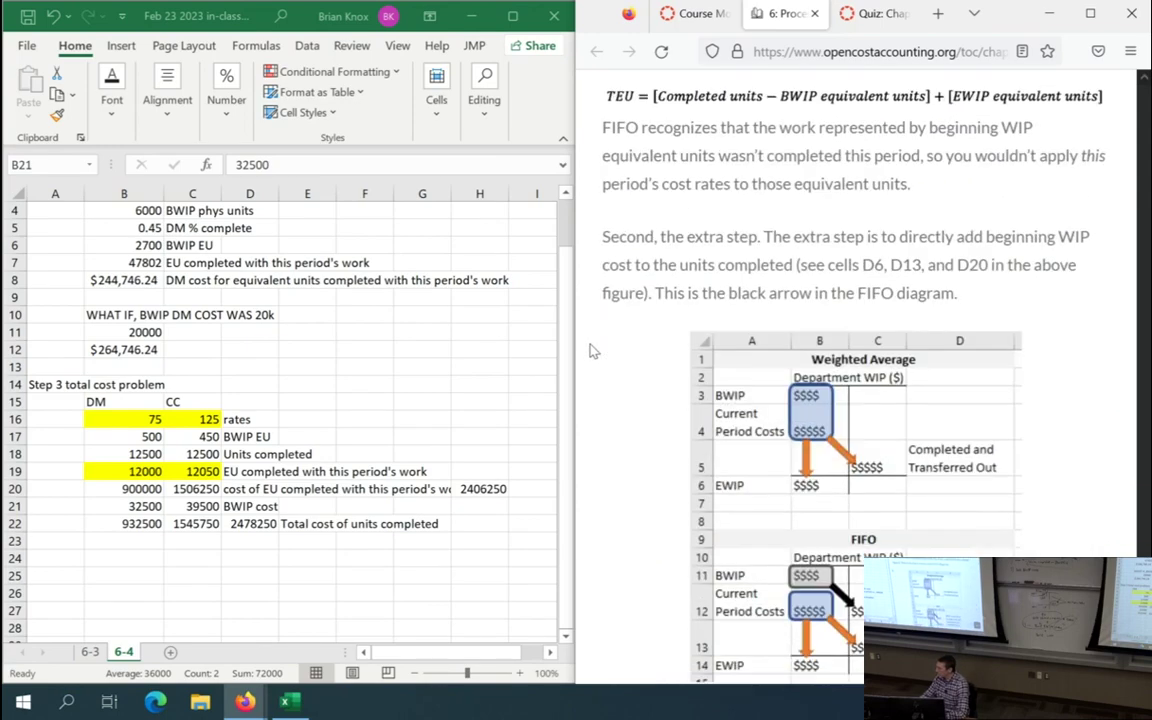
pyautogui.click(880, 13)
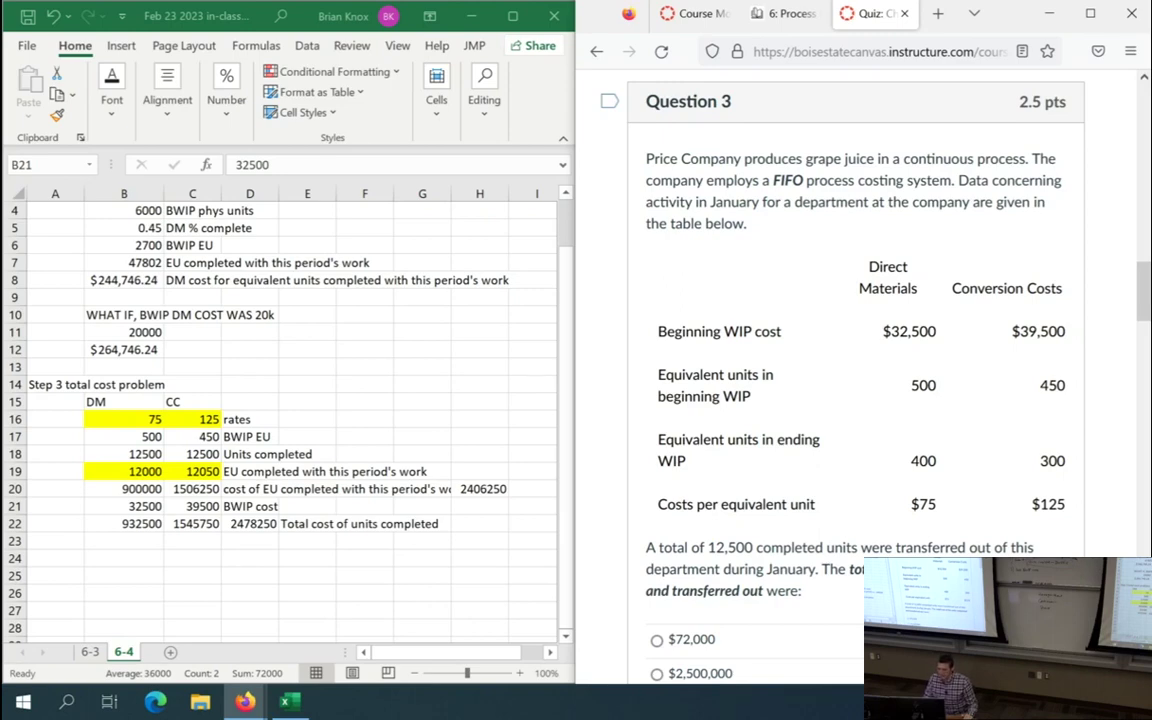
# - Switch to the other Firefox window, view its three lineup images one by one, and minimize that window
pyautogui.hotkey('alt', 'Tab')
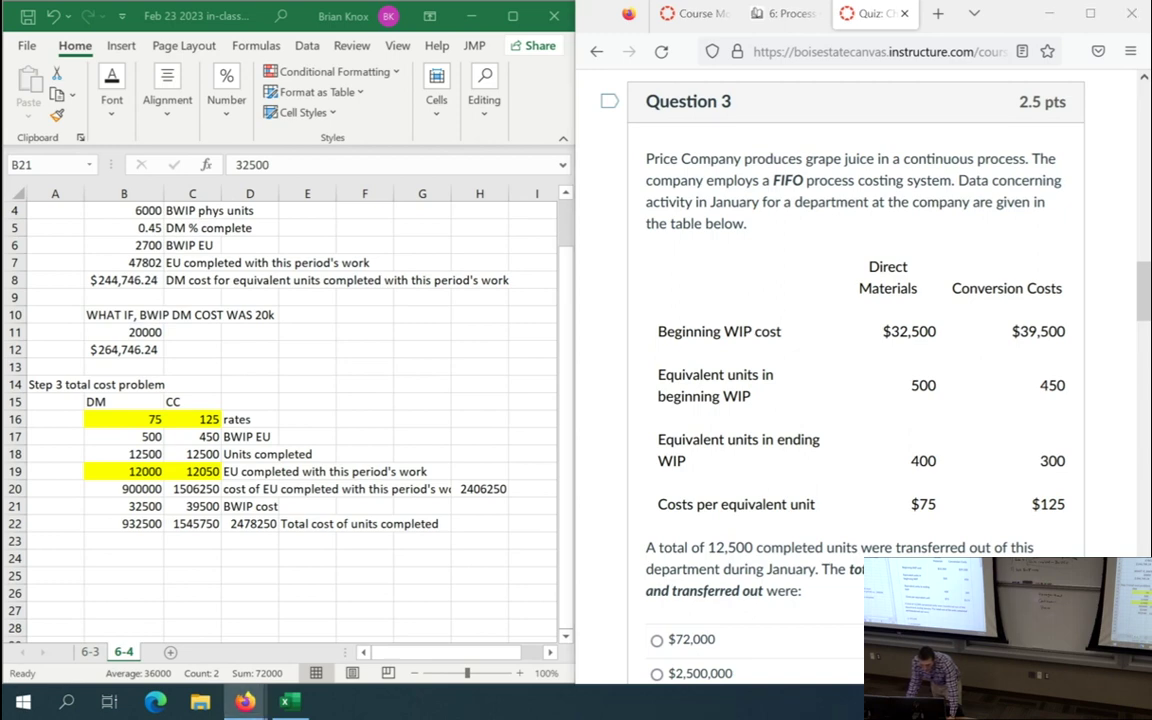
pyautogui.click(245, 701)
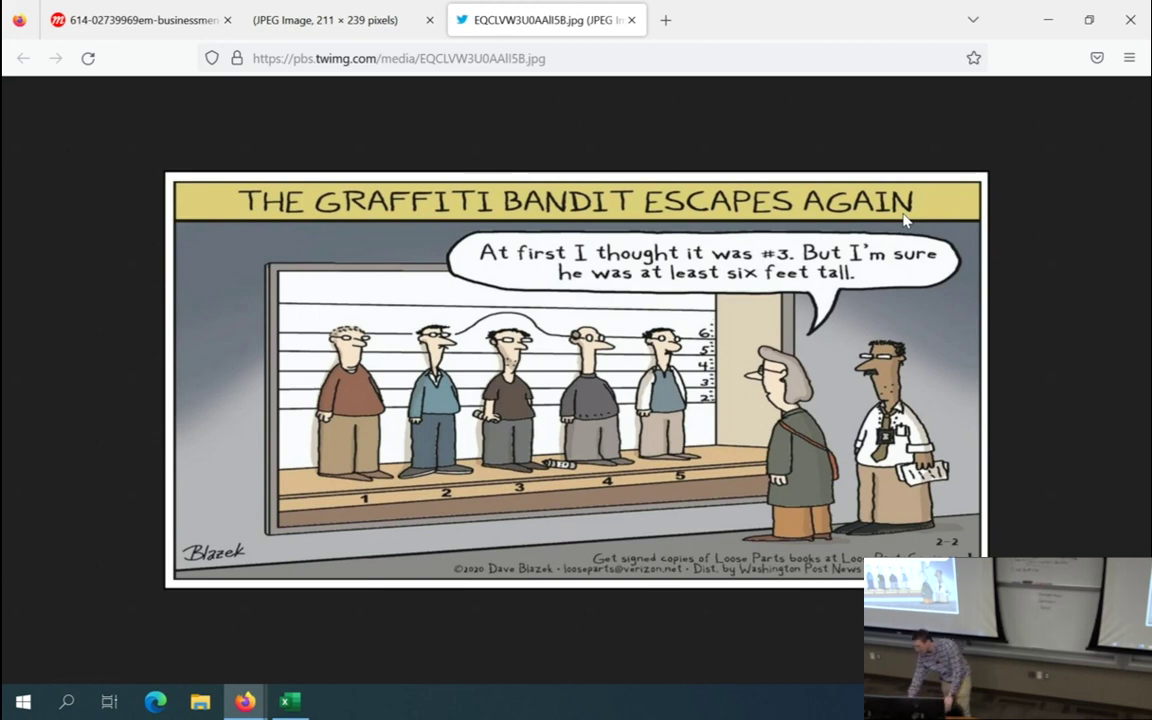
pyautogui.click(330, 24)
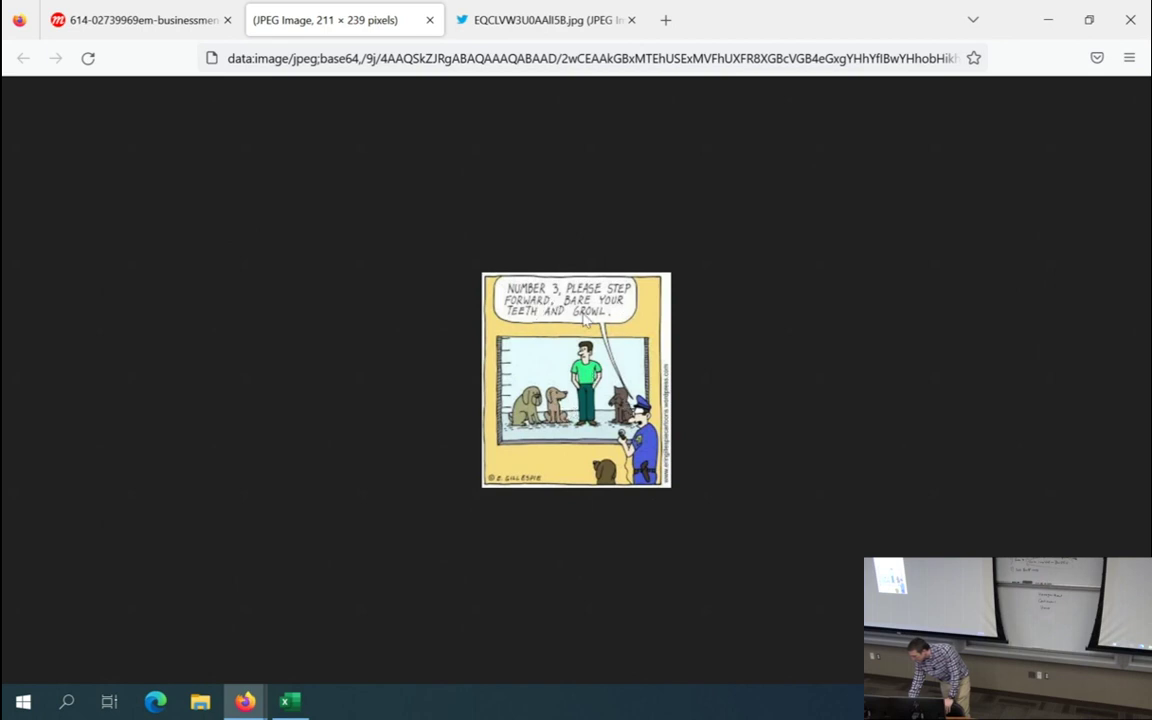
pyautogui.click(138, 32)
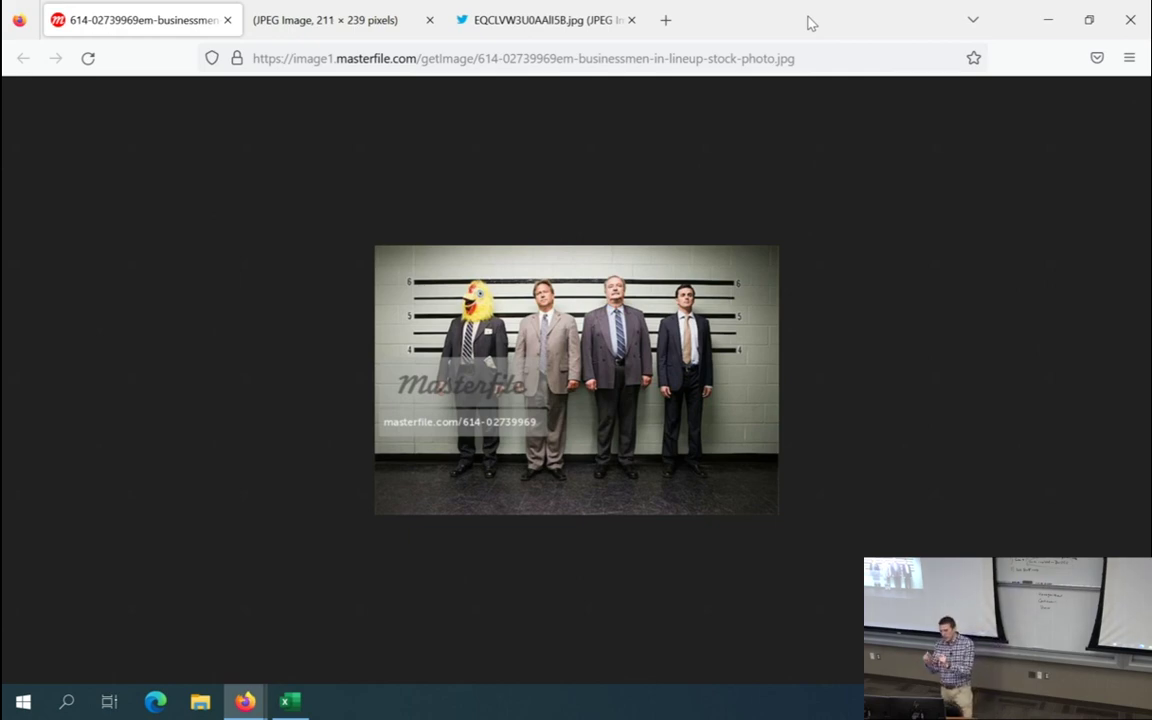
pyautogui.click(1047, 19)
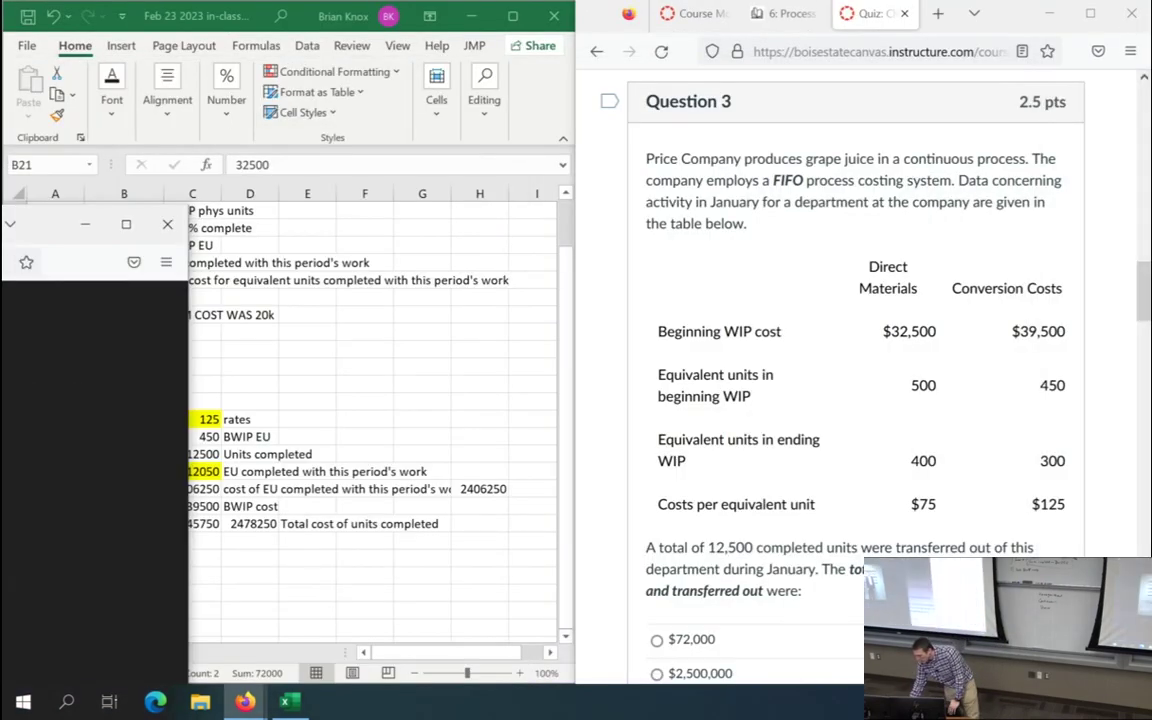